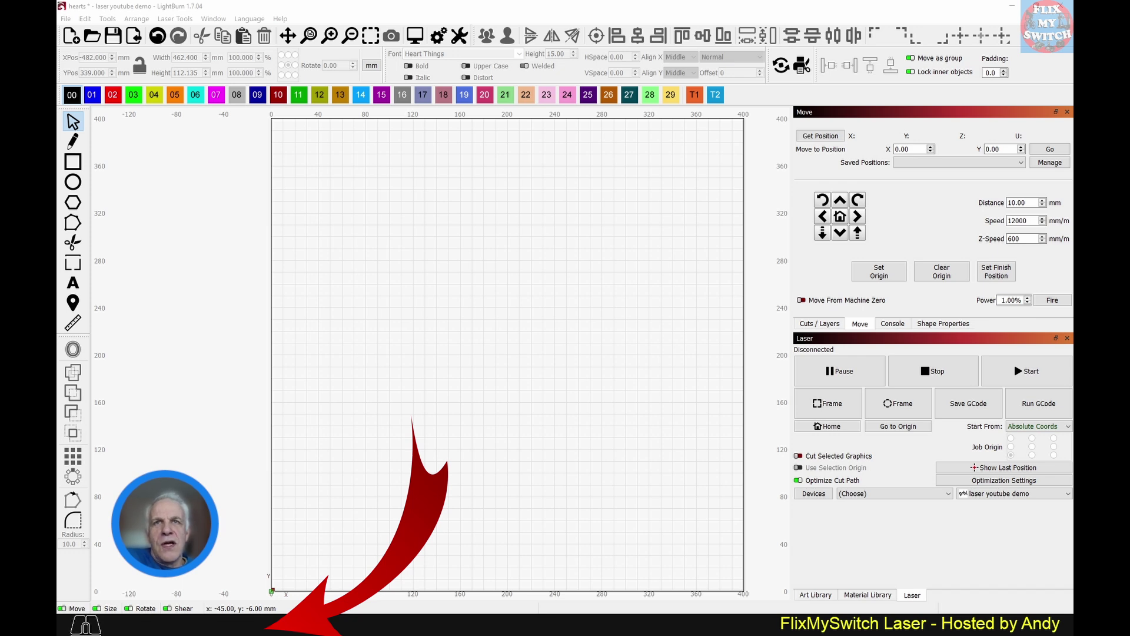
# - Draw a rectangle about 119 by 43 mm in the upper middle of the work area and set its width to 60 mm
pyautogui.click(73, 162)
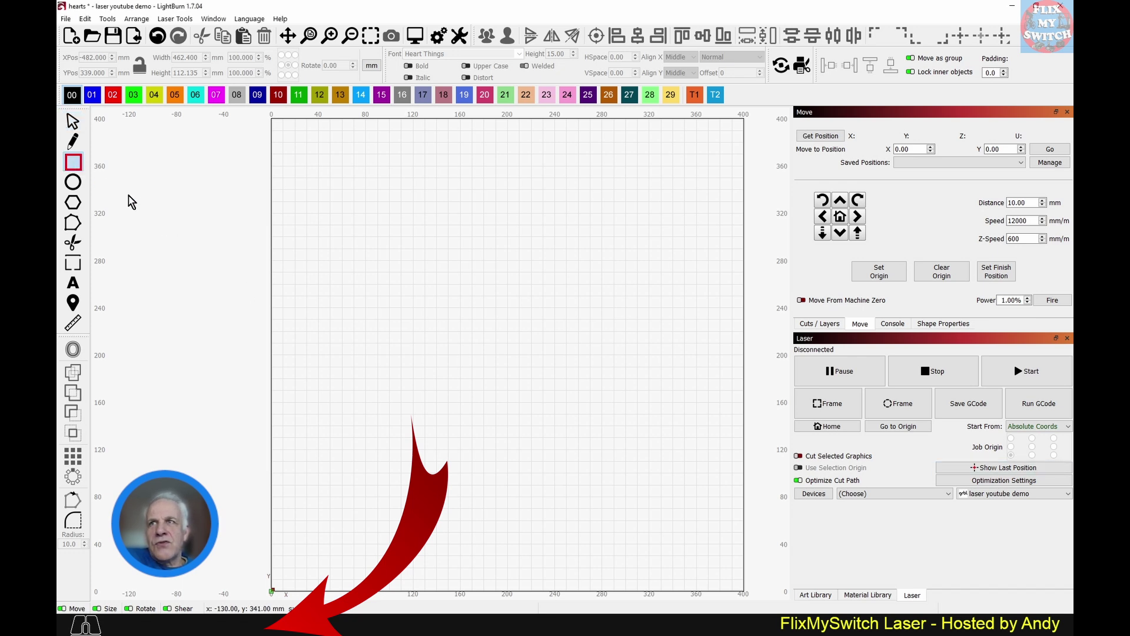
pyautogui.moveTo(423, 230); pyautogui.dragTo(565, 282)
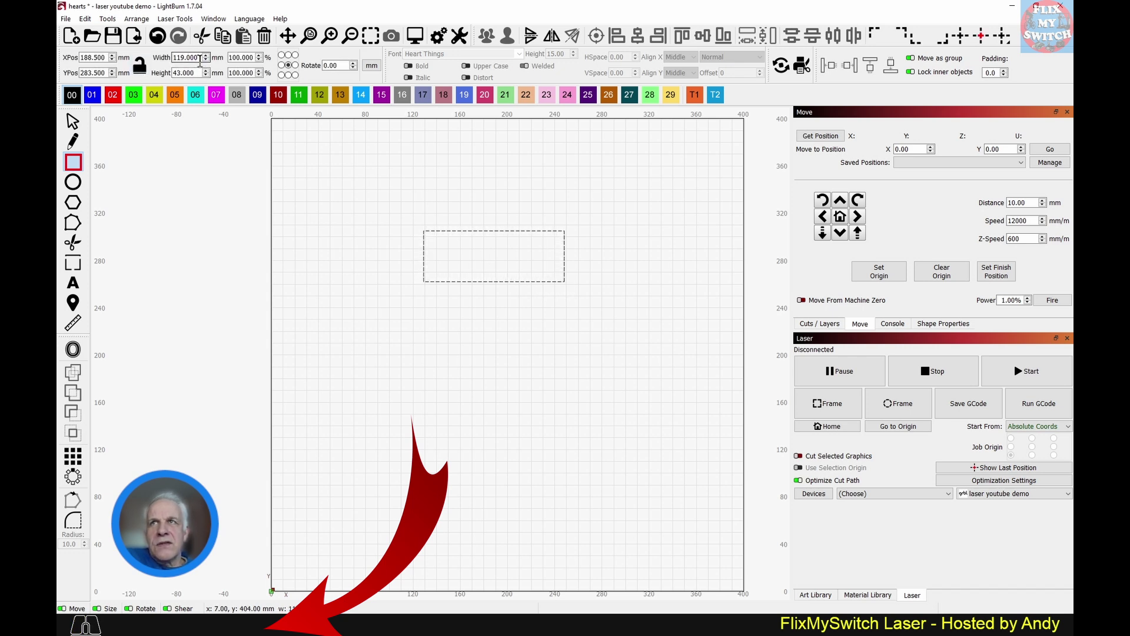
pyautogui.moveTo(200, 59); pyautogui.dragTo(169, 55)
pyautogui.press('BackSpace')
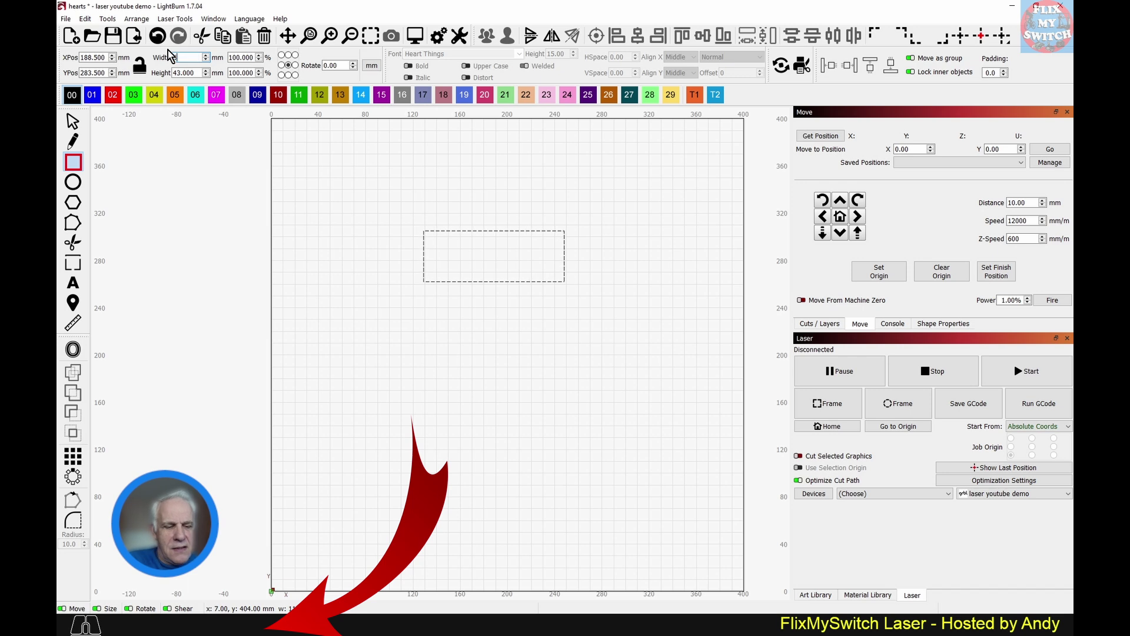
pyautogui.write('60')
pyautogui.press('Tab')
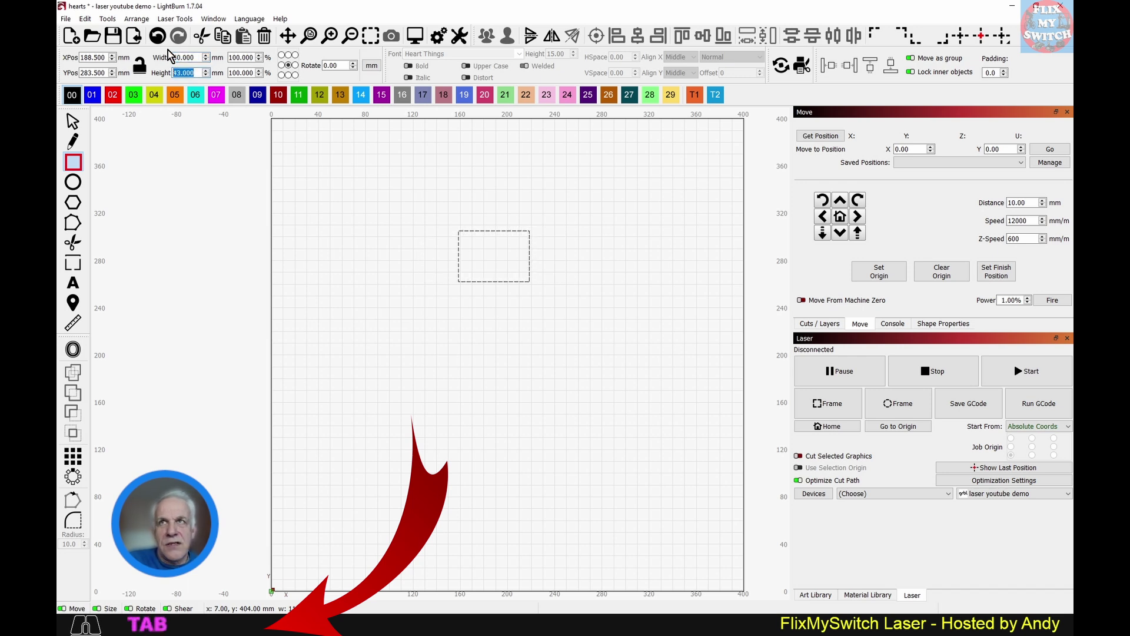
# - Set the rectangle's width to 63 mm and its height to 40 mm, then deselect it
pyautogui.click(186, 58)
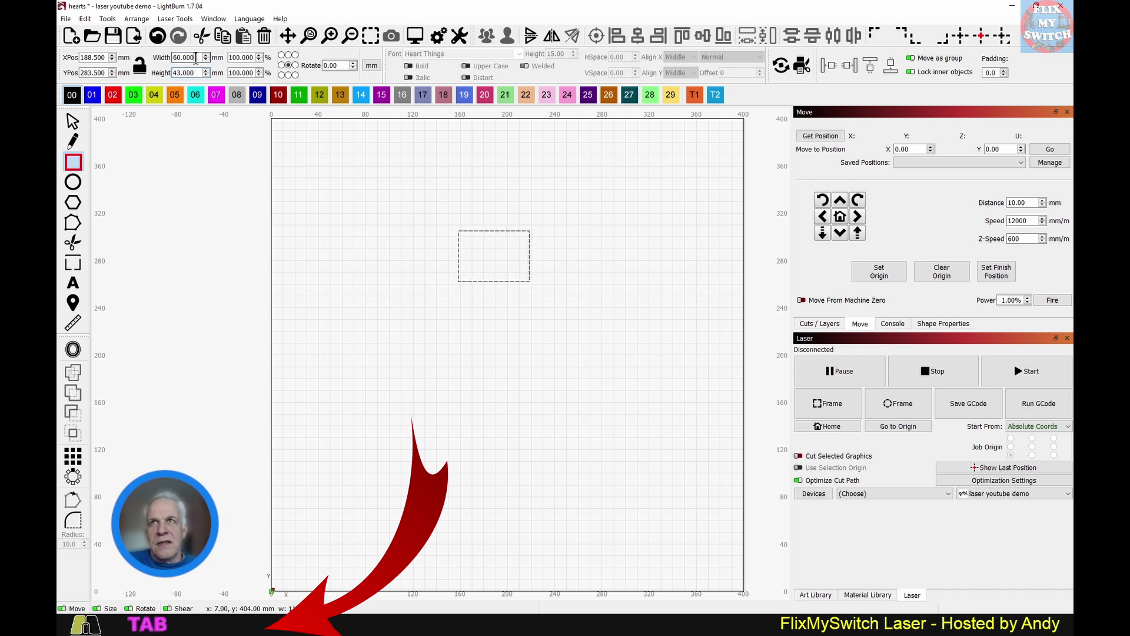
pyautogui.click(185, 58)
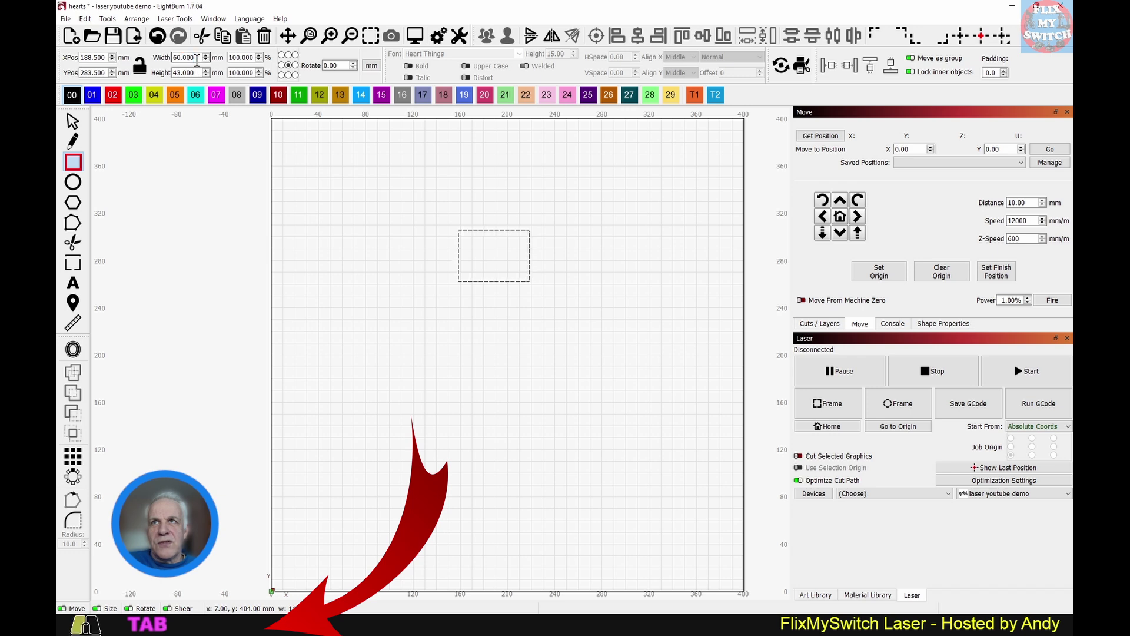
pyautogui.click(185, 58)
pyautogui.click(171, 61)
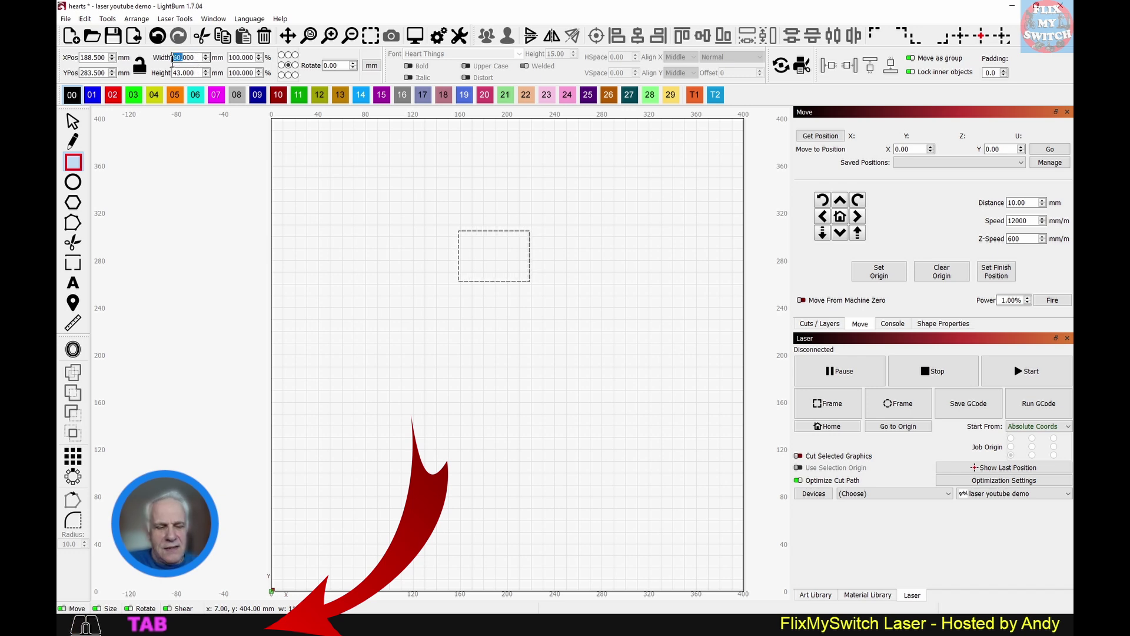
pyautogui.write('3')
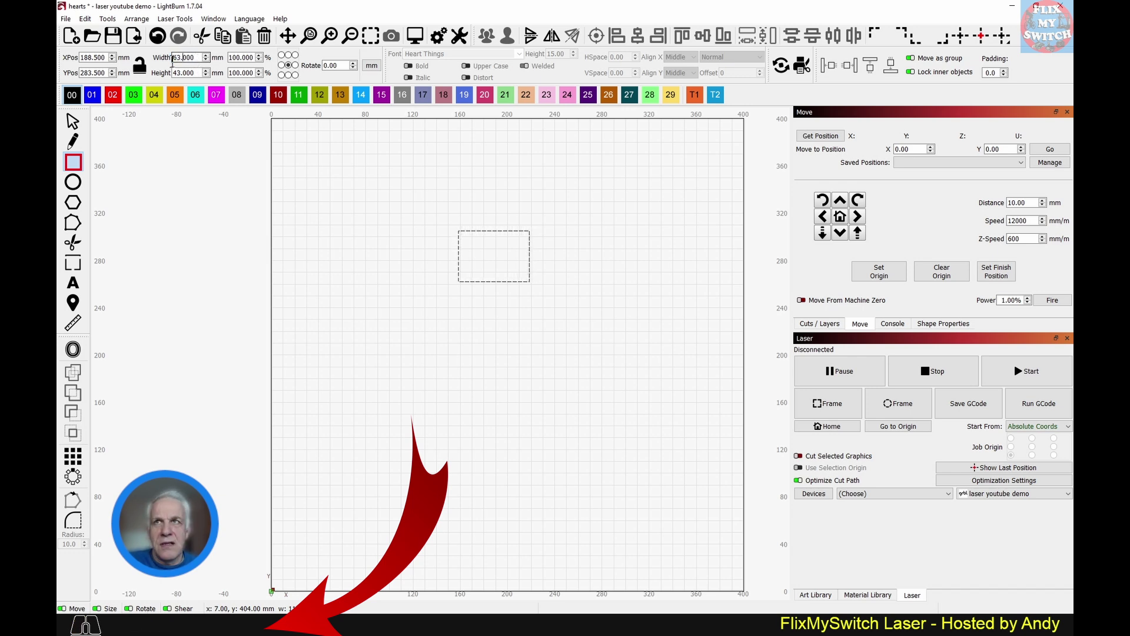
pyautogui.press('Tab')
pyautogui.write('40')
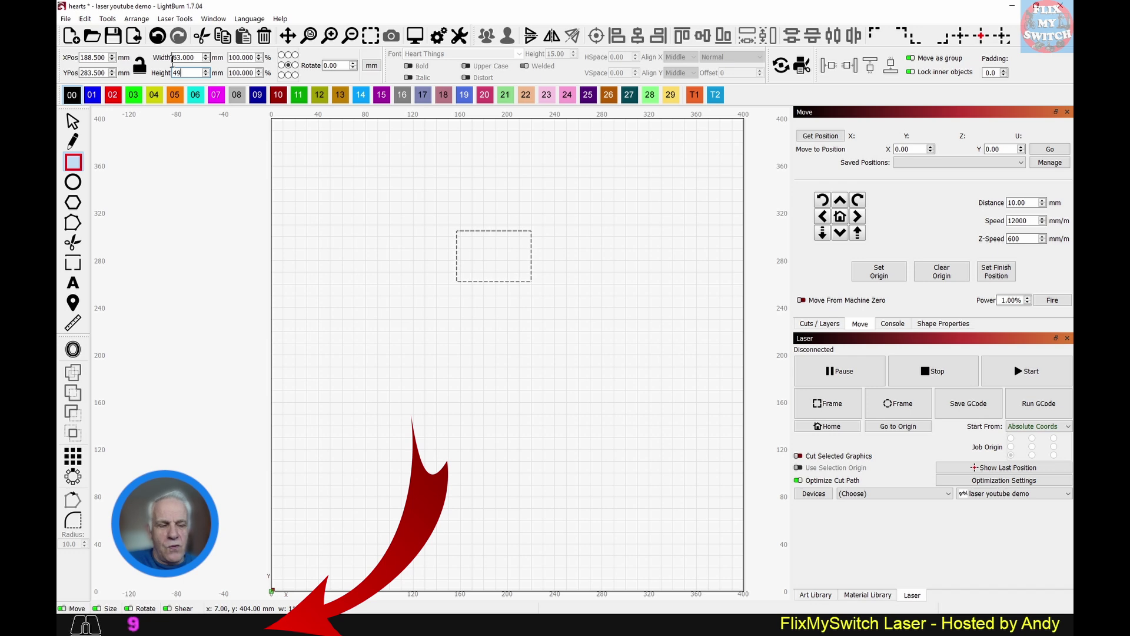
pyautogui.press('BackSpace')
pyautogui.write('0')
pyautogui.press('Return')
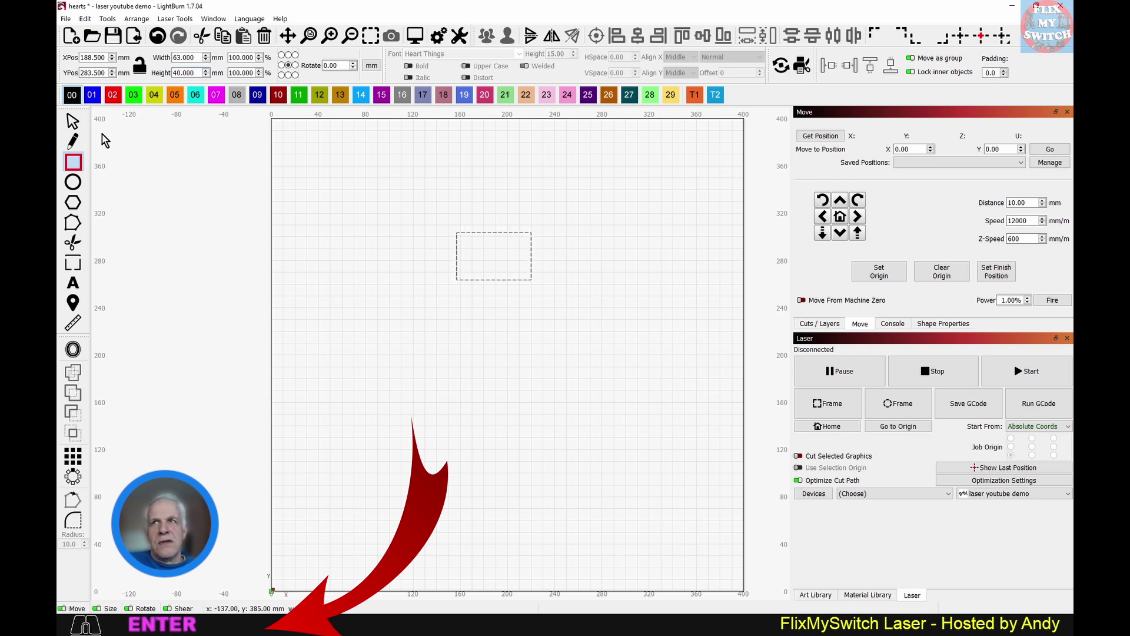
pyautogui.click(73, 121)
pyautogui.click(400, 340)
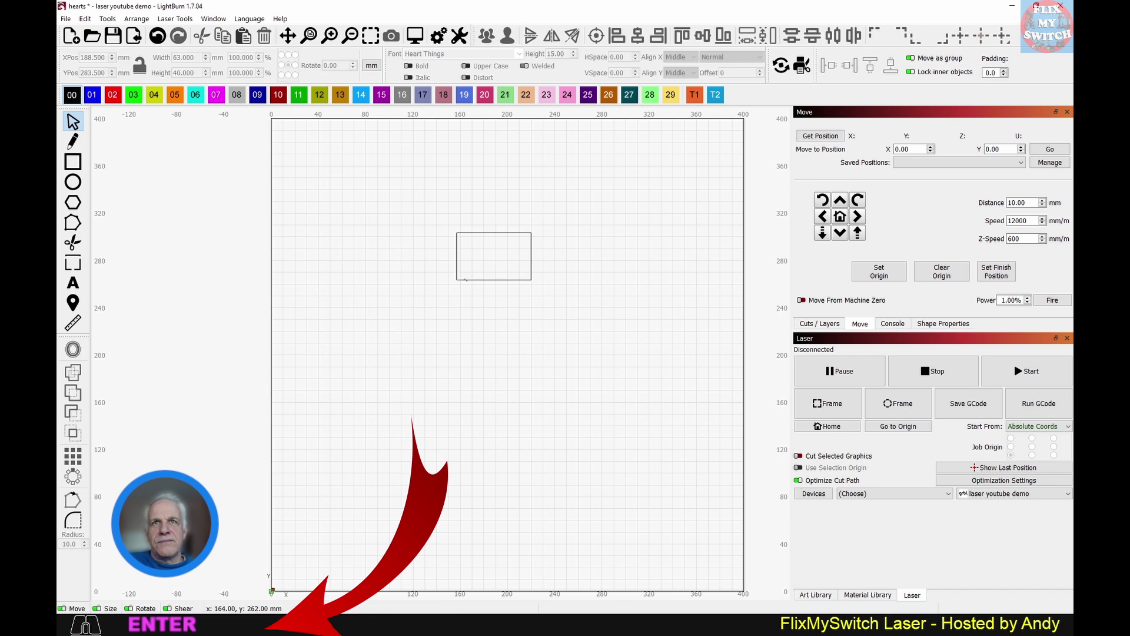
# - Round the rectangle's upper-left and lower-left corners with a 20 mm radius
pyautogui.click(532, 259)
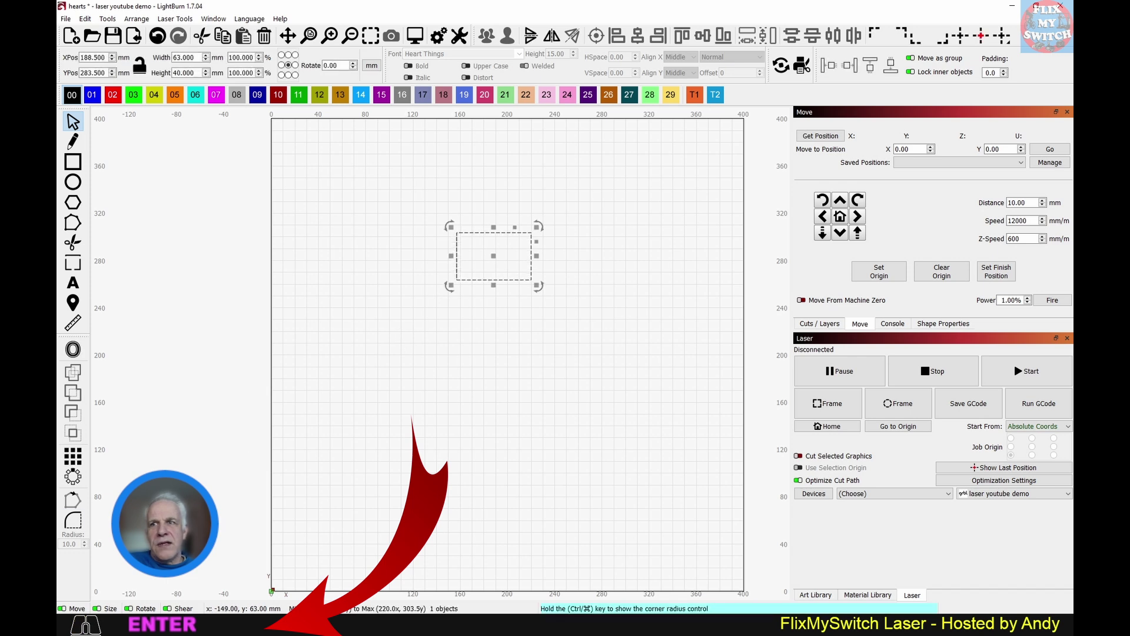
pyautogui.click(73, 521)
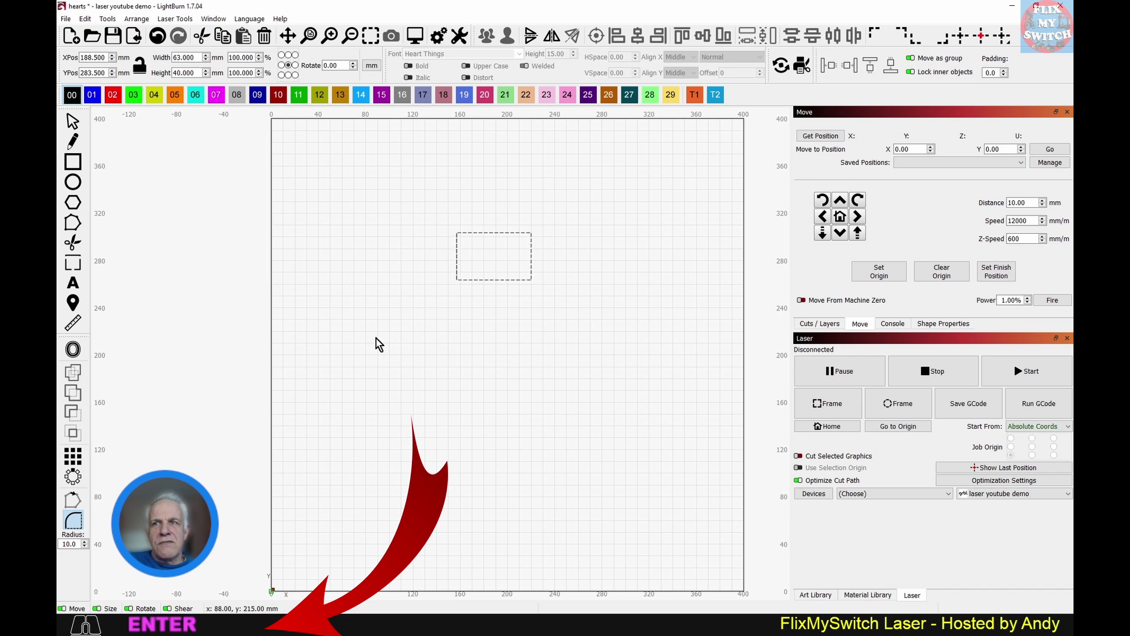
pyautogui.click(86, 542)
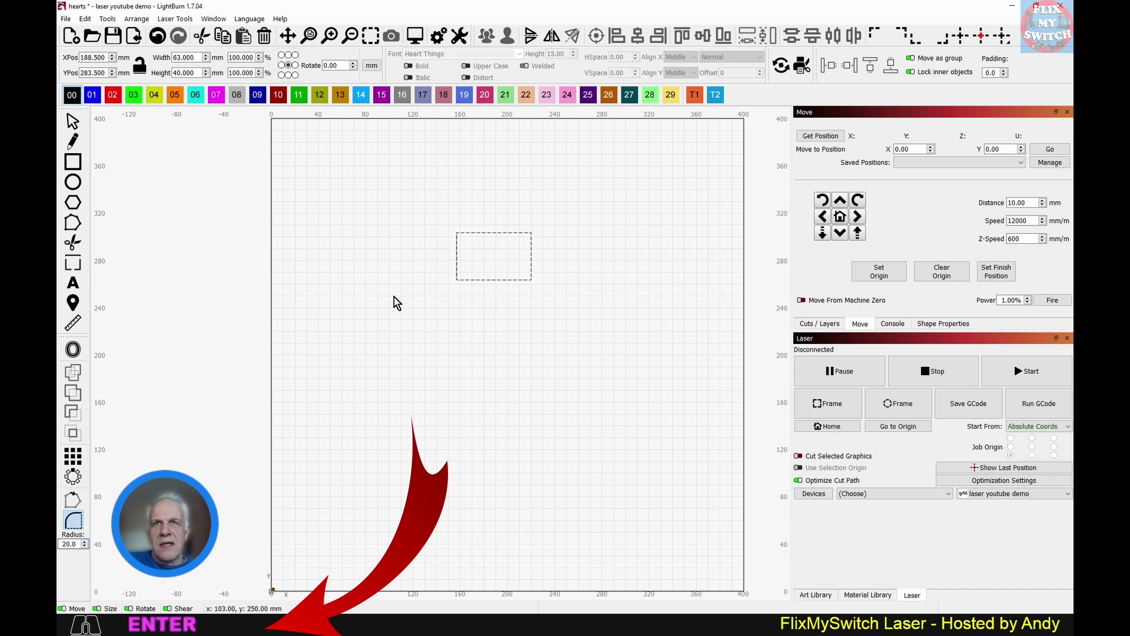
pyautogui.click(457, 232)
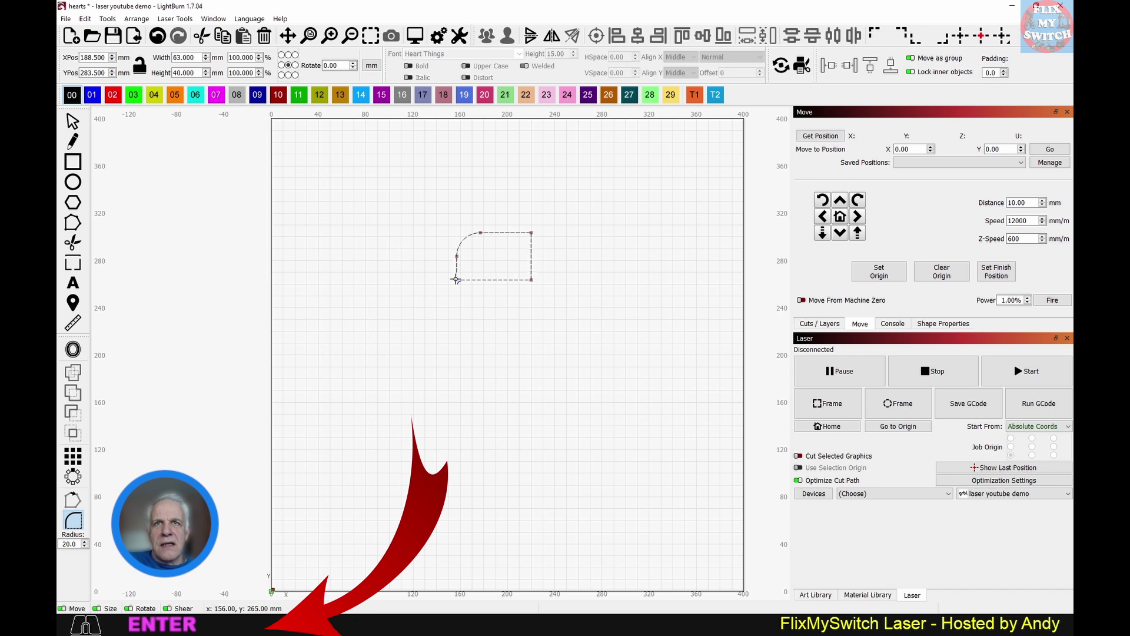
pyautogui.click(457, 279)
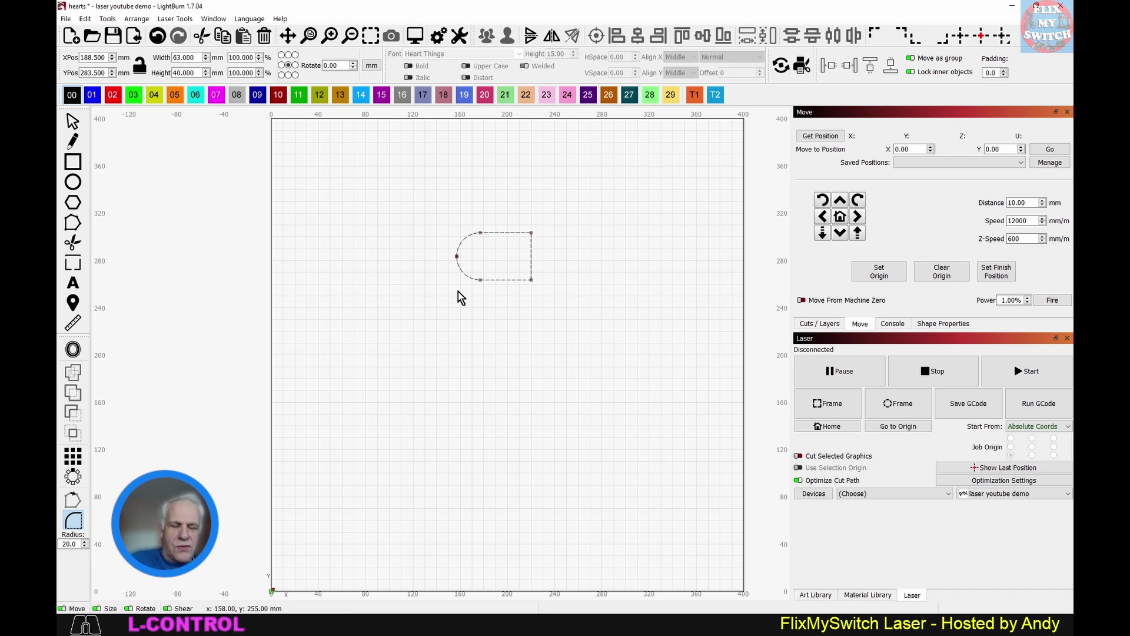
# - Duplicate the rounded shape in place and rotate the copy 90 degrees about its centre
pyautogui.hotkey('ctrl', 'd')
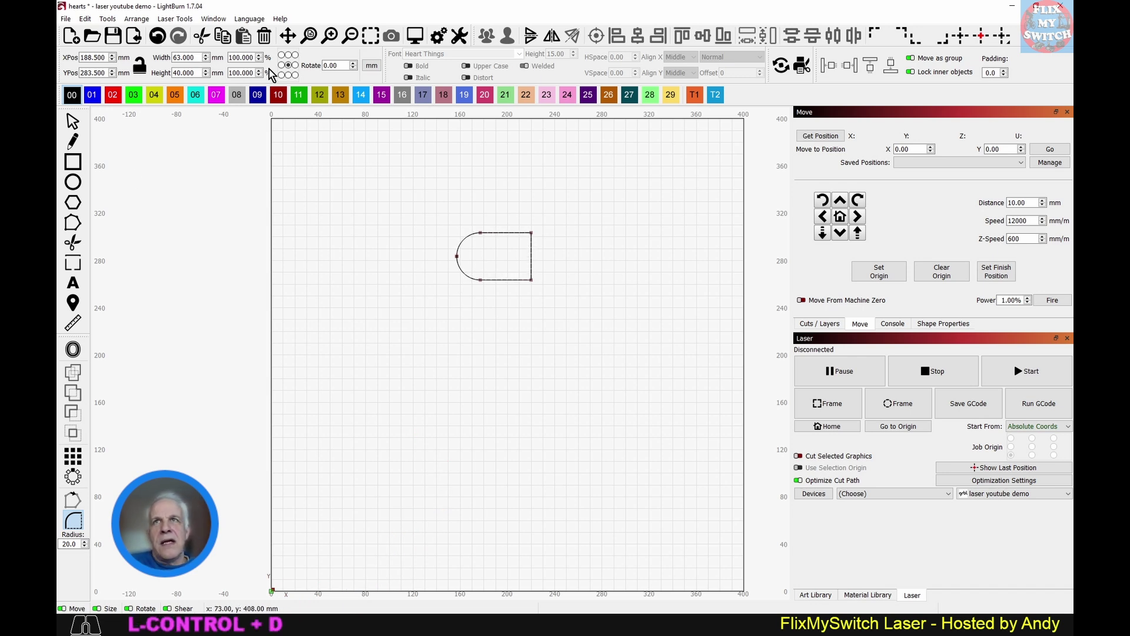
pyautogui.click(289, 66)
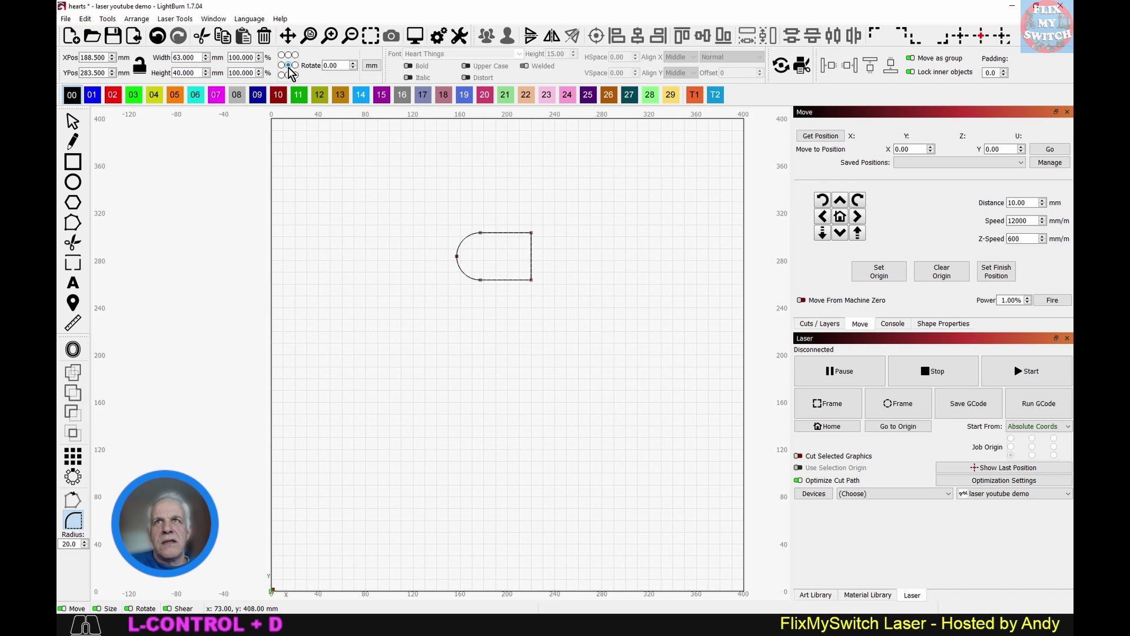
pyautogui.click(325, 66)
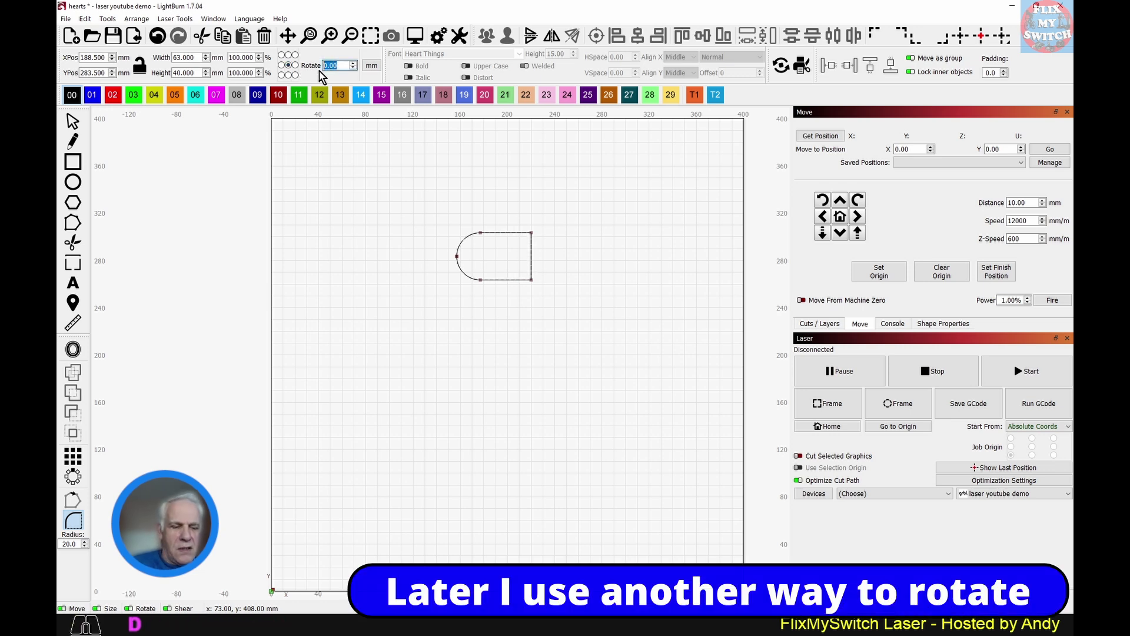
pyautogui.write('90')
pyautogui.press('Return')
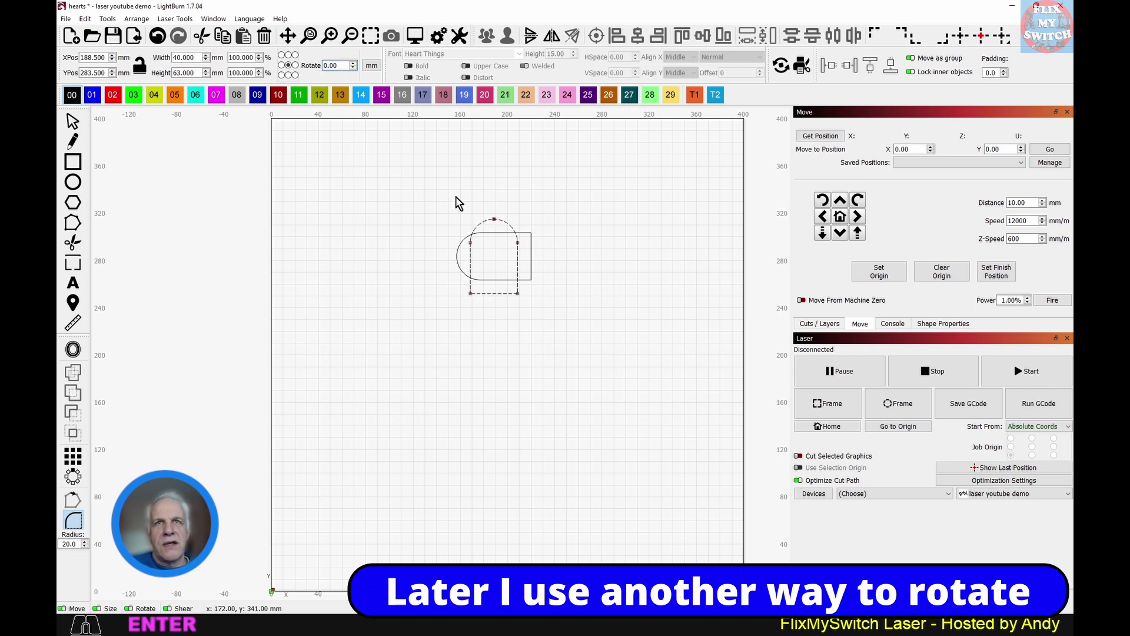
# - Align the two rounded shapes by their right edges and their bottom edges
pyautogui.click(73, 121)
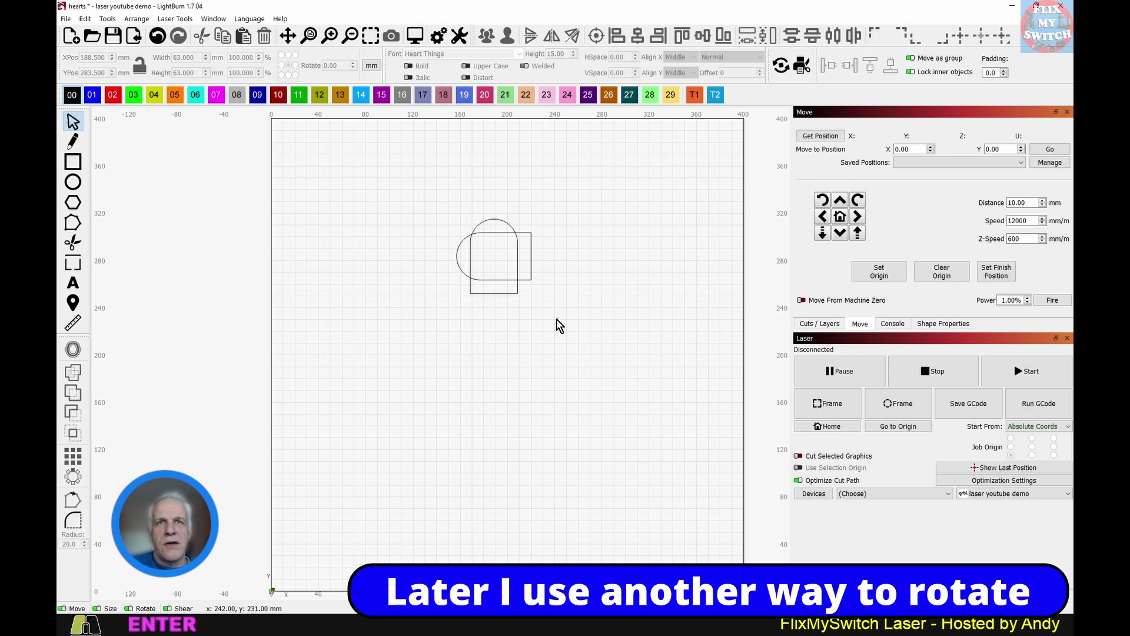
pyautogui.moveTo(558, 318); pyautogui.dragTo(417, 202)
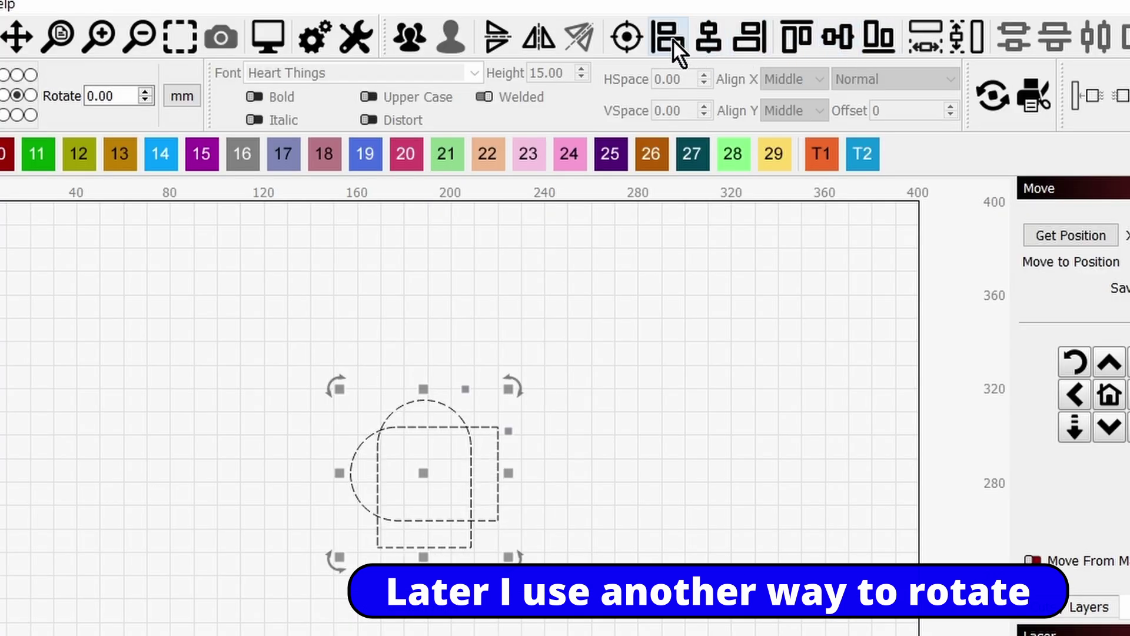
pyautogui.click(752, 39)
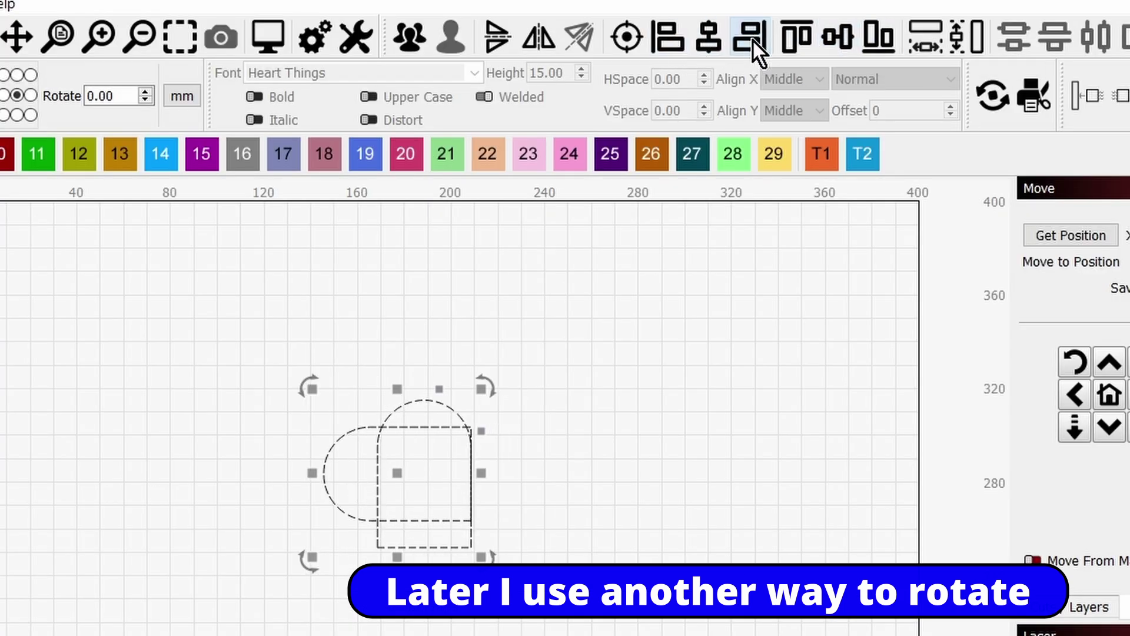
pyautogui.click(875, 42)
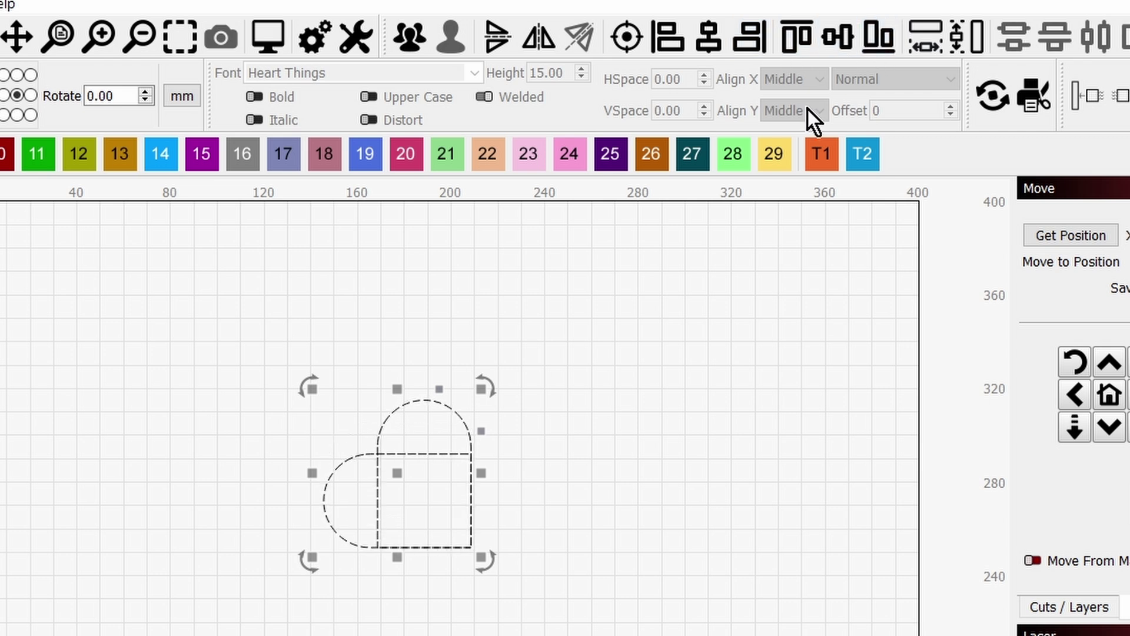
pyautogui.click(574, 551)
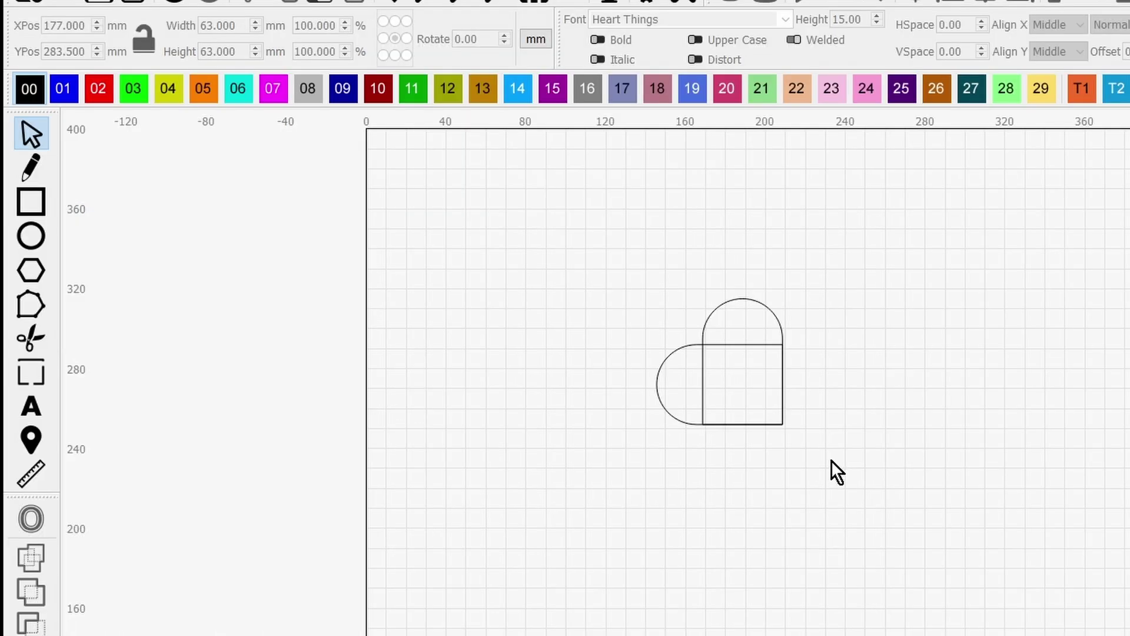
# - Rotate both aligned shapes together by 45 degrees and weld them into a single heart outline
pyautogui.moveTo(850, 474); pyautogui.dragTo(582, 246)
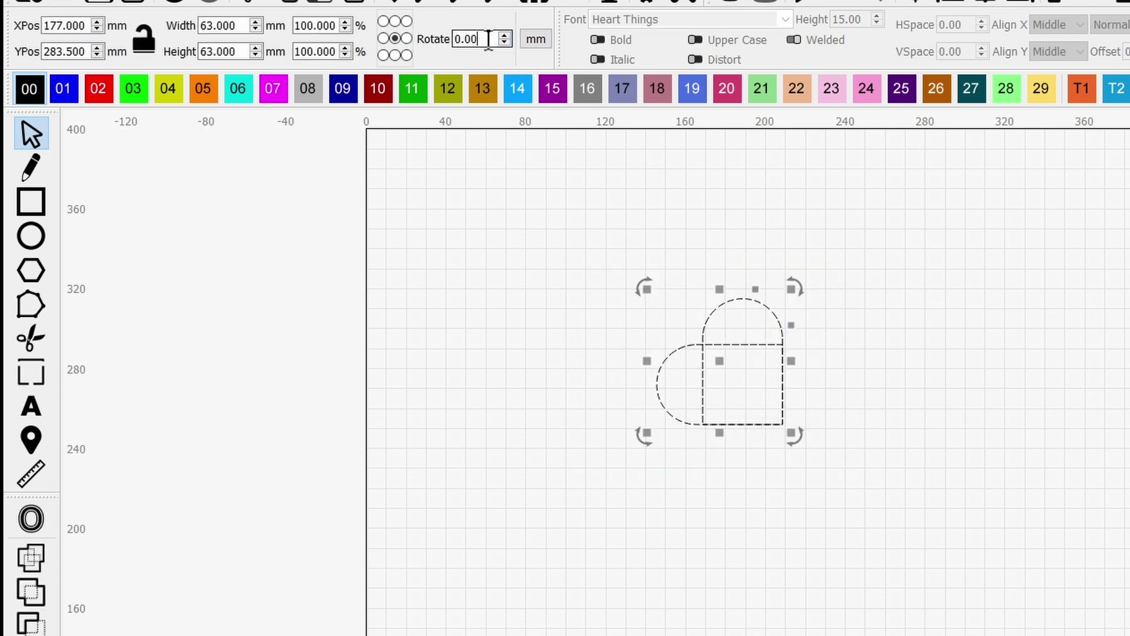
pyautogui.moveTo(486, 38); pyautogui.dragTo(444, 53)
pyautogui.write('45')
pyautogui.press('Return')
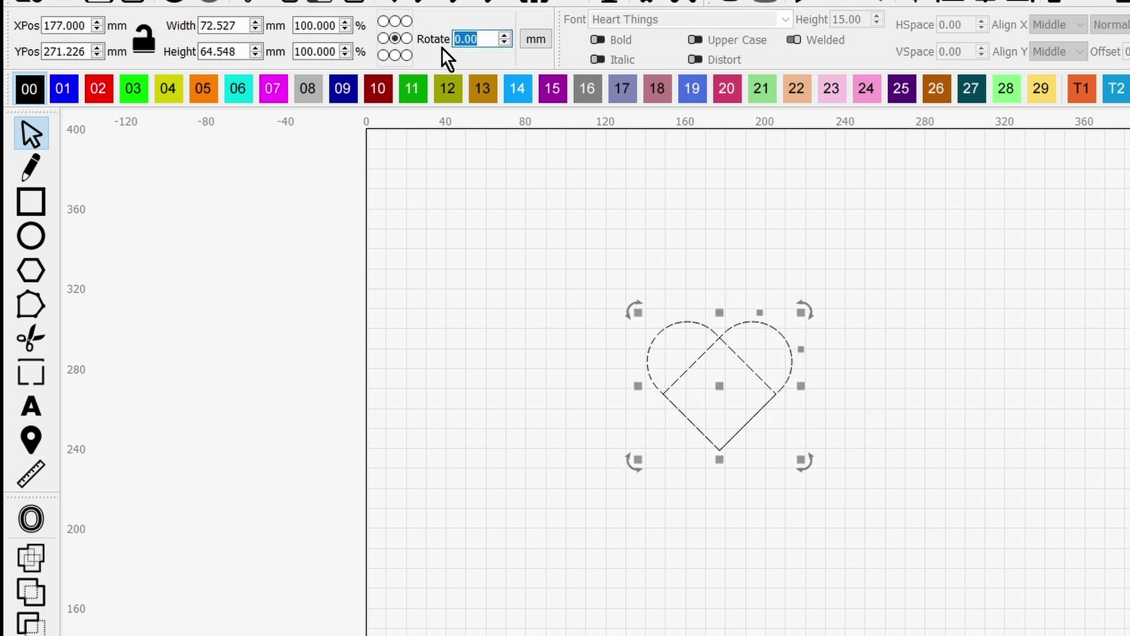
pyautogui.click(33, 557)
pyautogui.click(725, 524)
# - Duplicate the heart and place the copy to the right of the original, centred at about X 266, Y 269 mm
pyautogui.scroll(2, 874, 401)
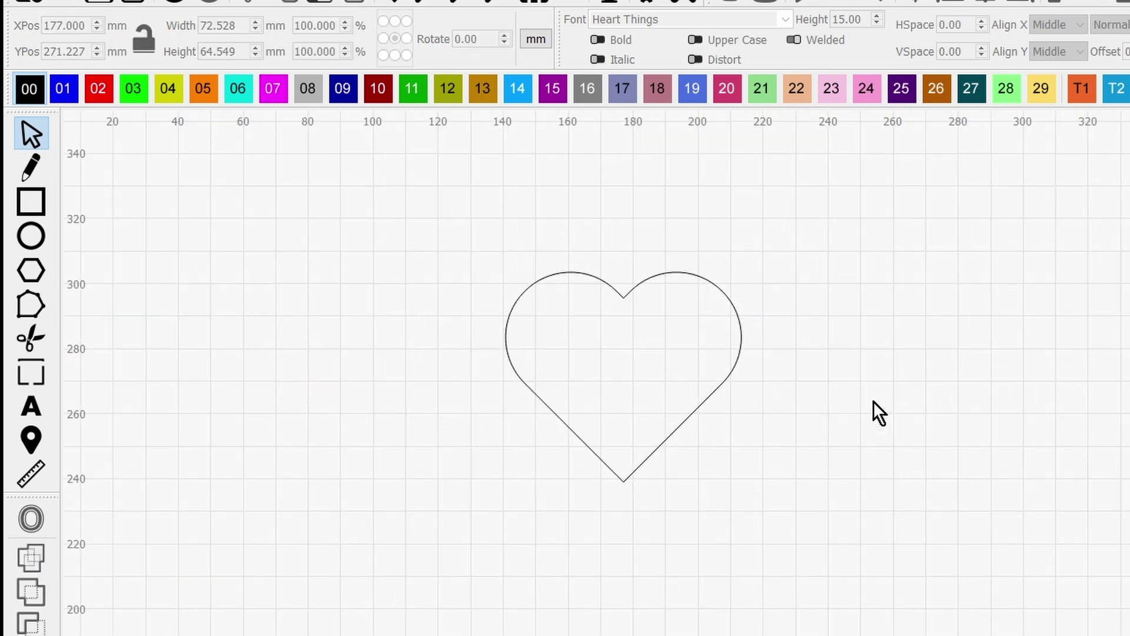
pyautogui.scroll(2, 639, 366)
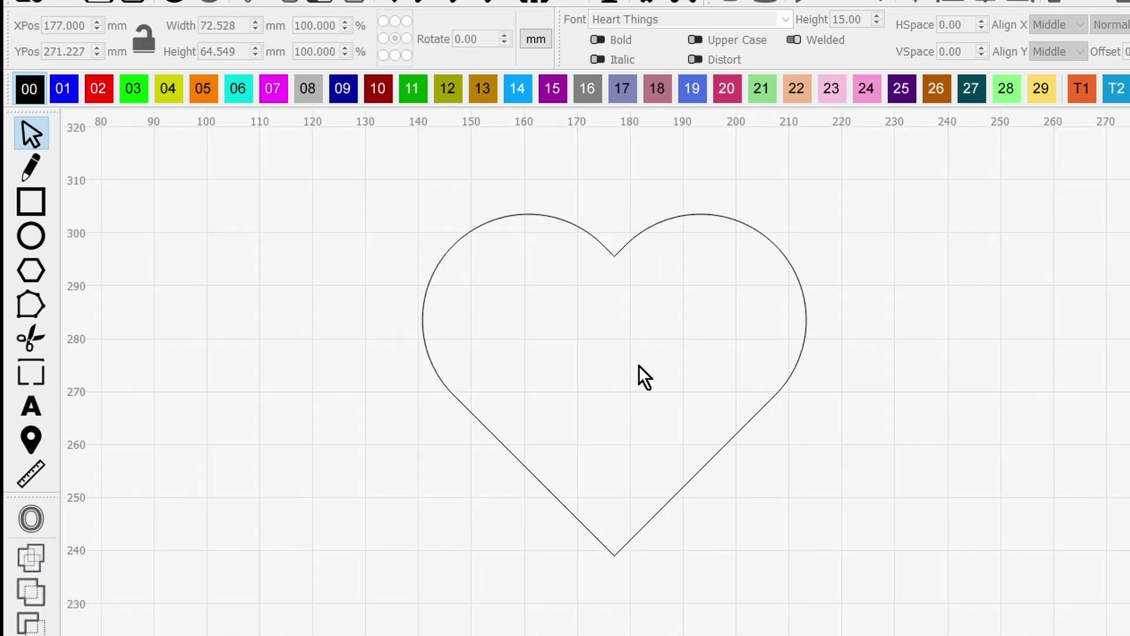
pyautogui.scroll(-3, 638, 365)
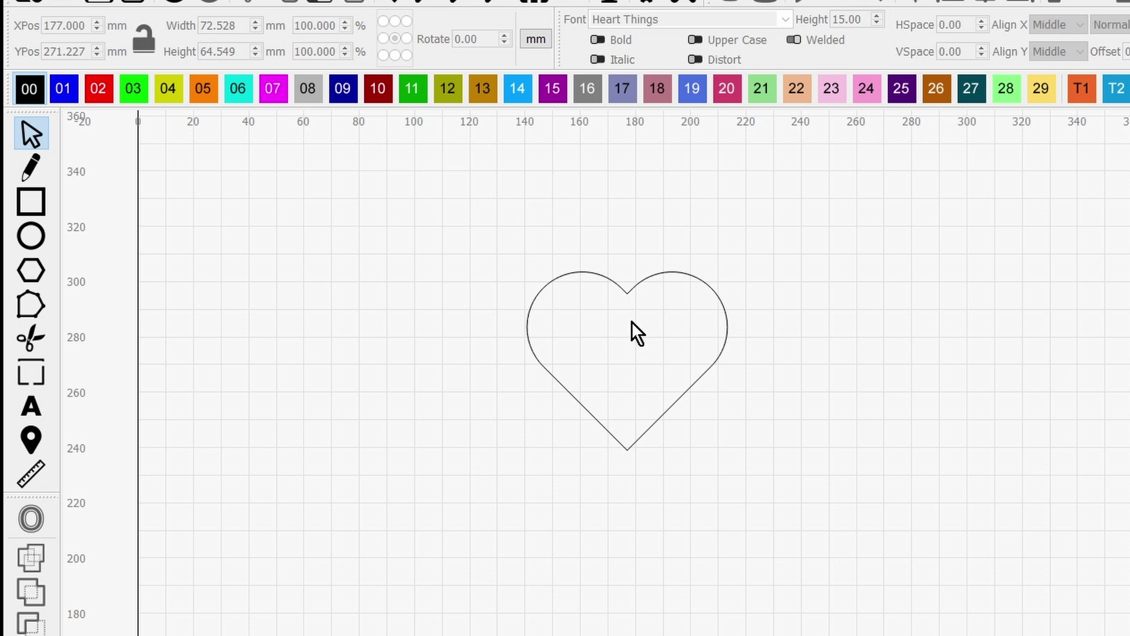
pyautogui.scroll(-1, 635, 333)
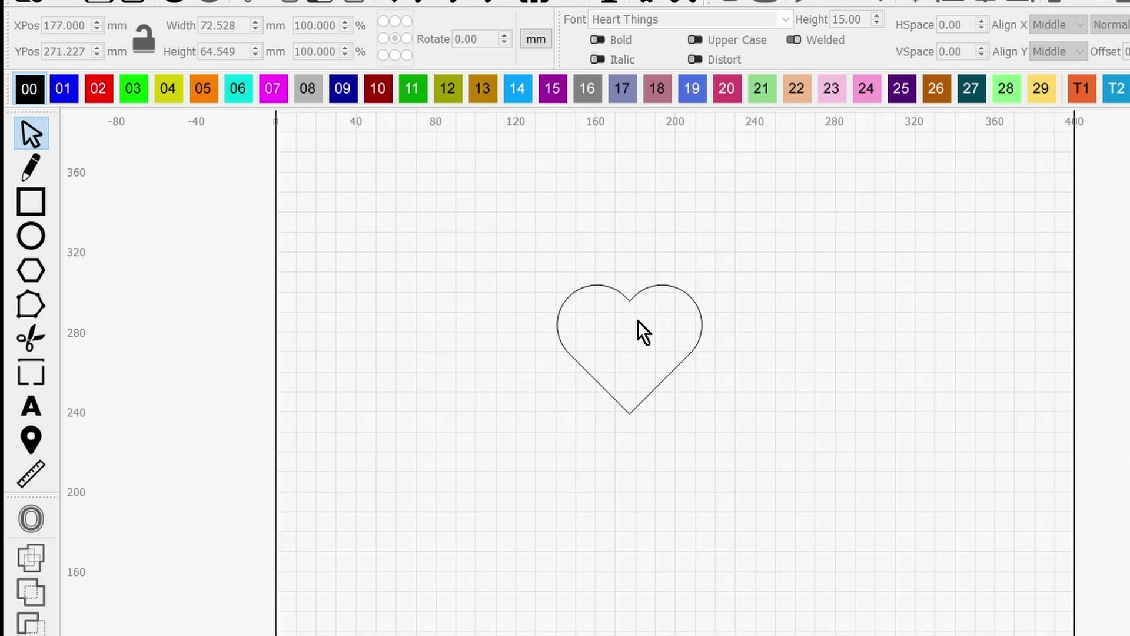
pyautogui.scroll(1, 629, 320)
pyautogui.scroll(1, 628, 320)
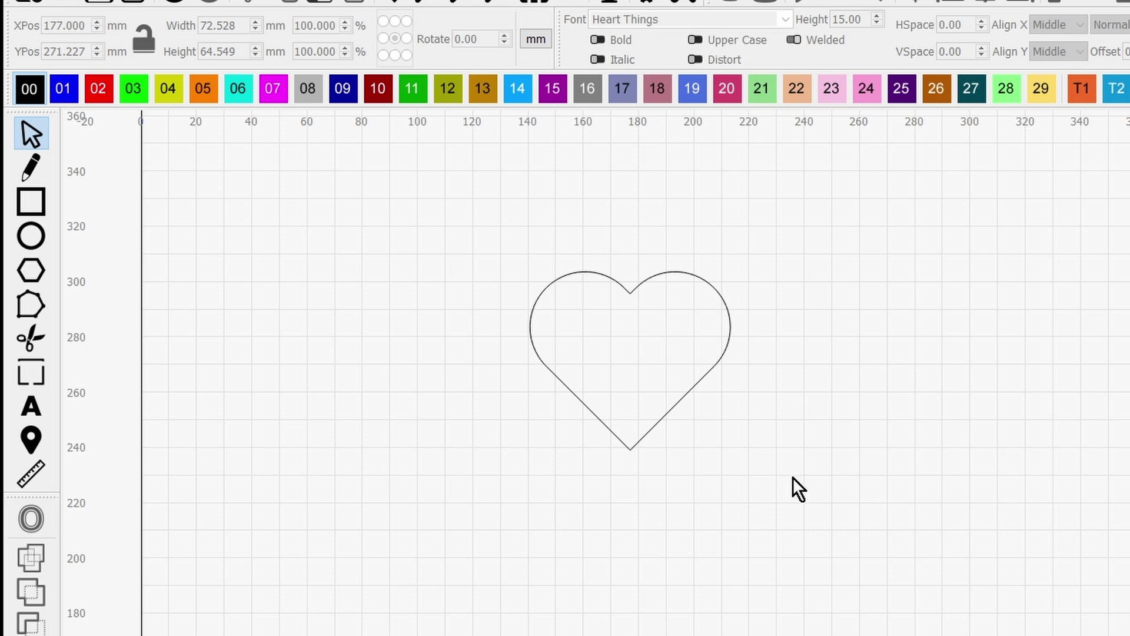
pyautogui.moveTo(792, 476); pyautogui.dragTo(476, 234)
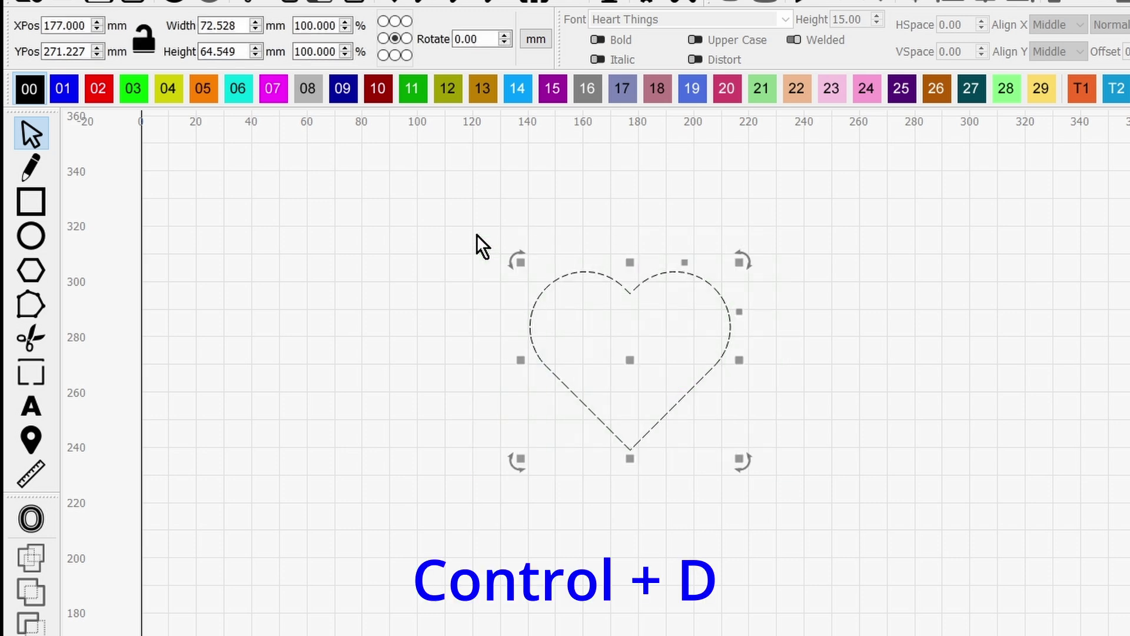
pyautogui.hotkey('ctrl', 'd')
pyautogui.moveTo(629, 356); pyautogui.dragTo(878, 366)
pyautogui.click(547, 311)
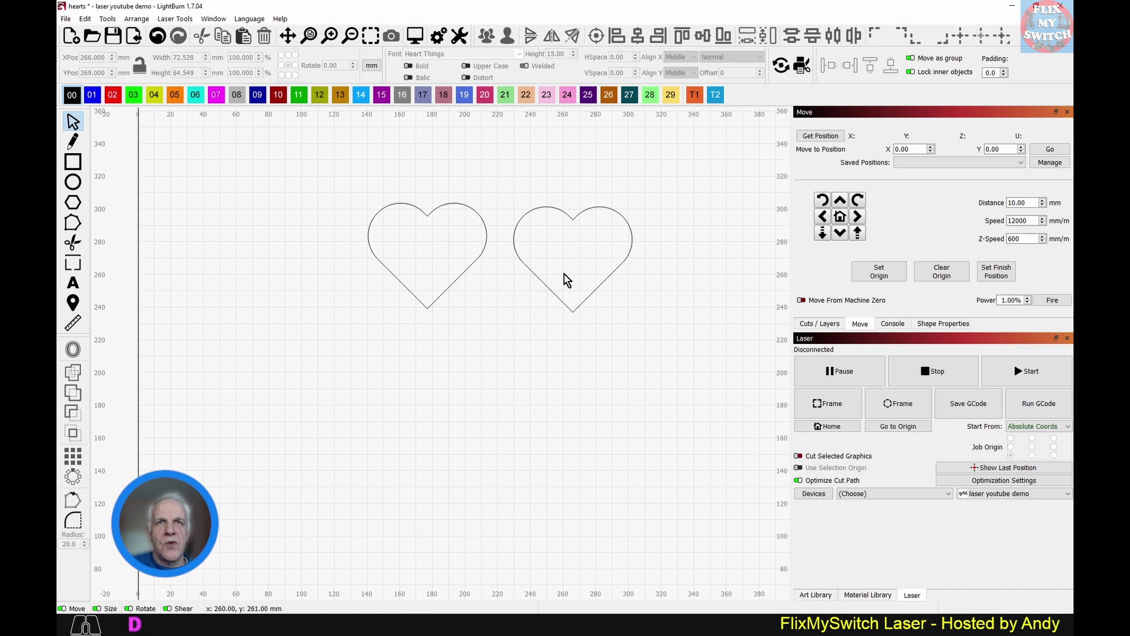
# - Draw a vertical line from the copied heart's upper notch to its lower tip and trim away the heart's right half
pyautogui.click(73, 142)
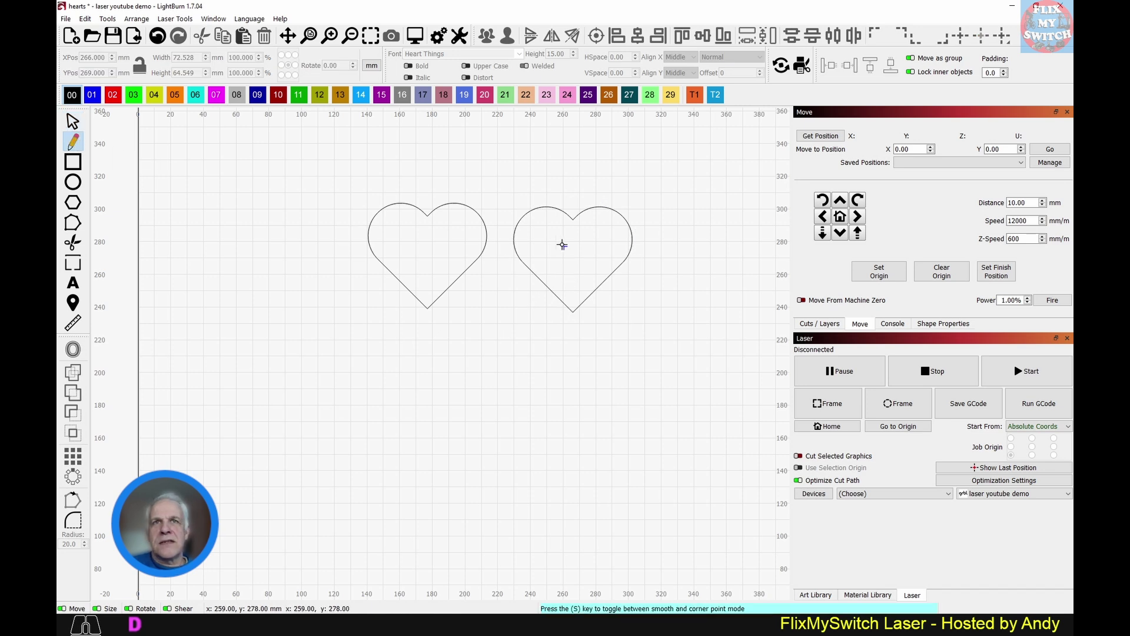
pyautogui.scroll(5, 563, 236)
pyautogui.scroll(1, 569, 230)
pyautogui.click(546, 188)
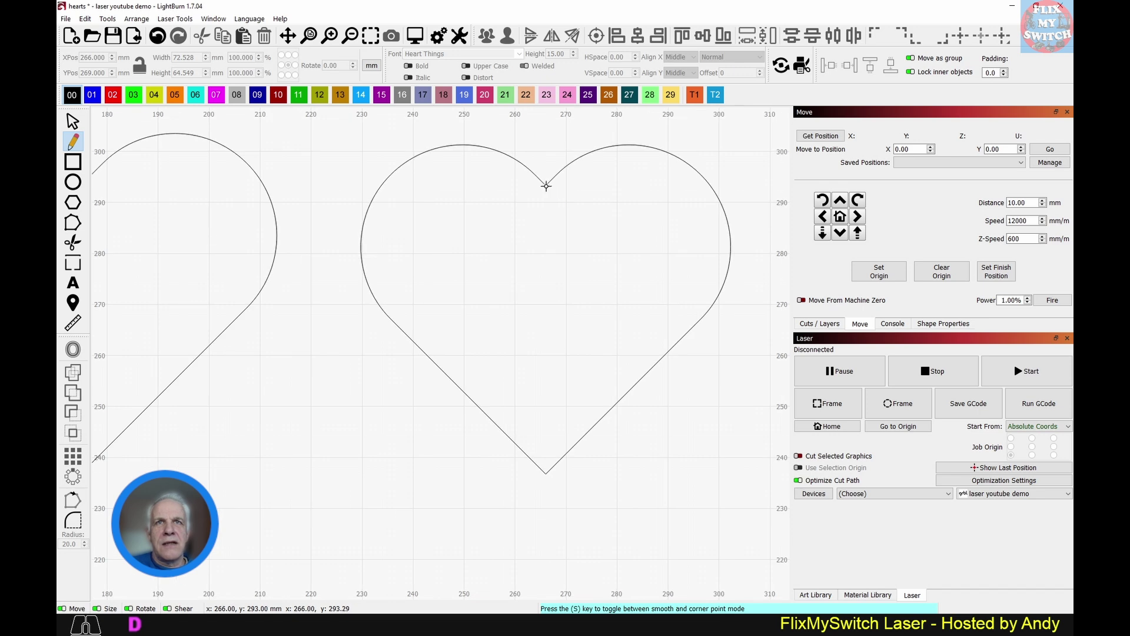
pyautogui.scroll(-6, 565, 280)
pyautogui.scroll(6, 552, 348)
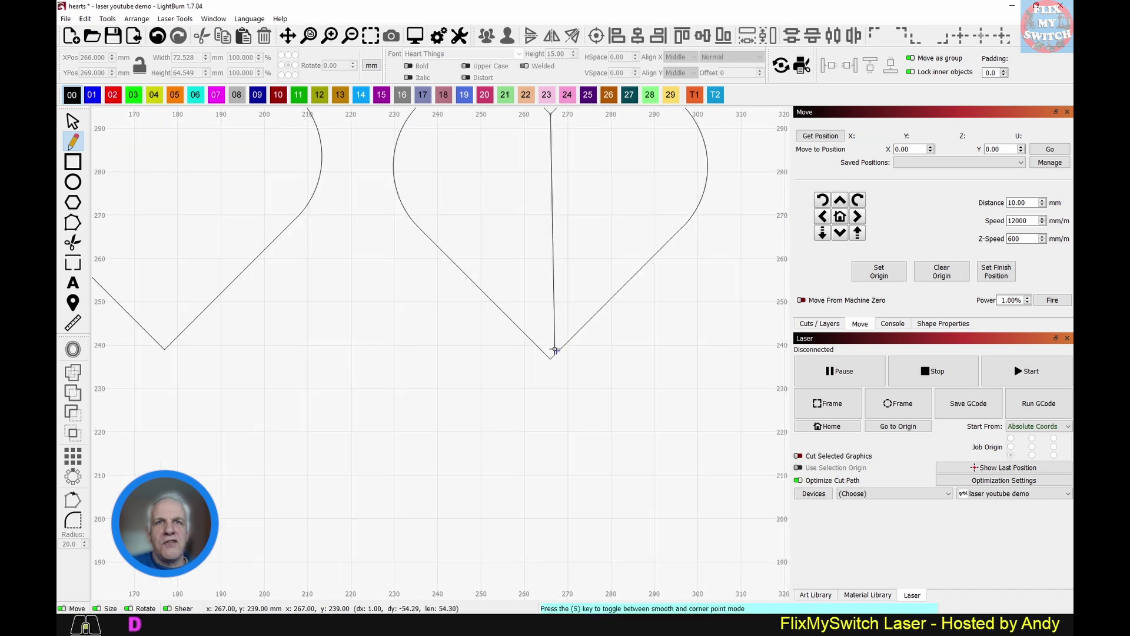
pyautogui.doubleClick(549, 361)
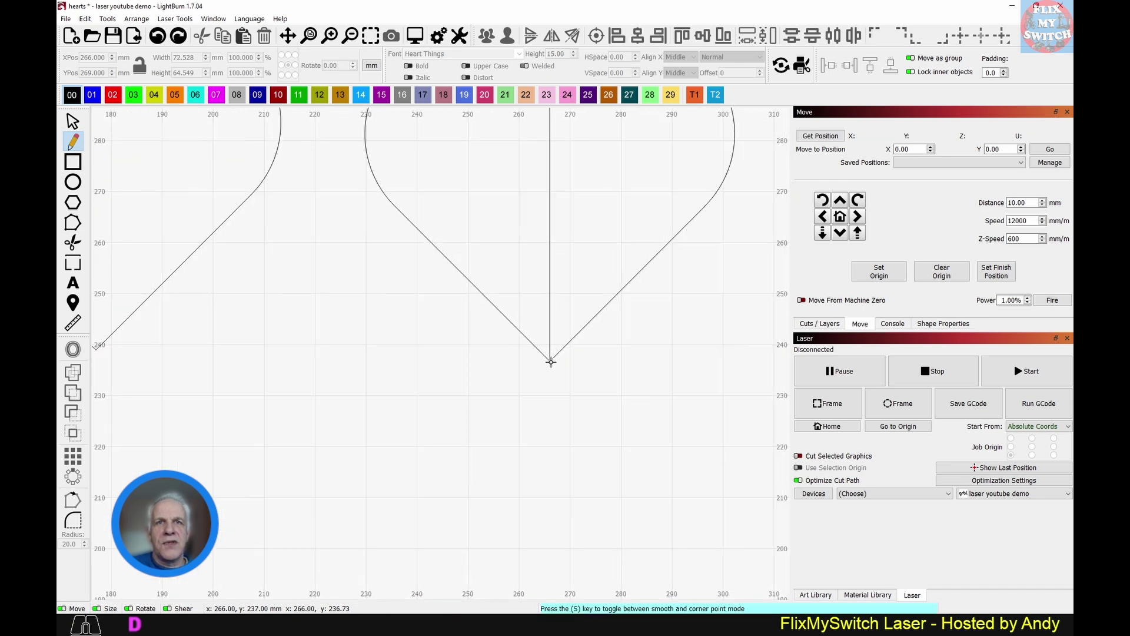
pyautogui.scroll(-5, 560, 365)
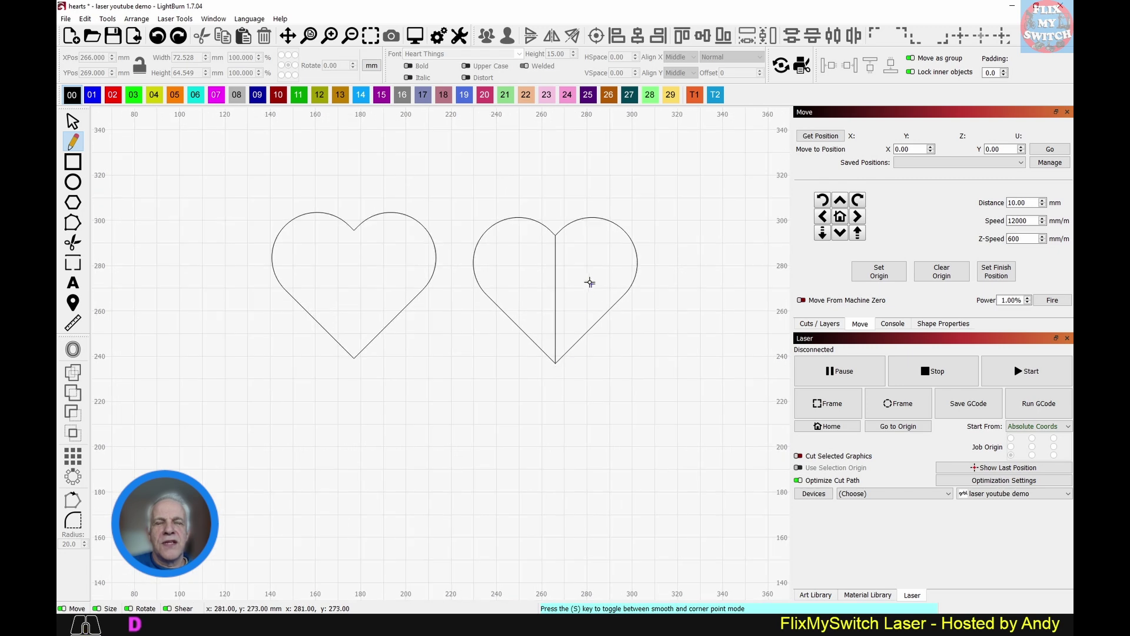
pyautogui.click(73, 243)
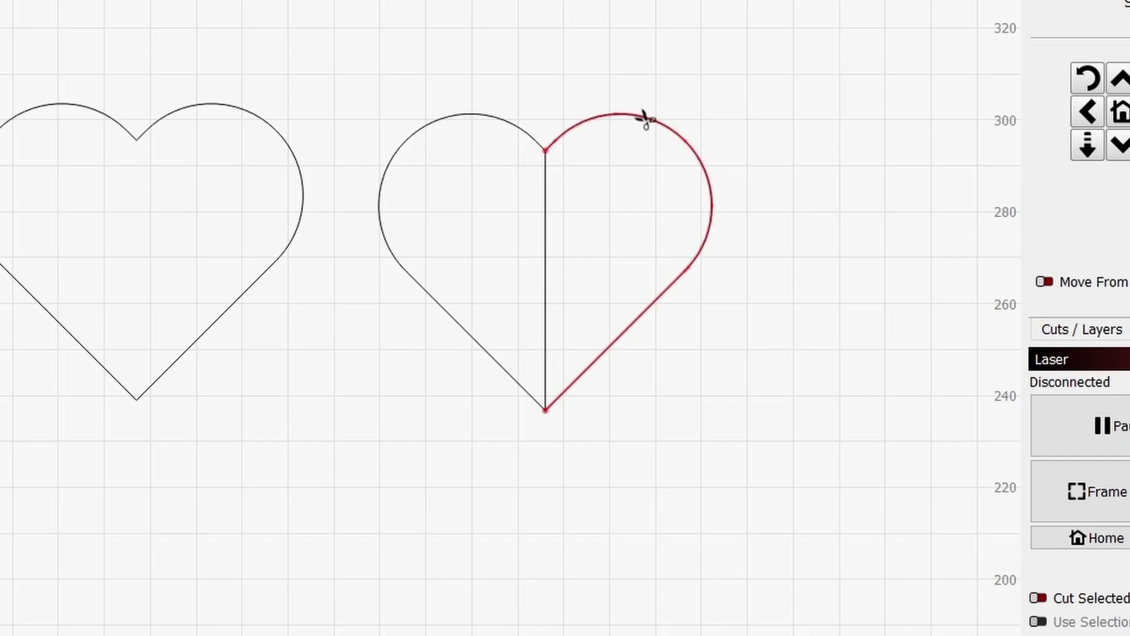
pyautogui.click(645, 120)
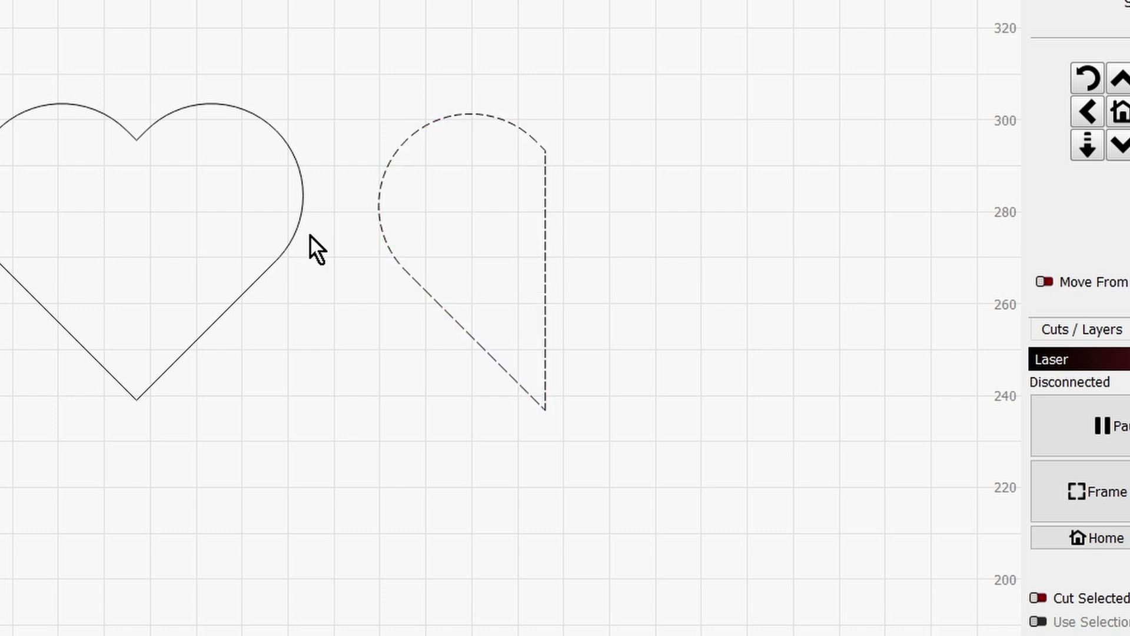
# - Edit the remaining half's nodes, deleting the vertical segment and bending the lower straight edge into a smooth curve ending at the tip
pyautogui.hotkey('ctrl', '`')
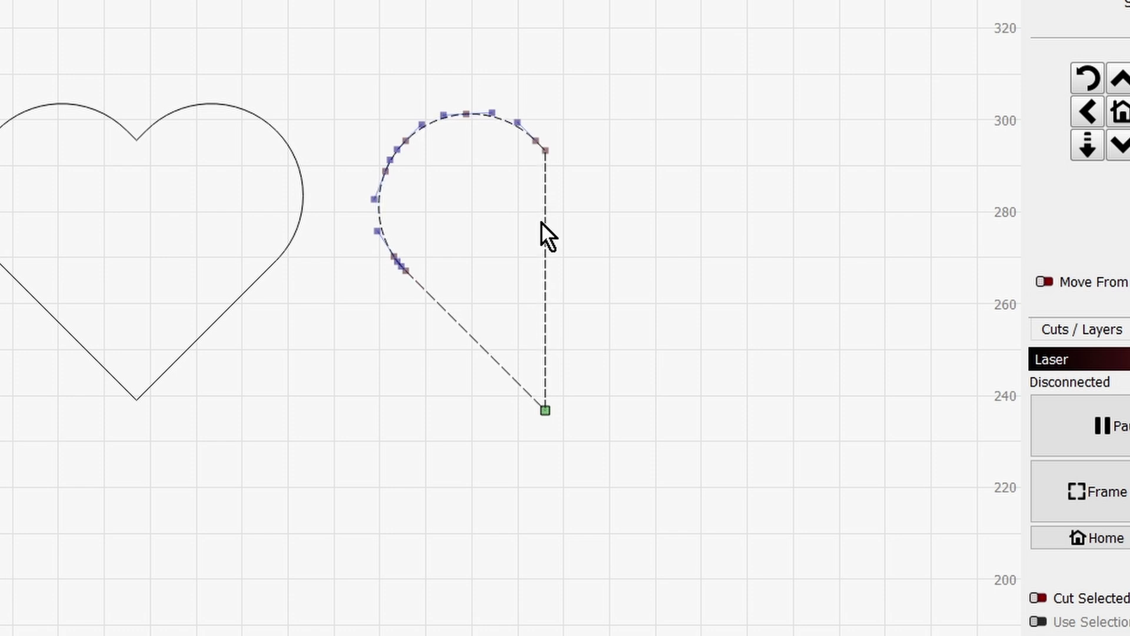
pyautogui.press('d')
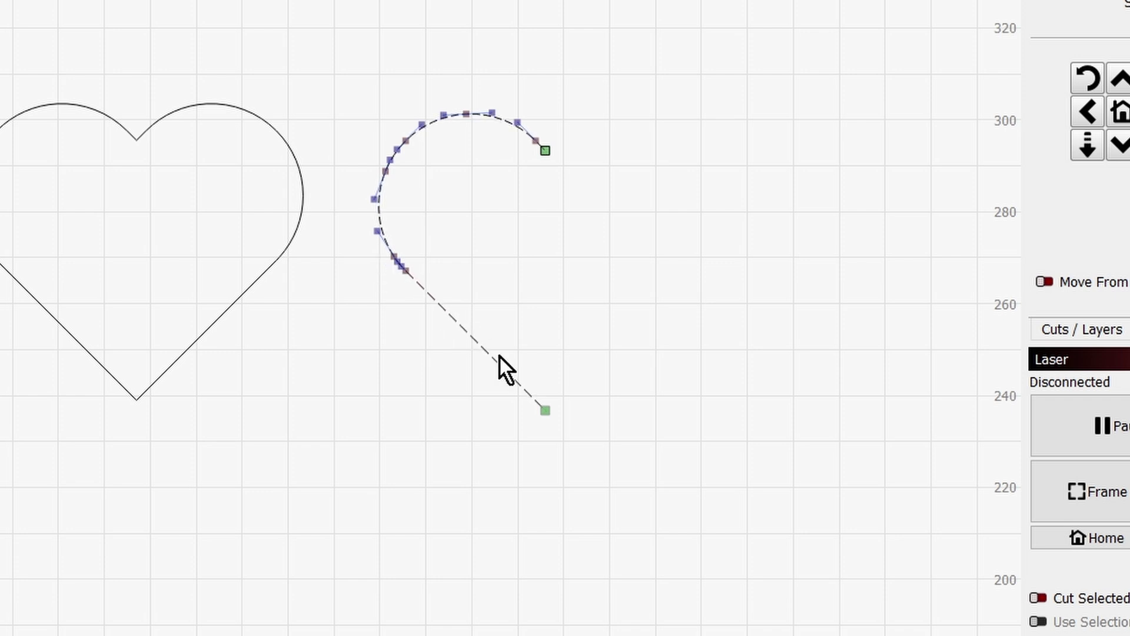
pyautogui.moveTo(497, 361); pyautogui.dragTo(504, 348)
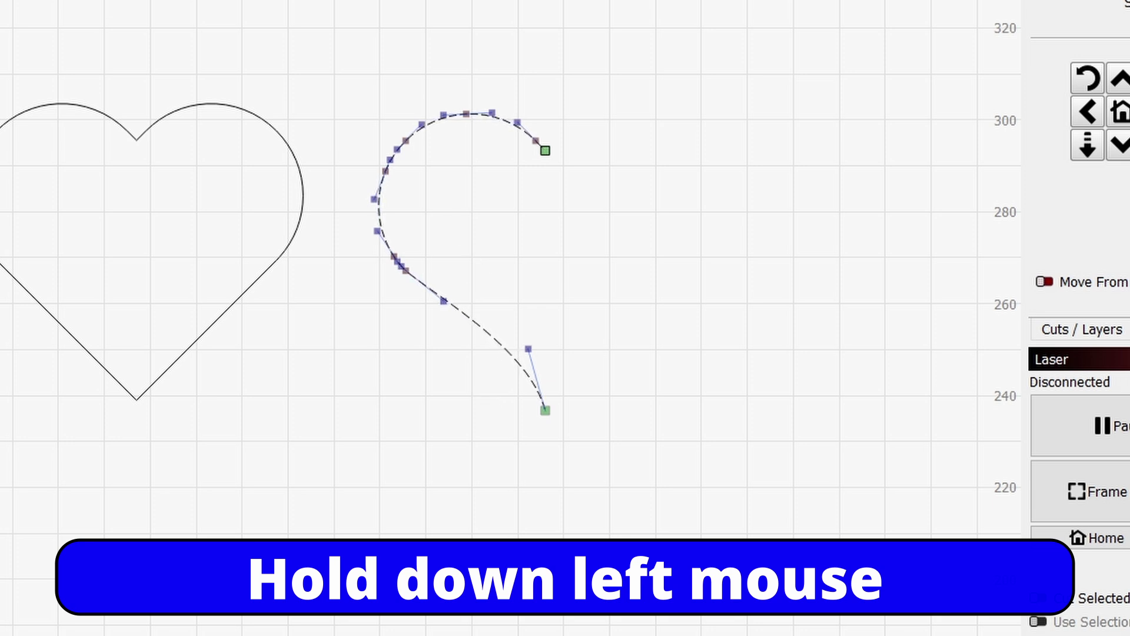
pyautogui.press('Escape')
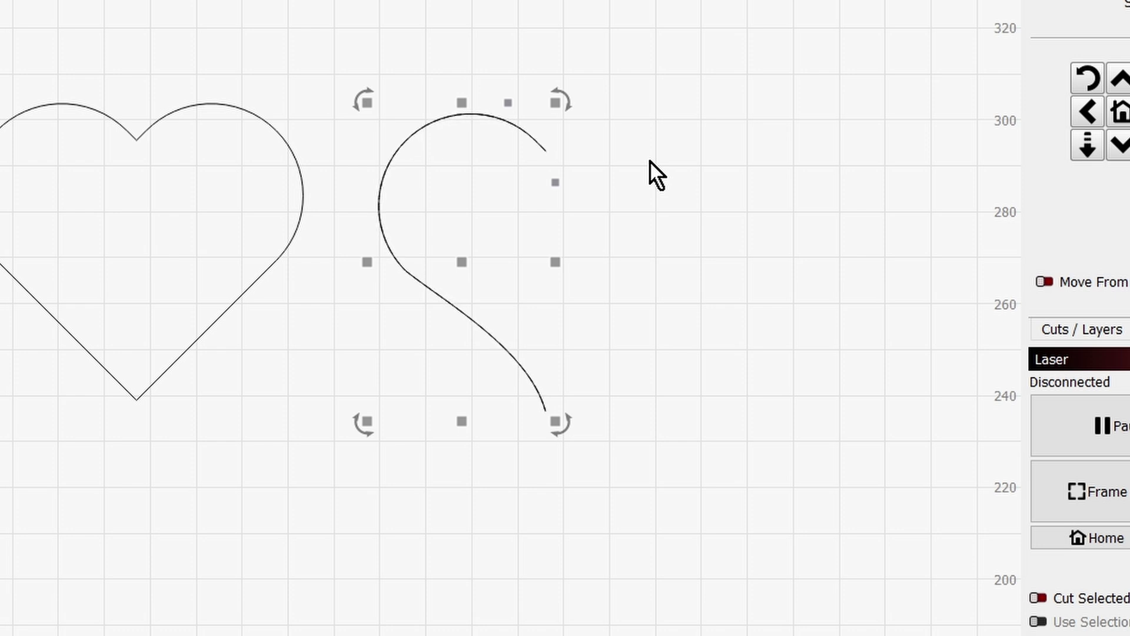
# - Duplicate the half-heart curve and shift the copy right until its centre is at X 296.868 mm
pyautogui.hotkey('ctrl', 'd')
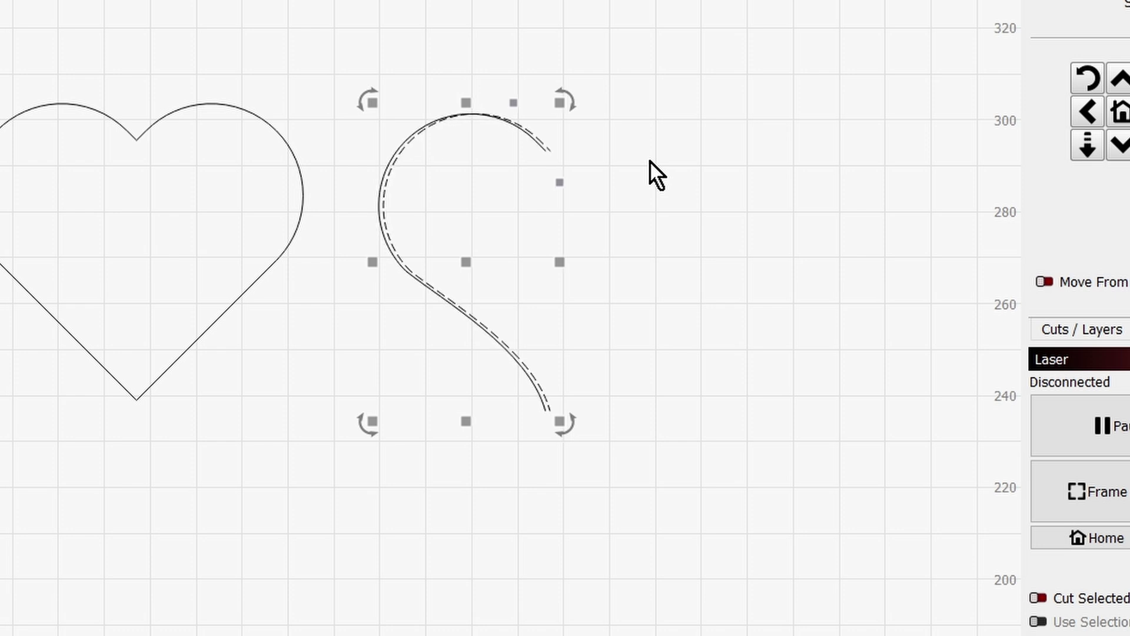
pyautogui.press('Right')
pyautogui.press('Right')
pyautogui.press('Right')
pyautogui.press('Right')
pyautogui.press('Right')
pyautogui.press('Right')
pyautogui.press('Right')
pyautogui.press('Right')
pyautogui.press('Right')
pyautogui.press('Right')
pyautogui.press('Right')
pyautogui.press('Right')
pyautogui.press('Right')
pyautogui.press('Right')
pyautogui.press('Right')
pyautogui.press('Right')
pyautogui.press('Right')
pyautogui.press('Right')
pyautogui.press('Right')
pyautogui.press('Right')
pyautogui.press('Right')
pyautogui.press('Right')
pyautogui.press('Right')
pyautogui.press('Right')
pyautogui.press('Right')
pyautogui.press('Right')
pyautogui.press('Right')
pyautogui.press('Right')
pyautogui.press('Right')
pyautogui.press('Right')
pyautogui.press('Right')
pyautogui.press('Right')
pyautogui.press('Right')
pyautogui.press('Right')
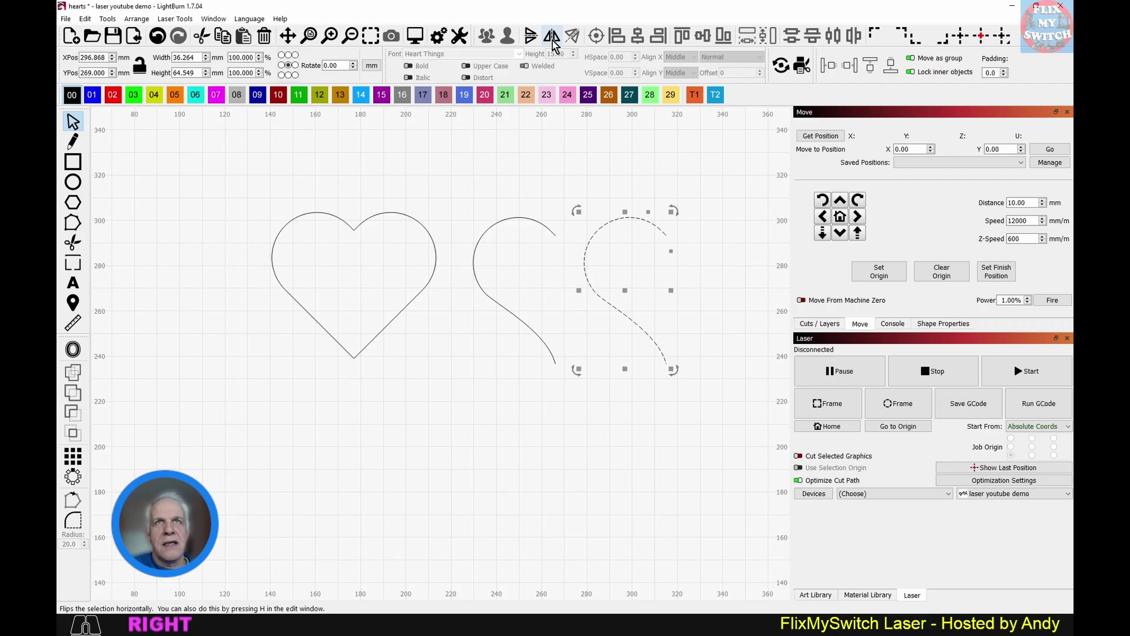
# - Flip the copied half horizontally and move both halves together horizontally so that they meet as a heart
pyautogui.click(552, 37)
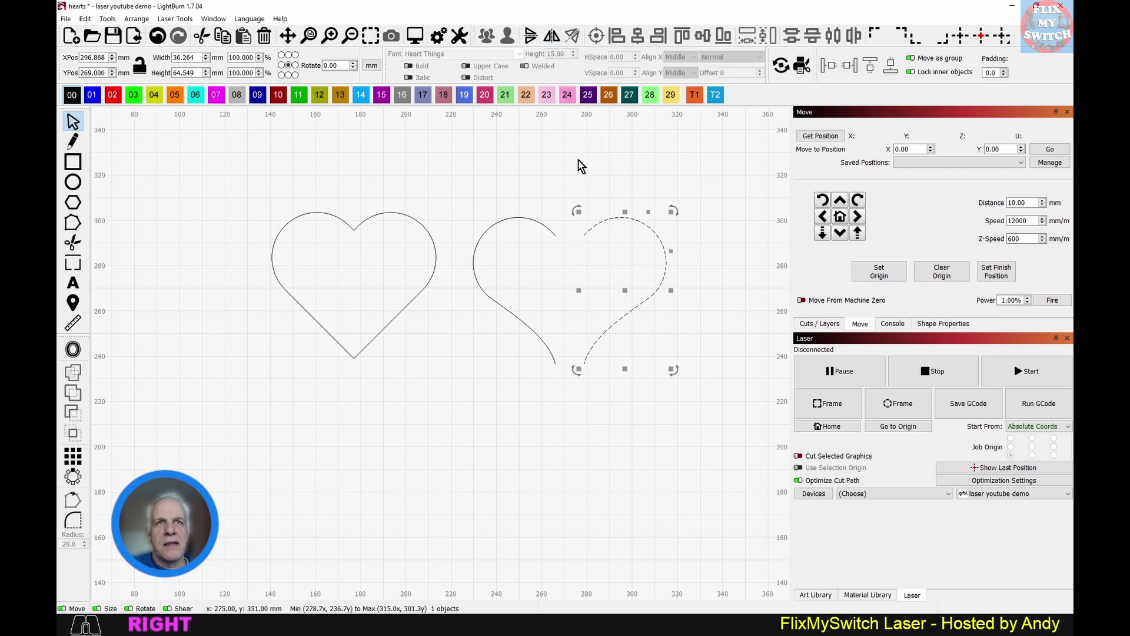
pyautogui.click(648, 281)
pyautogui.moveTo(695, 408); pyautogui.dragTo(468, 178)
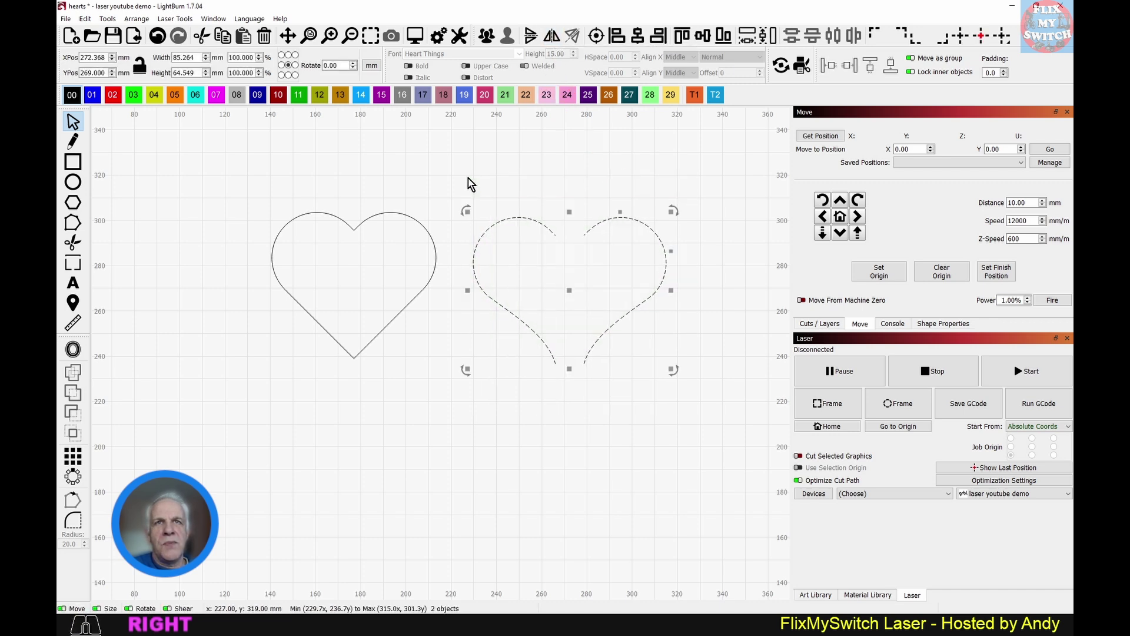
pyautogui.click(139, 21)
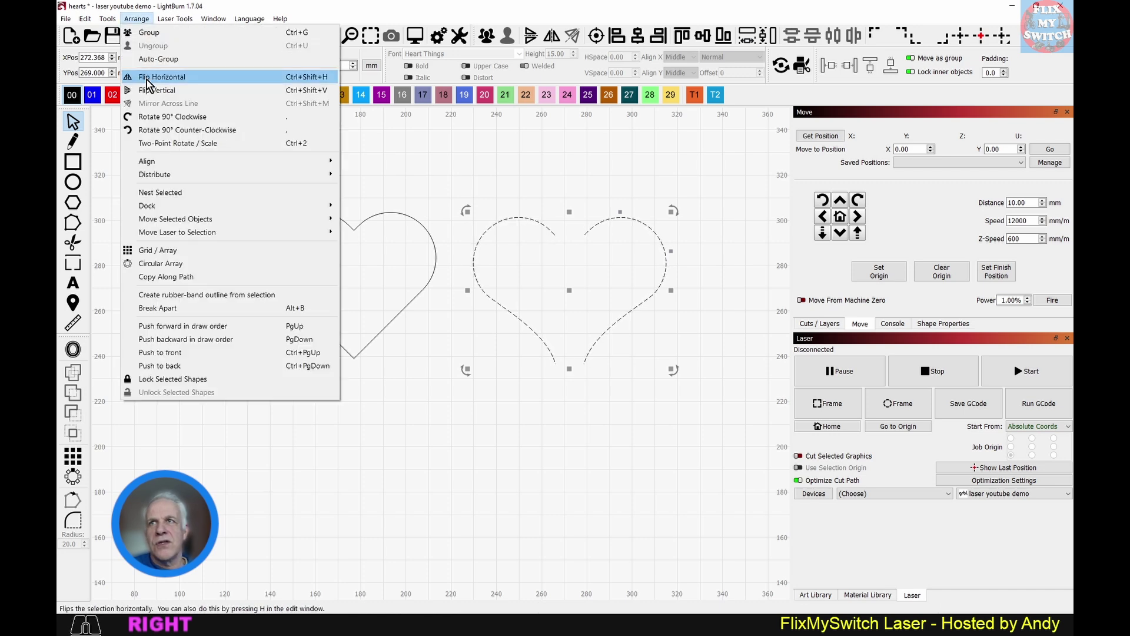
pyautogui.moveTo(156, 176)
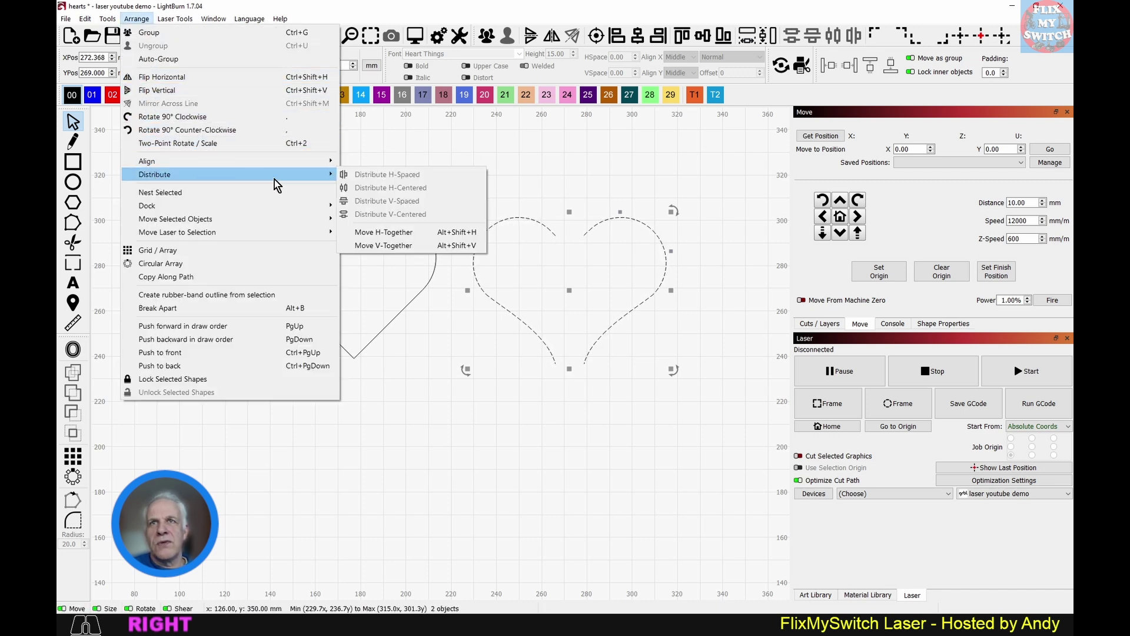
pyautogui.click(393, 237)
pyautogui.click(612, 187)
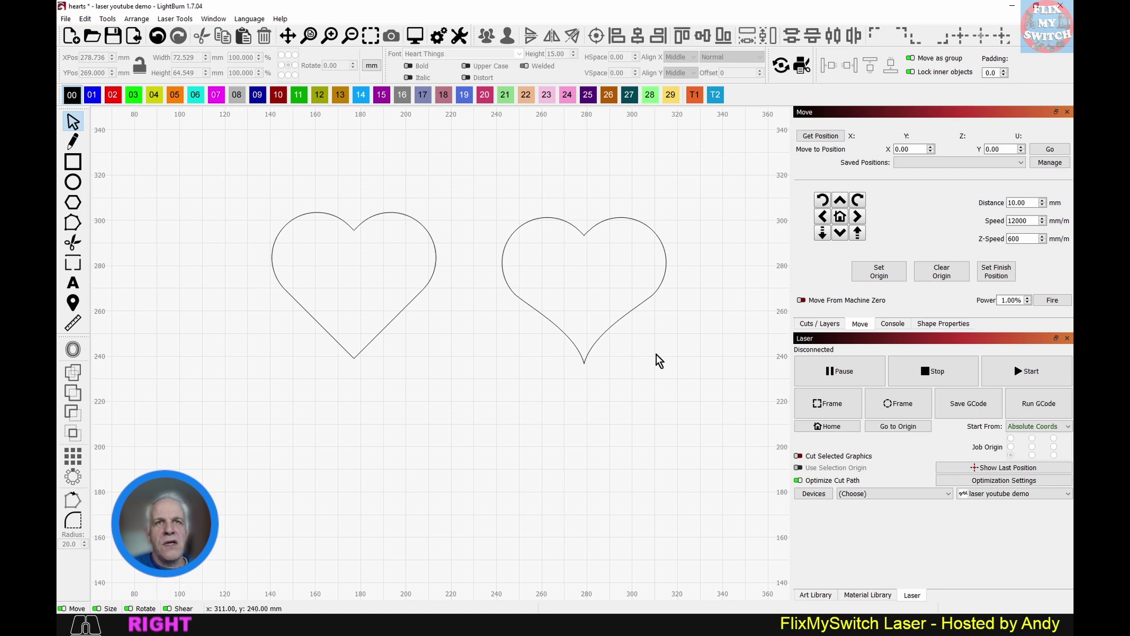
# - Duplicate both halves of the curved heart and place the copy below the other hearts, centred at about X 226, Y 198 mm
pyautogui.click(635, 309)
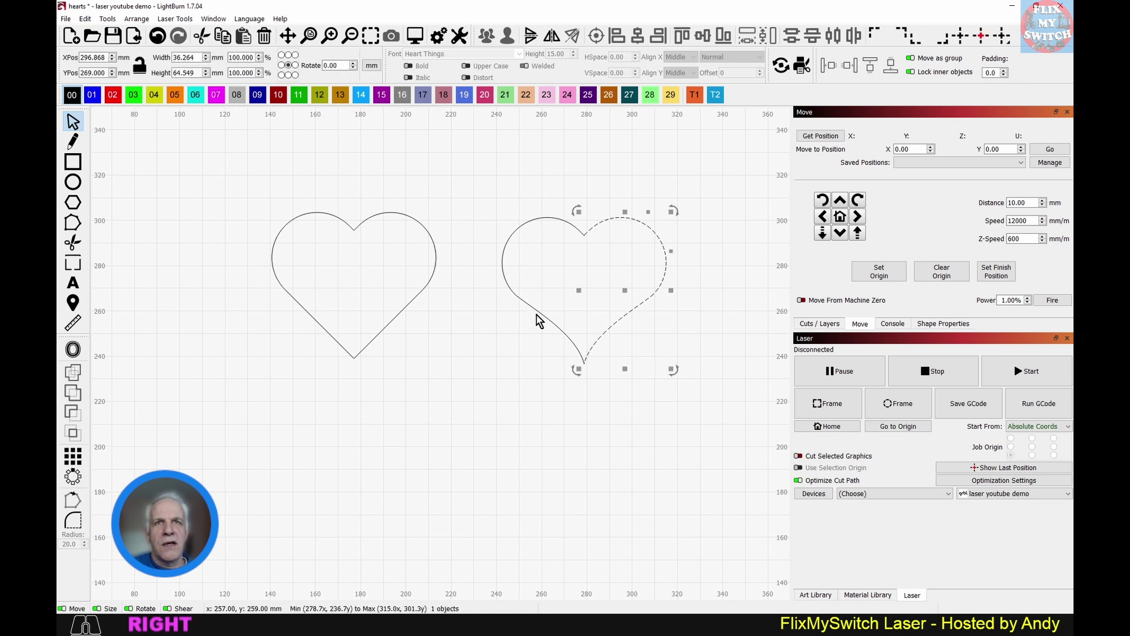
pyautogui.click(676, 370)
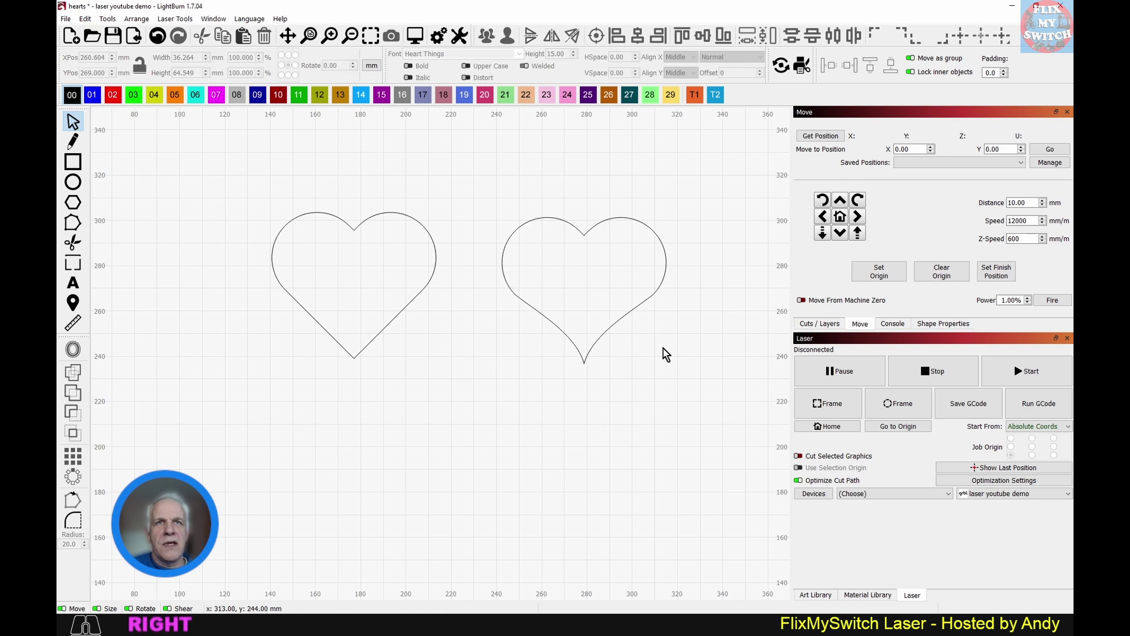
pyautogui.moveTo(688, 391); pyautogui.dragTo(489, 197)
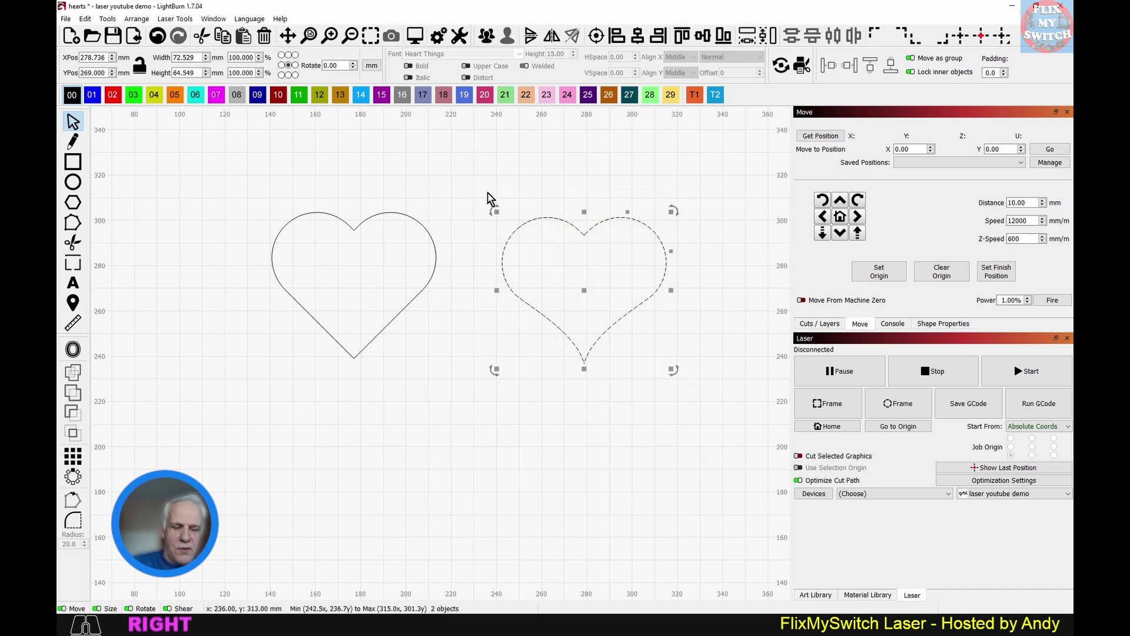
pyautogui.hotkey('ctrl', 'd')
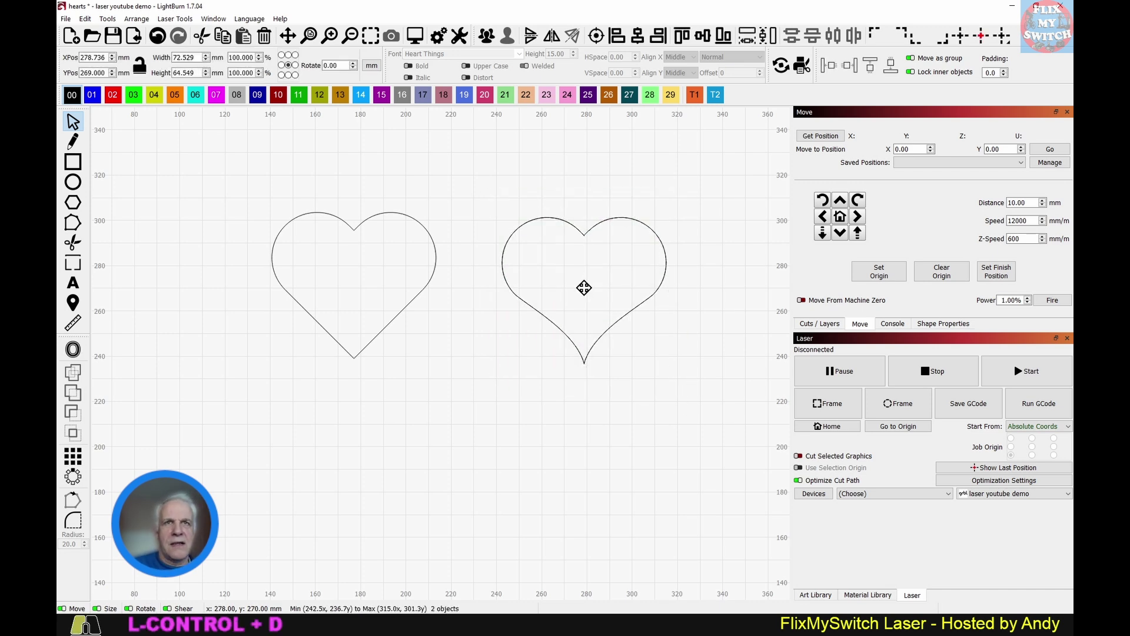
pyautogui.moveTo(583, 287); pyautogui.dragTo(465, 448)
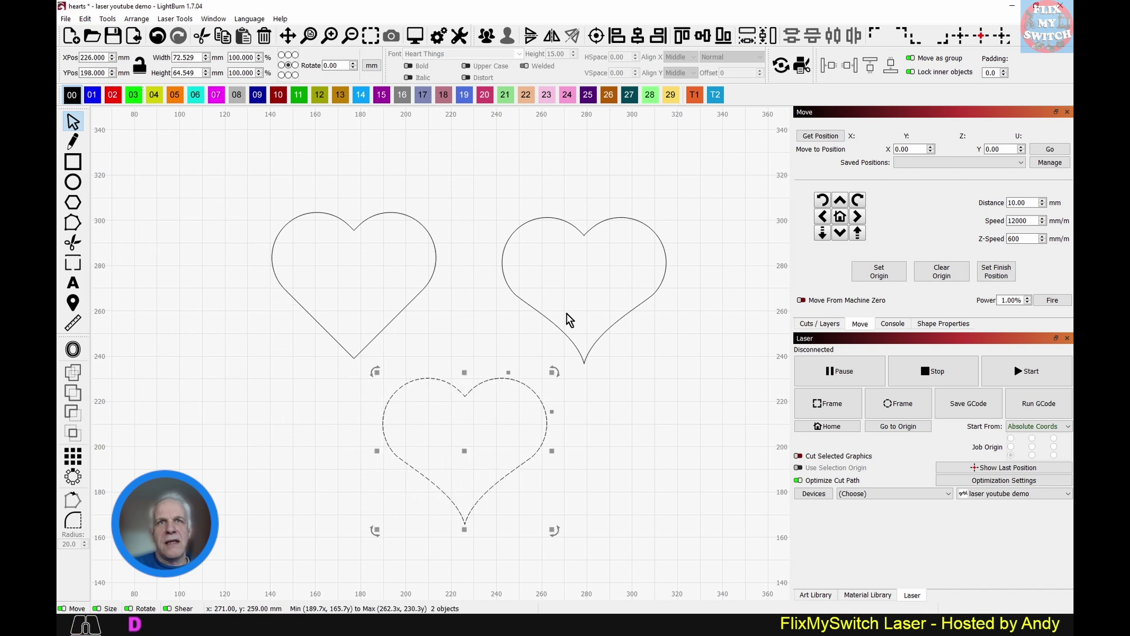
# - Group the two halves of the upper-right curved heart
pyautogui.moveTo(701, 354); pyautogui.dragTo(497, 193)
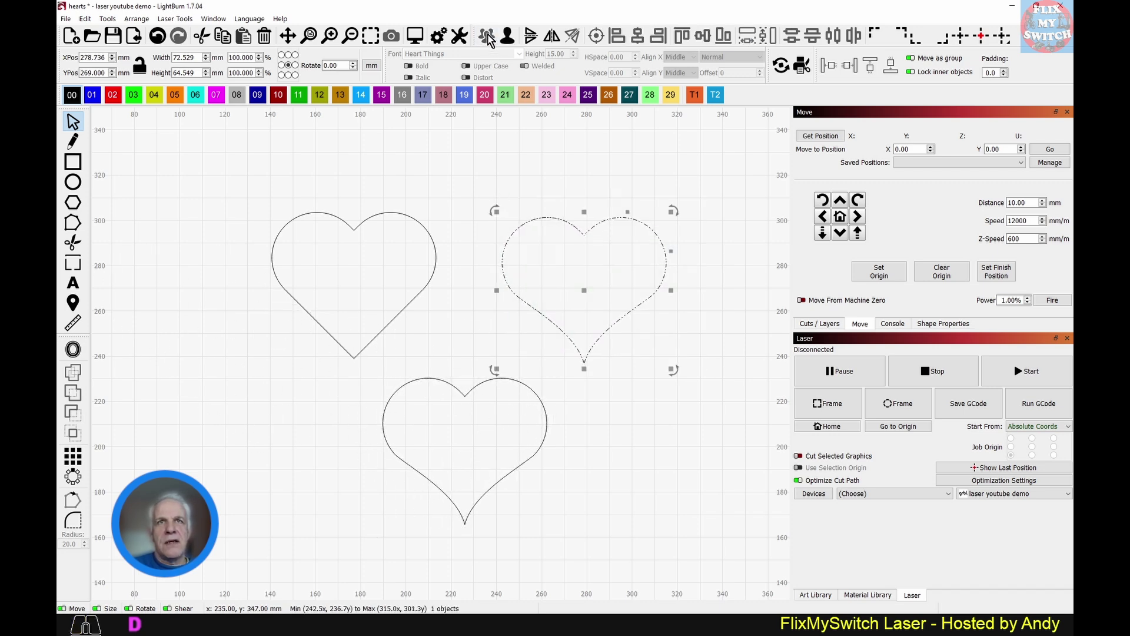
pyautogui.click(542, 154)
pyautogui.hotkey('ctrl', 'a')
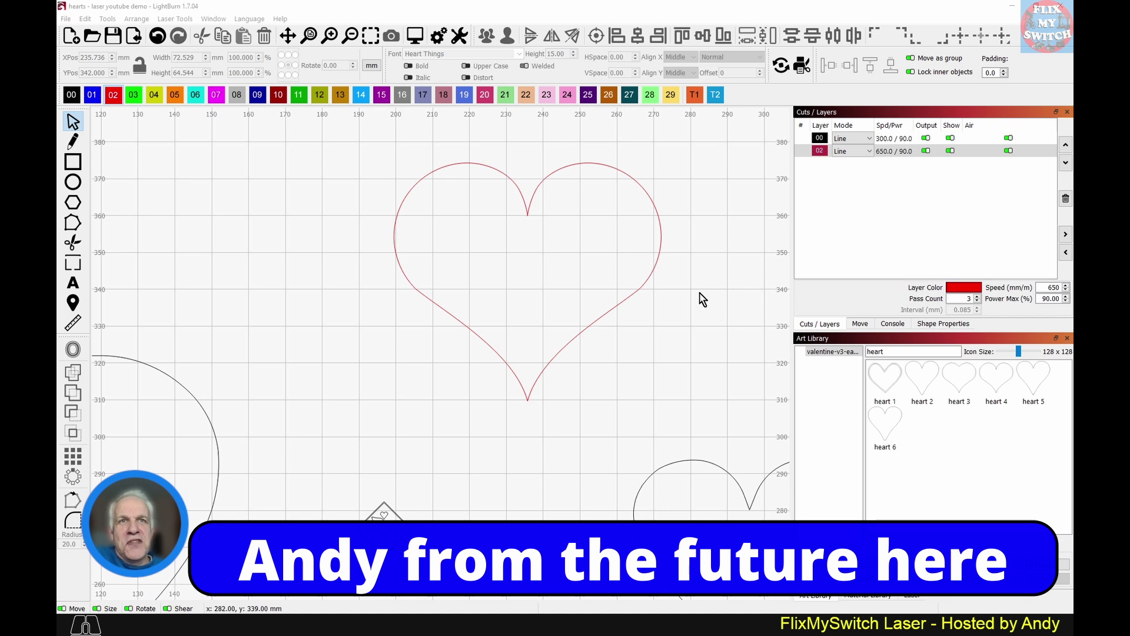
# - Group the two halves of the red heart and inspect the join at its lower tip
pyautogui.click(652, 277)
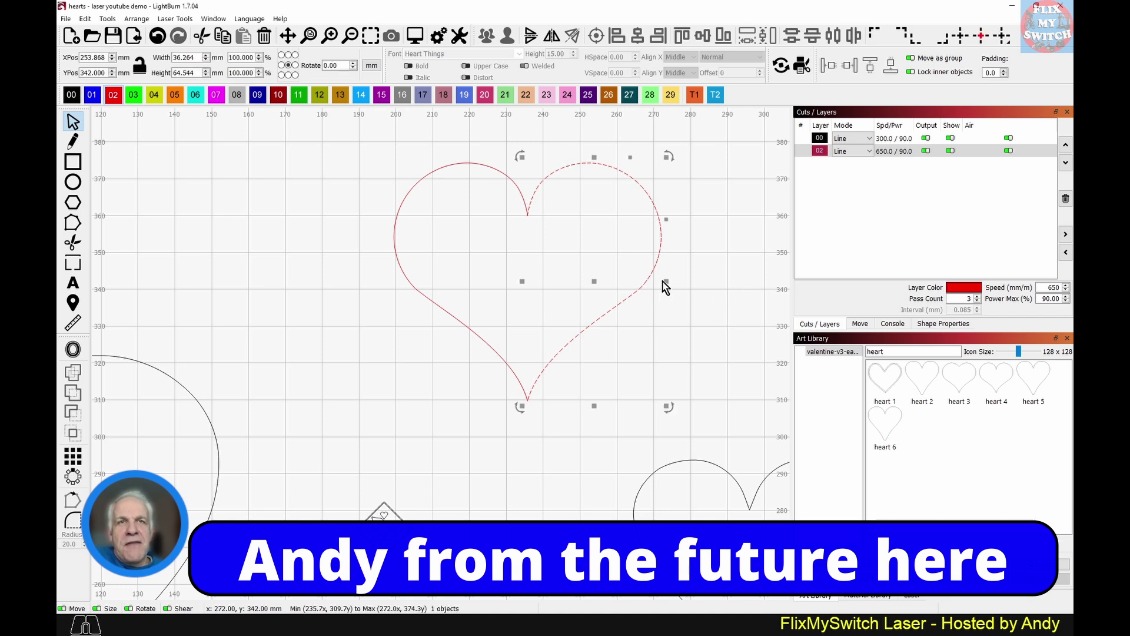
pyautogui.click(512, 184)
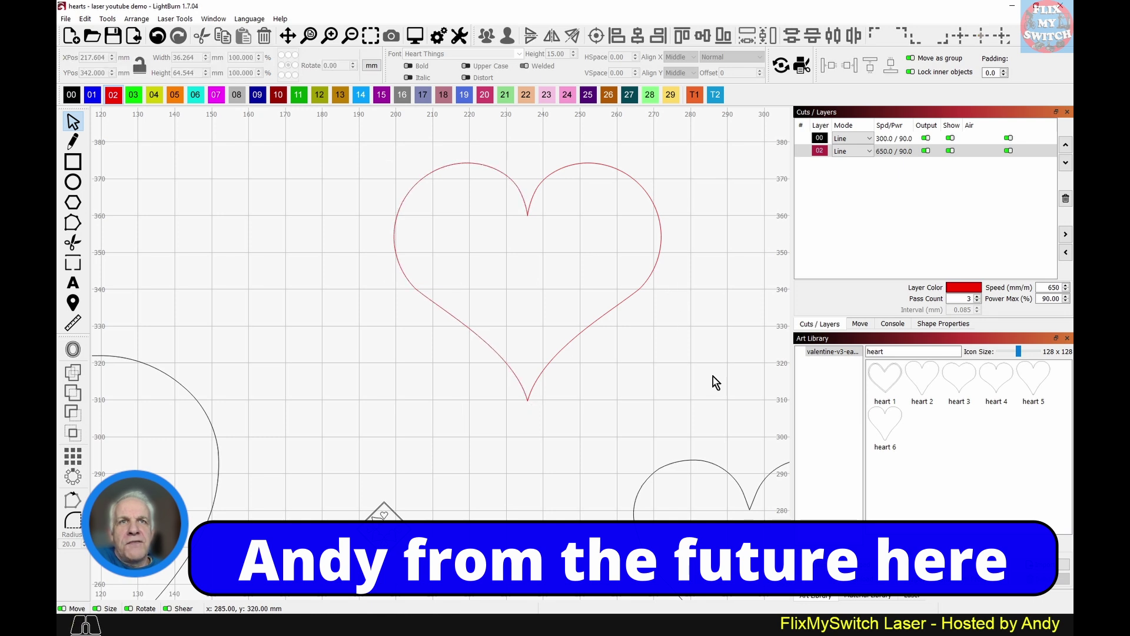
pyautogui.moveTo(724, 422); pyautogui.dragTo(360, 152)
pyautogui.click(483, 37)
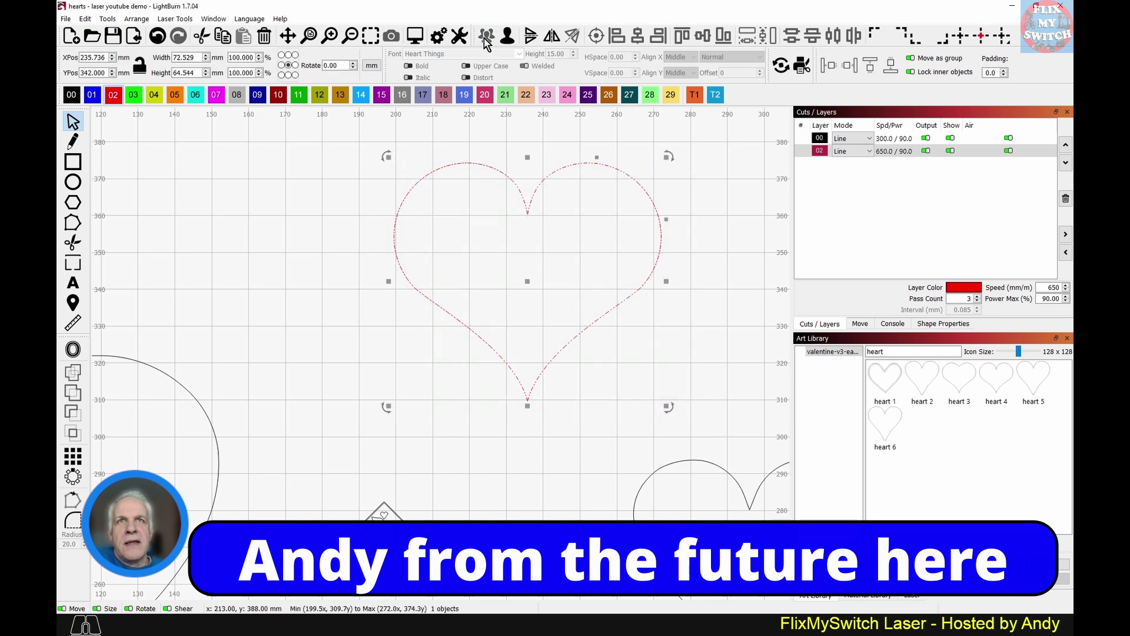
pyautogui.scroll(2, 580, 217)
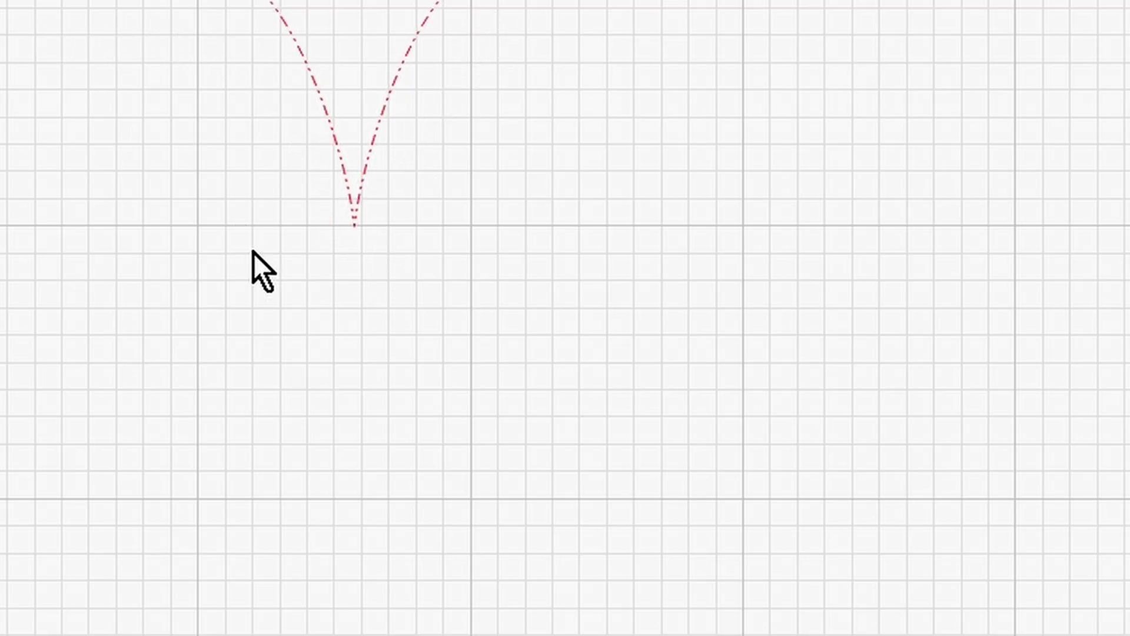
pyautogui.scroll(-2, 271, 270)
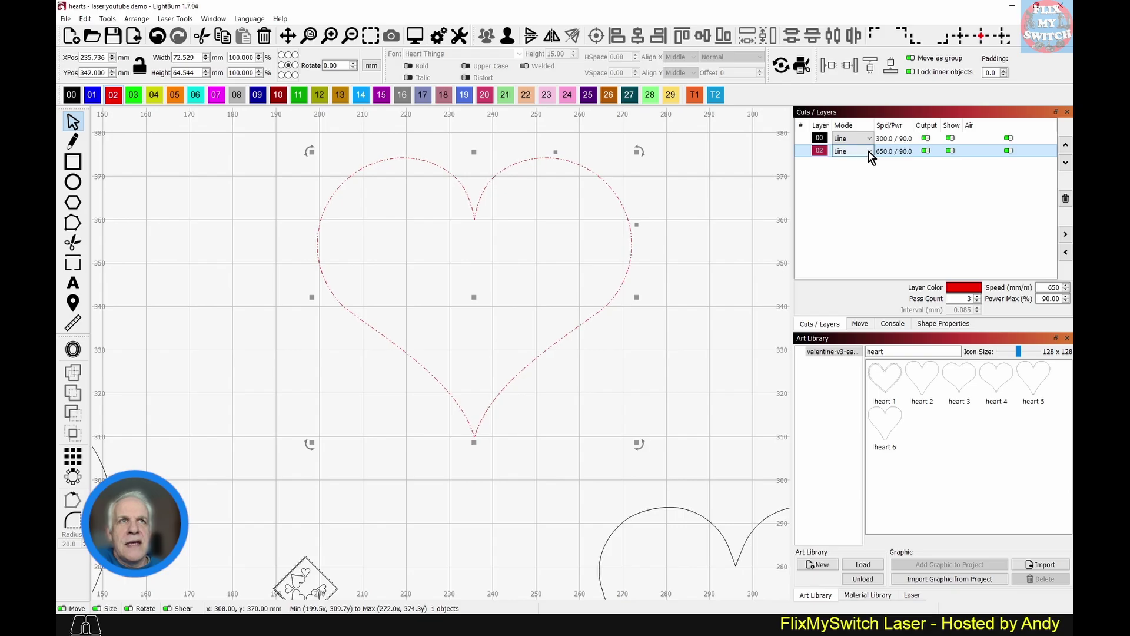
# - Set the mode of layer 02, which holds the red heart, to Fill
pyautogui.click(870, 151)
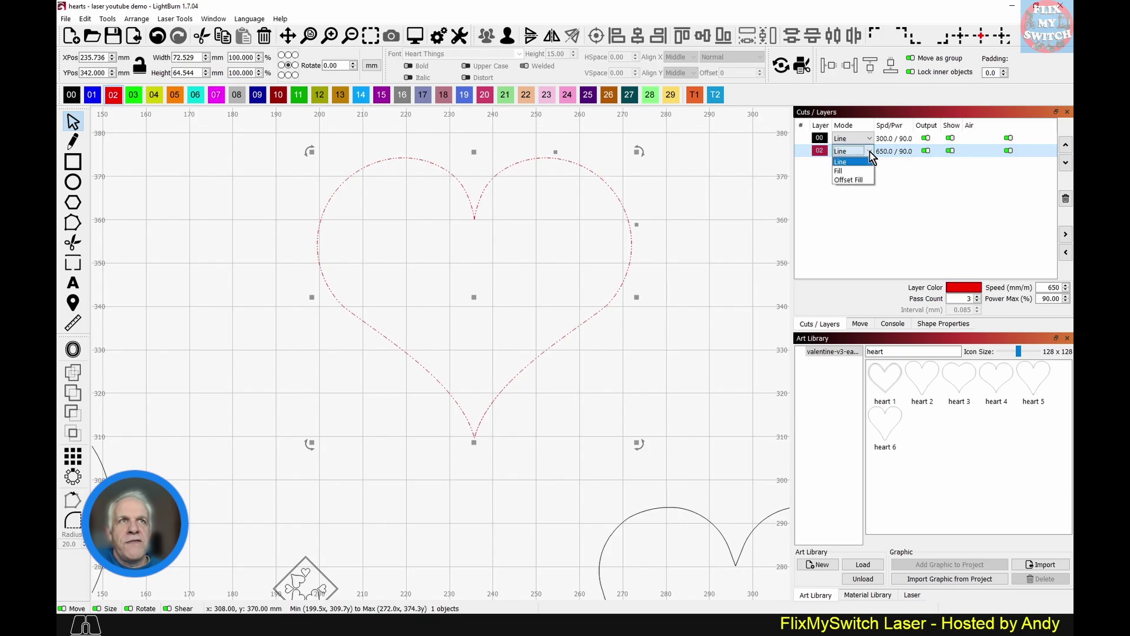
pyautogui.click(860, 165)
pyautogui.click(701, 229)
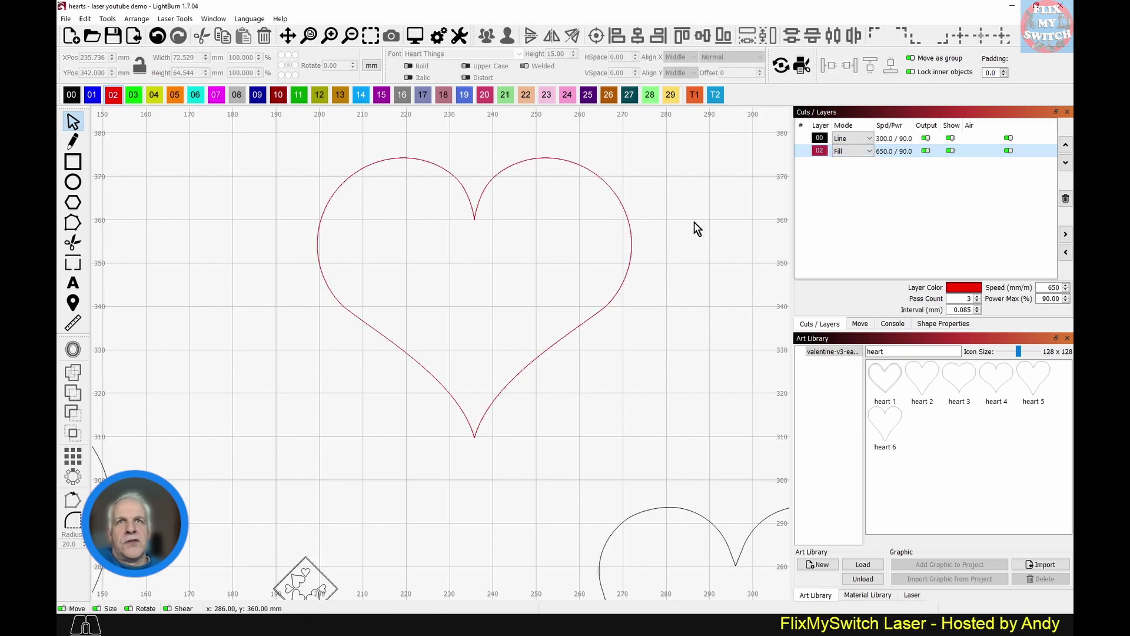
# - Assign the grouped red heart to layer 01 and set that layer's mode to Line
pyautogui.click(619, 196)
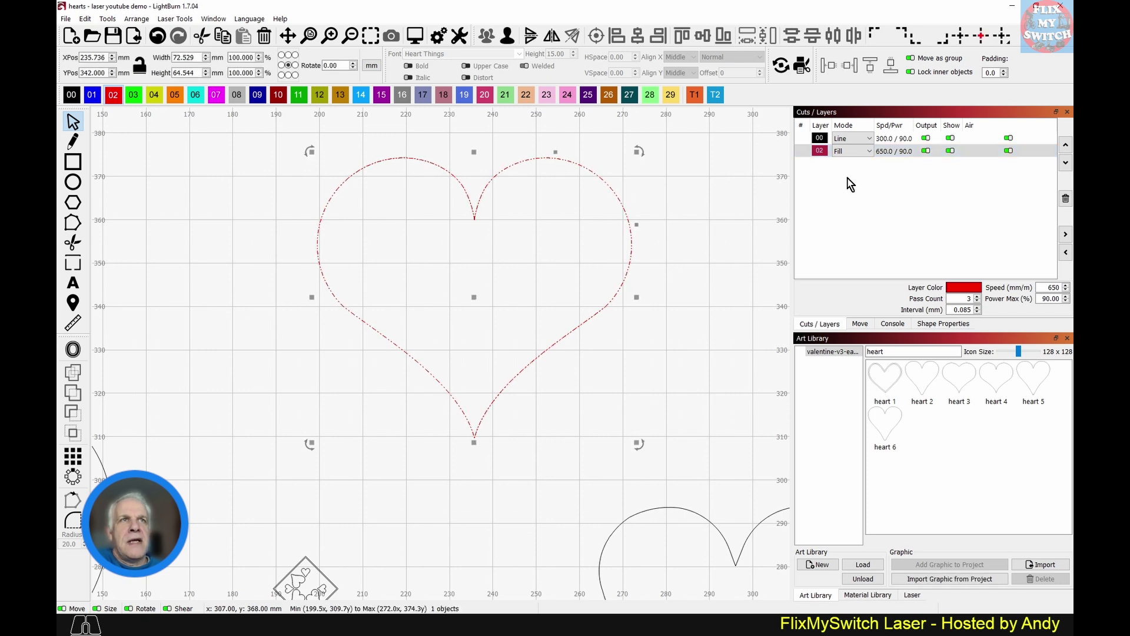
pyautogui.click(92, 94)
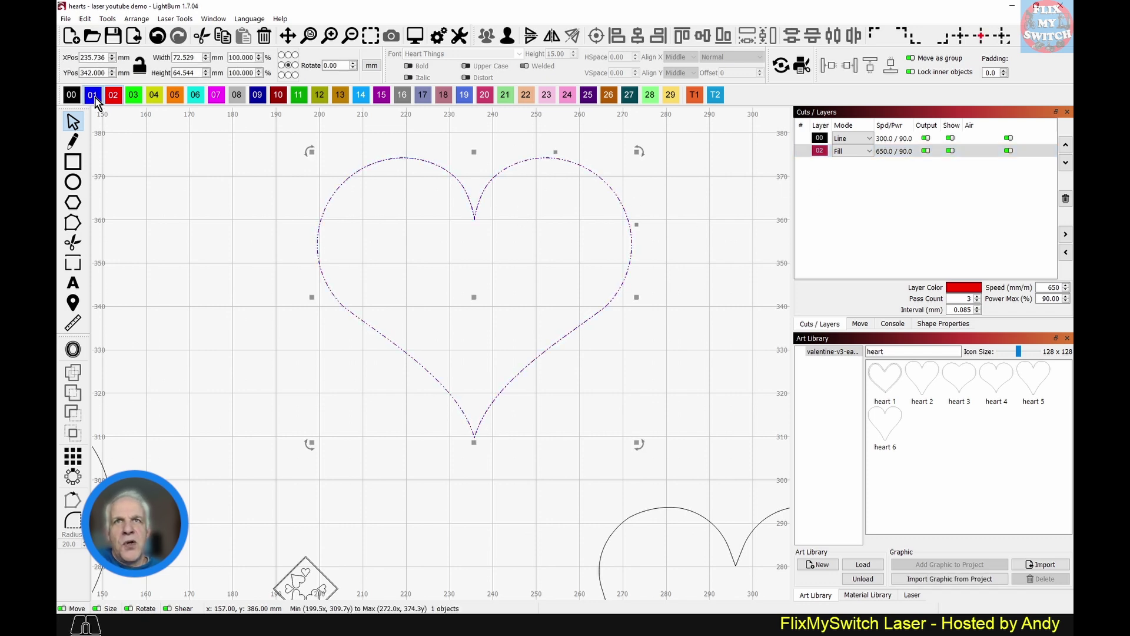
pyautogui.click(851, 152)
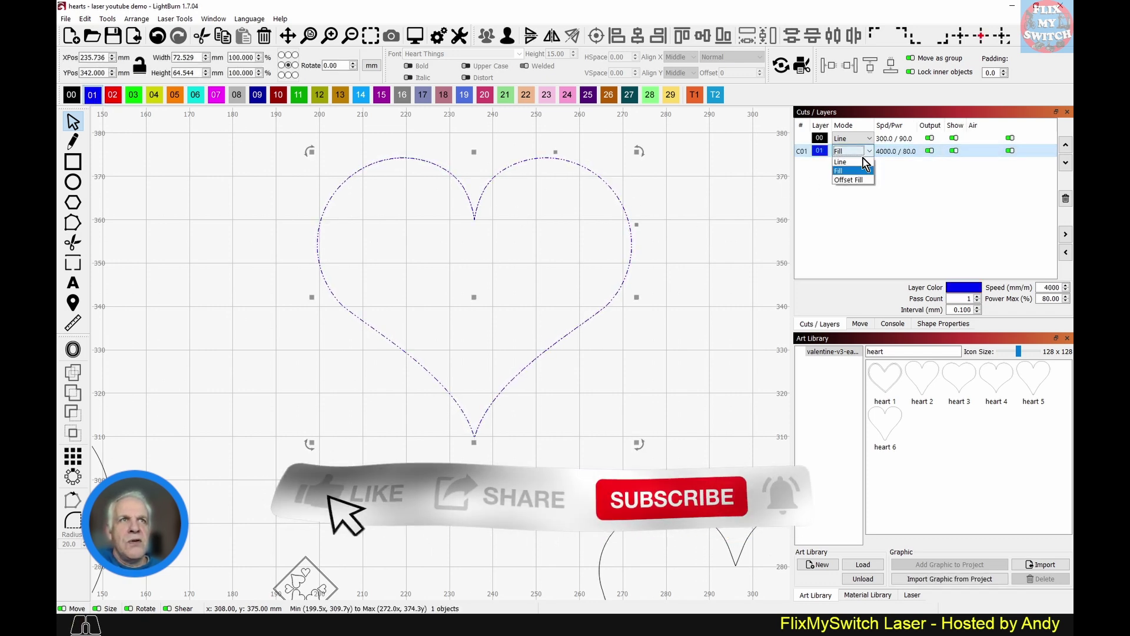
pyautogui.click(854, 162)
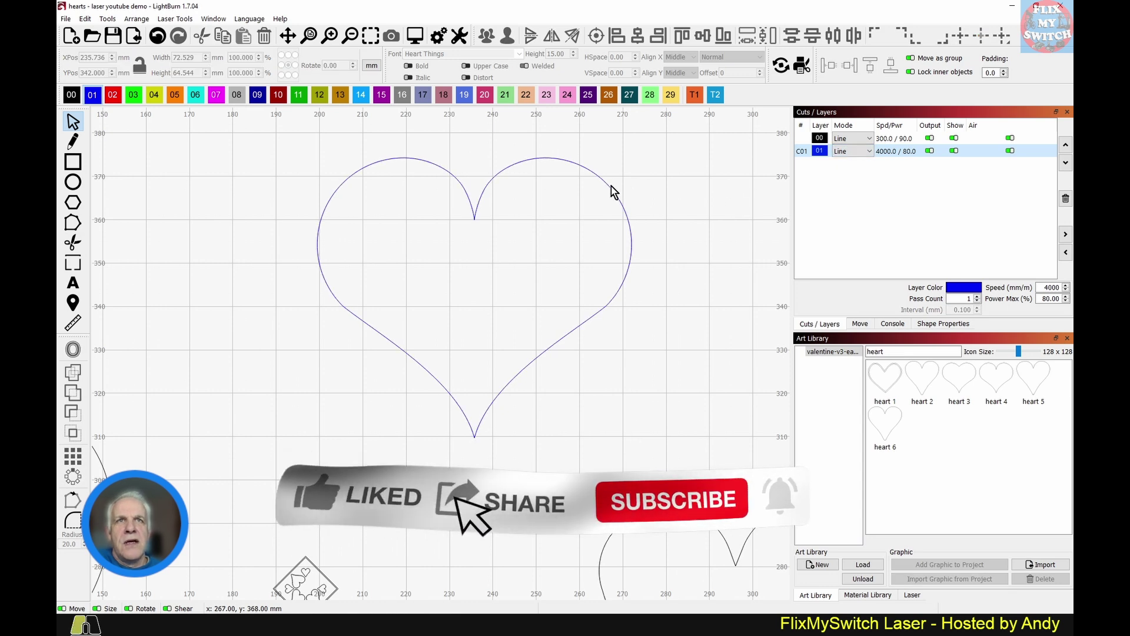
# - Ungroup the blue heart and auto-join its two halves into a single shape
pyautogui.click(509, 40)
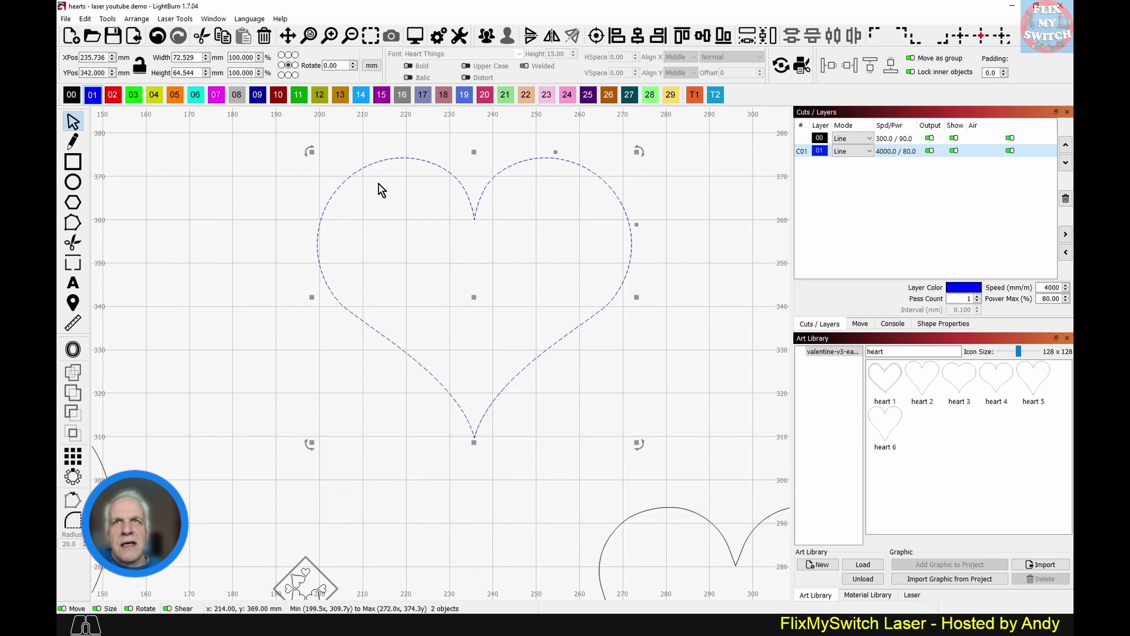
pyautogui.click(633, 219)
pyautogui.click(624, 207)
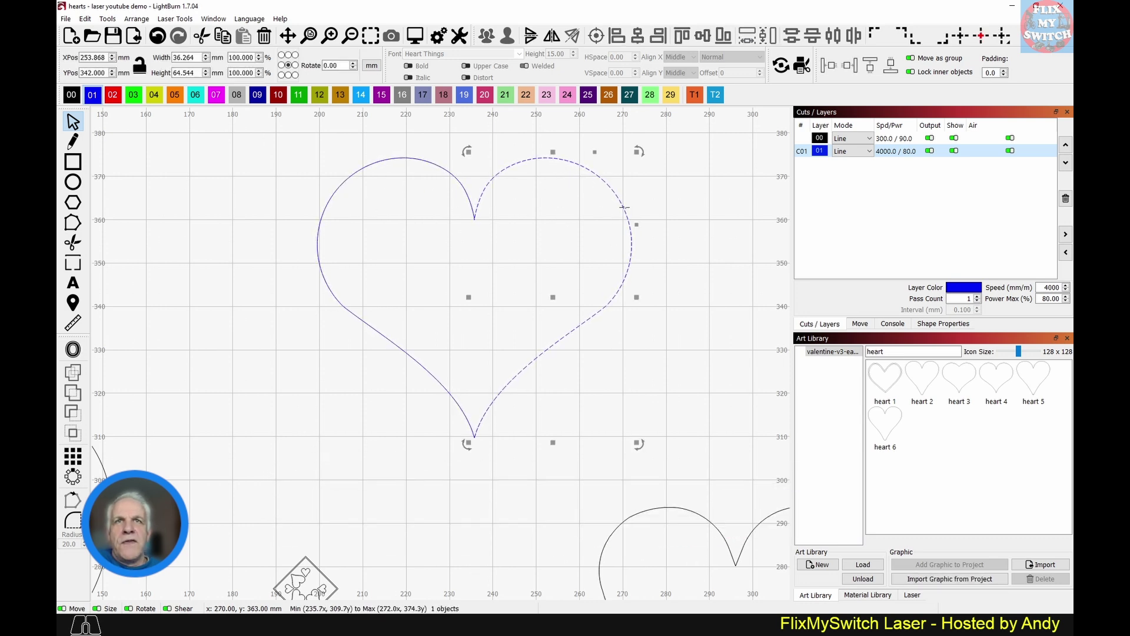
pyautogui.click(655, 310)
pyautogui.moveTo(666, 379); pyautogui.dragTo(321, 149)
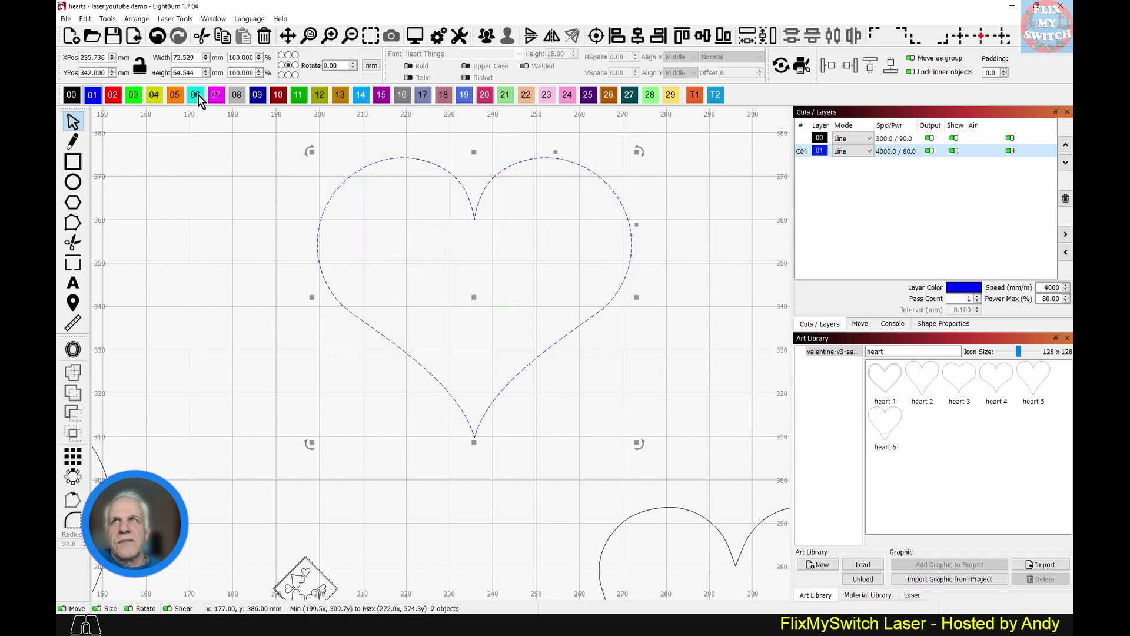
pyautogui.click(85, 20)
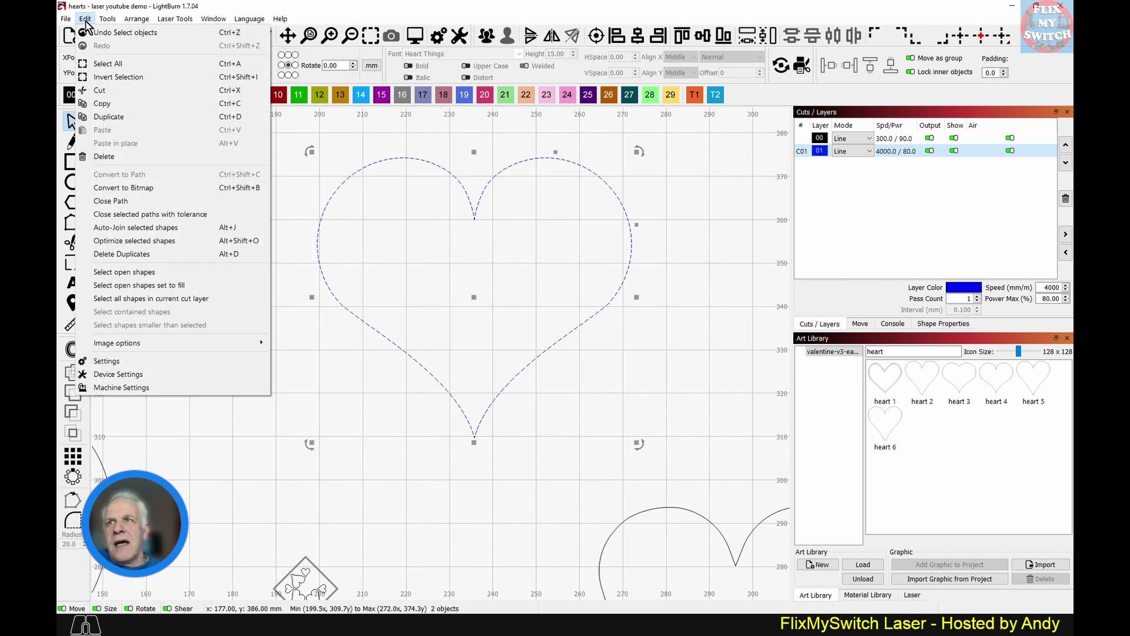
pyautogui.click(118, 230)
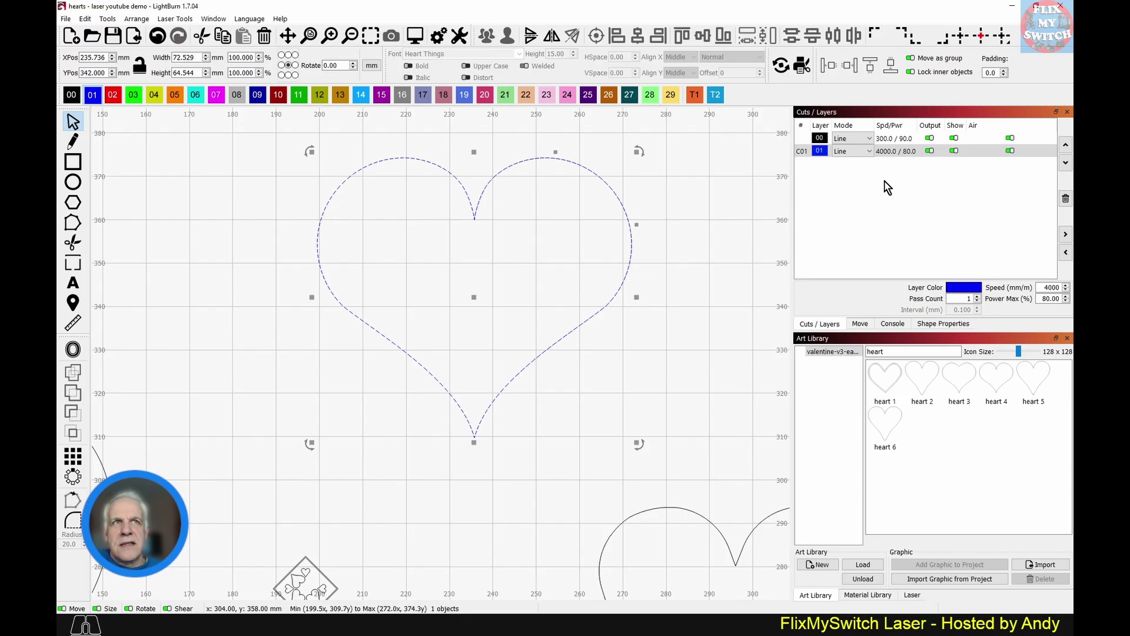
# - Set layer 01 to Fill mode and reassign the joined heart to layer 02
pyautogui.click(868, 152)
pyautogui.click(861, 172)
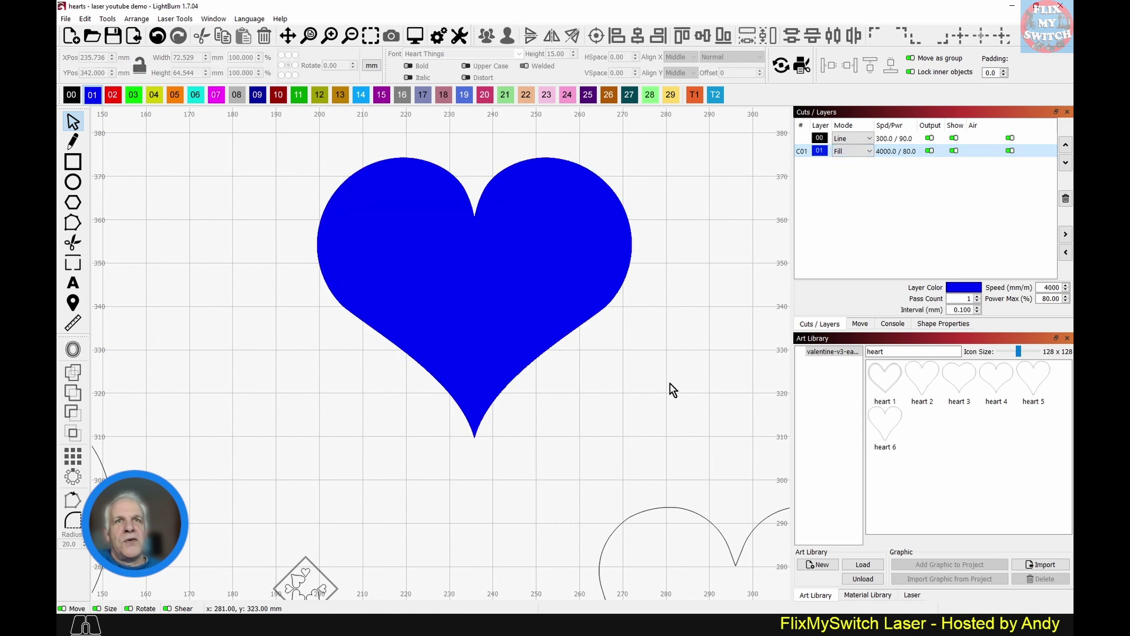
pyautogui.moveTo(664, 386); pyautogui.dragTo(423, 156)
pyautogui.click(122, 95)
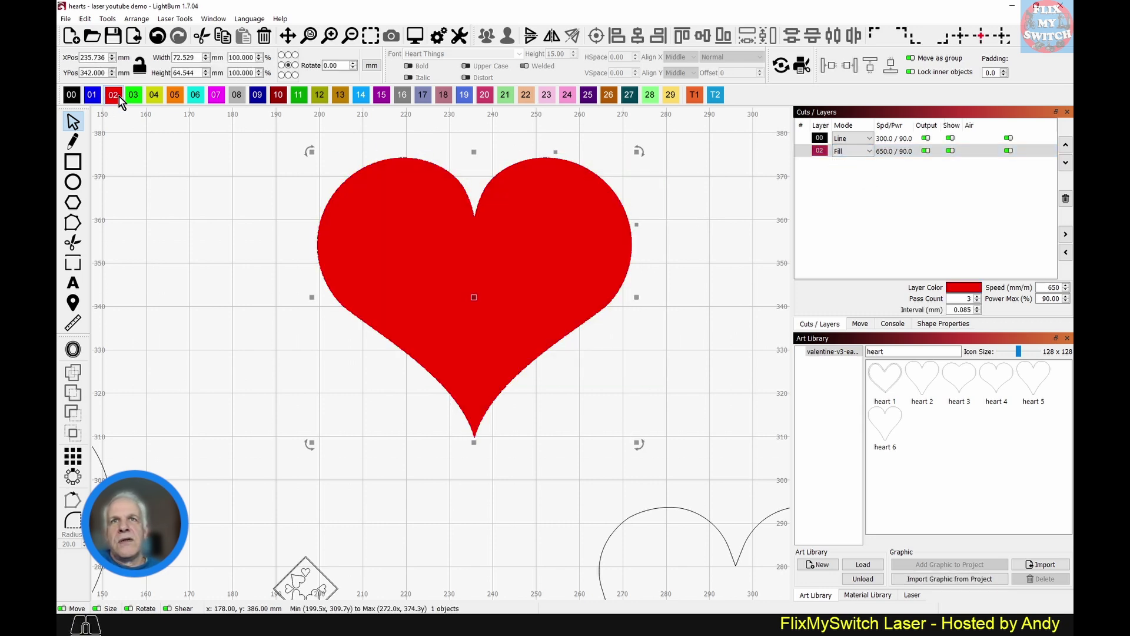
# - Try Offset Fill mode on layer 02 with the joined heart, and return the layer to Fill
pyautogui.click(856, 152)
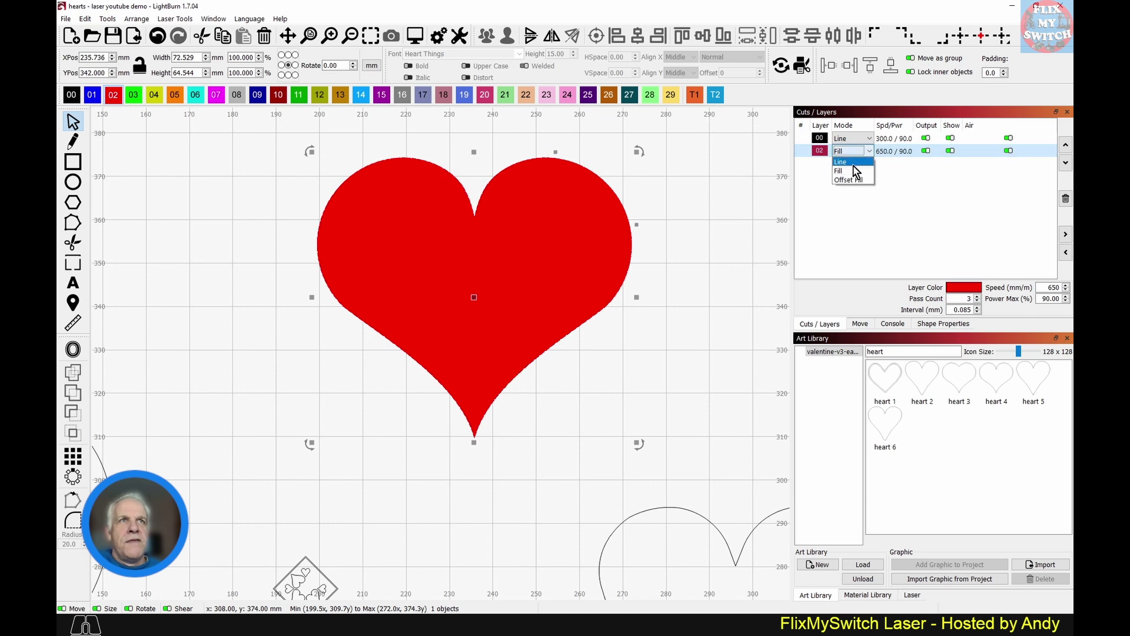
pyautogui.click(850, 180)
pyautogui.click(865, 153)
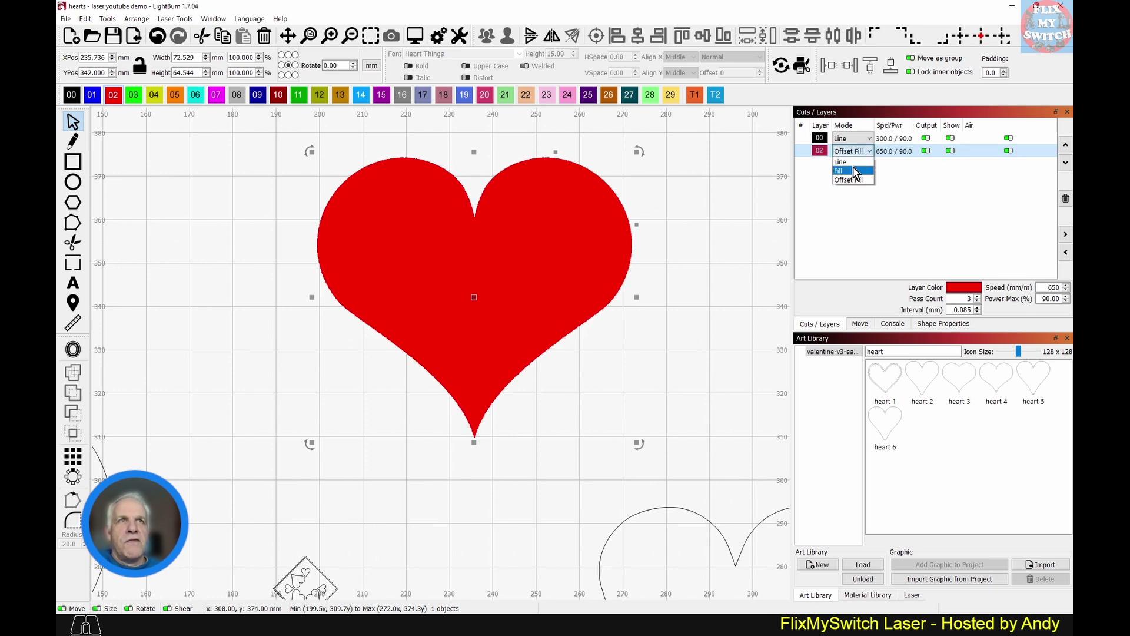
pyautogui.click(856, 171)
pyautogui.click(693, 197)
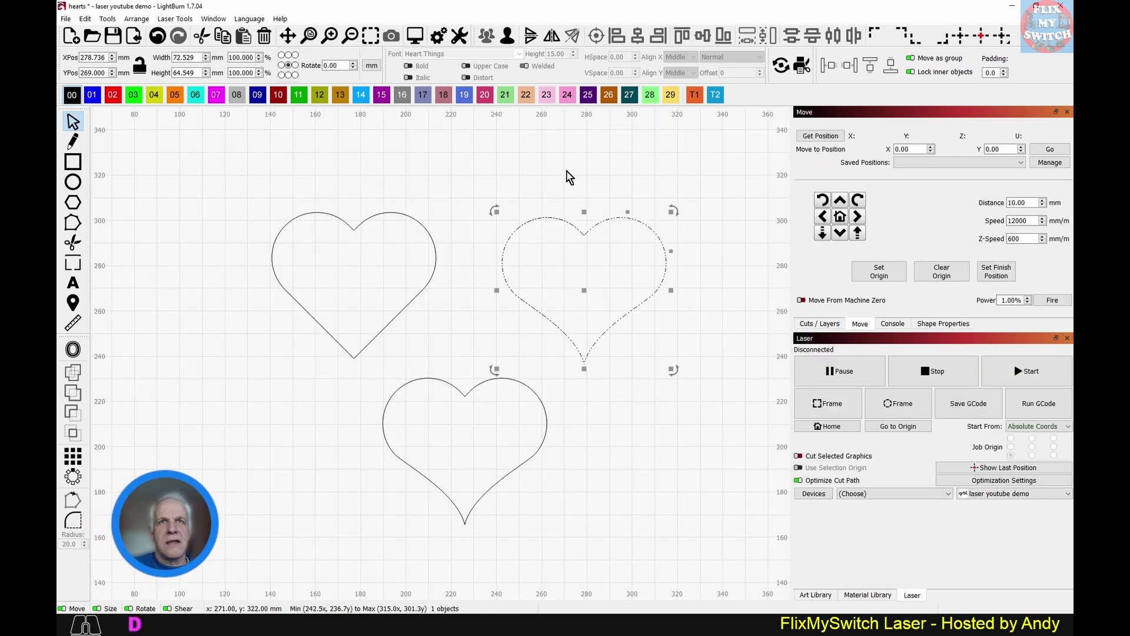
# - Show the Art Library, check which windows are enabled, and select the valentine-v3 library
pyautogui.click(568, 175)
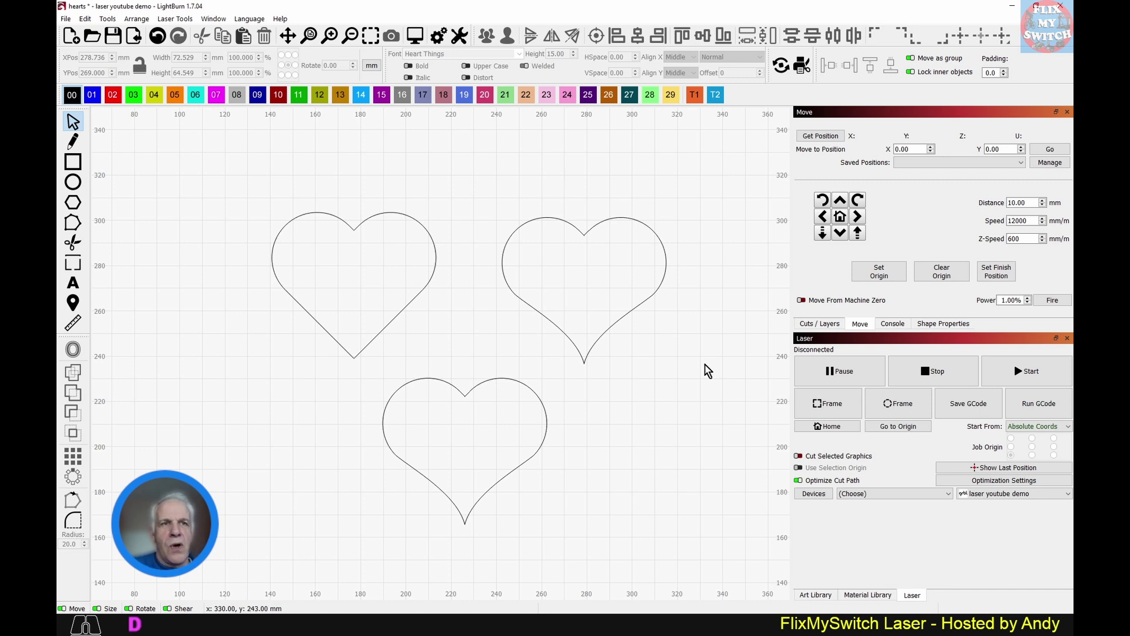
pyautogui.click(815, 595)
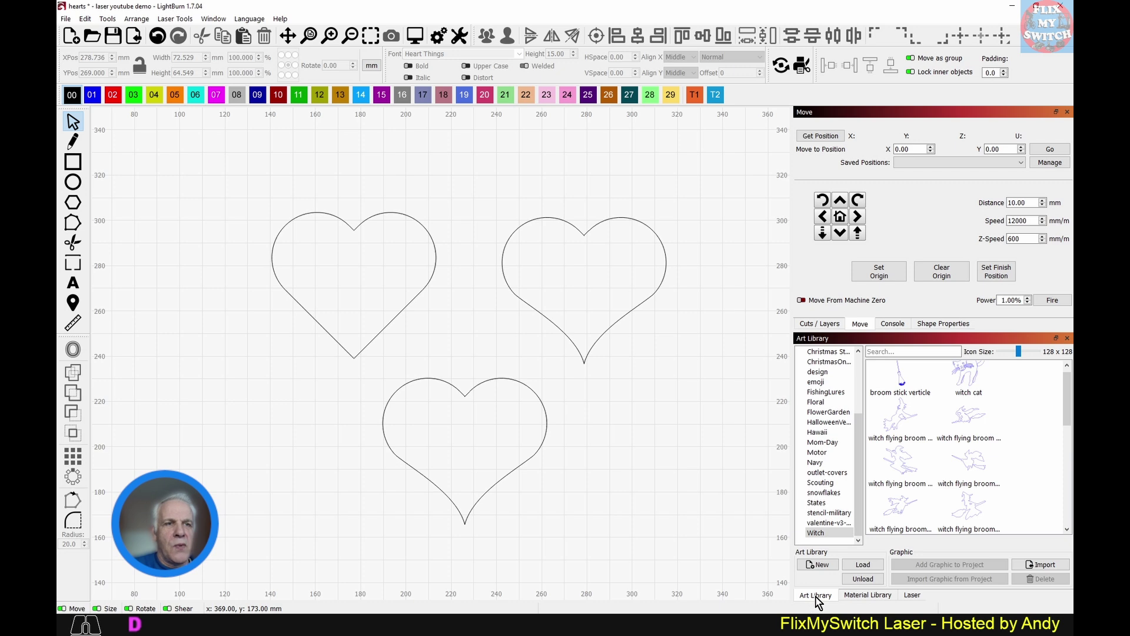
pyautogui.click(213, 18)
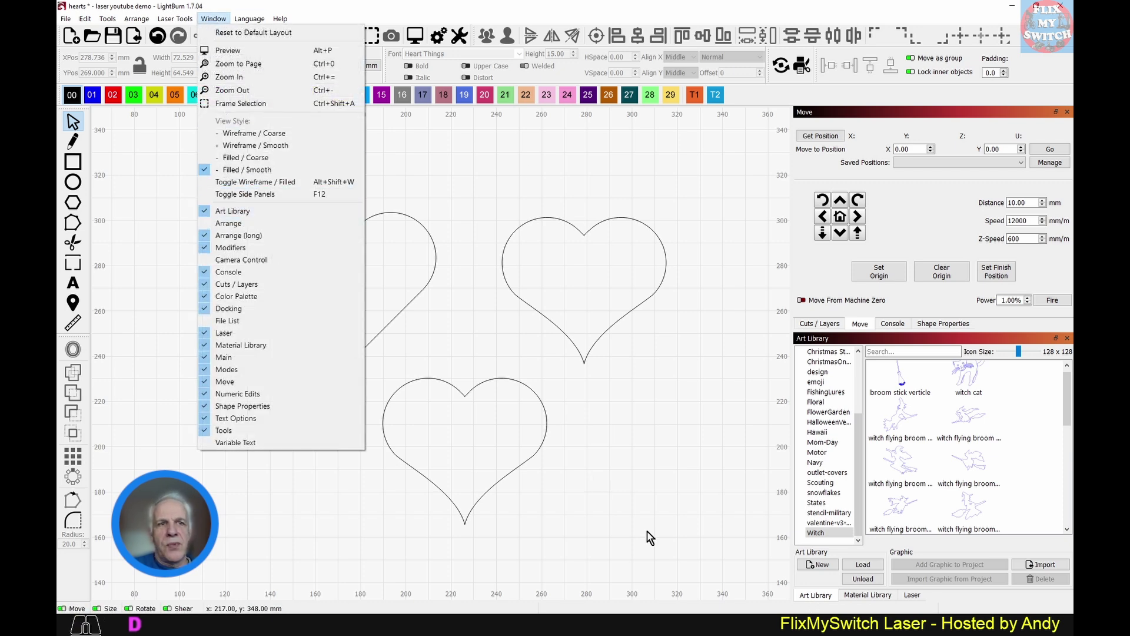
pyautogui.click(709, 322)
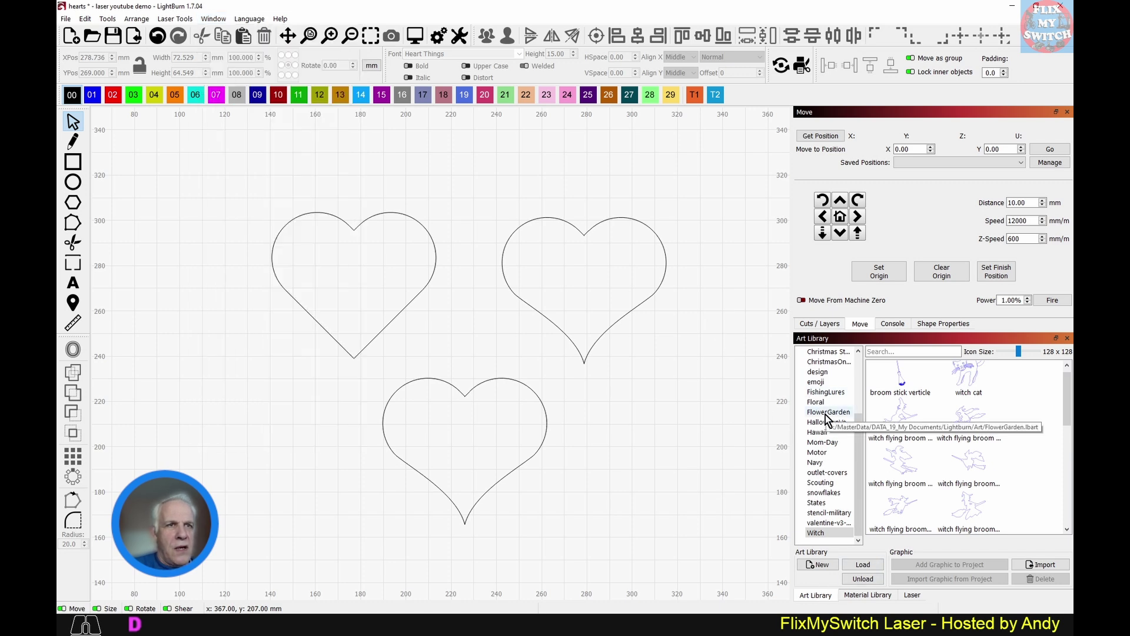
pyautogui.scroll(3, 827, 419)
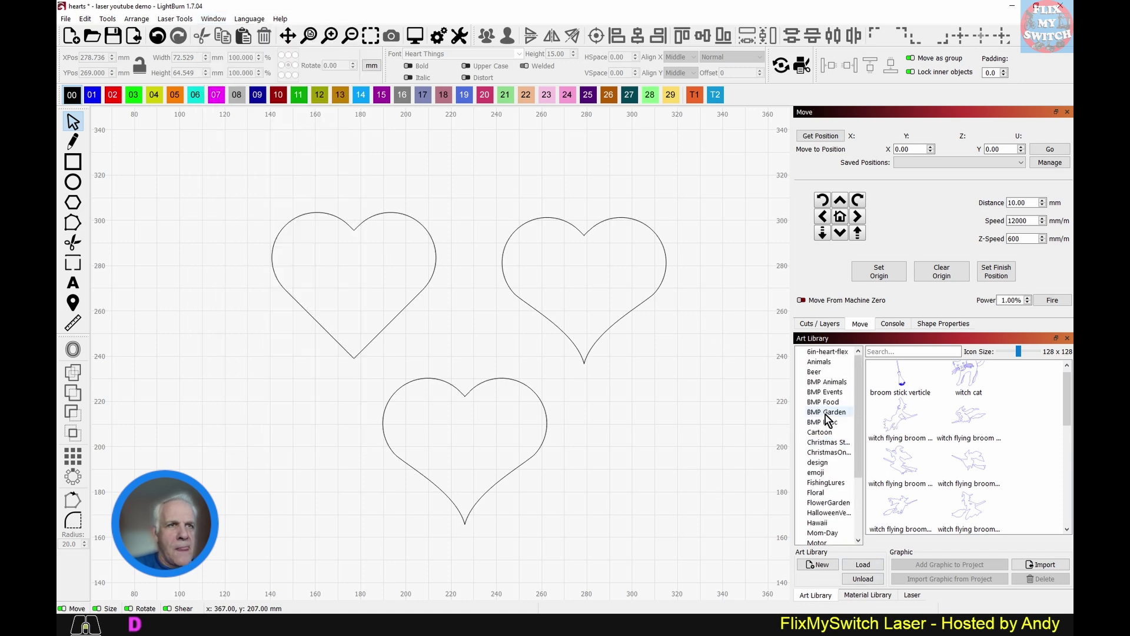
pyautogui.scroll(-3, 825, 415)
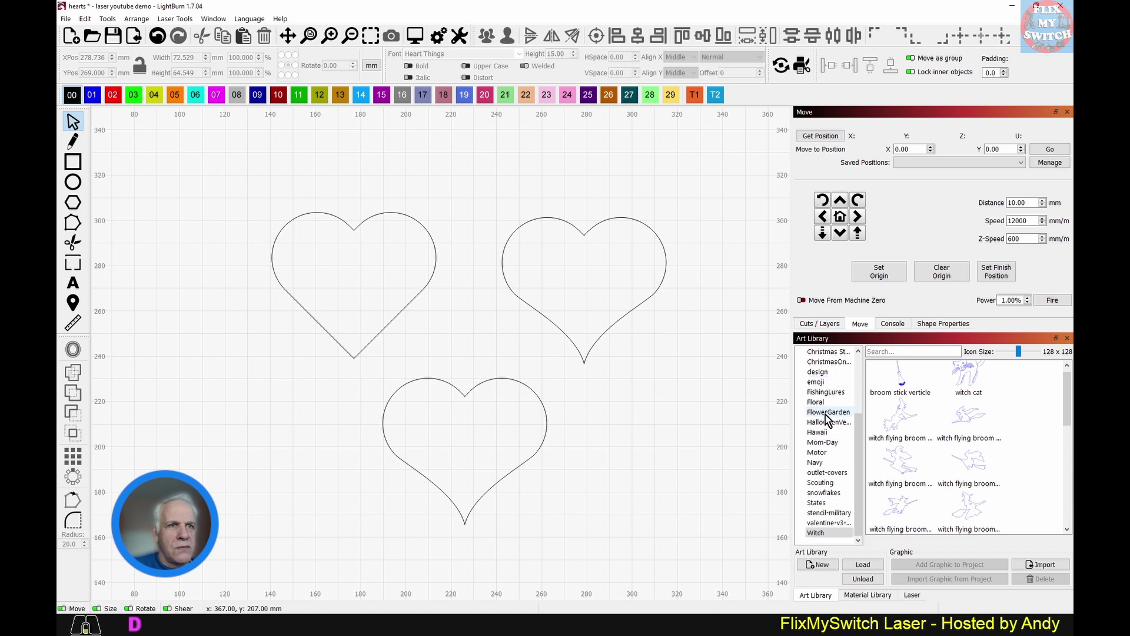
pyautogui.click(824, 523)
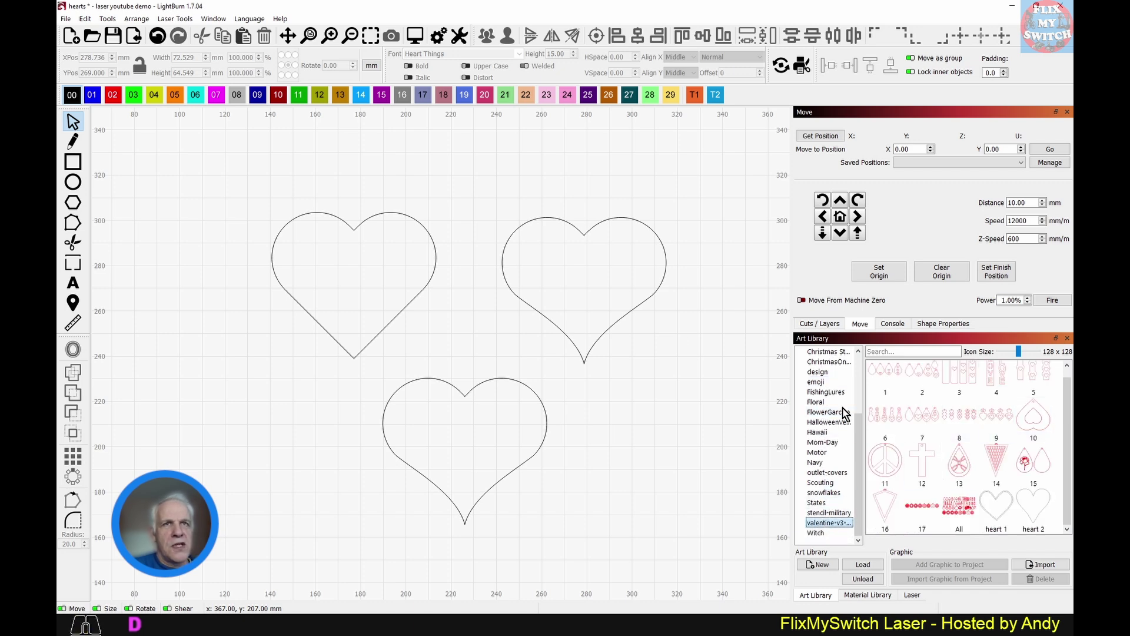
# - Import the upper-right curved heart from the project into the valentine-v3 library as "heart 3"
pyautogui.moveTo(681, 370); pyautogui.dragTo(500, 192)
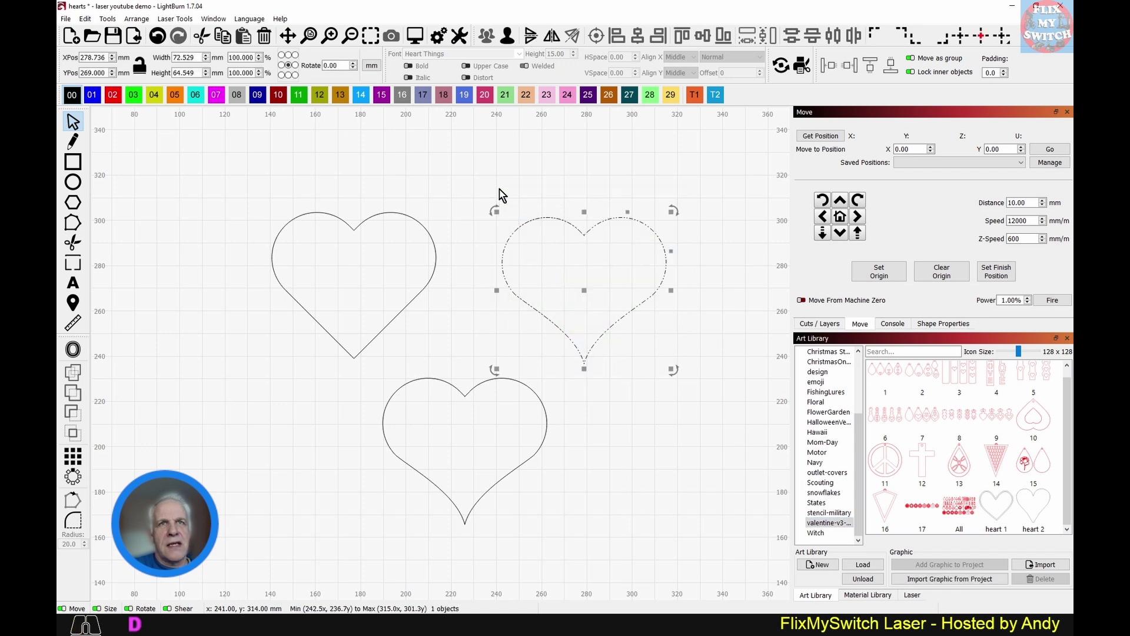
pyautogui.click(933, 580)
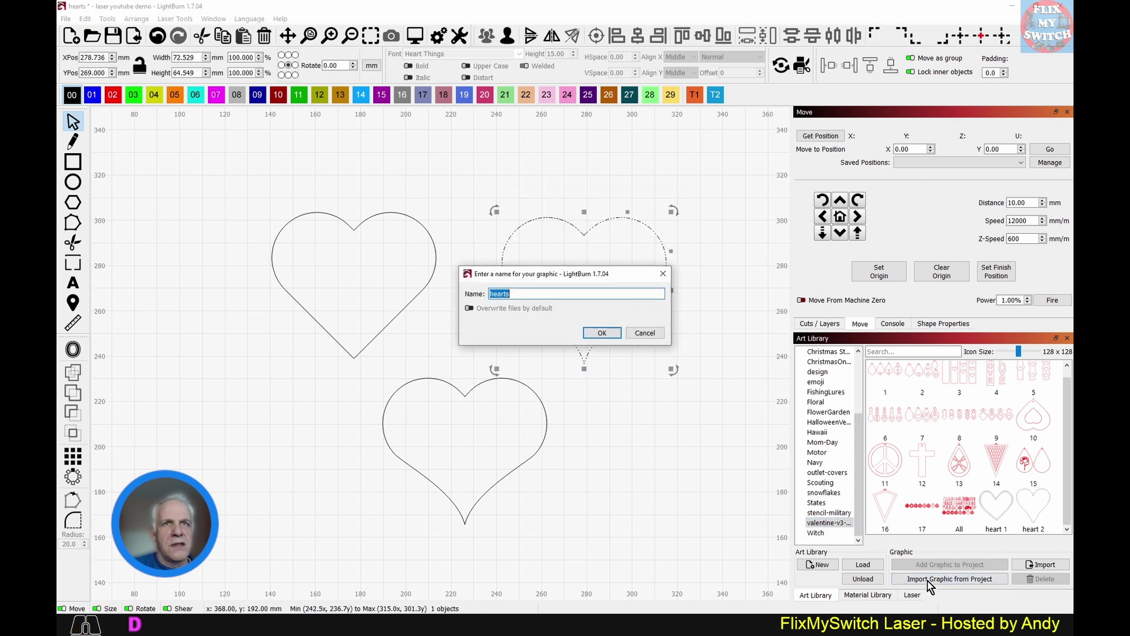
pyautogui.click(523, 294)
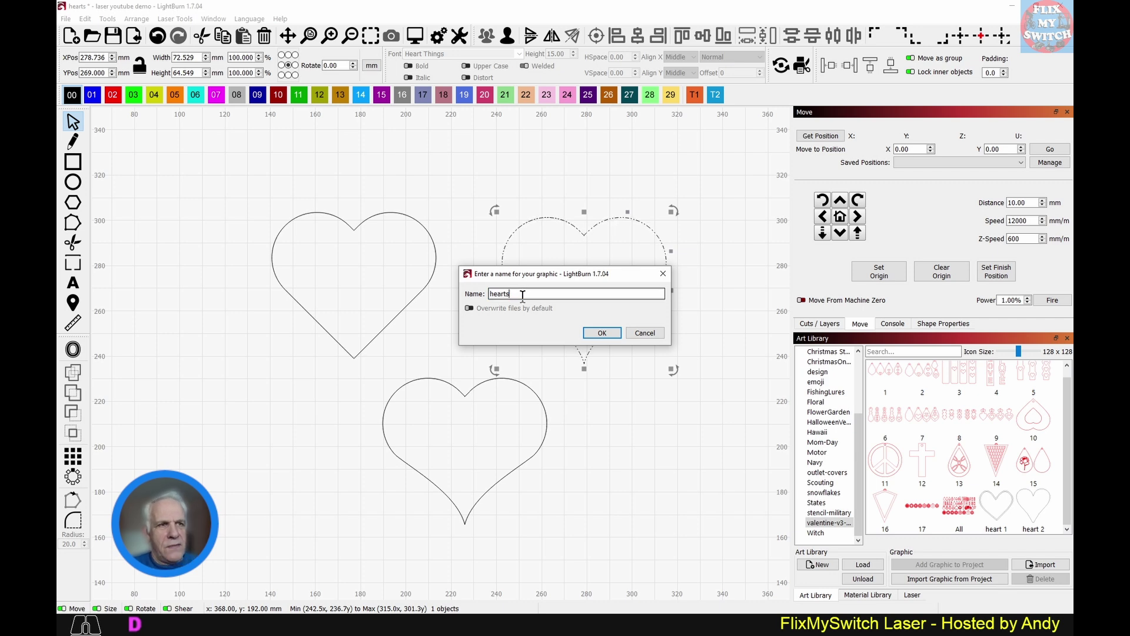
pyautogui.press('BackSpace')
pyautogui.write('3')
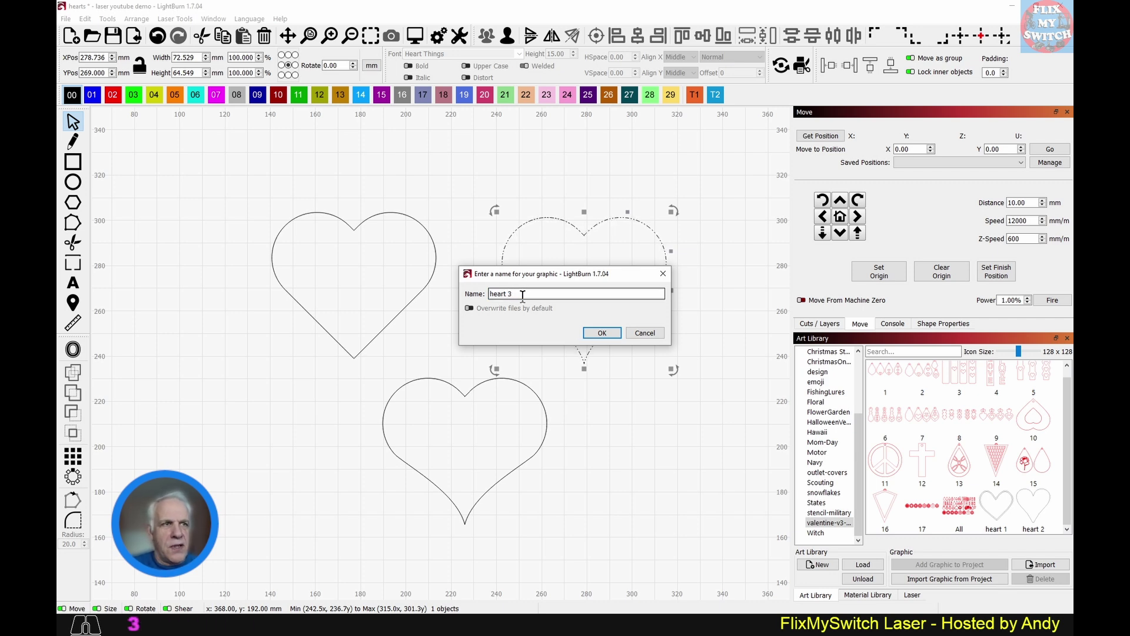
pyautogui.press('Return')
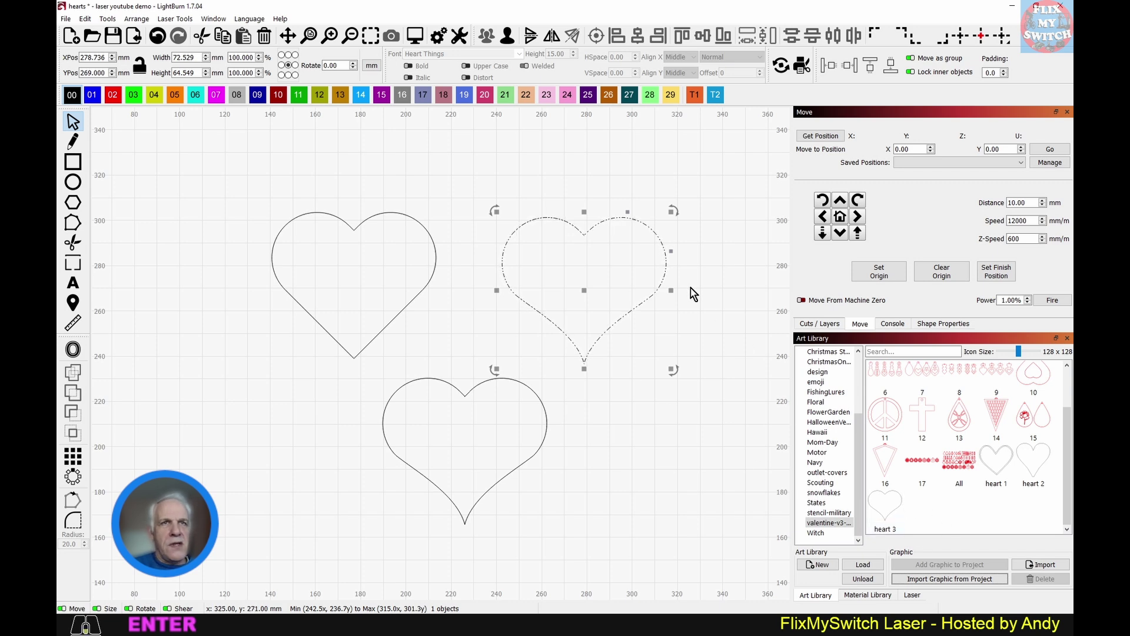
# - Add the heart 3 graphic to the project at about X 79, Y 312 mm, and delete that copy
pyautogui.scroll(-2, 694, 294)
pyautogui.click(727, 353)
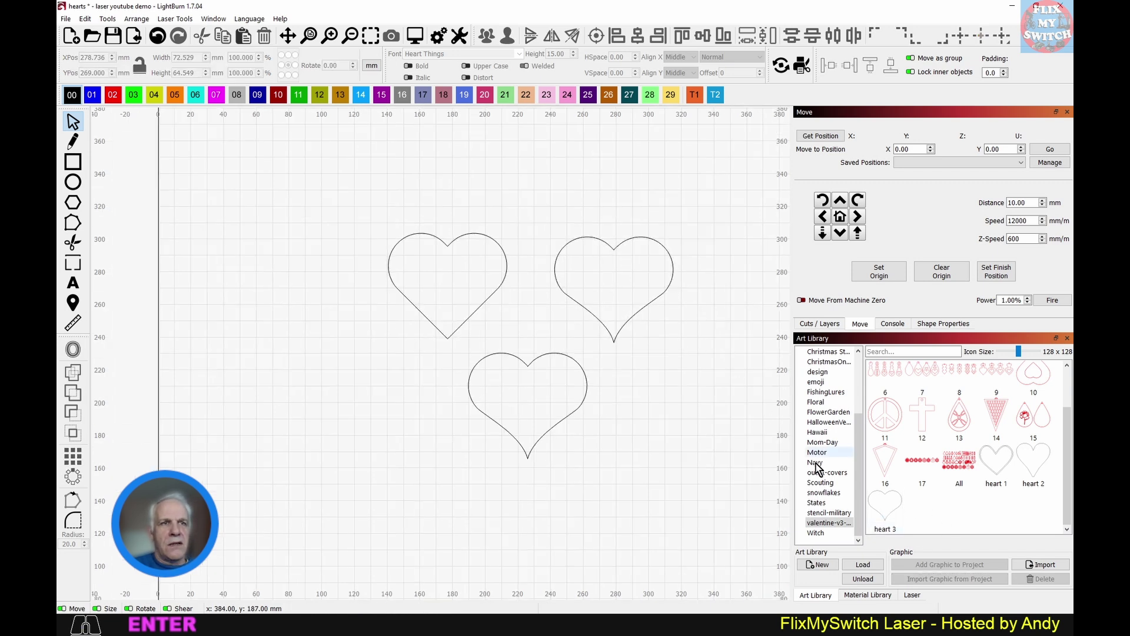
pyautogui.click(901, 497)
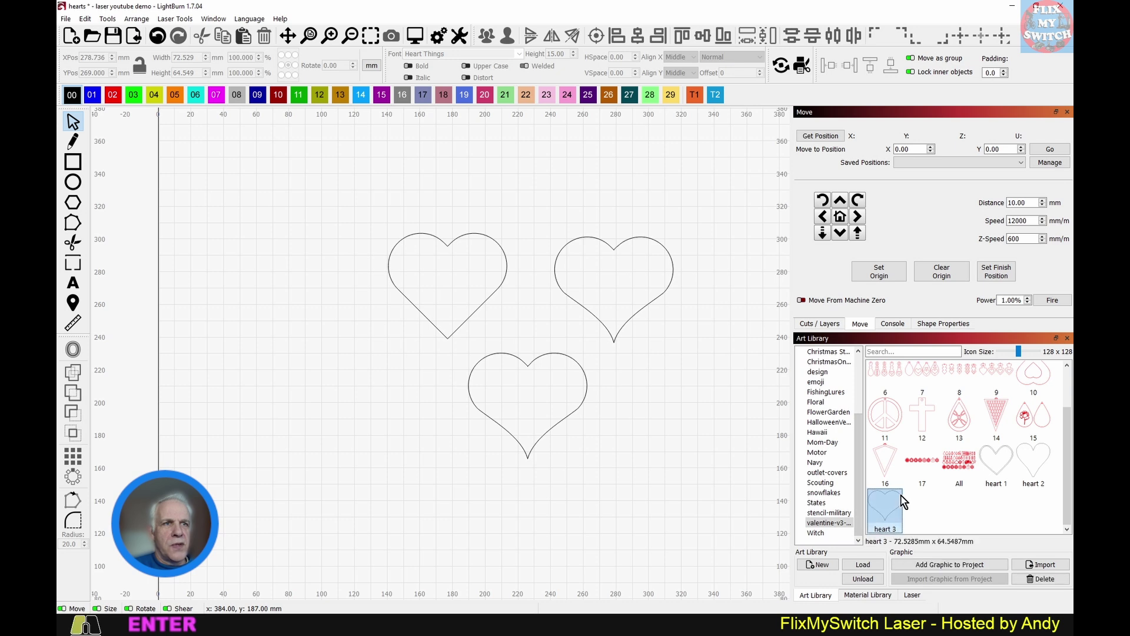
pyautogui.click(948, 564)
pyautogui.moveTo(439, 357); pyautogui.dragTo(286, 224)
pyautogui.click(312, 280)
pyautogui.click(312, 254)
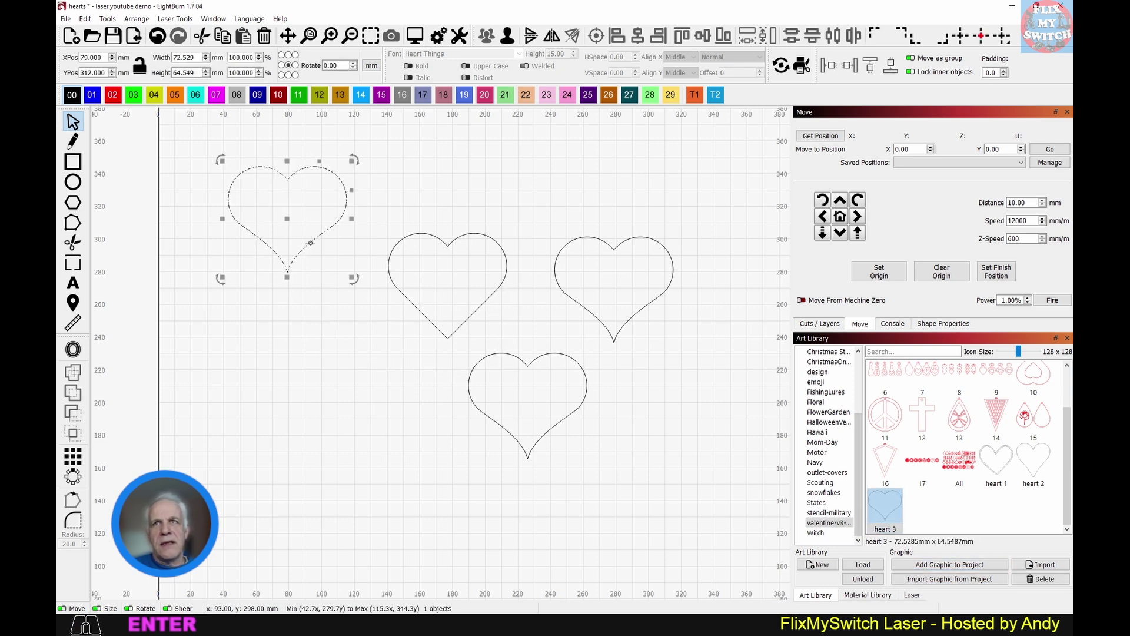
pyautogui.press('Delete')
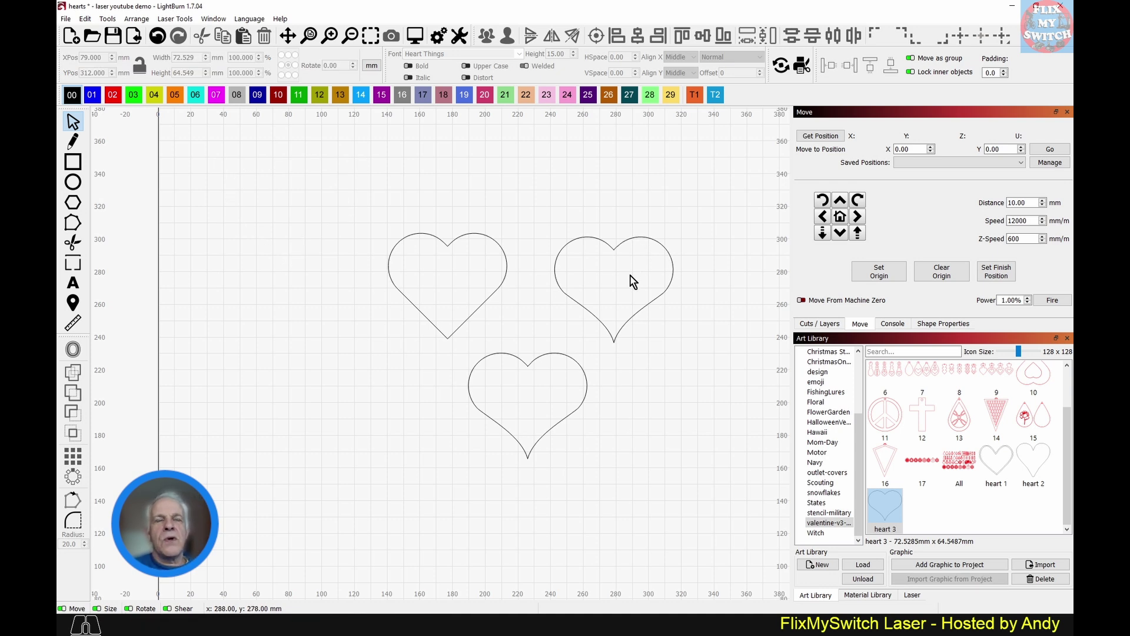
# - Select the upper-right heart and the left half of the lower heart to compare a single object with separate halves
pyautogui.scroll(-3, 593, 348)
pyautogui.scroll(2, 545, 235)
pyautogui.scroll(-1, 568, 298)
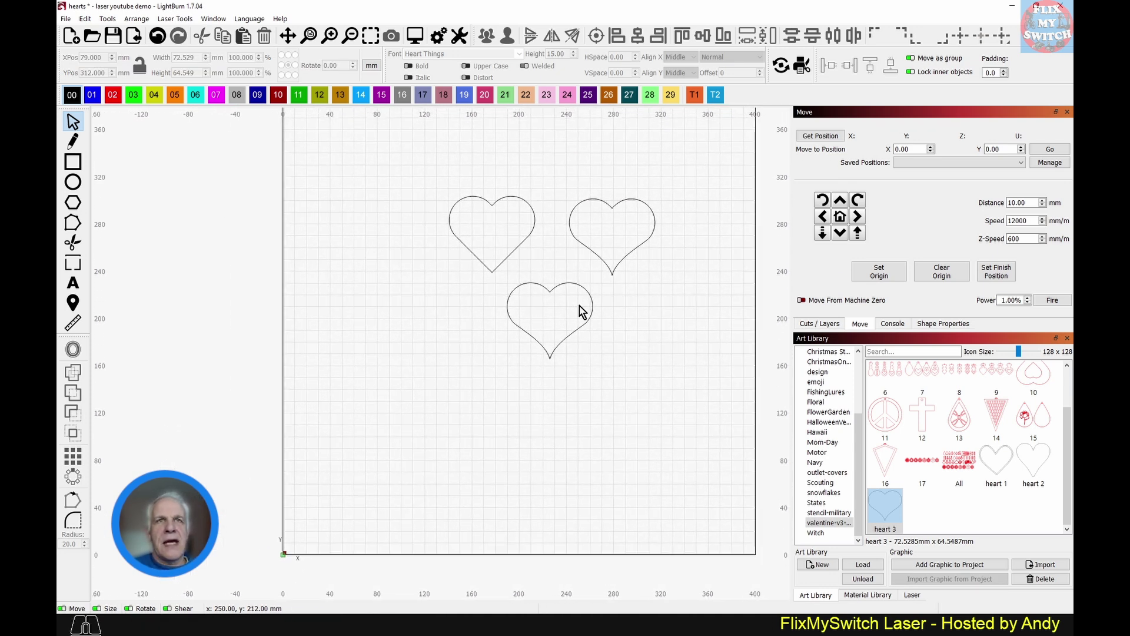
pyautogui.scroll(1, 622, 260)
pyautogui.click(635, 250)
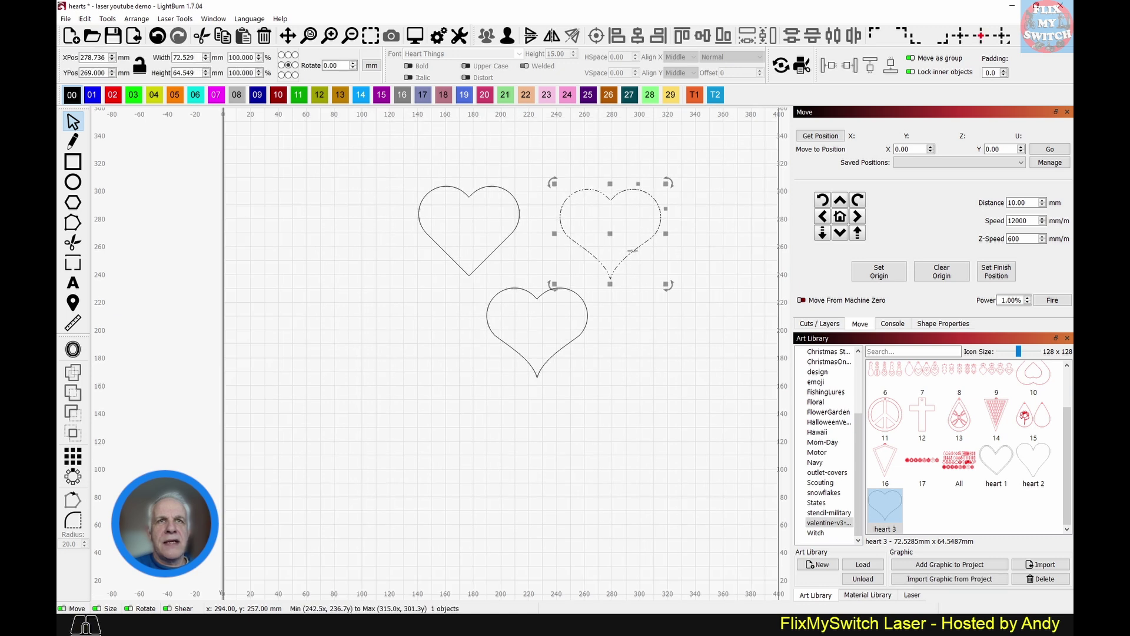
pyautogui.click(513, 347)
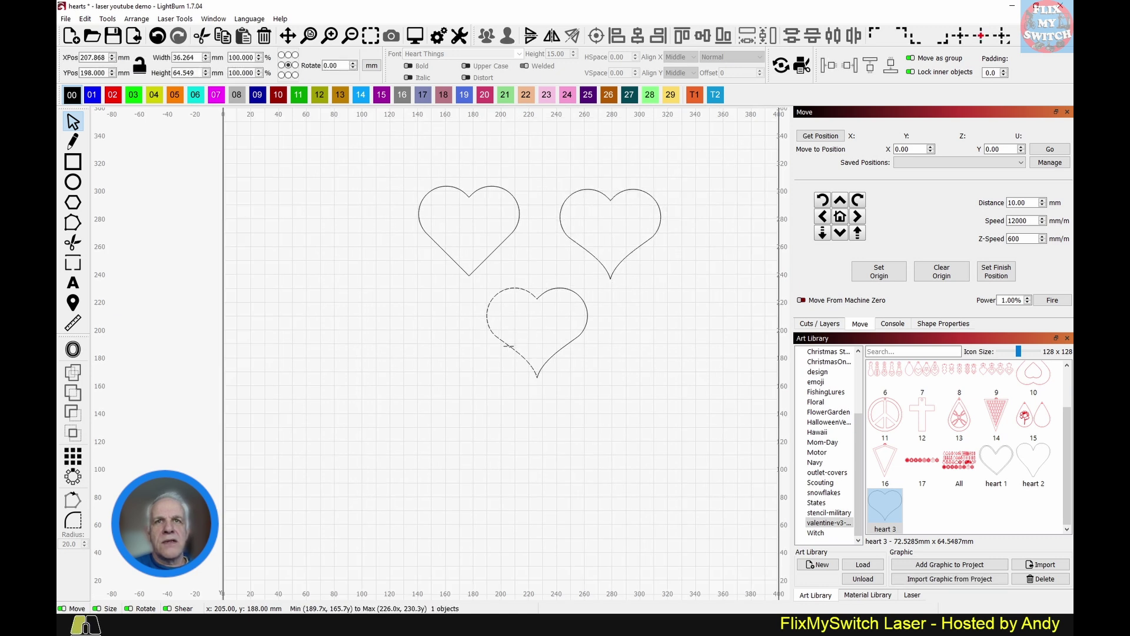
pyautogui.click(508, 346)
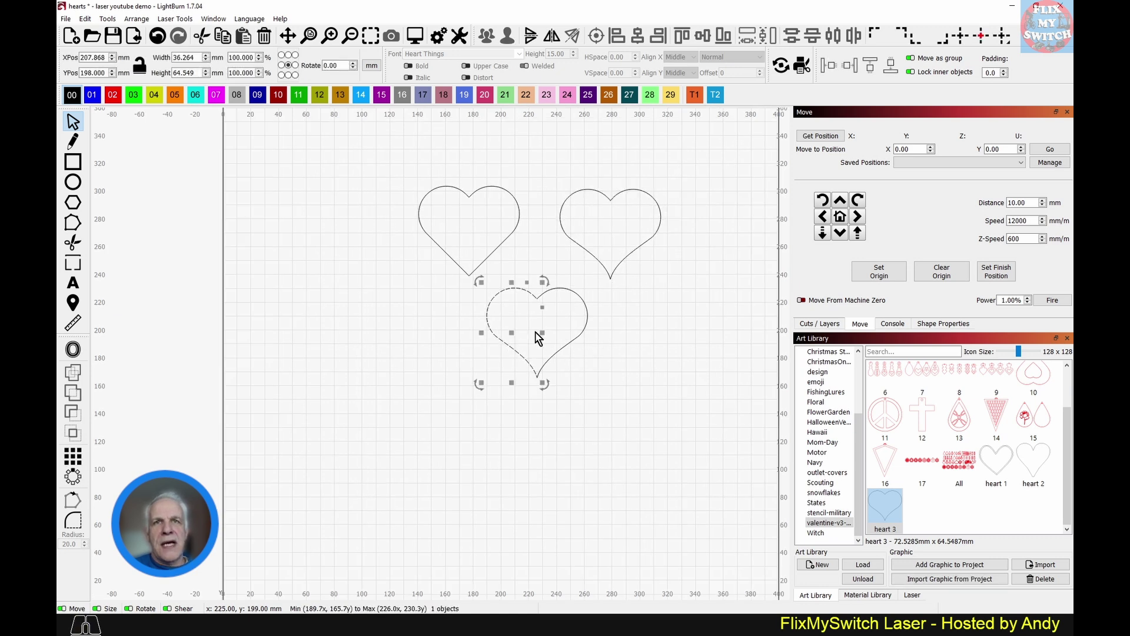
pyautogui.scroll(1, 586, 332)
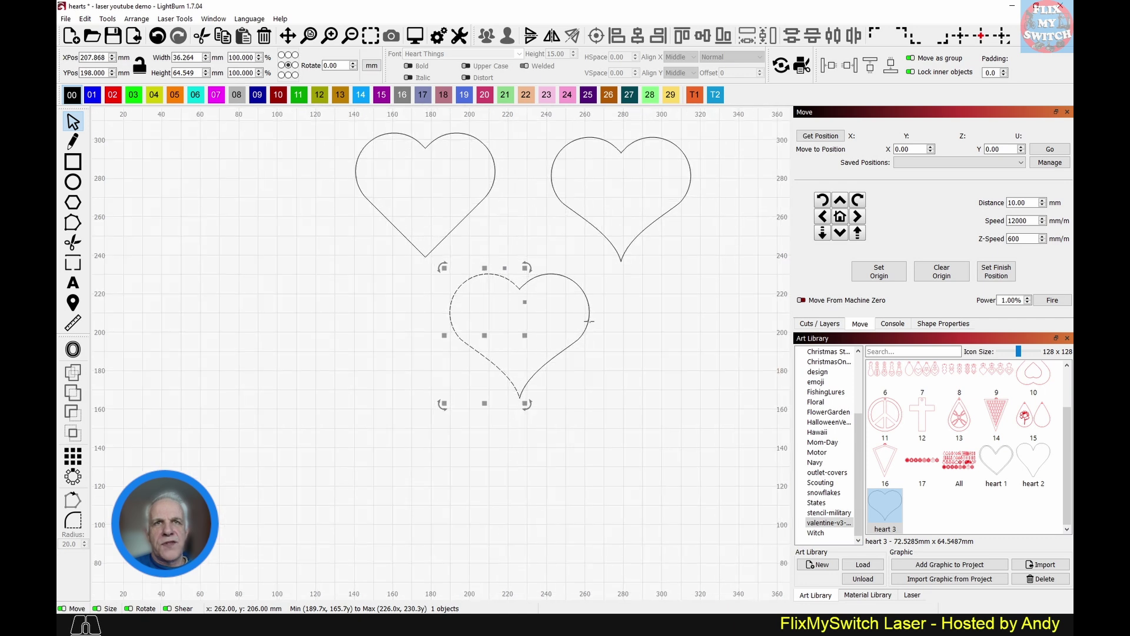
# - Delete the right half of the lower heart and select the remaining left half
pyautogui.click(588, 321)
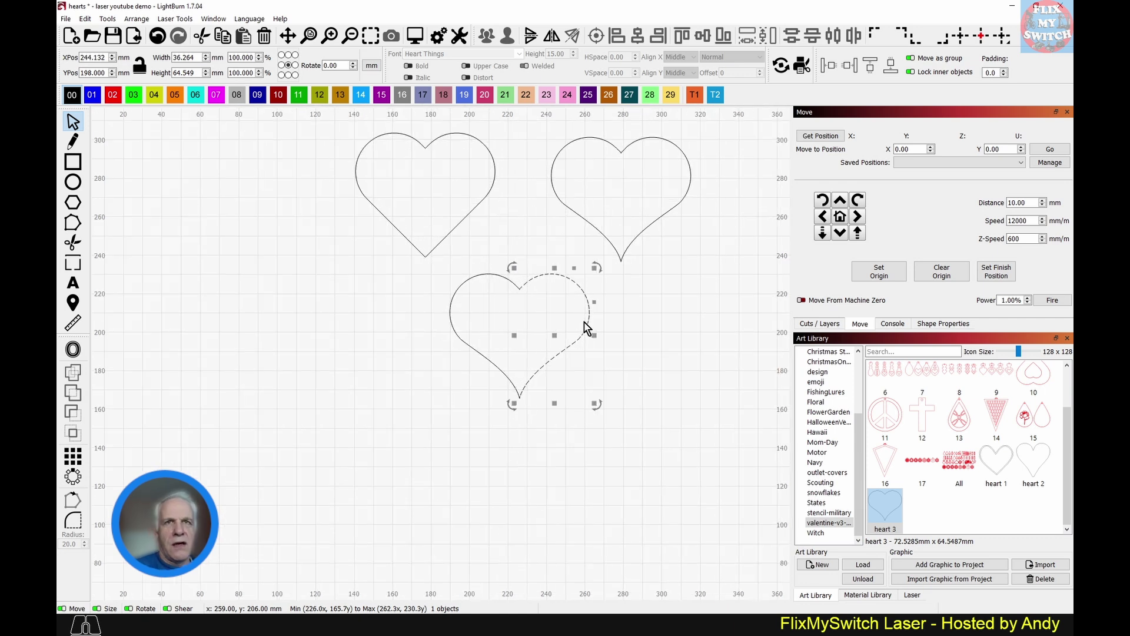
pyautogui.press('Delete')
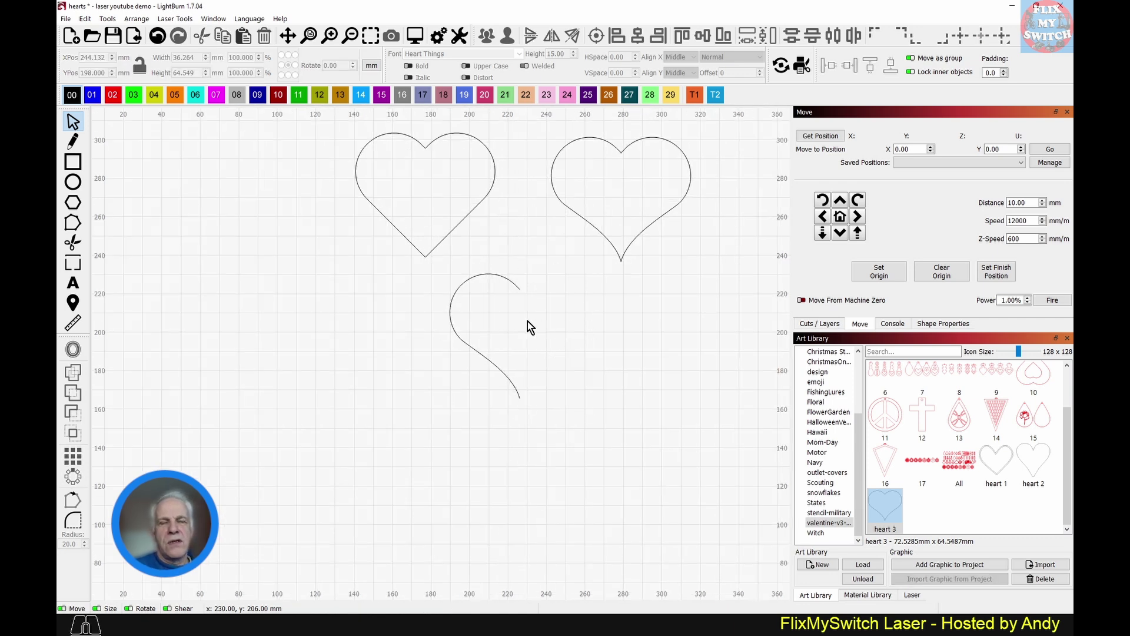
pyautogui.scroll(1, 527, 323)
pyautogui.moveTo(520, 308); pyautogui.dragTo(562, 205)
pyautogui.doubleClick(561, 199)
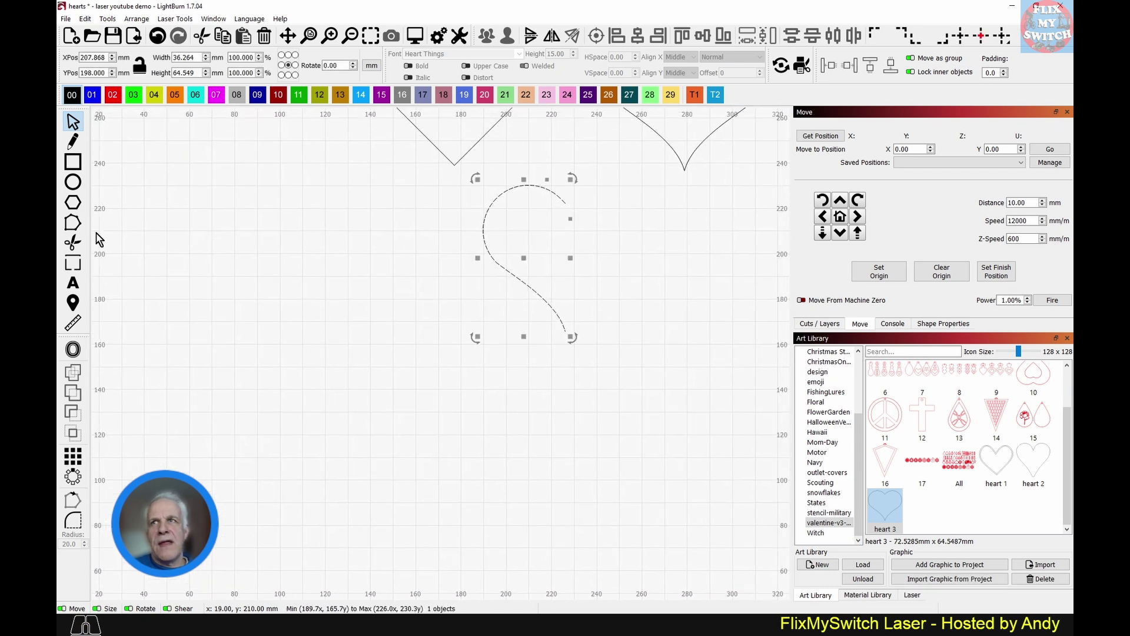
# - Edit the left half's nodes and move its upper end node straight down to about X 226, Y 216 mm
pyautogui.scroll(4, 581, 235)
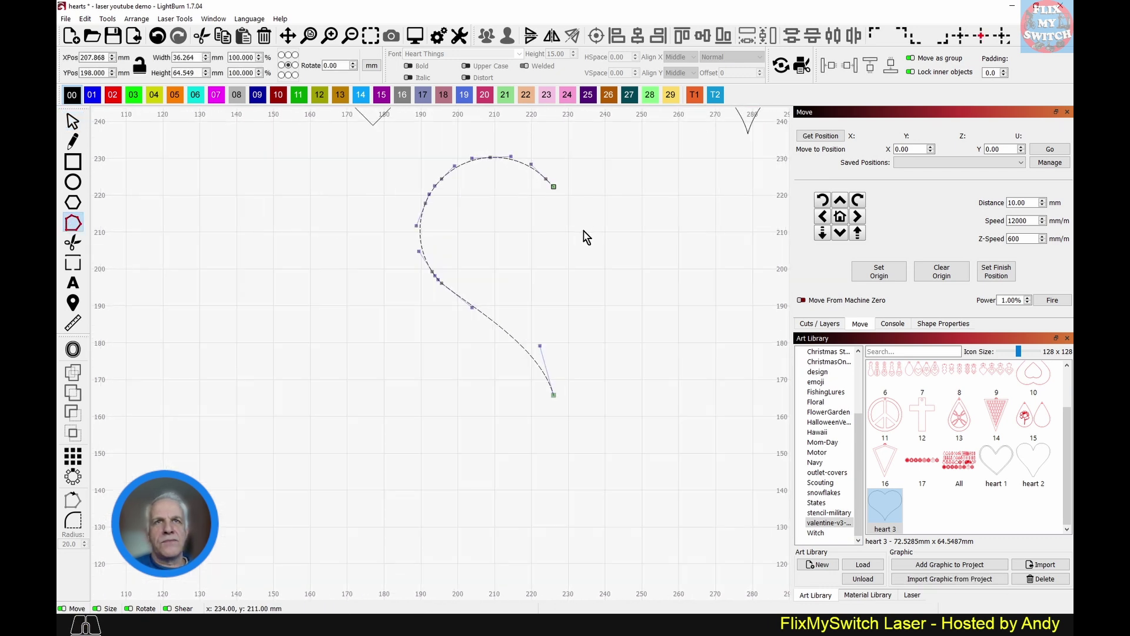
pyautogui.scroll(3, 544, 184)
pyautogui.scroll(6, 533, 188)
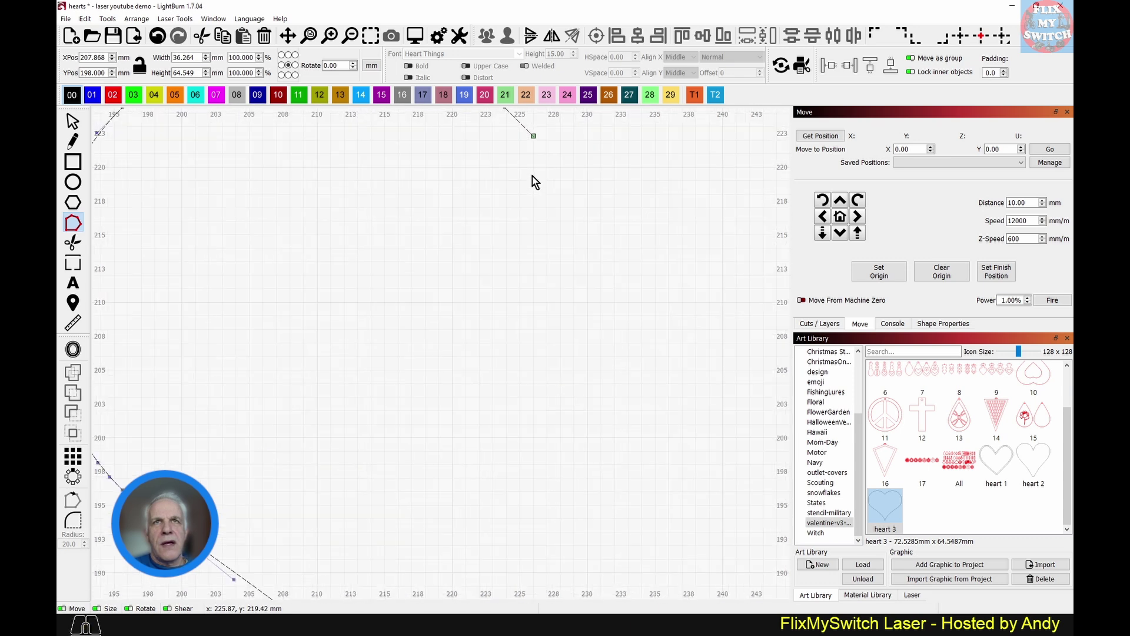
pyautogui.scroll(2, 531, 203)
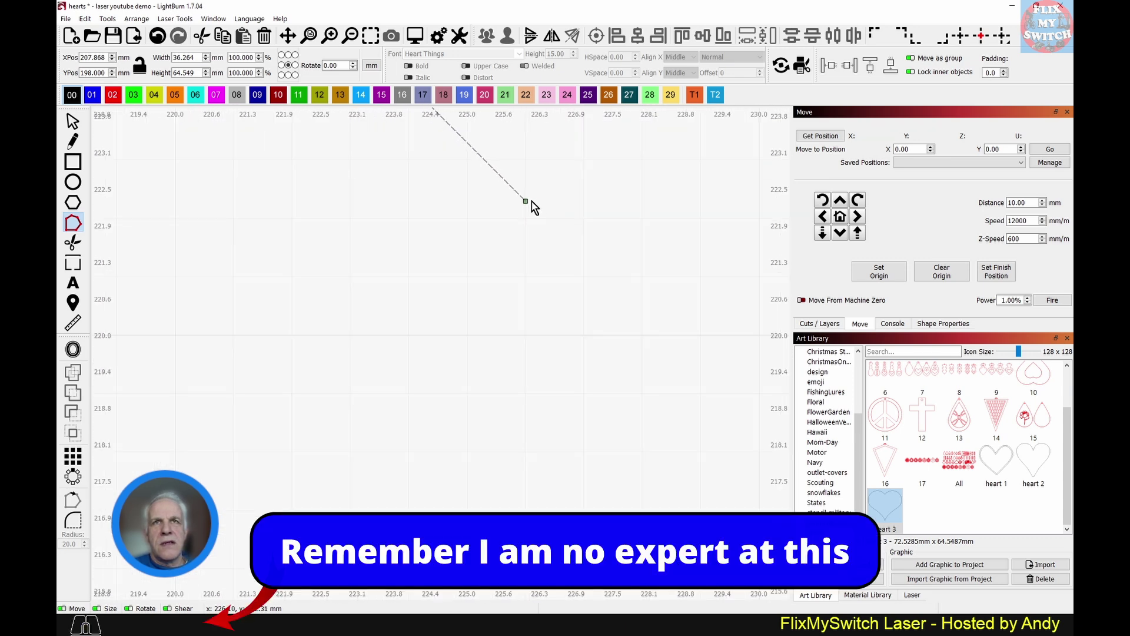
pyautogui.scroll(5, 528, 217)
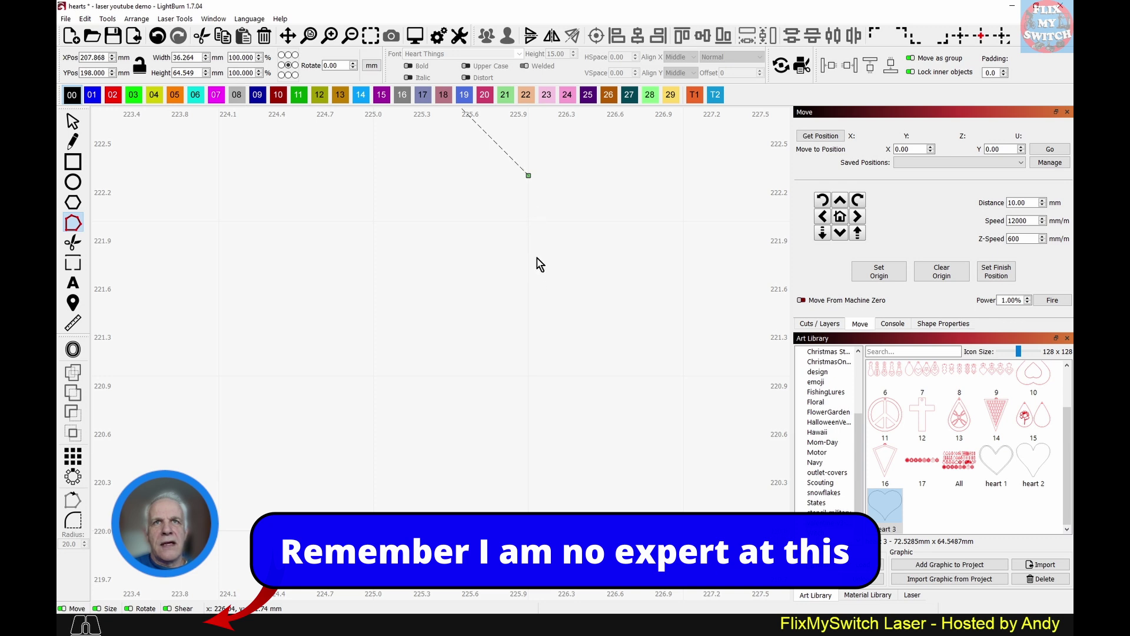
pyautogui.scroll(-10, 539, 262)
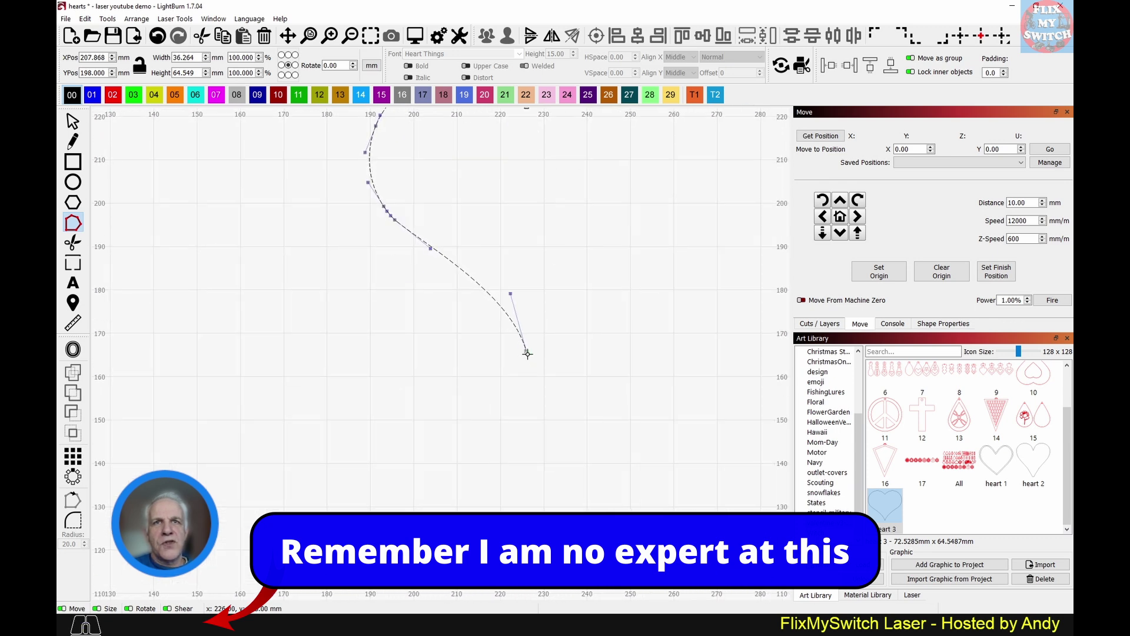
pyautogui.scroll(-3, 565, 205)
pyautogui.scroll(8, 559, 248)
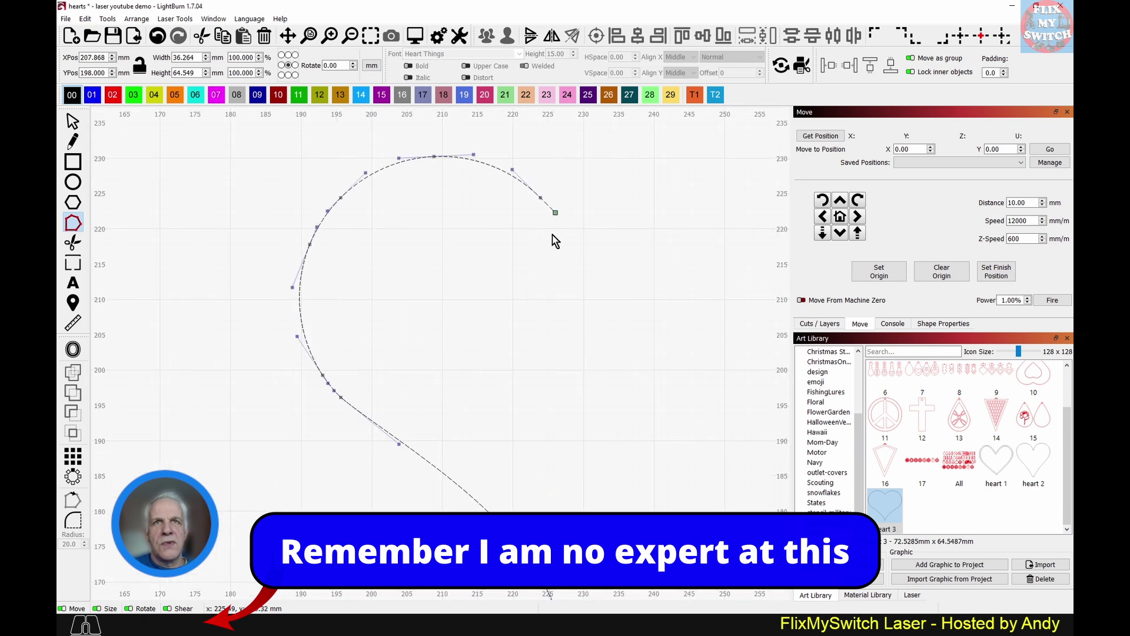
pyautogui.scroll(-10, 562, 239)
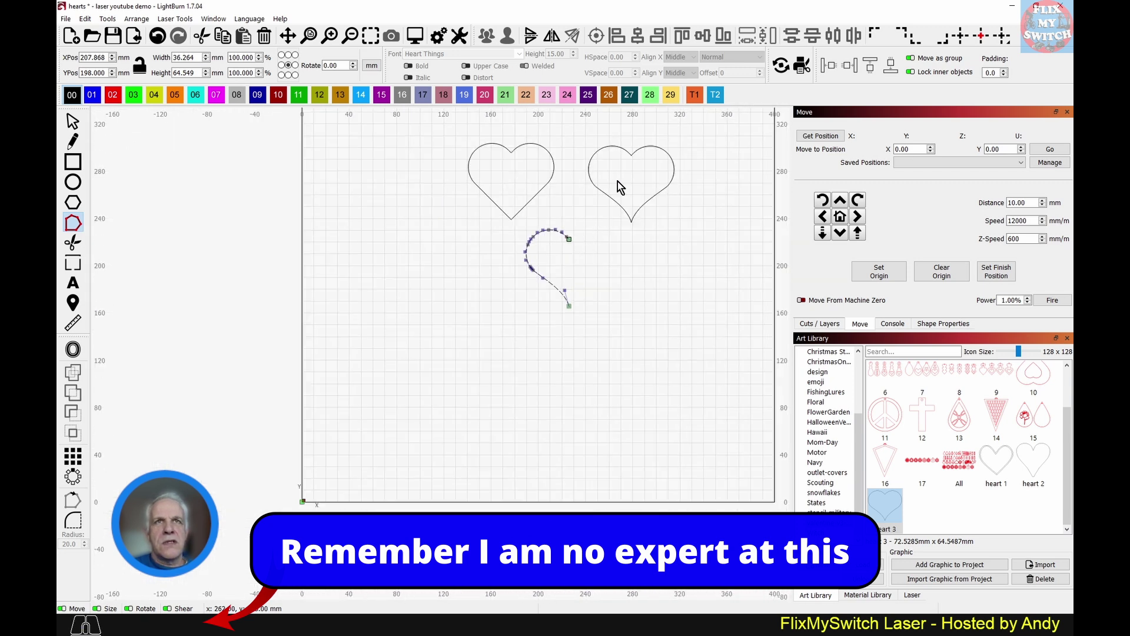
pyautogui.scroll(10, 575, 255)
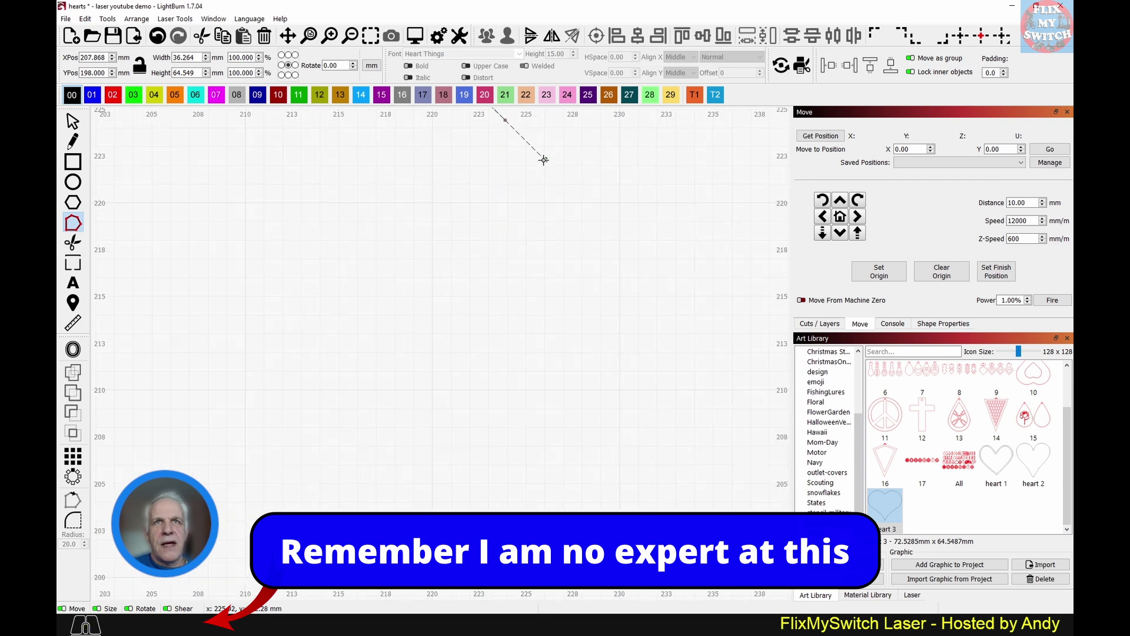
pyautogui.moveTo(543, 159); pyautogui.dragTo(547, 277)
pyautogui.scroll(5, 545, 287)
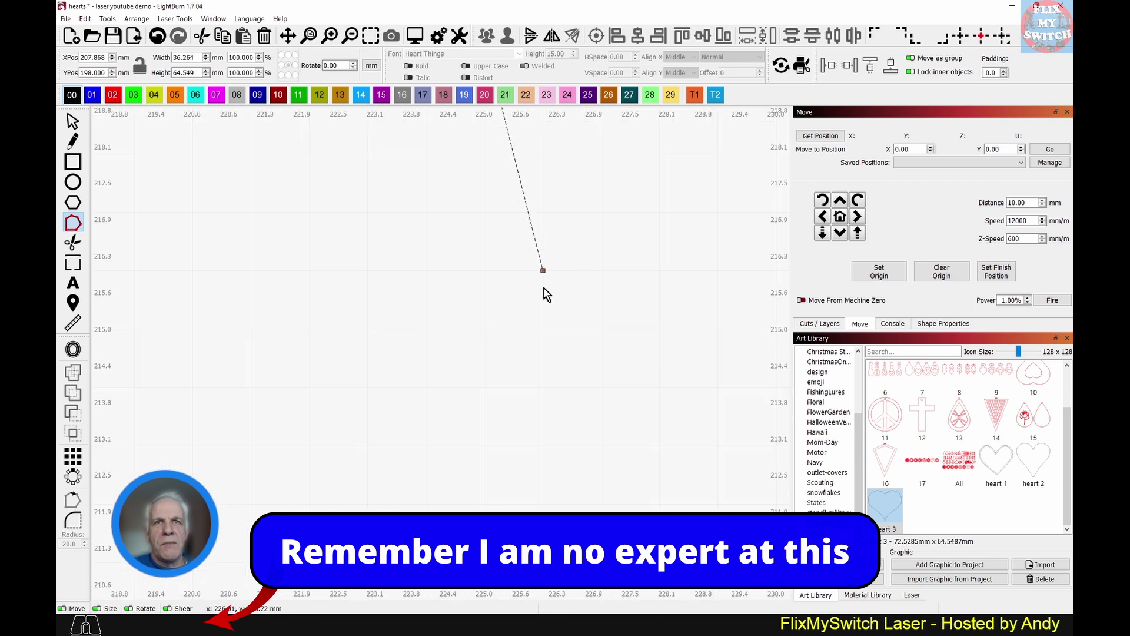
pyautogui.scroll(-8, 568, 255)
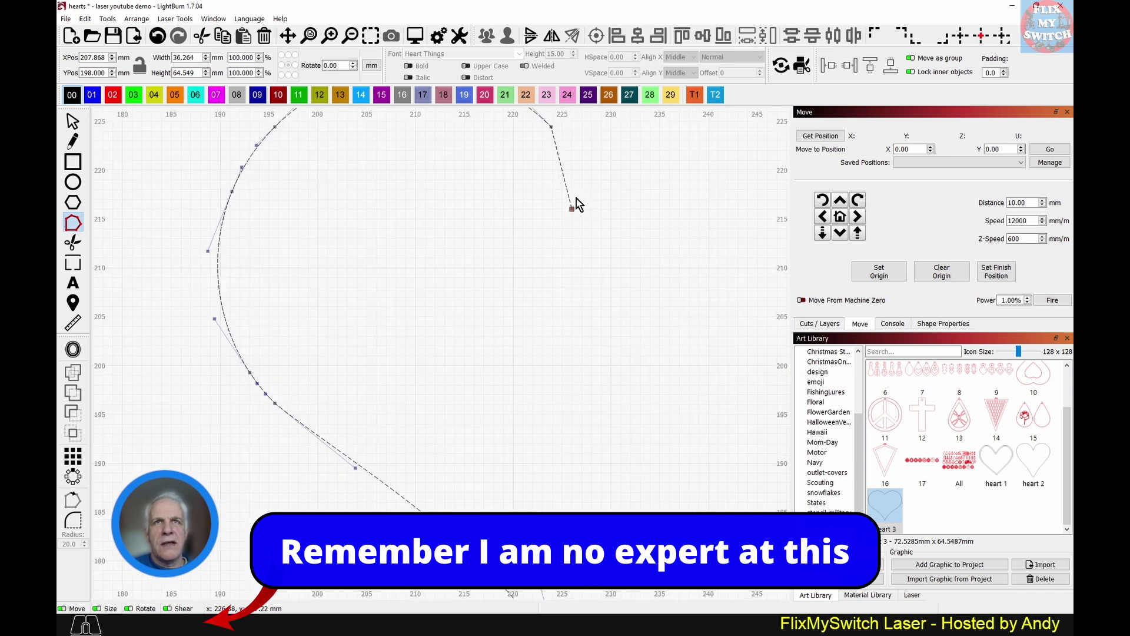
# - Move the node beside the lowered end to about X 222, Y 224 mm and bend the final segment into a curve
pyautogui.scroll(2, 541, 209)
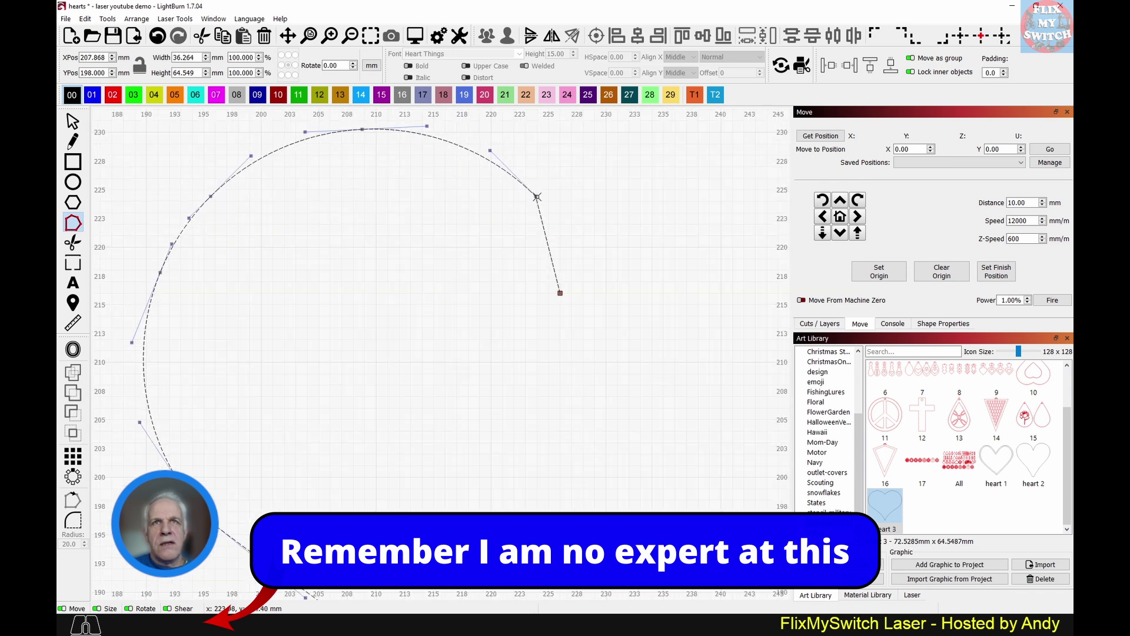
pyautogui.moveTo(537, 197); pyautogui.dragTo(514, 201)
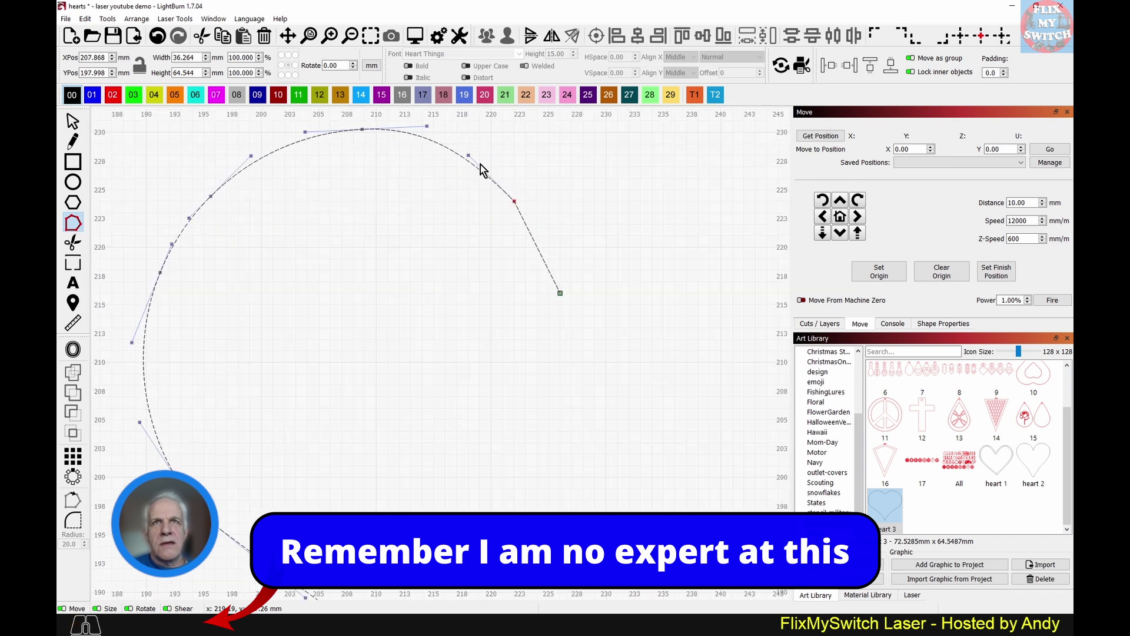
pyautogui.moveTo(468, 155); pyautogui.dragTo(492, 159)
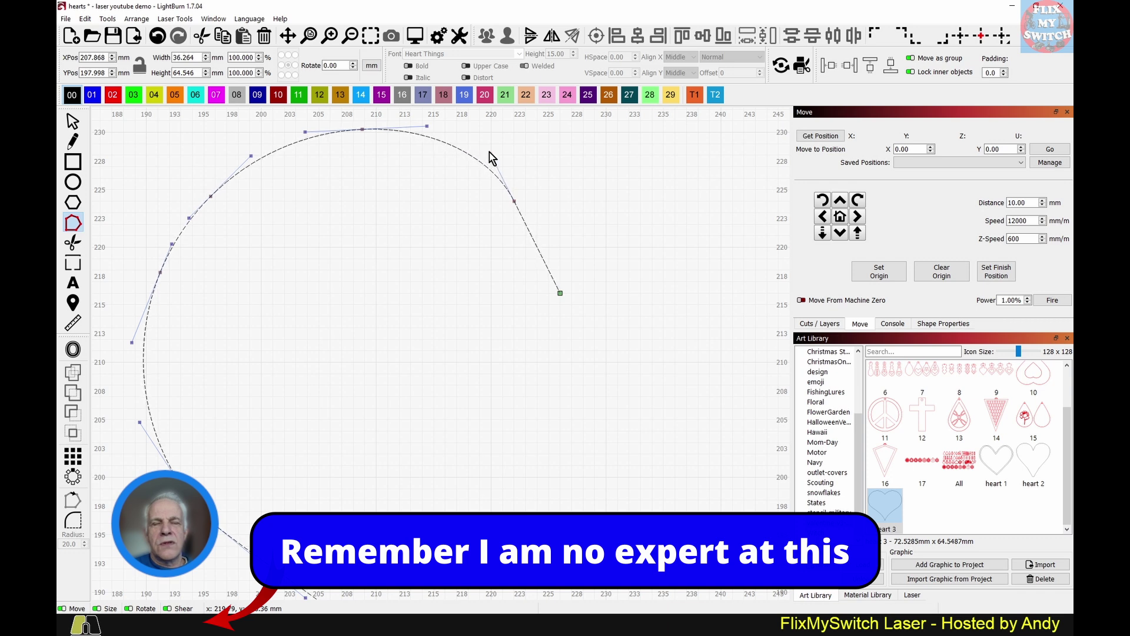
pyautogui.moveTo(534, 243); pyautogui.dragTo(517, 199)
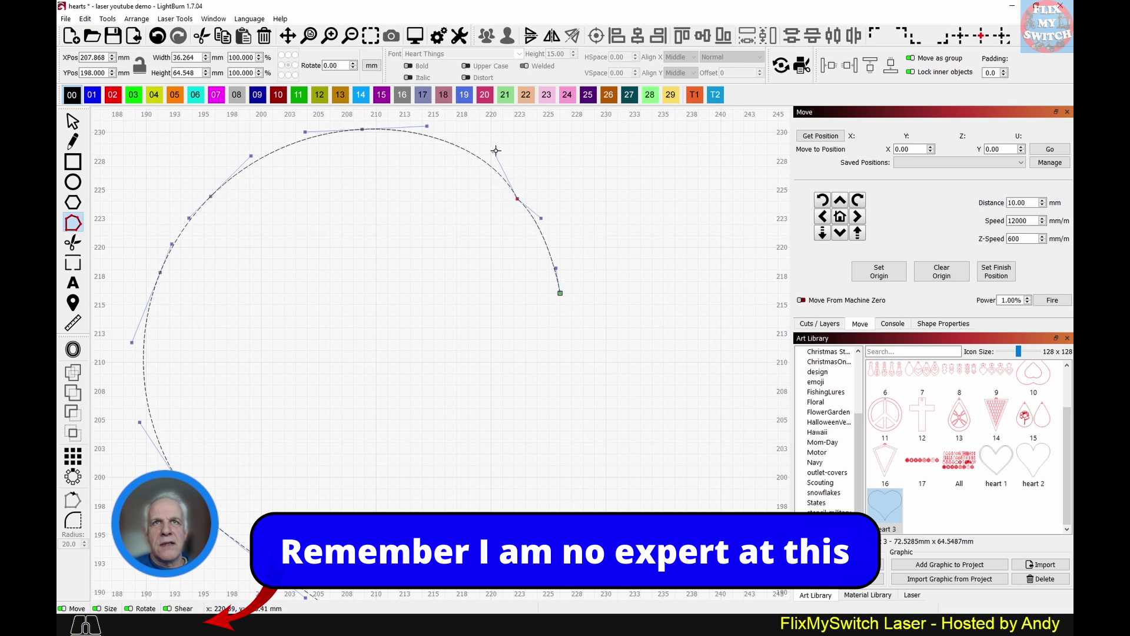
pyautogui.moveTo(496, 150); pyautogui.dragTo(493, 160)
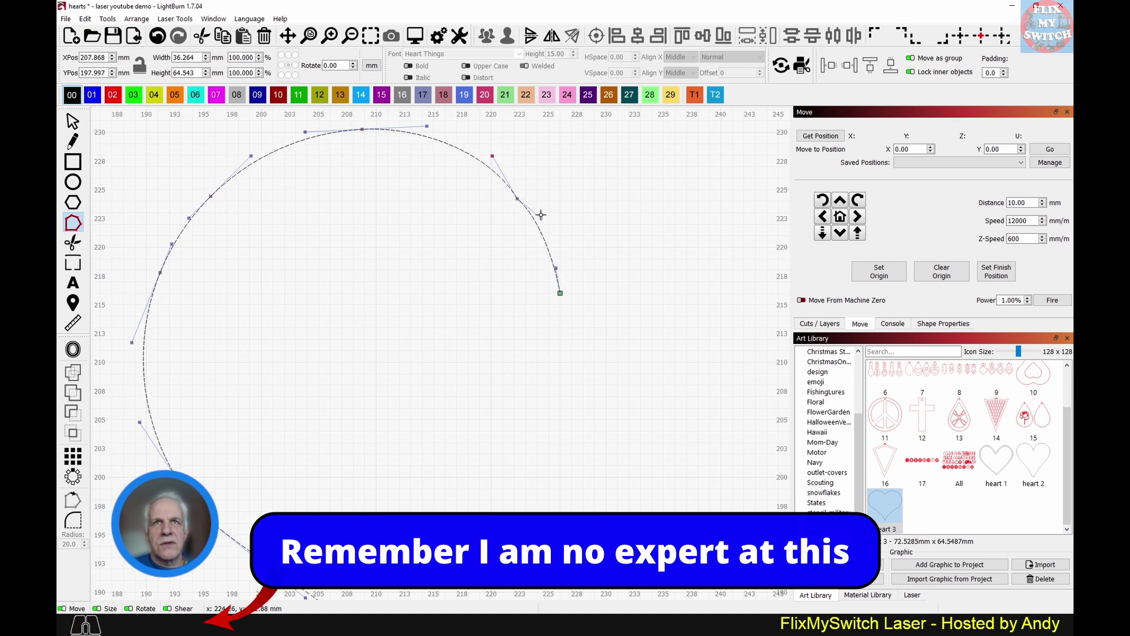
pyautogui.moveTo(541, 215); pyautogui.dragTo(540, 221)
pyautogui.scroll(-2, 506, 247)
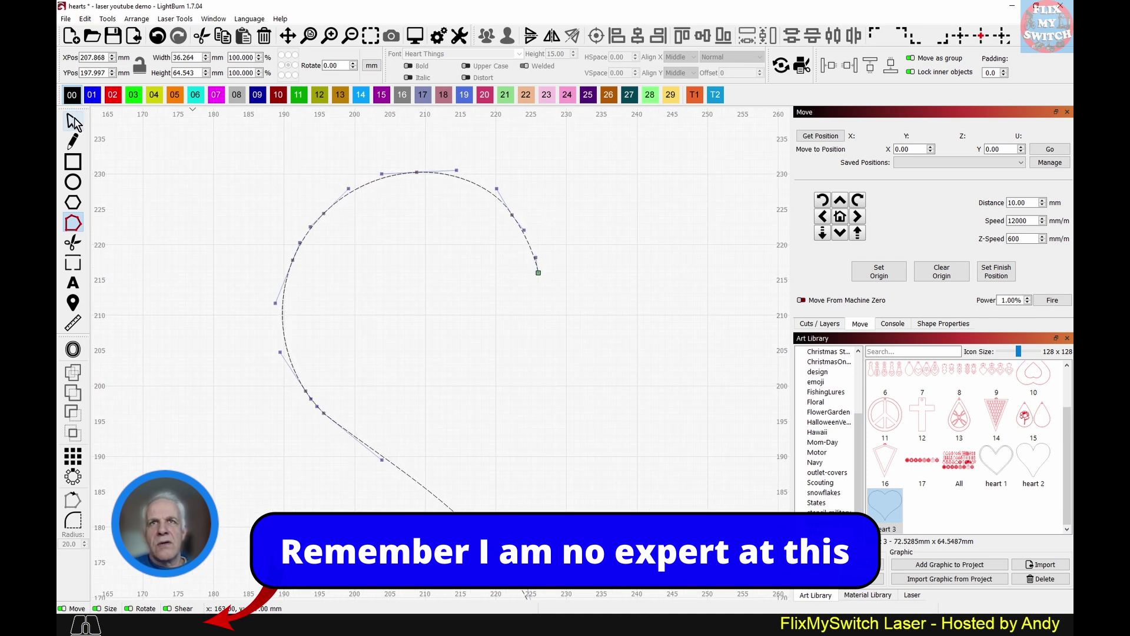
pyautogui.click(73, 121)
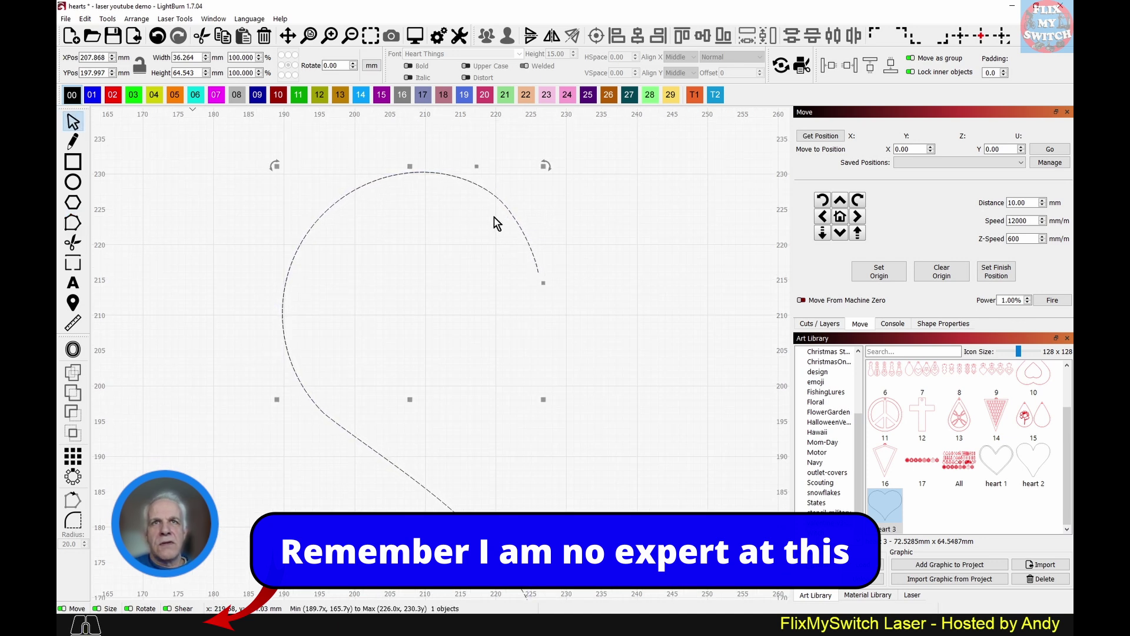
# - Refine the node and its handles near the upper end of the half to smooth the curve into the notch
pyautogui.scroll(2, 496, 223)
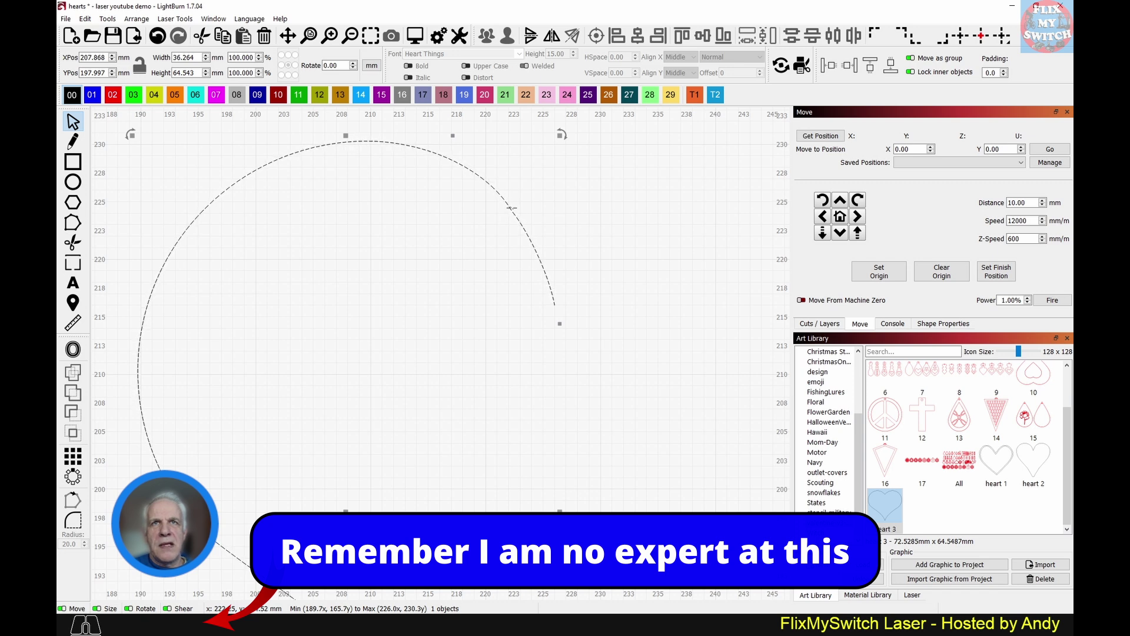
pyautogui.click(72, 223)
pyautogui.moveTo(487, 169)
pyautogui.mouseDown()
pyautogui.moveTo(479, 182)
pyautogui.moveTo(484, 167)
pyautogui.mouseUp()
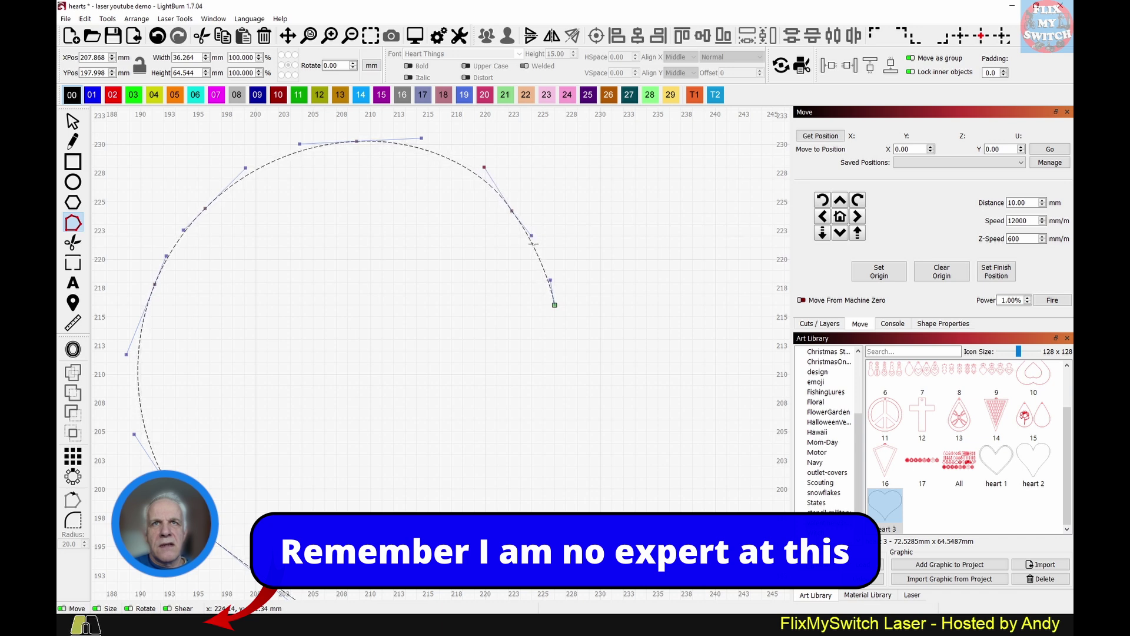
pyautogui.moveTo(533, 244); pyautogui.dragTo(510, 206)
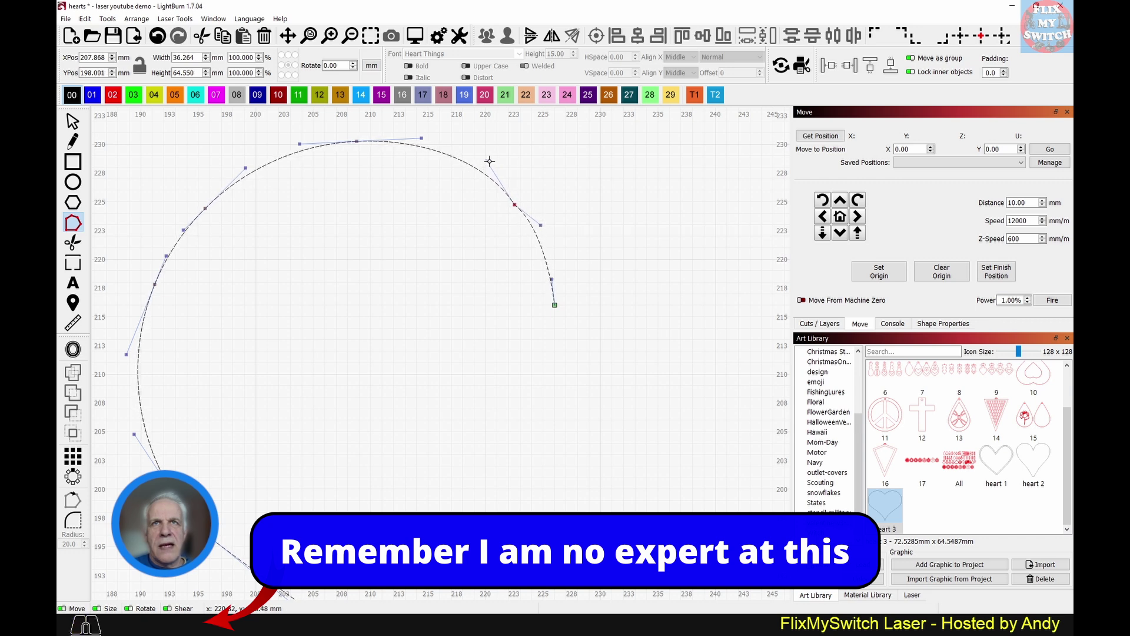
pyautogui.moveTo(489, 161); pyautogui.dragTo(484, 167)
pyautogui.moveTo(537, 224); pyautogui.dragTo(536, 229)
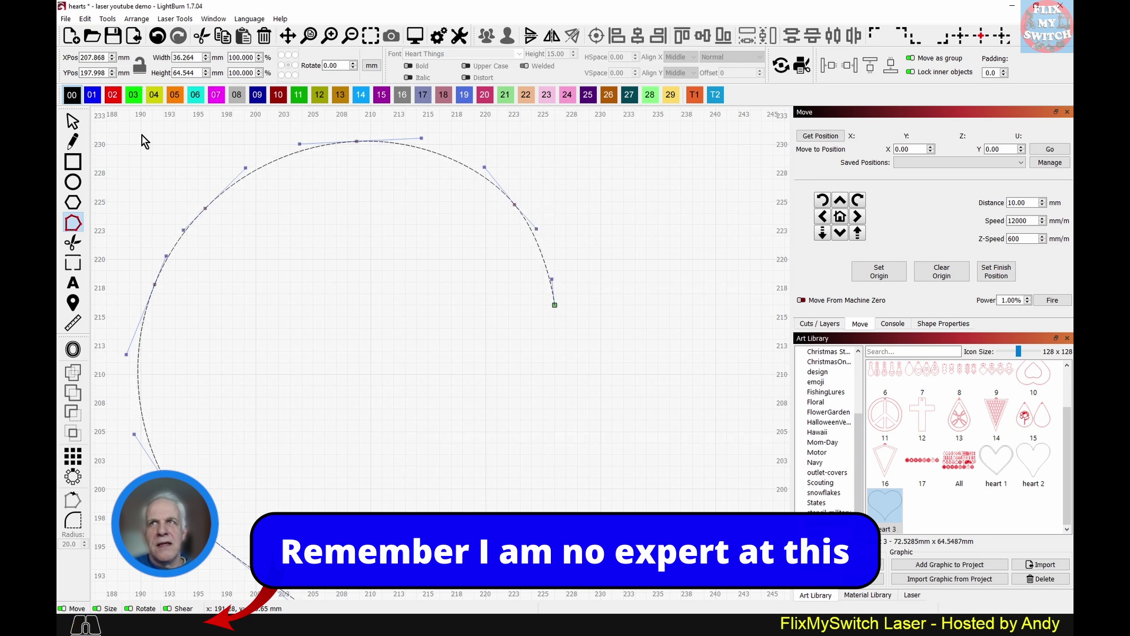
pyautogui.press('Escape')
# - Duplicate the reshaped left half and move the copy 45 mm to the right
pyautogui.scroll(-5, 446, 196)
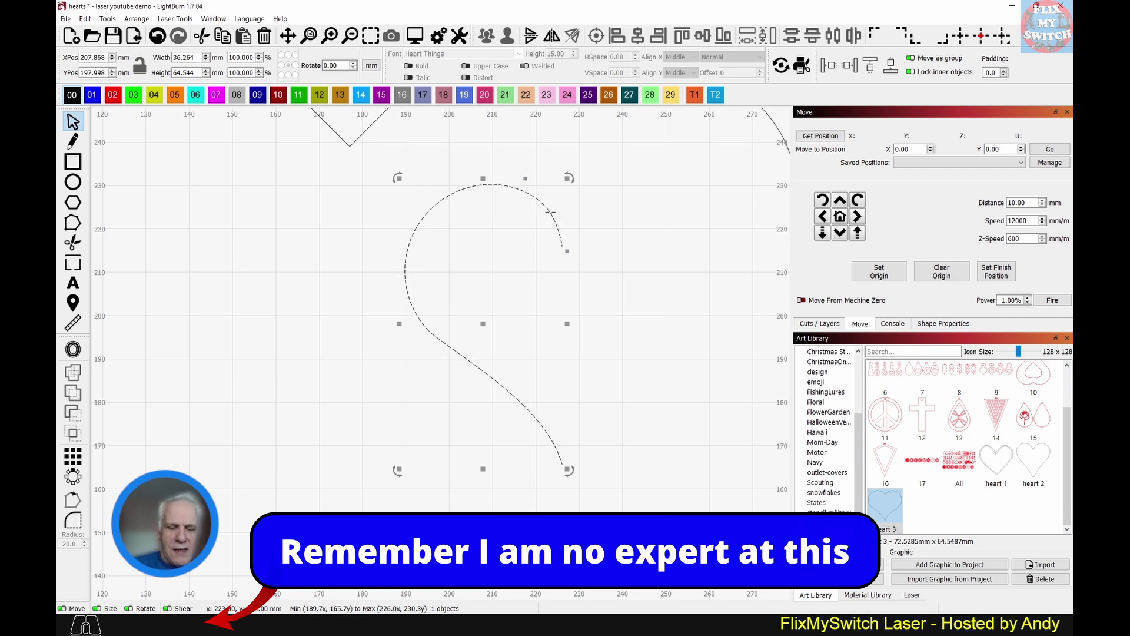
pyautogui.hotkey('ctrl', 'd')
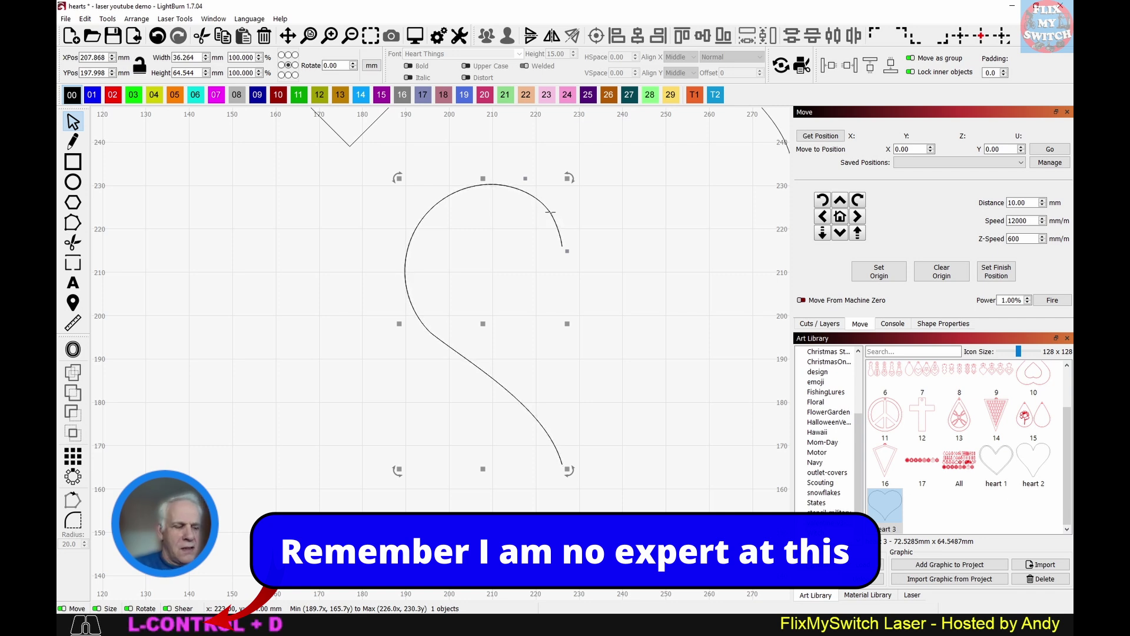
pyautogui.press('Right')
pyautogui.press('Right')
pyautogui.press('Right')
pyautogui.press('Right')
pyautogui.press('Right')
pyautogui.press('Right')
pyautogui.press('Right')
pyautogui.press('Right')
pyautogui.press('Right')
pyautogui.press('Right')
pyautogui.press('Right')
pyautogui.press('Right')
pyautogui.press('Right')
pyautogui.press('Right')
pyautogui.press('Right')
pyautogui.press('Right')
pyautogui.press('Right')
pyautogui.press('Right')
pyautogui.press('Right')
pyautogui.press('Right')
pyautogui.press('Right')
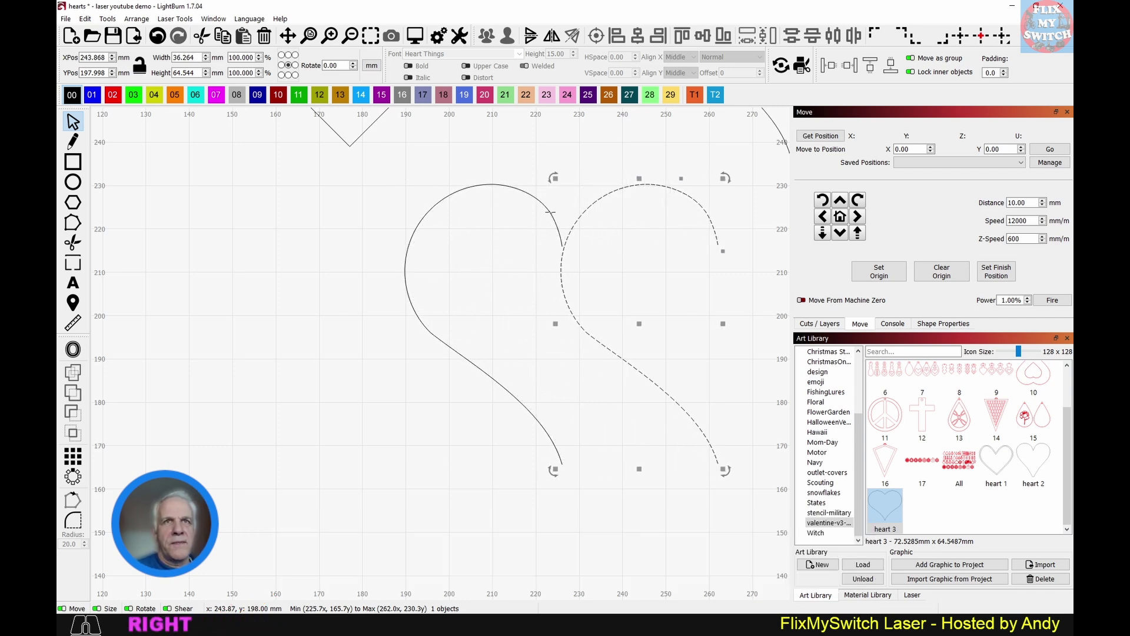
pyautogui.scroll(-3, 604, 168)
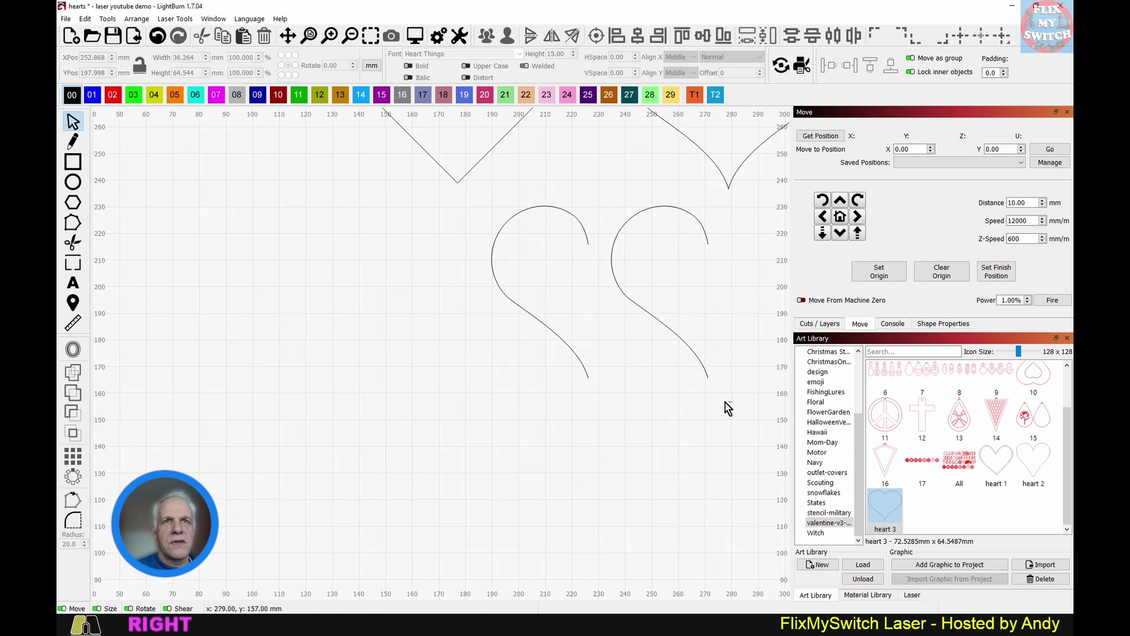
# - Try to bring the original half and its unflipped copy together horizontally with Move H-Together
pyautogui.moveTo(730, 409); pyautogui.dragTo(481, 205)
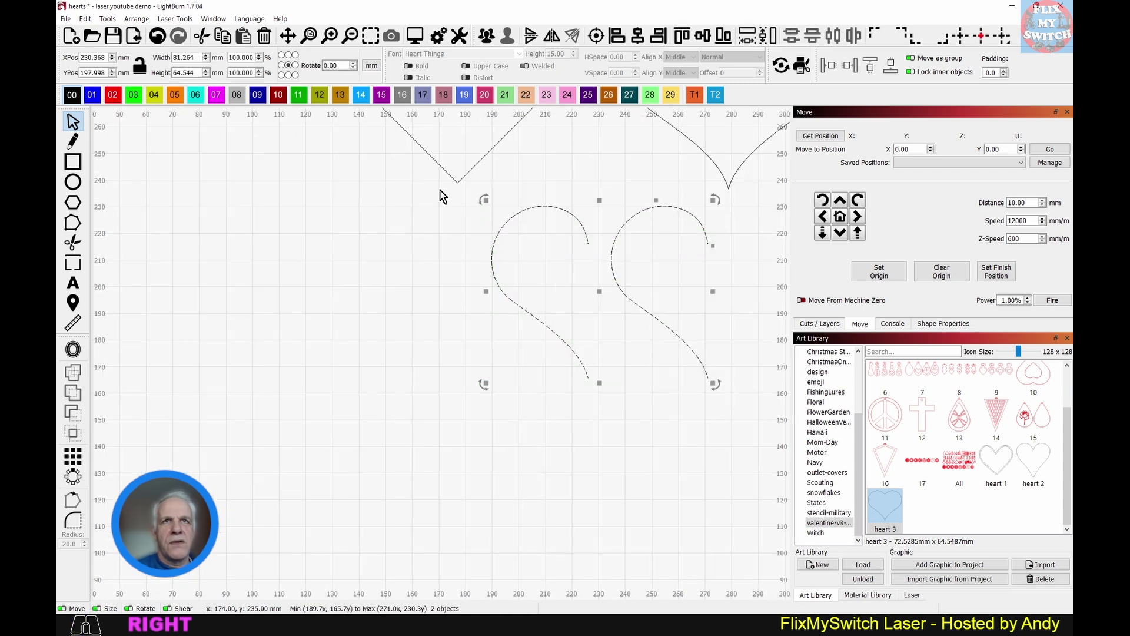
pyautogui.click(137, 19)
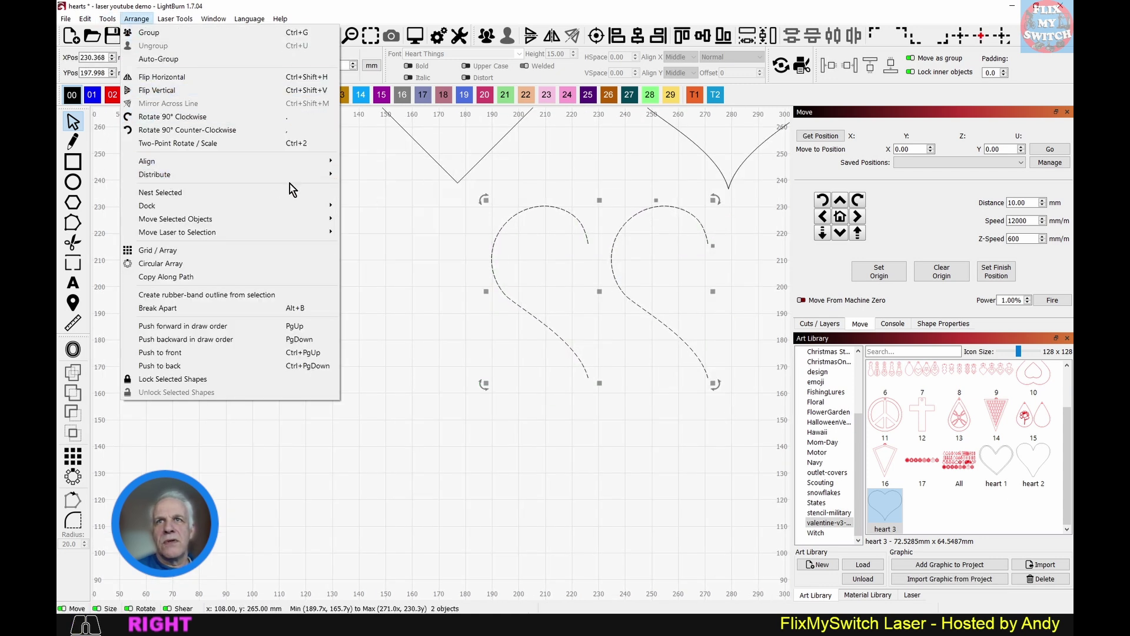
pyautogui.moveTo(315, 180)
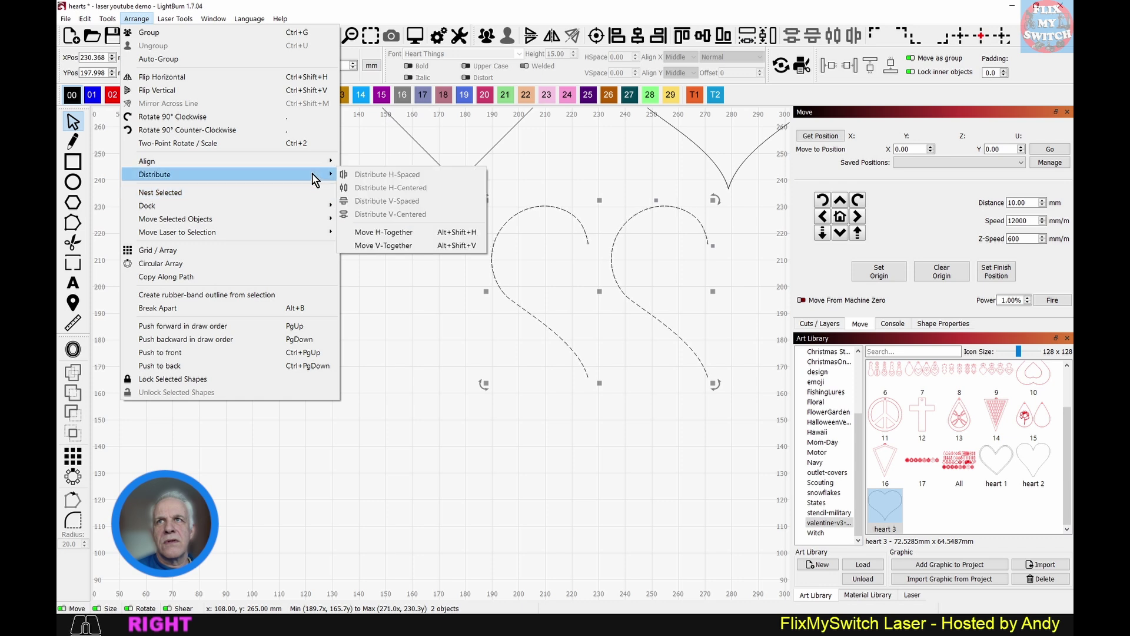
pyautogui.click(407, 236)
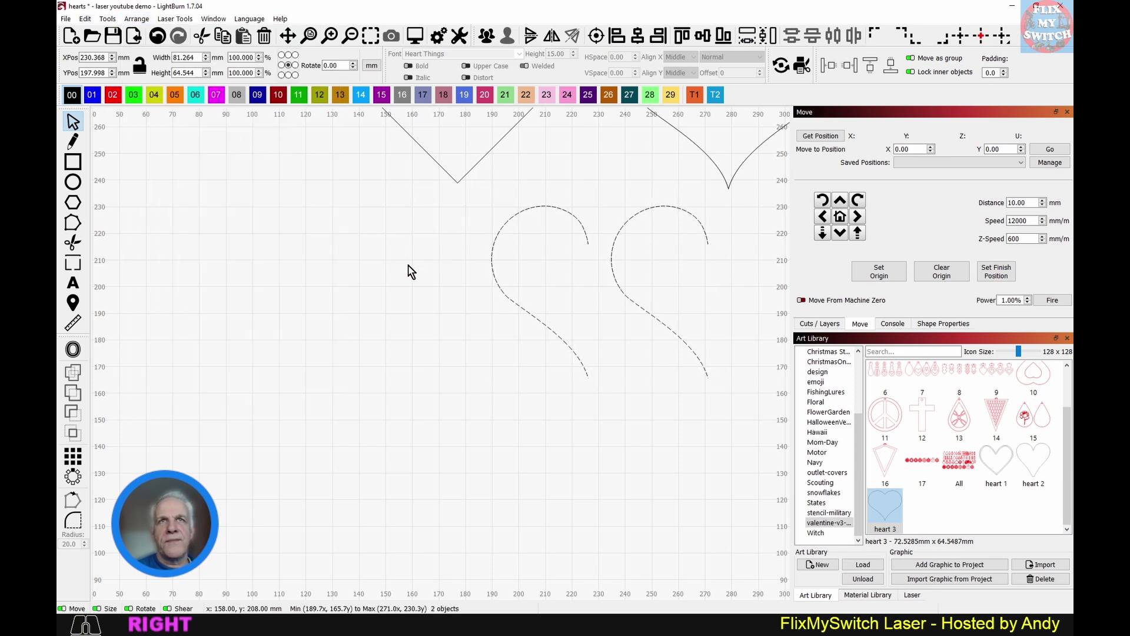
# - Flip the copied half horizontally so that it mirrors the original left half
pyautogui.click(706, 235)
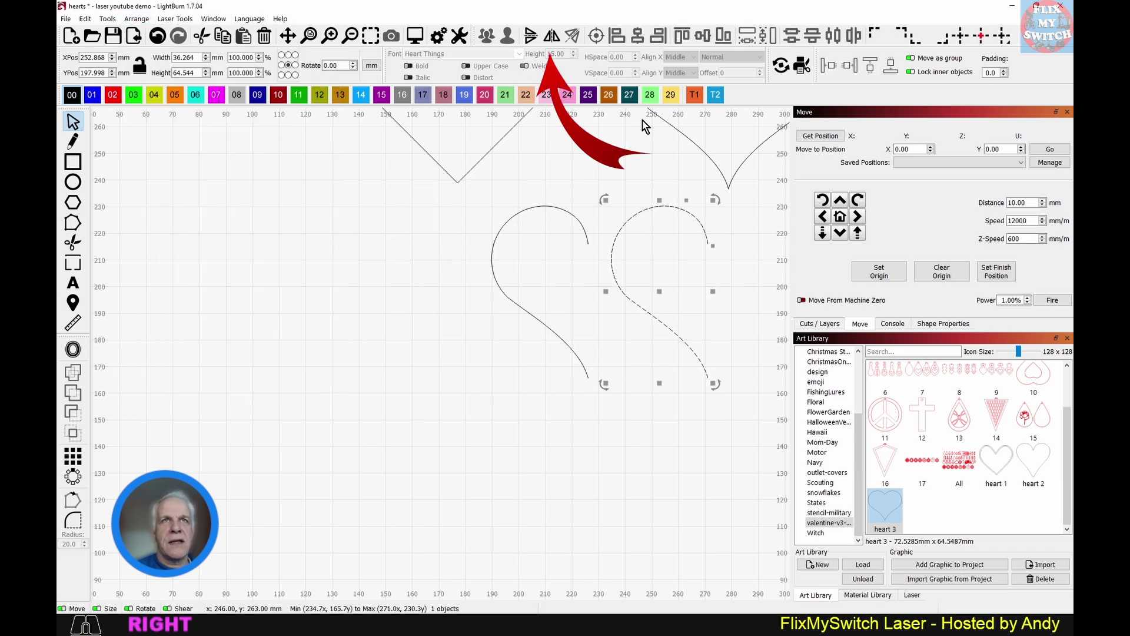
pyautogui.click(552, 40)
pyautogui.click(676, 369)
# - Bring the left half and its mirrored copy together horizontally with Move H-Together so they meet as a heart
pyautogui.moveTo(699, 406); pyautogui.dragTo(497, 207)
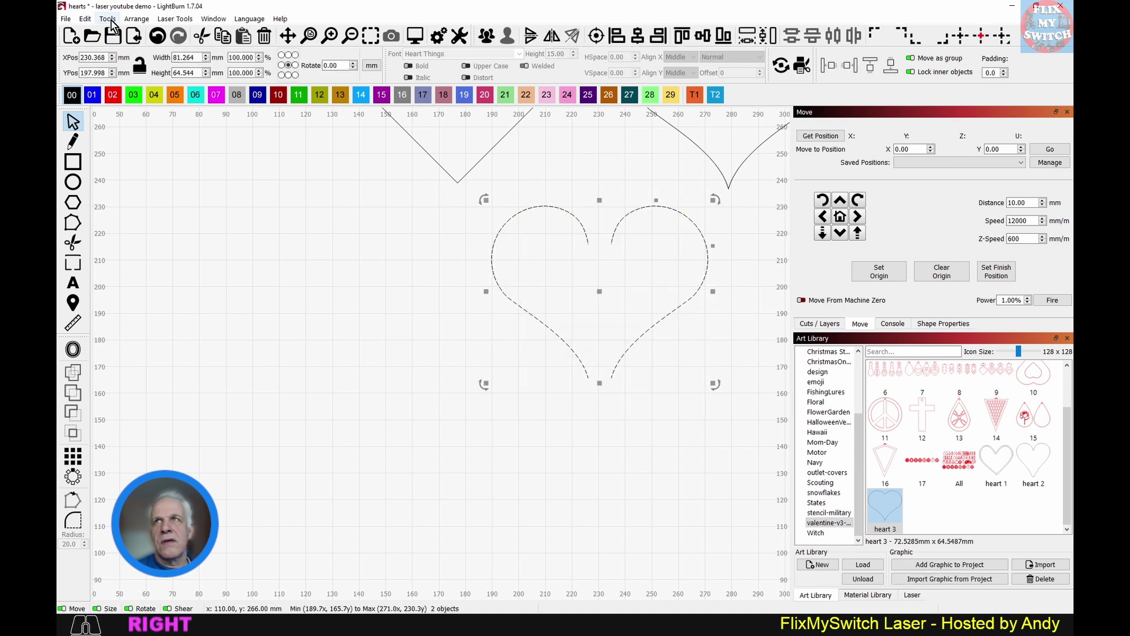
pyautogui.click(137, 18)
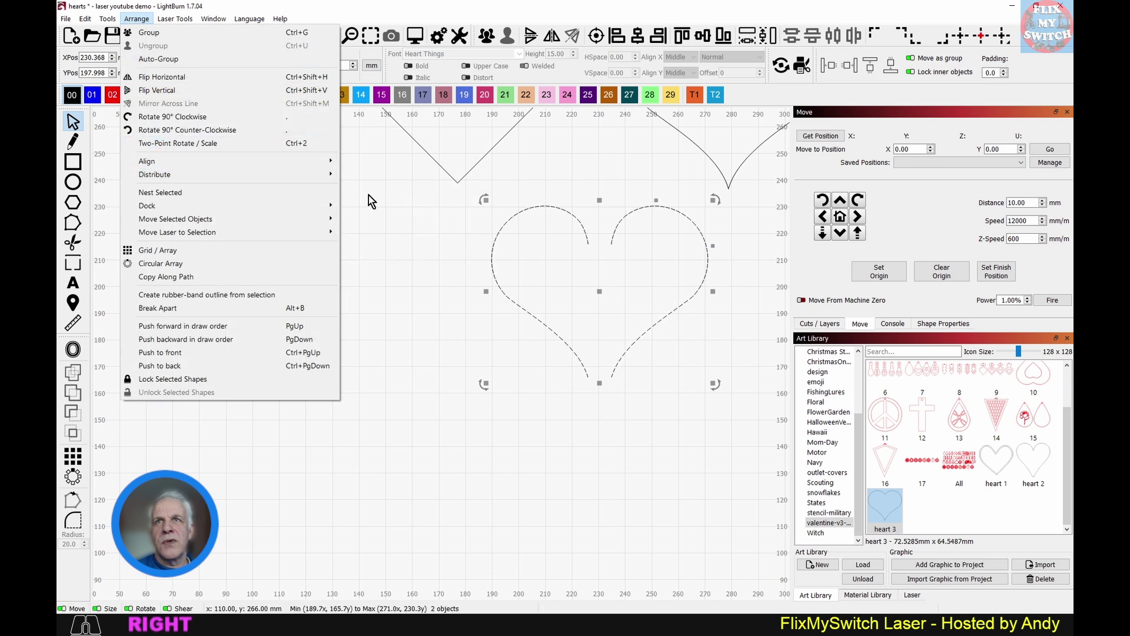
pyautogui.click(395, 233)
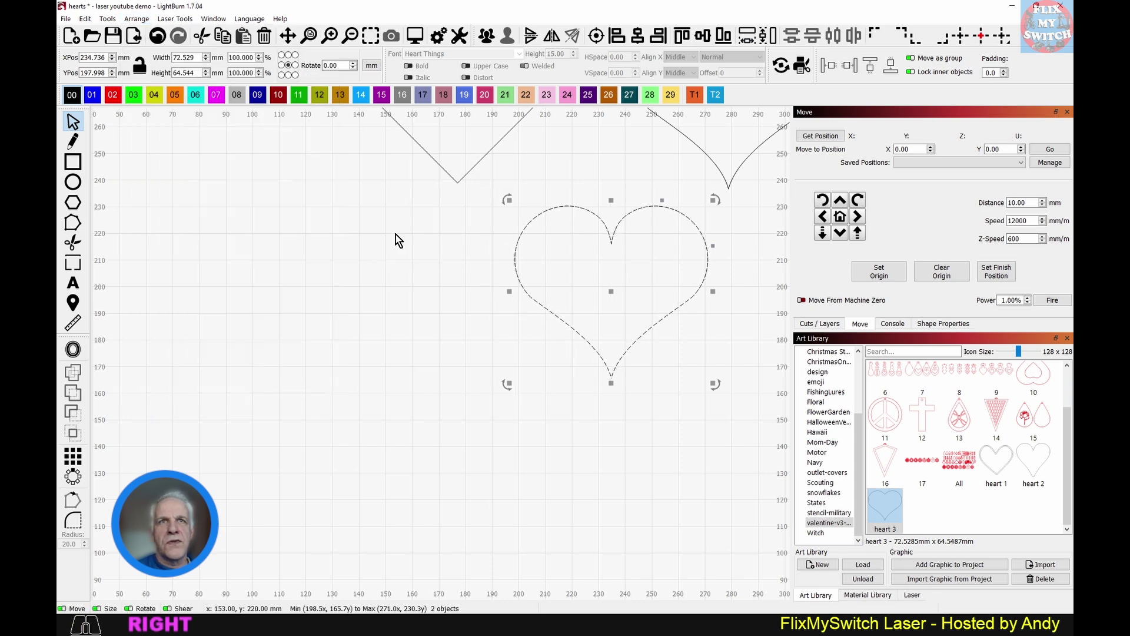
pyautogui.click(646, 255)
# - Group the two halves of the new heart below the other two hearts and select the grouped shape
pyautogui.scroll(-4, 661, 255)
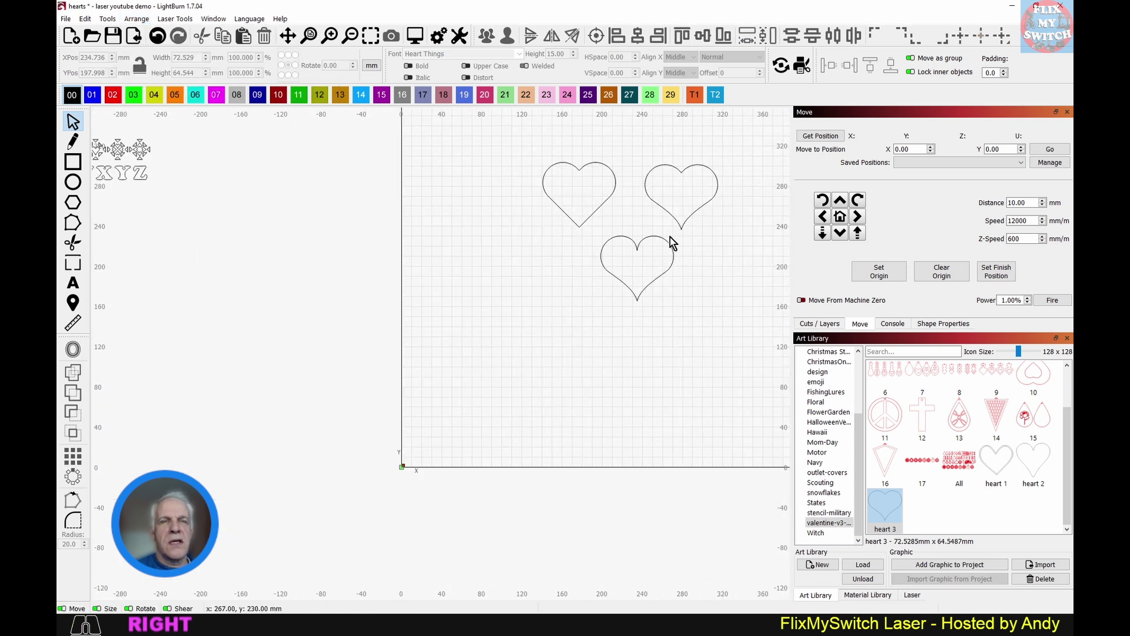
pyautogui.scroll(3, 651, 250)
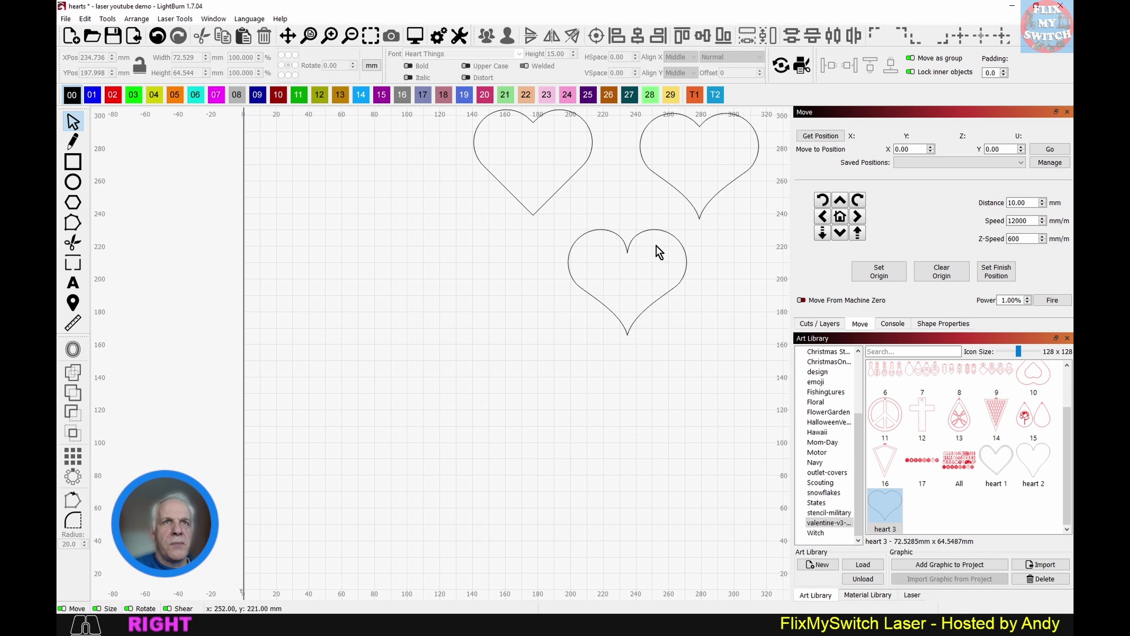
pyautogui.scroll(-1, 672, 178)
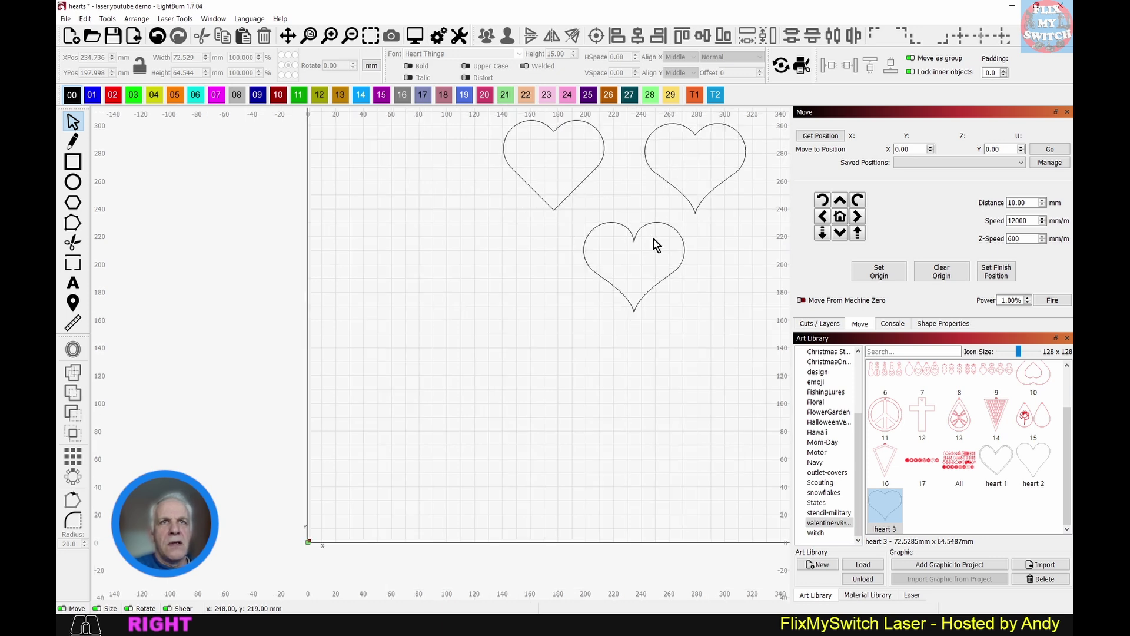
pyautogui.scroll(2, 656, 245)
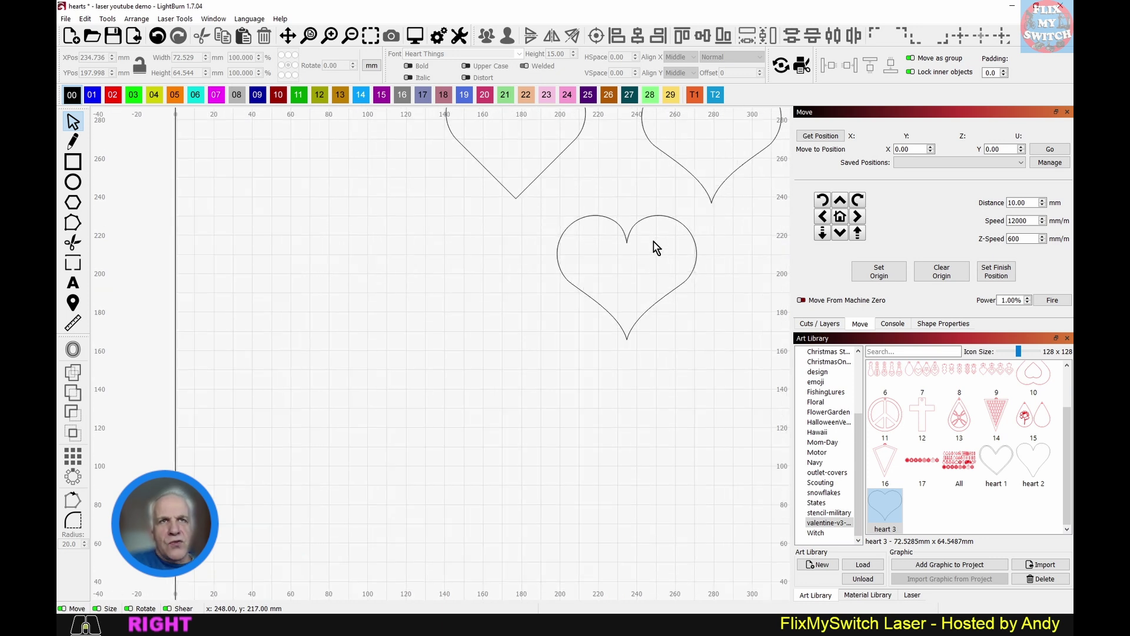
pyautogui.scroll(-3, 657, 247)
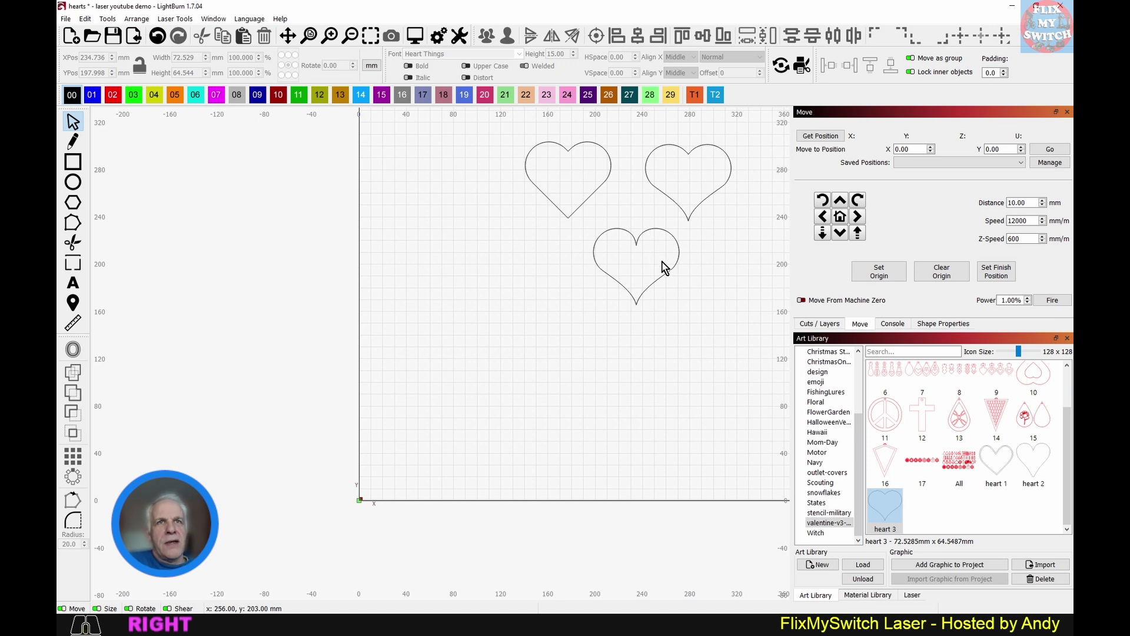
pyautogui.moveTo(708, 328); pyautogui.dragTo(588, 231)
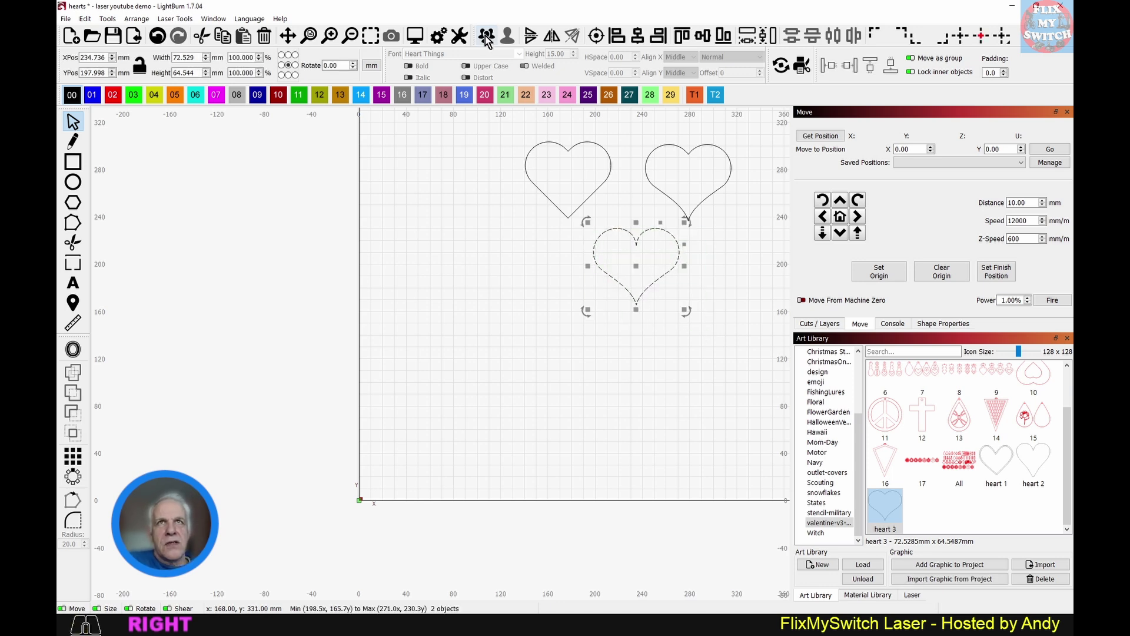
pyautogui.click(735, 300)
pyautogui.click(657, 282)
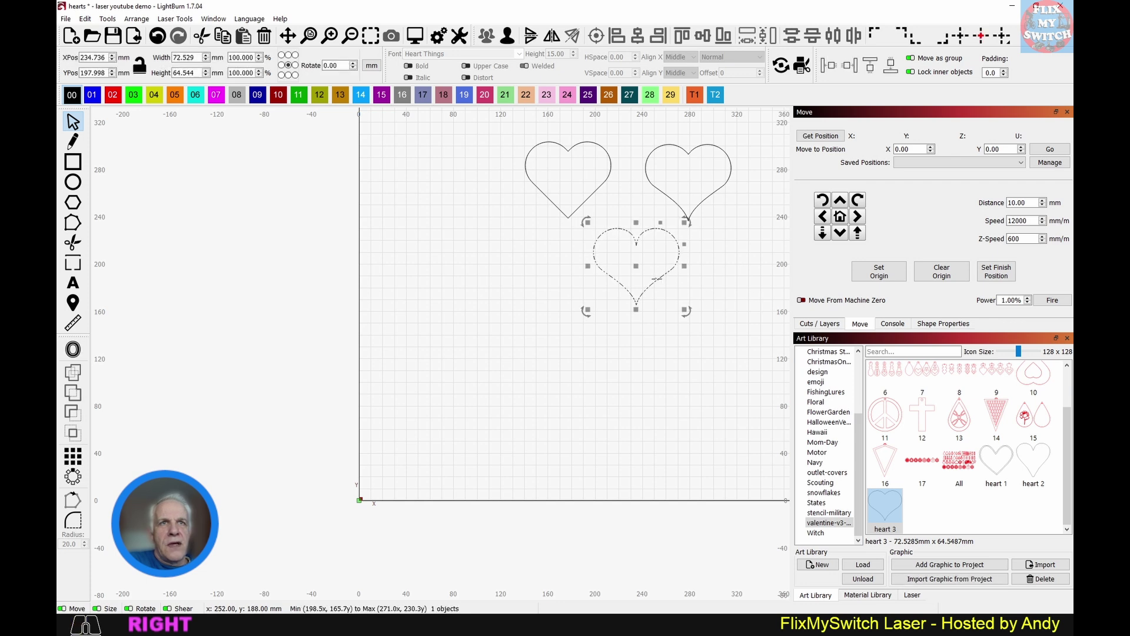
# - Save the grouped heart from the project to the valentine Art Library under the name "heart 4"
pyautogui.click(921, 579)
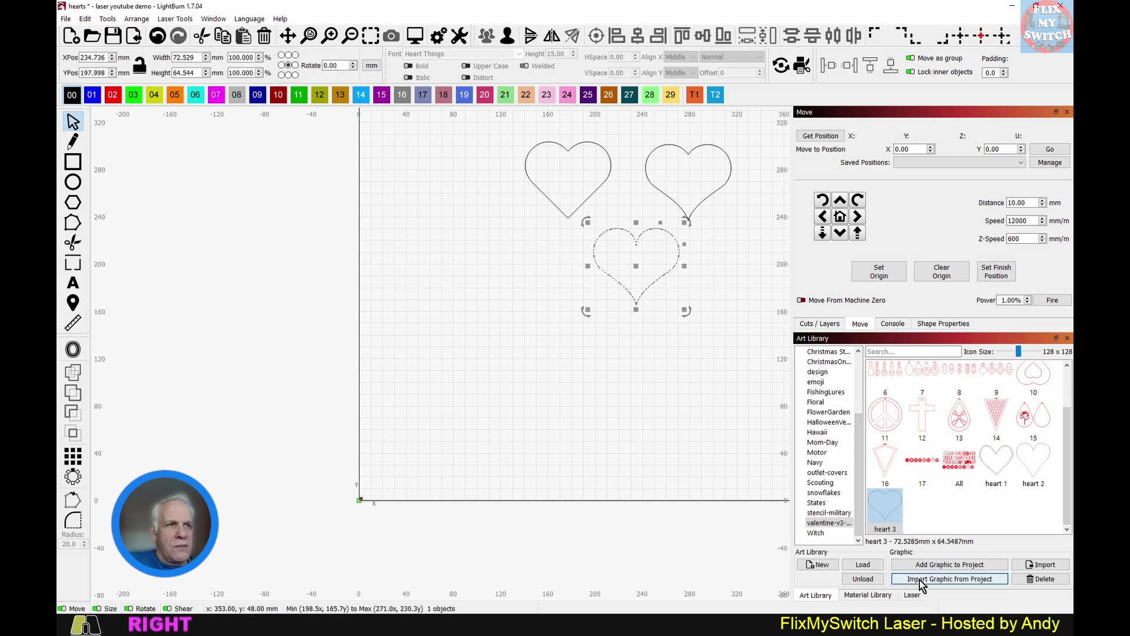
pyautogui.click(534, 293)
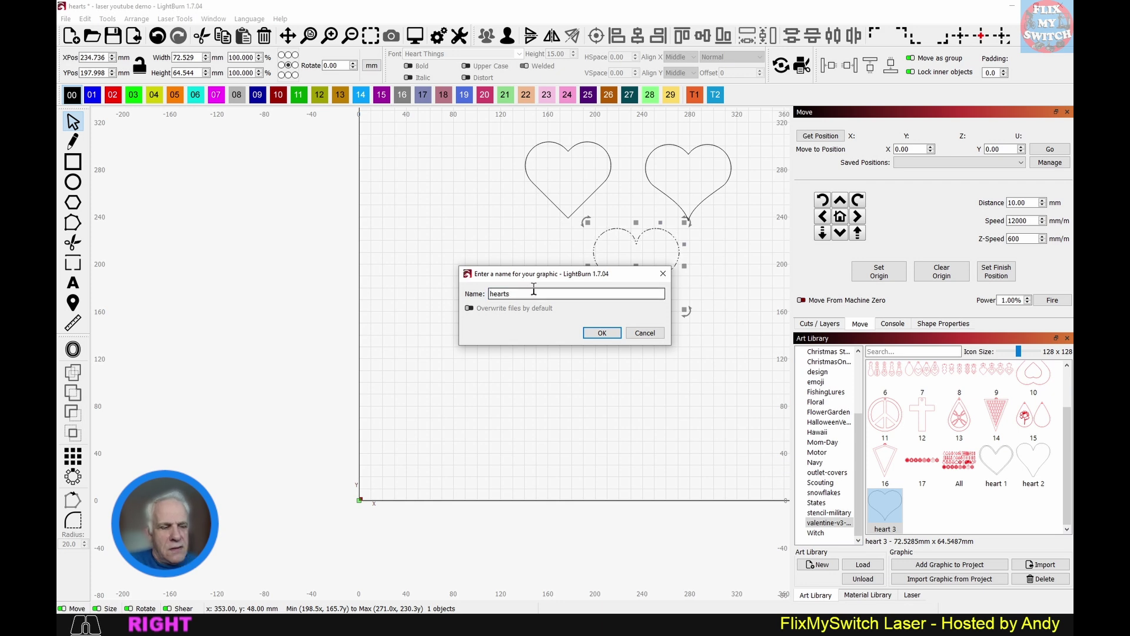
pyautogui.press('BackSpace')
pyautogui.write('4')
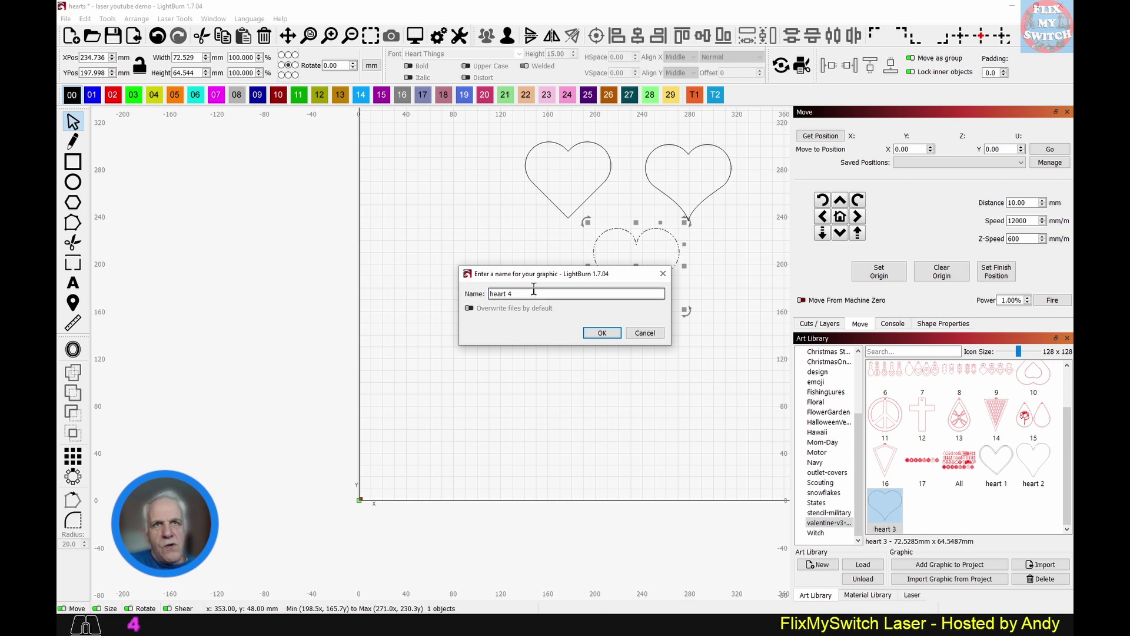
pyautogui.click(597, 332)
pyautogui.click(766, 457)
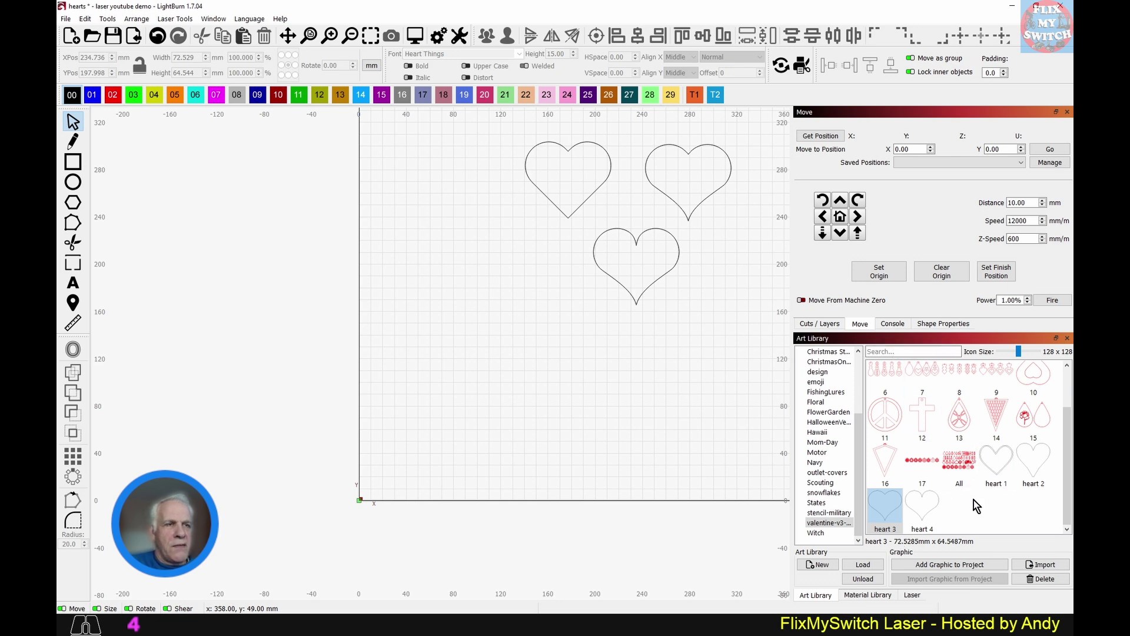
# - Browse the emoji and Navy libraries, search the Art Library for "heart", and open the matching valentine library
pyautogui.click(825, 386)
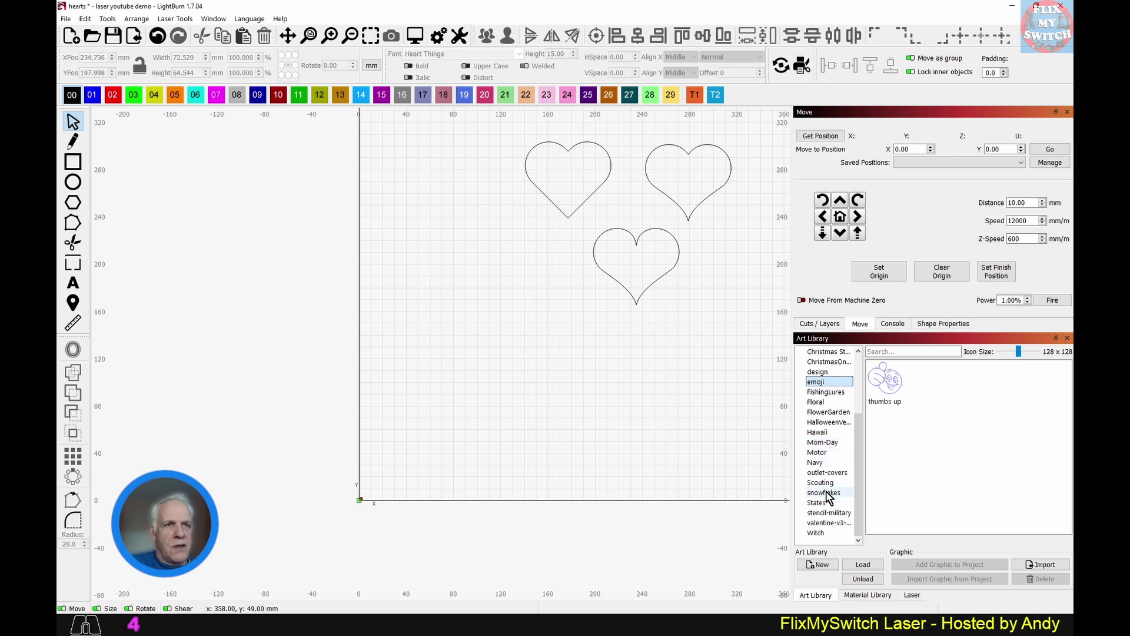
pyautogui.click(822, 464)
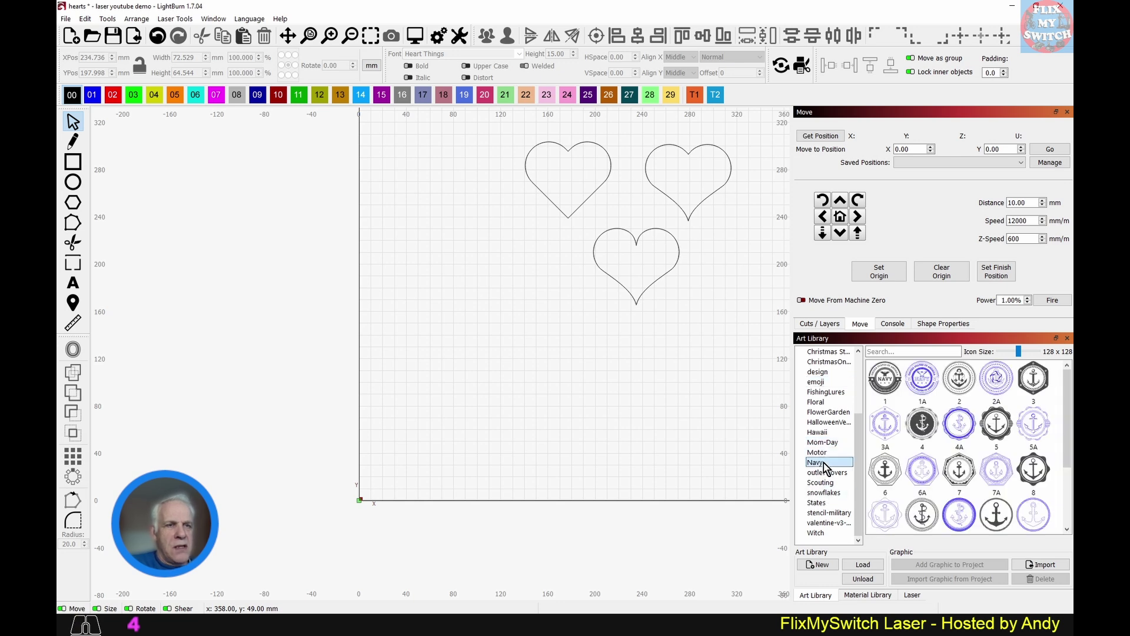
pyautogui.click(892, 351)
pyautogui.write('heart')
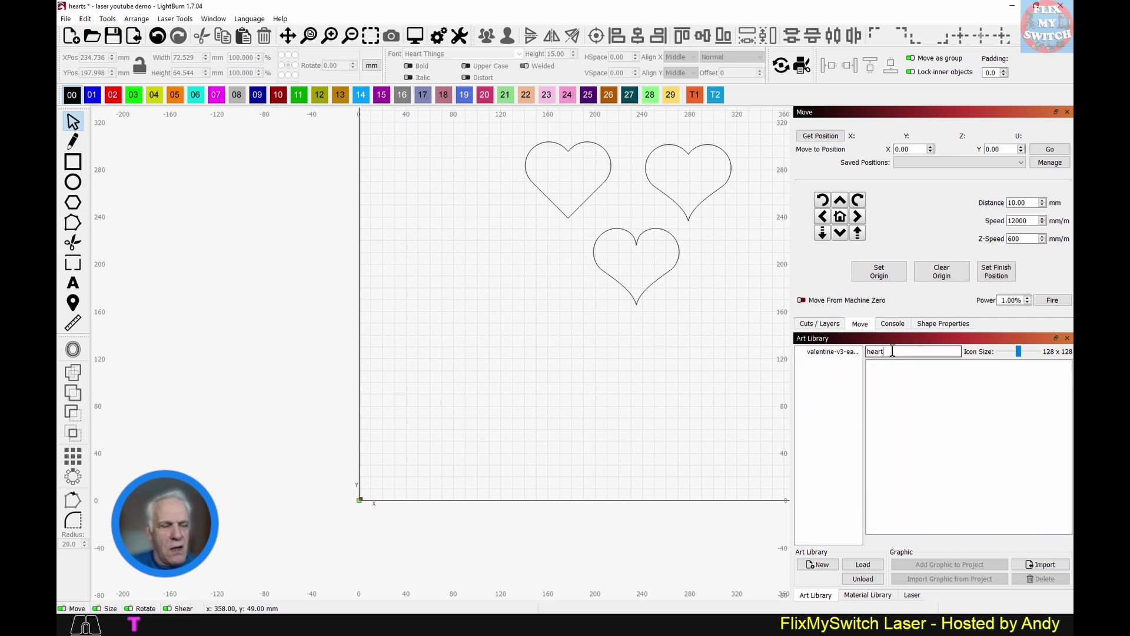
pyautogui.press('Return')
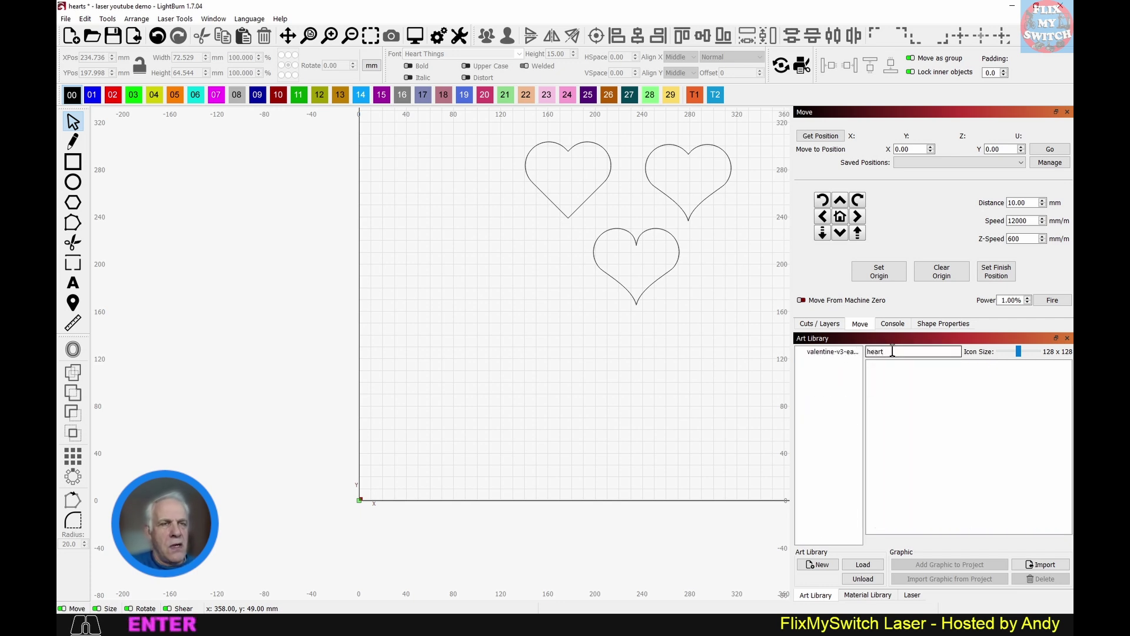
pyautogui.click(829, 352)
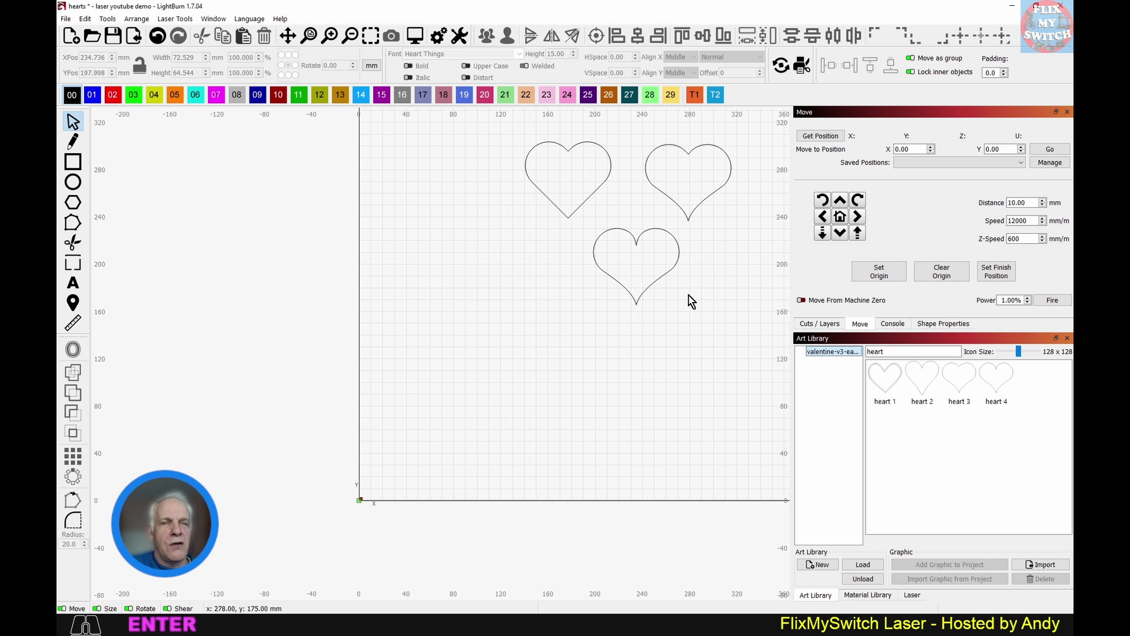
# - Move the four symbol and letter rows to about X 195, Y 87 mm and the three hearts off the workspace to about X -349, Y 326 mm
pyautogui.scroll(-4, 692, 301)
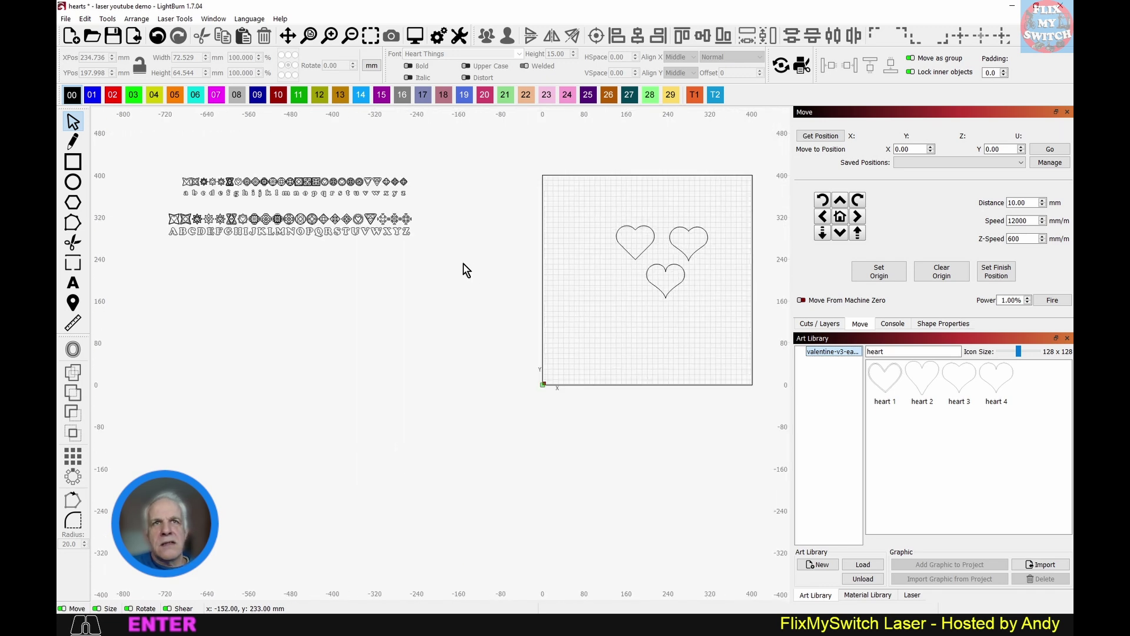
pyautogui.moveTo(465, 266); pyautogui.dragTo(194, 187)
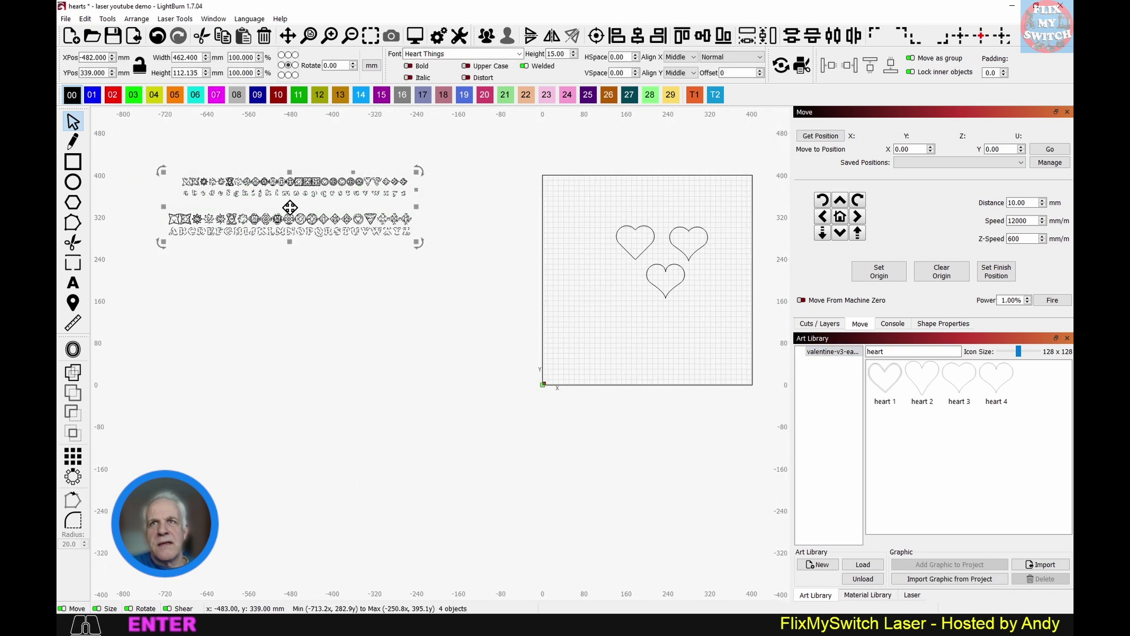
pyautogui.moveTo(301, 215); pyautogui.dragTo(657, 346)
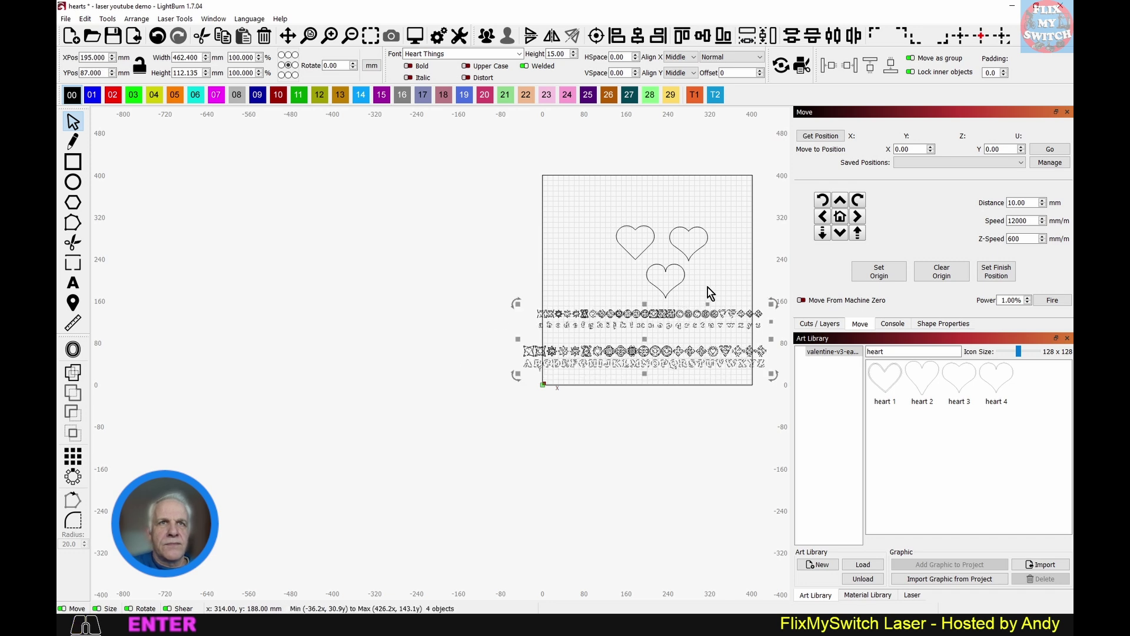
pyautogui.moveTo(707, 287); pyautogui.dragTo(611, 218)
pyautogui.moveTo(661, 258); pyautogui.dragTo(424, 247)
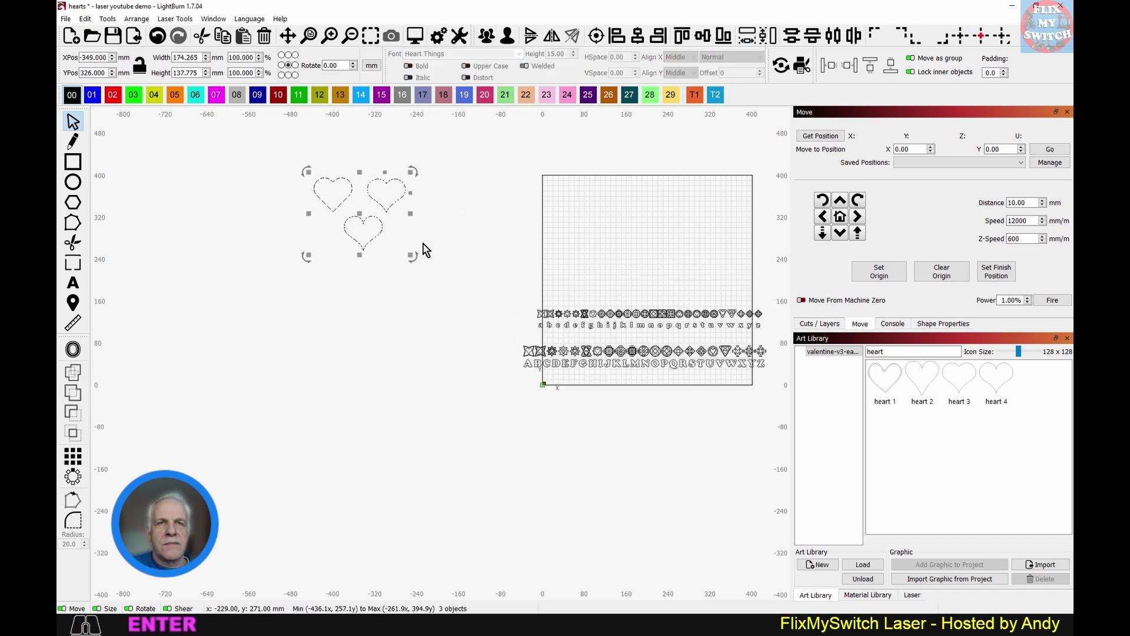
# - Examine the Heart Things font symbols in both sample rows and the letters beneath them that produce each design
pyautogui.scroll(3, 658, 306)
pyautogui.scroll(1, 659, 305)
pyautogui.click(559, 380)
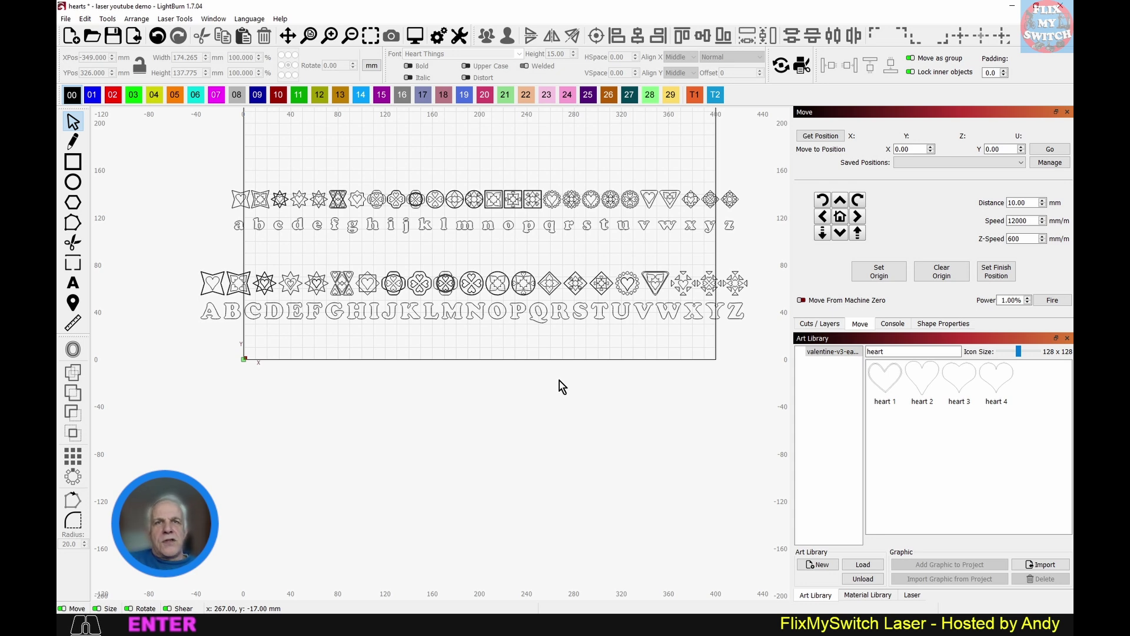
pyautogui.scroll(6, 442, 212)
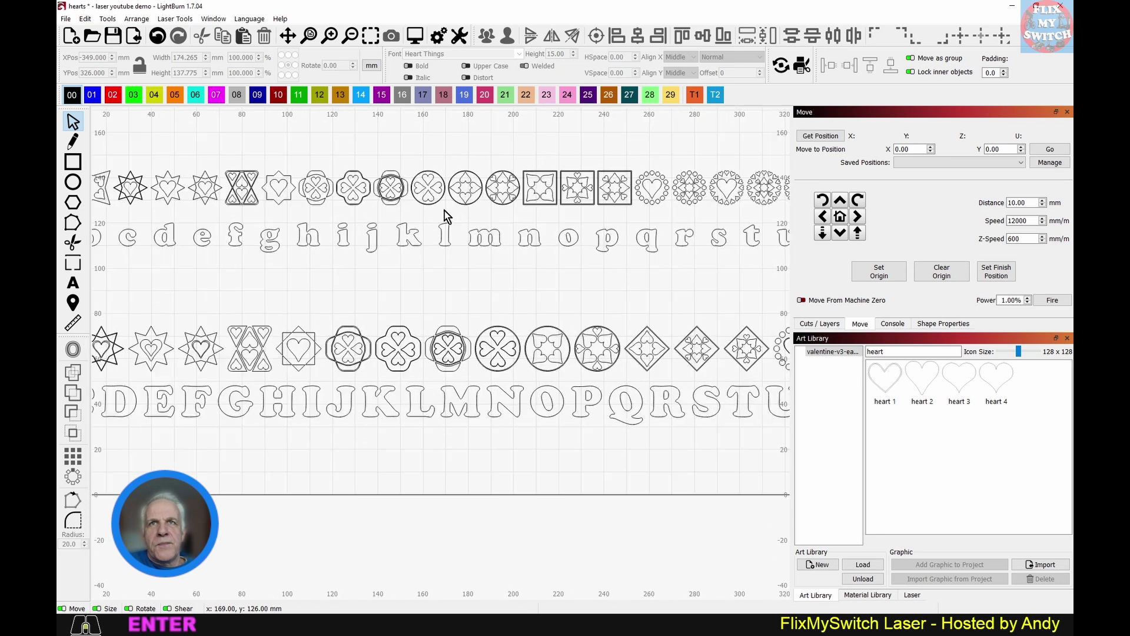
pyautogui.scroll(-3, 433, 193)
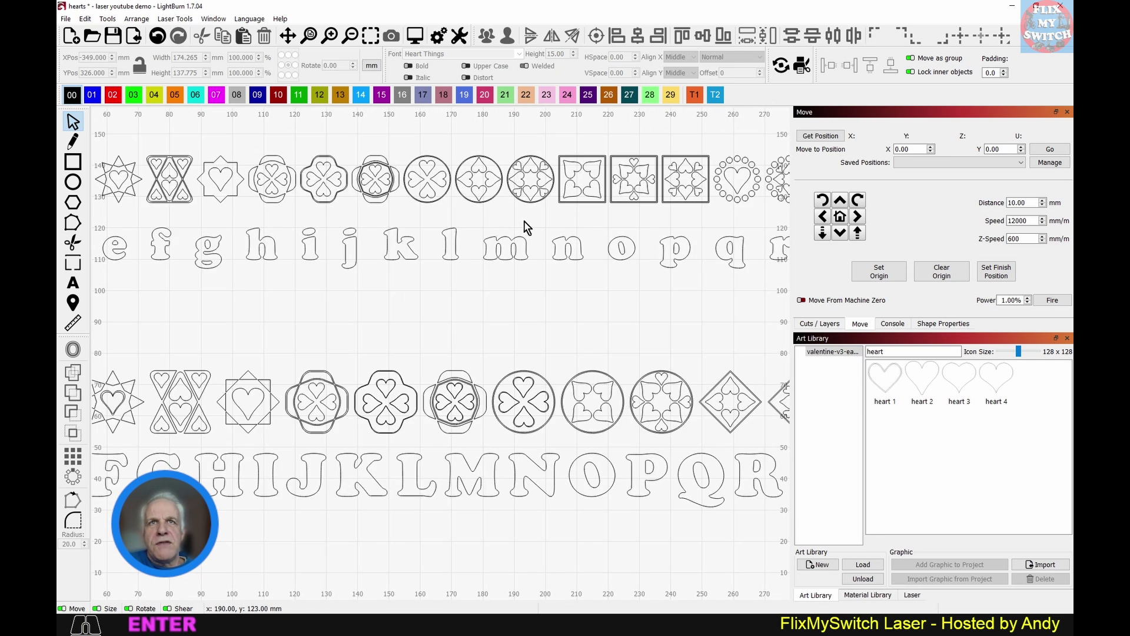
pyautogui.scroll(2, 585, 213)
pyautogui.scroll(-2, 585, 206)
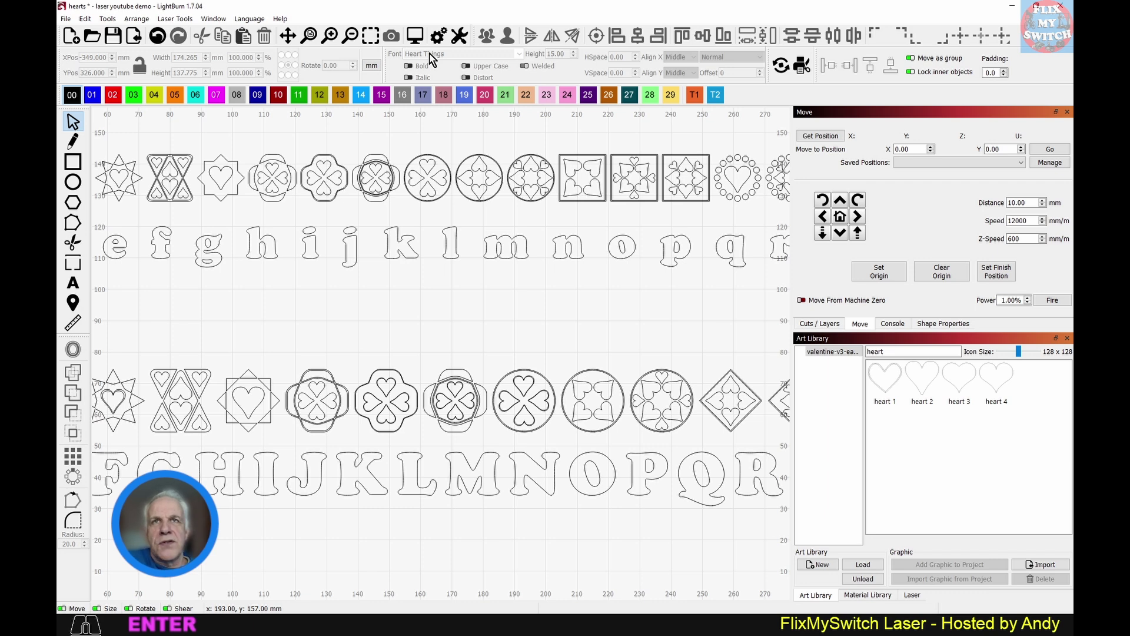
pyautogui.scroll(-2, 569, 219)
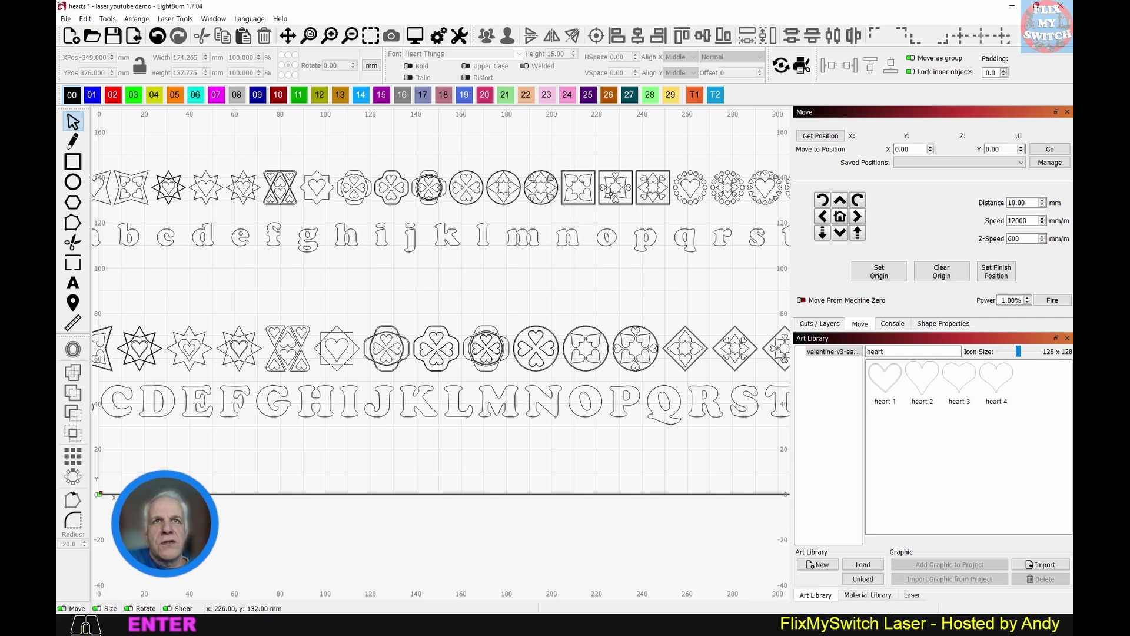
pyautogui.scroll(7, 610, 193)
pyautogui.scroll(-2, 583, 188)
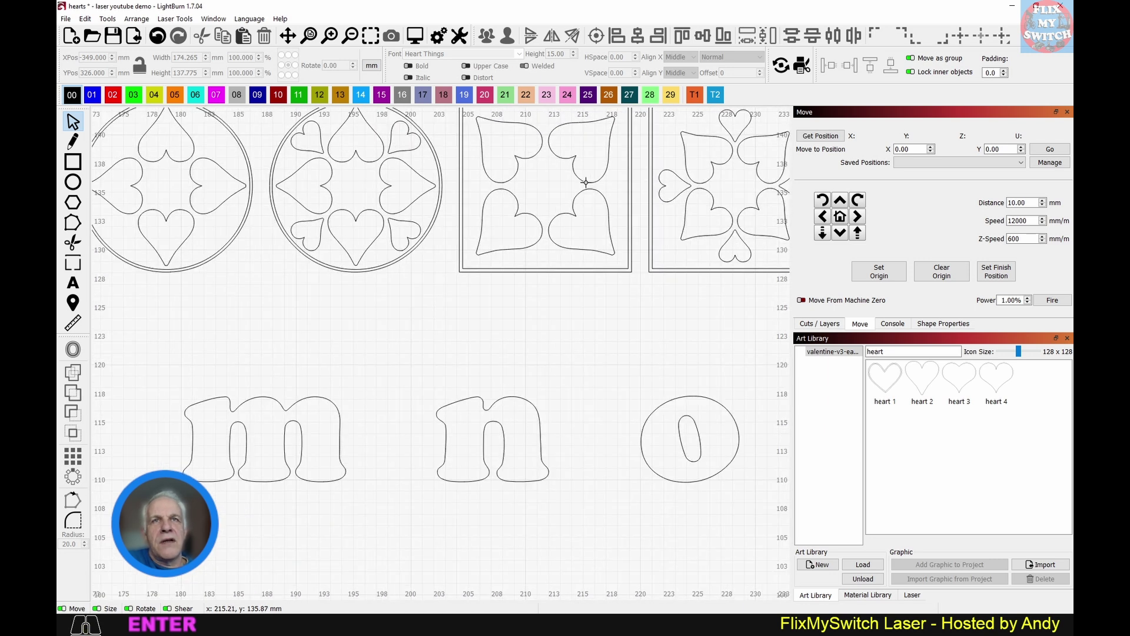
pyautogui.scroll(-3, 586, 183)
pyautogui.click(586, 185)
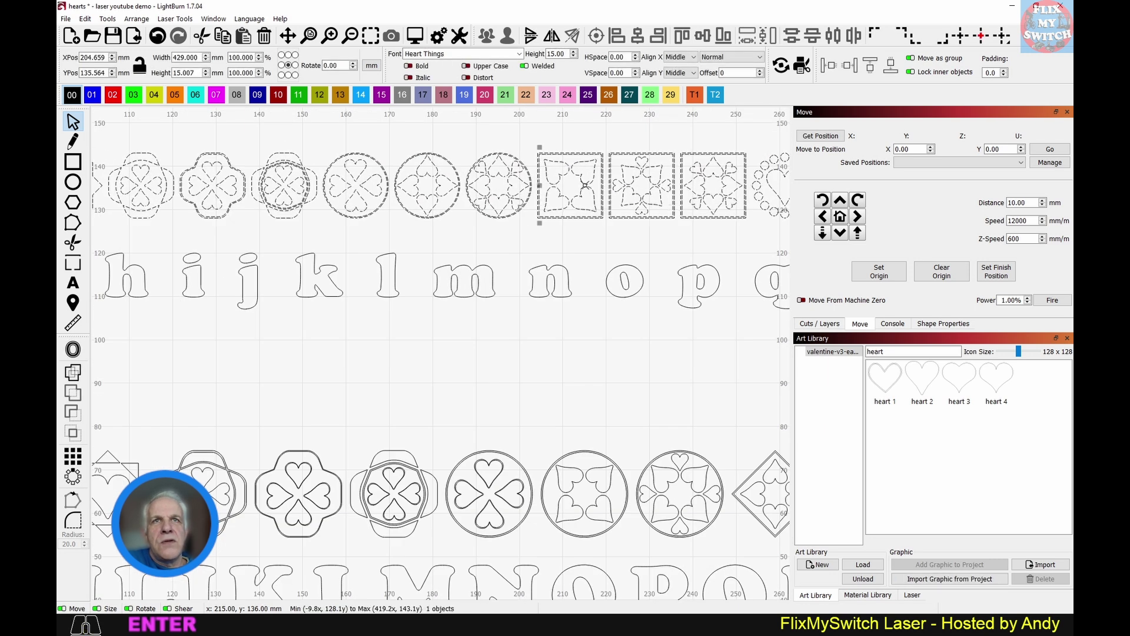
pyautogui.scroll(-3, 578, 211)
pyautogui.click(597, 256)
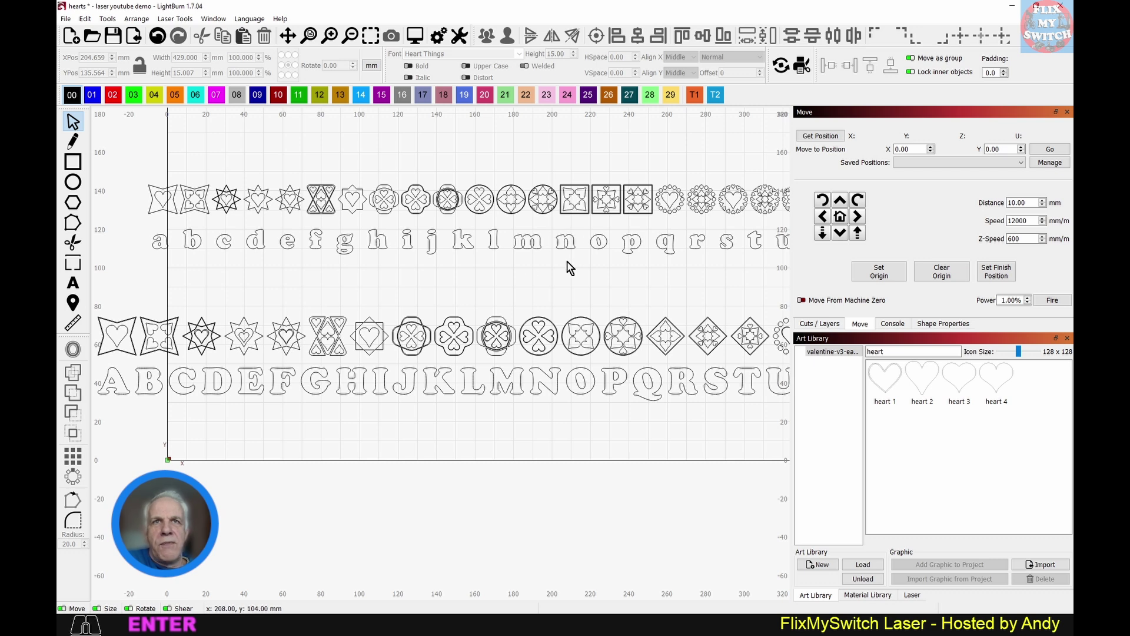
# - Add the text "P" in the Heart Things font at 15 mm height in the empty workspace above the sample rows
pyautogui.scroll(-1, 579, 238)
pyautogui.moveTo(579, 239); pyautogui.dragTo(517, 192)
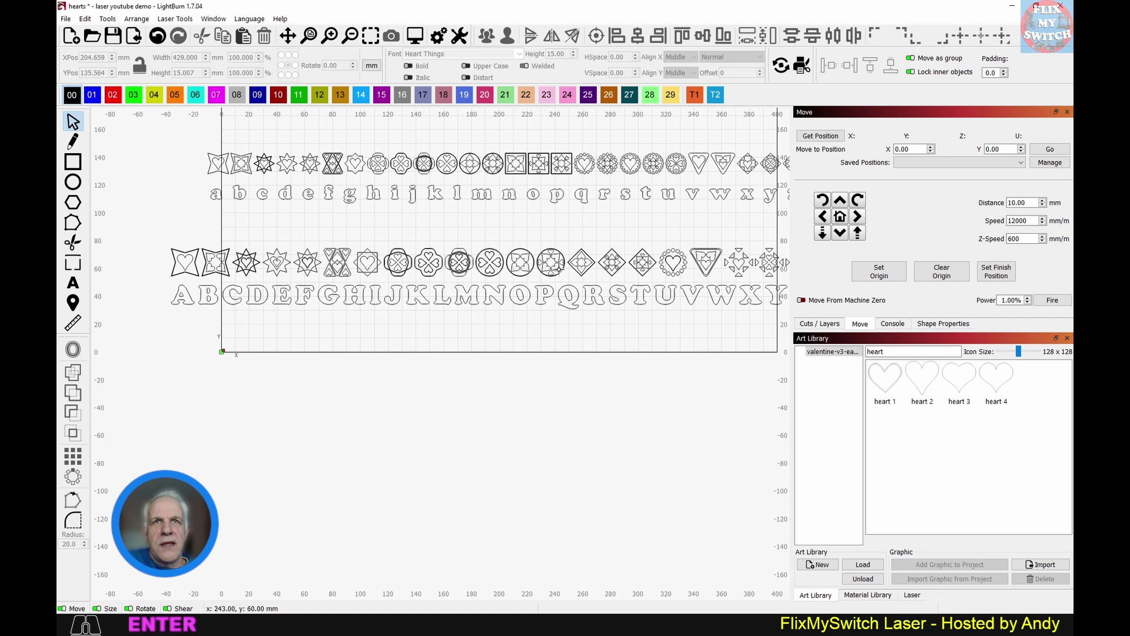
pyautogui.scroll(7, 558, 269)
pyautogui.scroll(-3, 559, 269)
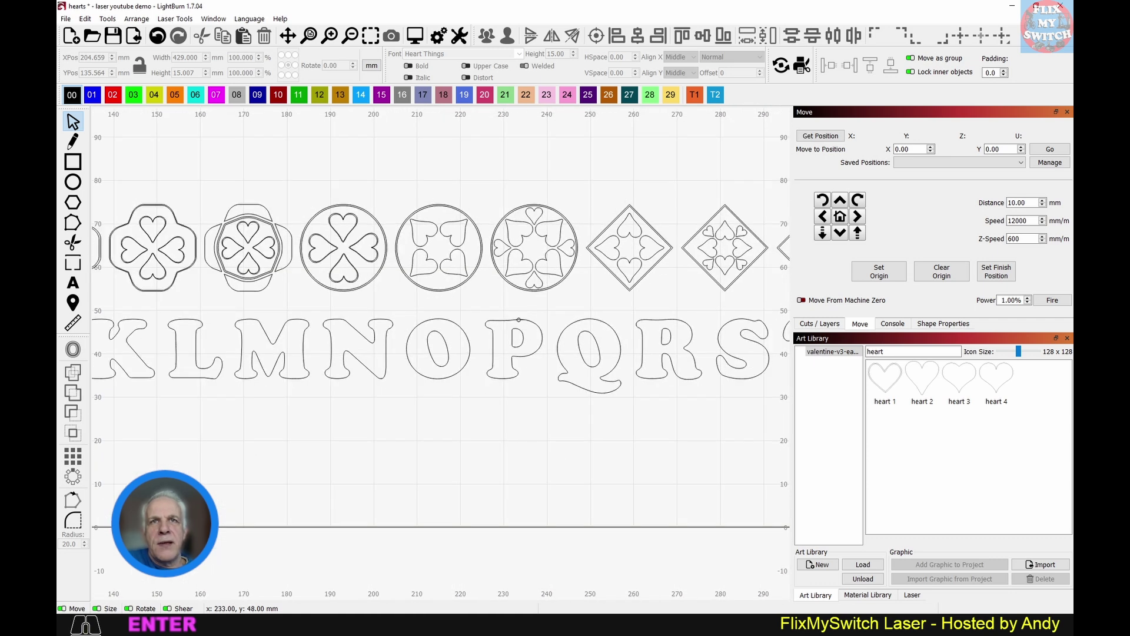
pyautogui.click(73, 283)
pyautogui.scroll(-3, 478, 283)
pyautogui.scroll(-4, 478, 280)
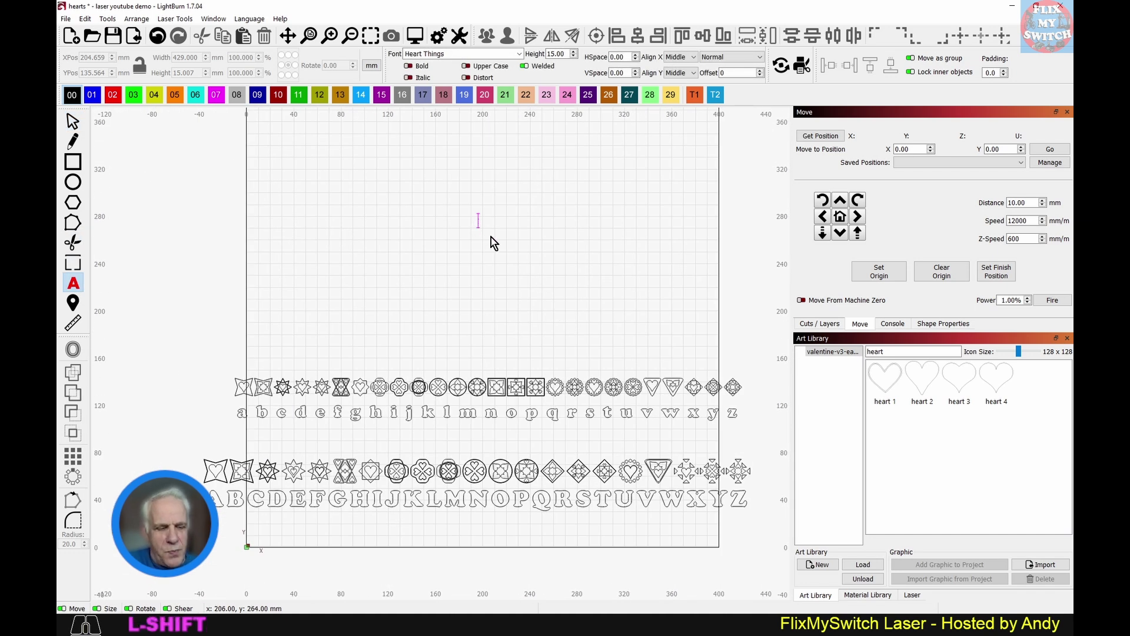
pyautogui.write('P')
pyautogui.scroll(5, 500, 238)
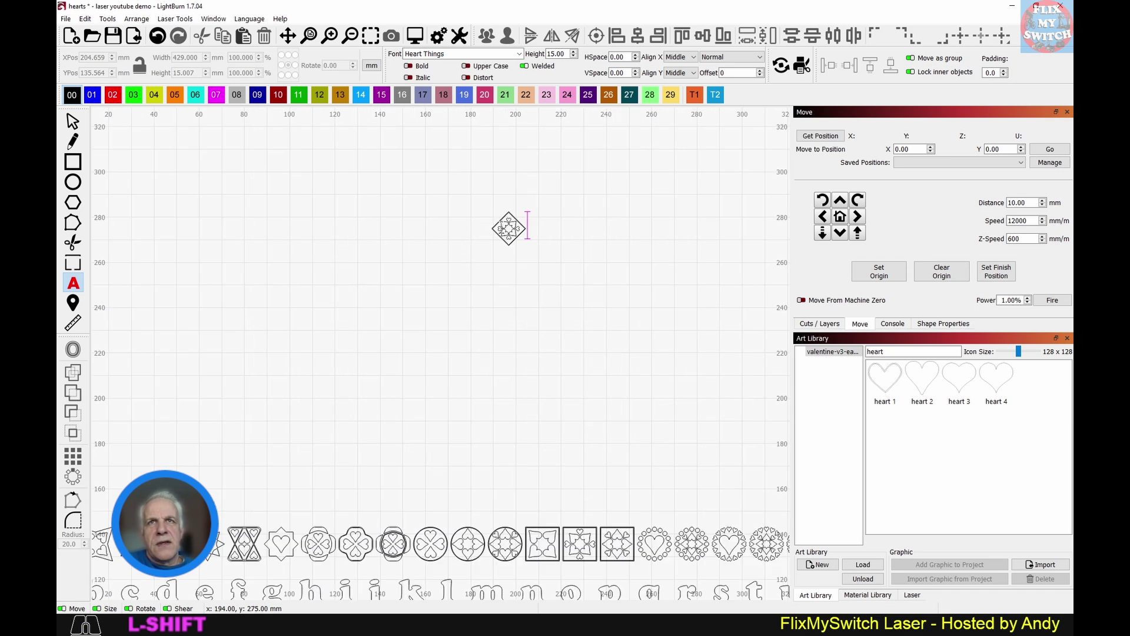
# - Convert the diamond-shaped Heart Things text symbol above the sample rows into editable paths
pyautogui.scroll(2, 639, 293)
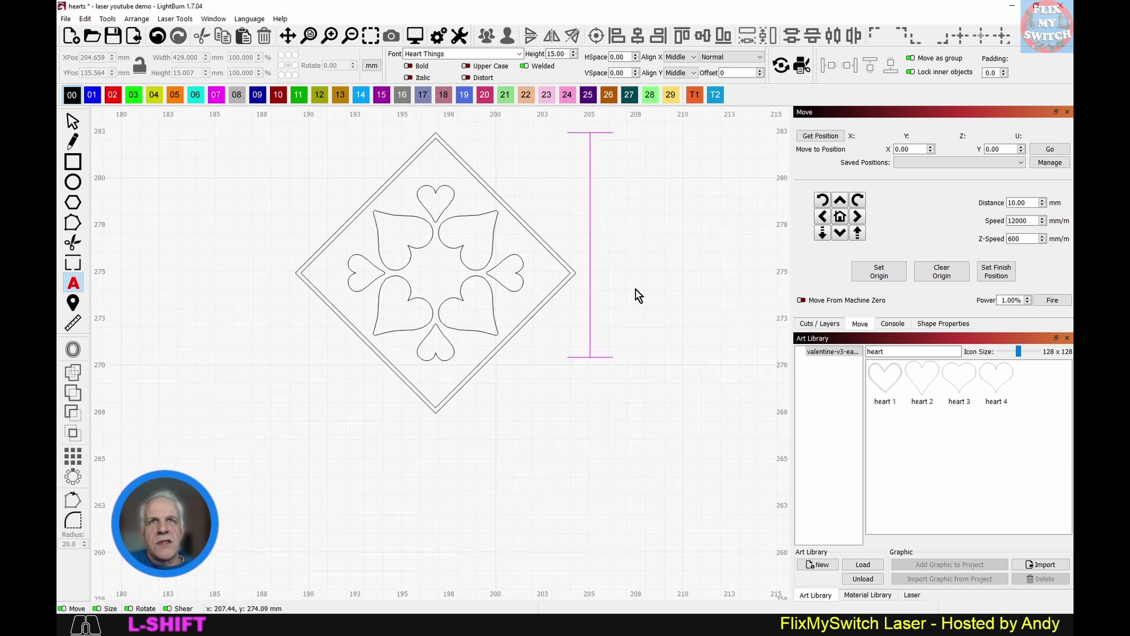
pyautogui.scroll(-4, 644, 295)
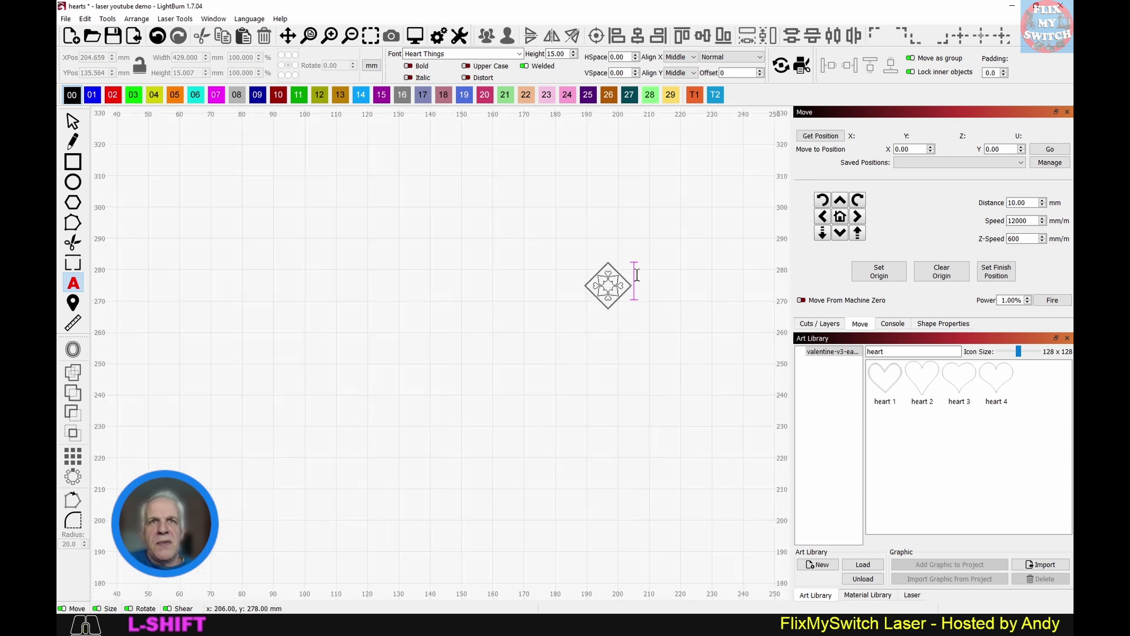
pyautogui.scroll(6, 628, 285)
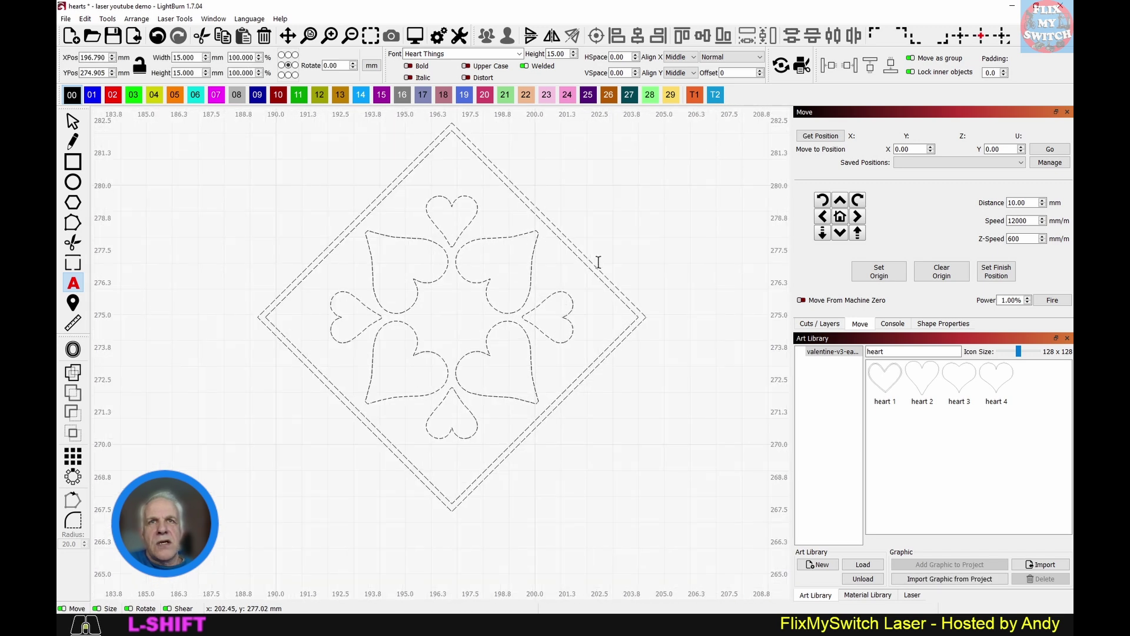
pyautogui.scroll(-3, 606, 250)
pyautogui.scroll(2, 582, 252)
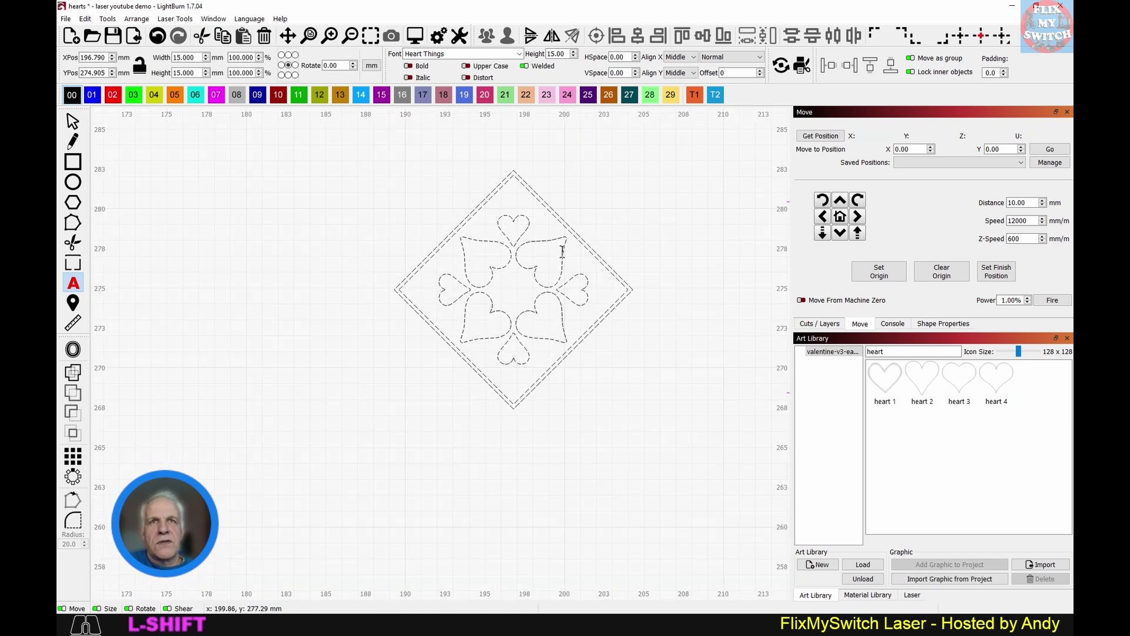
pyautogui.click(644, 265)
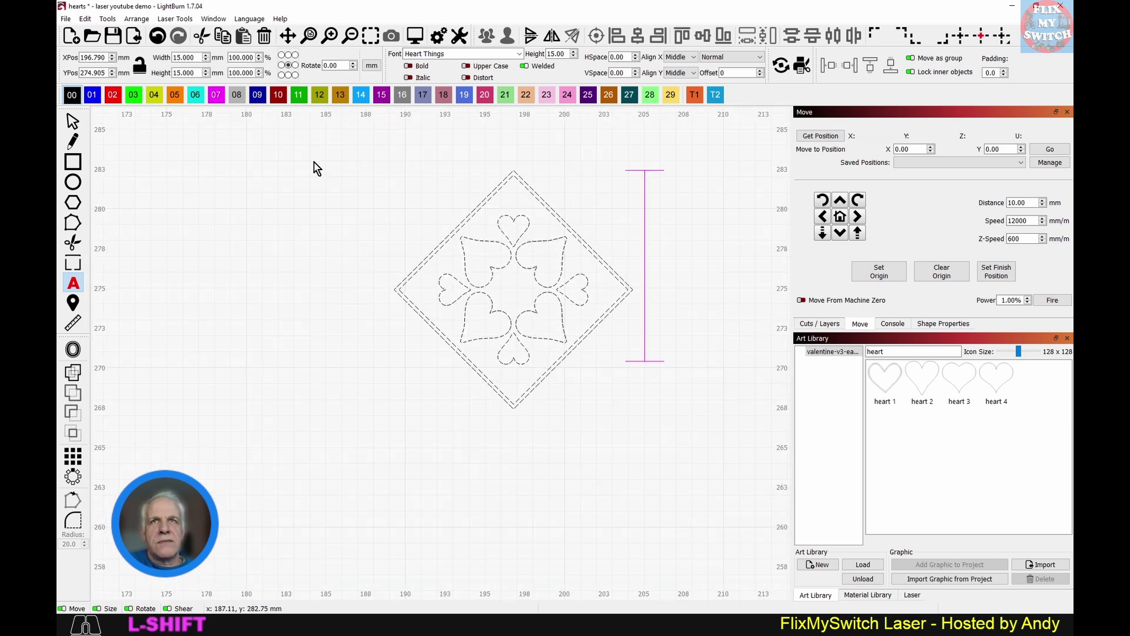
pyautogui.click(72, 121)
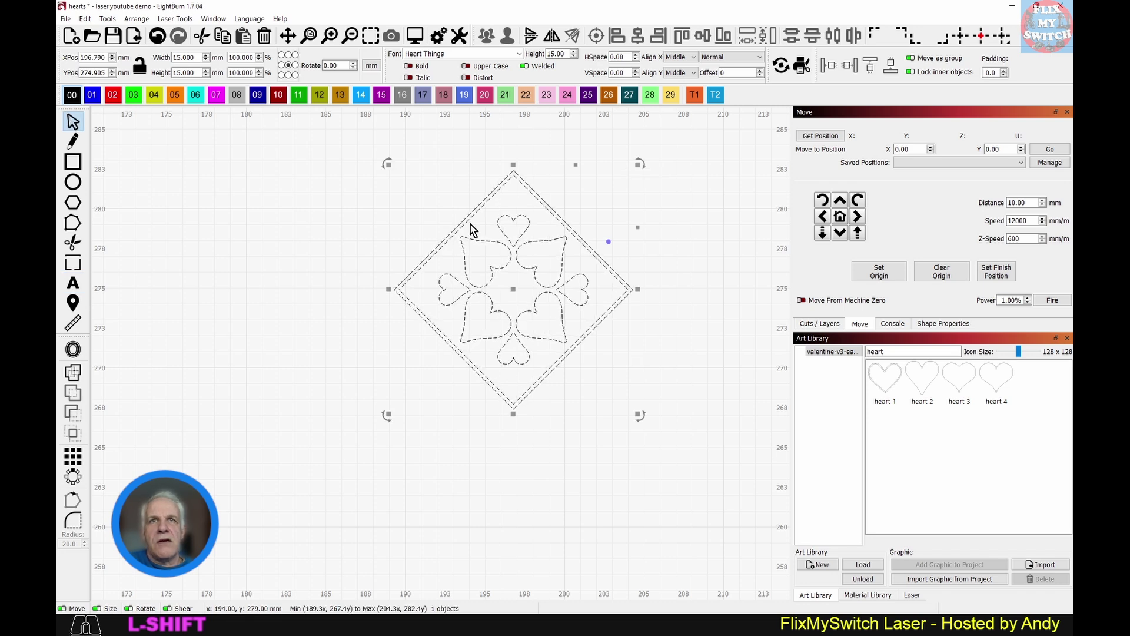
pyautogui.rightClick(535, 245)
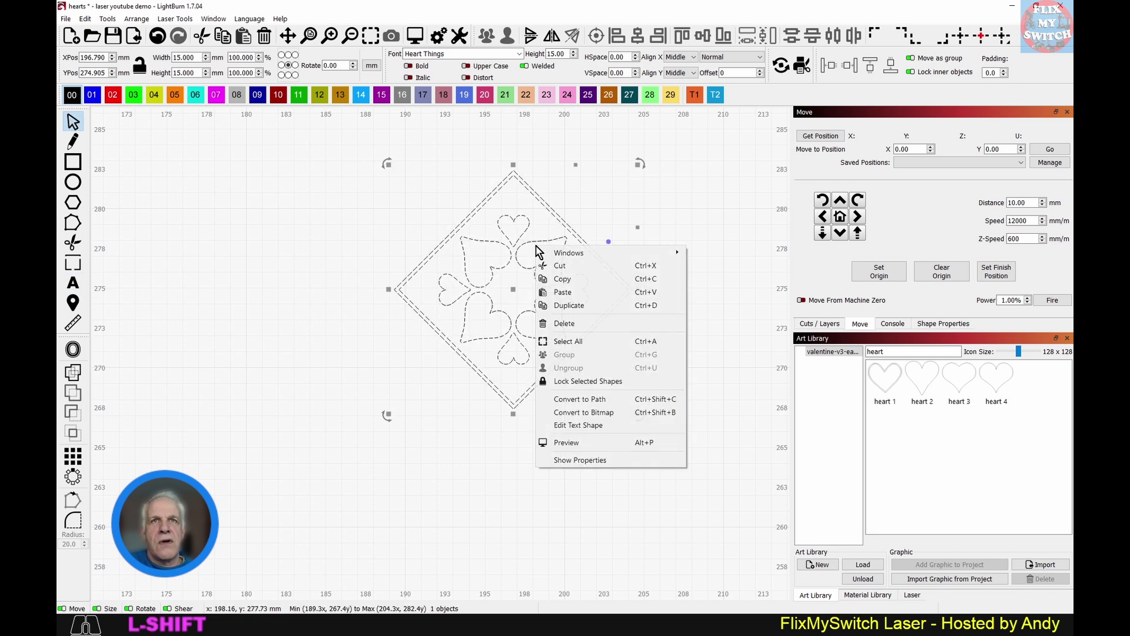
pyautogui.click(596, 405)
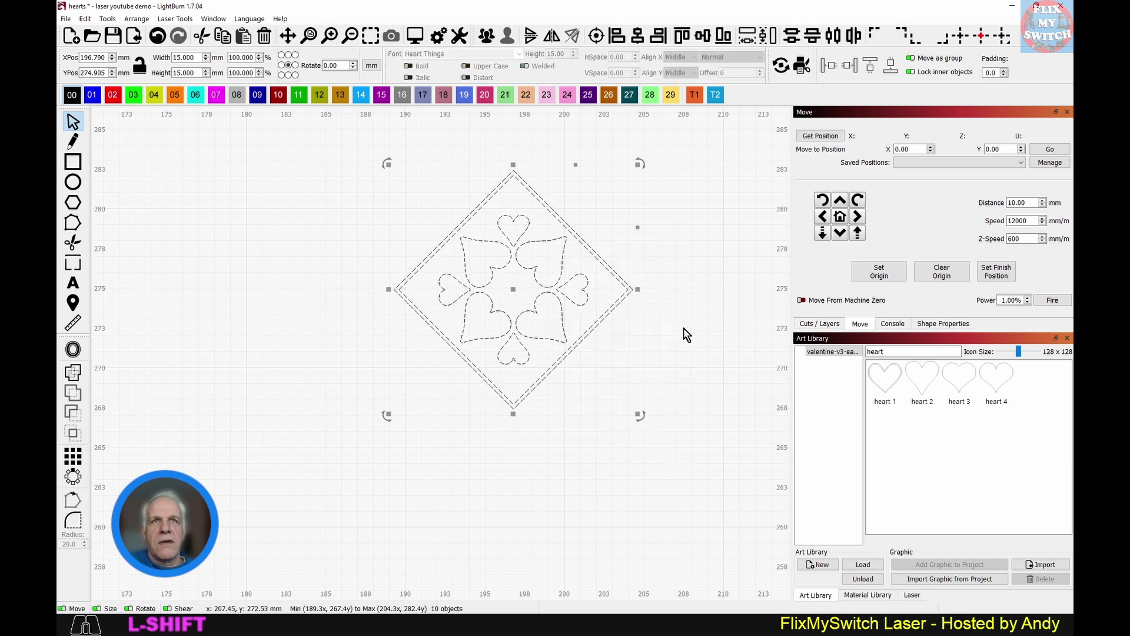
# - Move one large slanted heart out of the diamond to about X 206, Y 281 mm and rotate it upright, point down
pyautogui.click(563, 257)
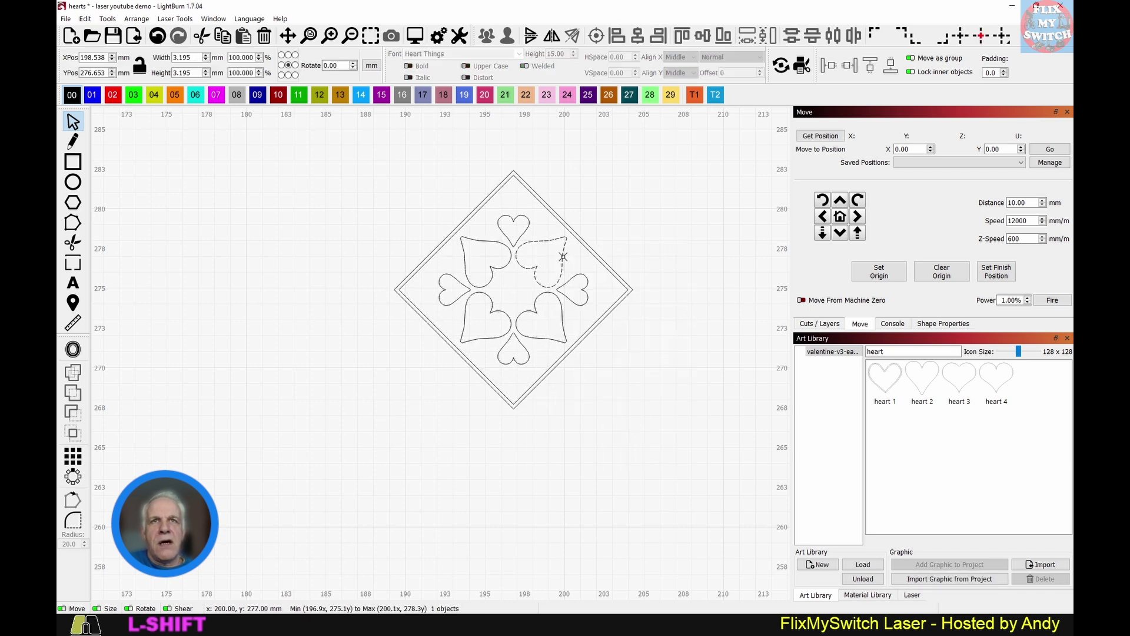
pyautogui.moveTo(539, 261); pyautogui.dragTo(651, 187)
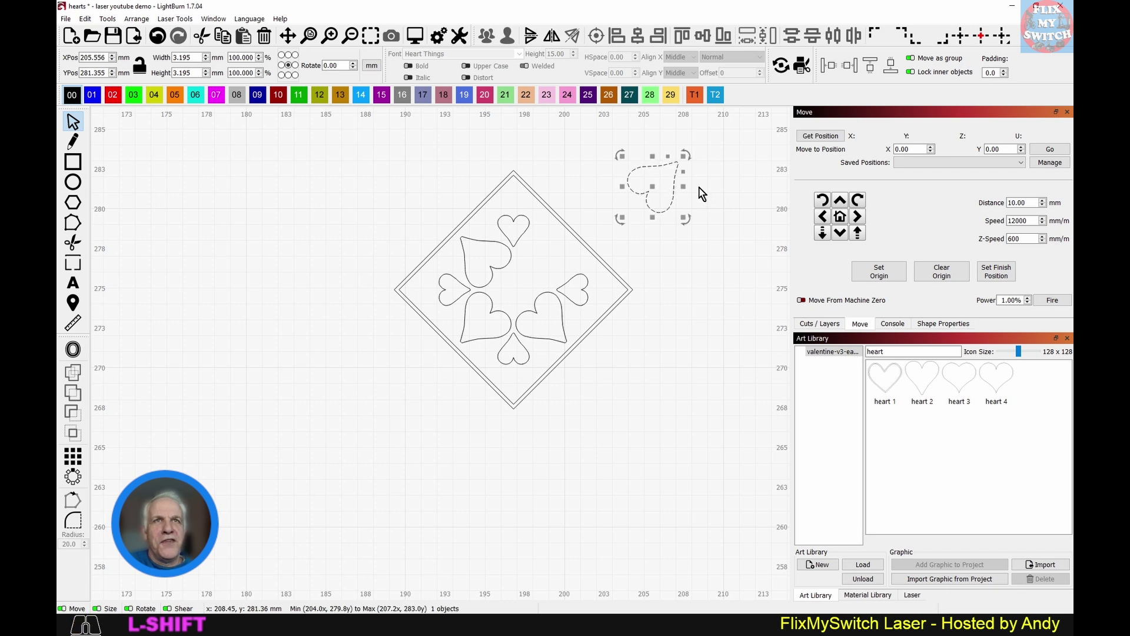
pyautogui.scroll(5, 625, 242)
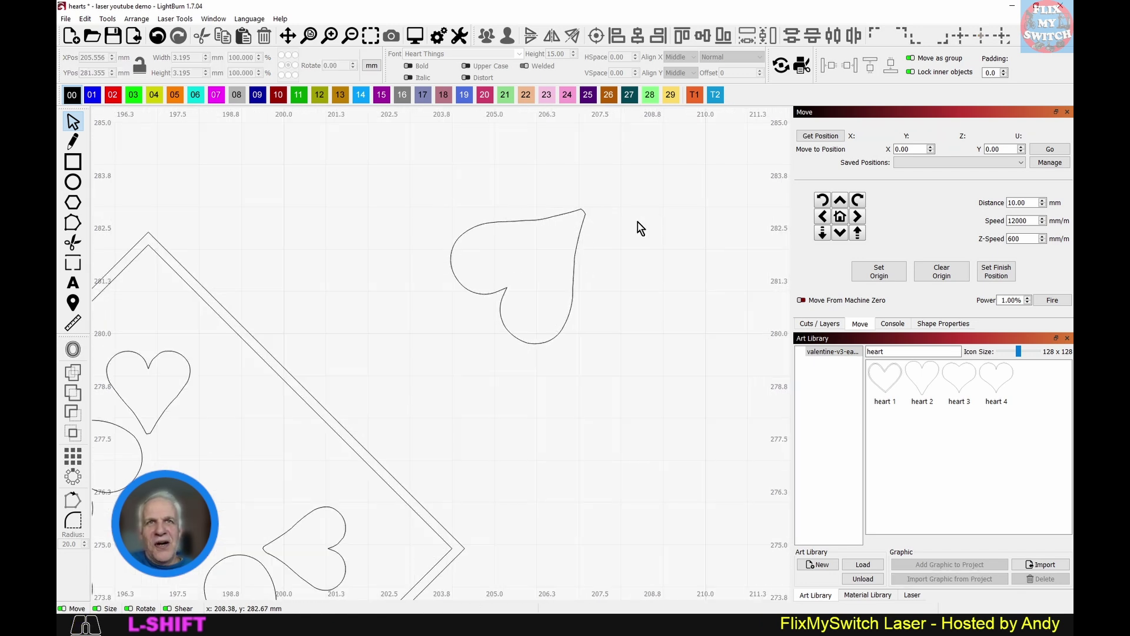
pyautogui.moveTo(585, 220); pyautogui.dragTo(585, 220)
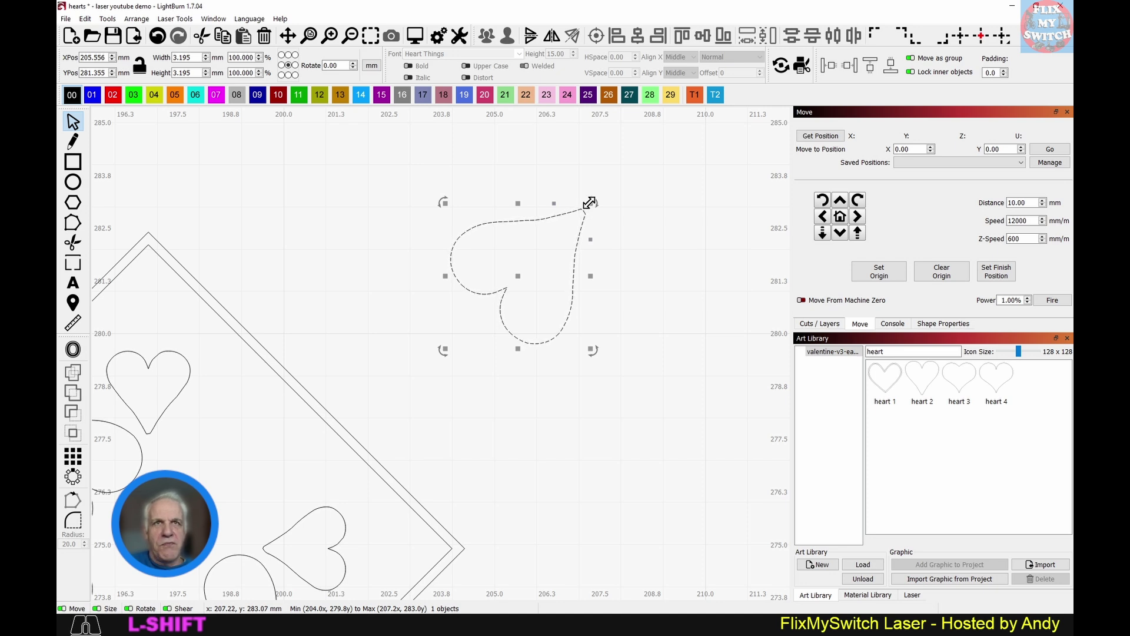
pyautogui.moveTo(594, 201); pyautogui.dragTo(522, 383)
pyautogui.click(664, 351)
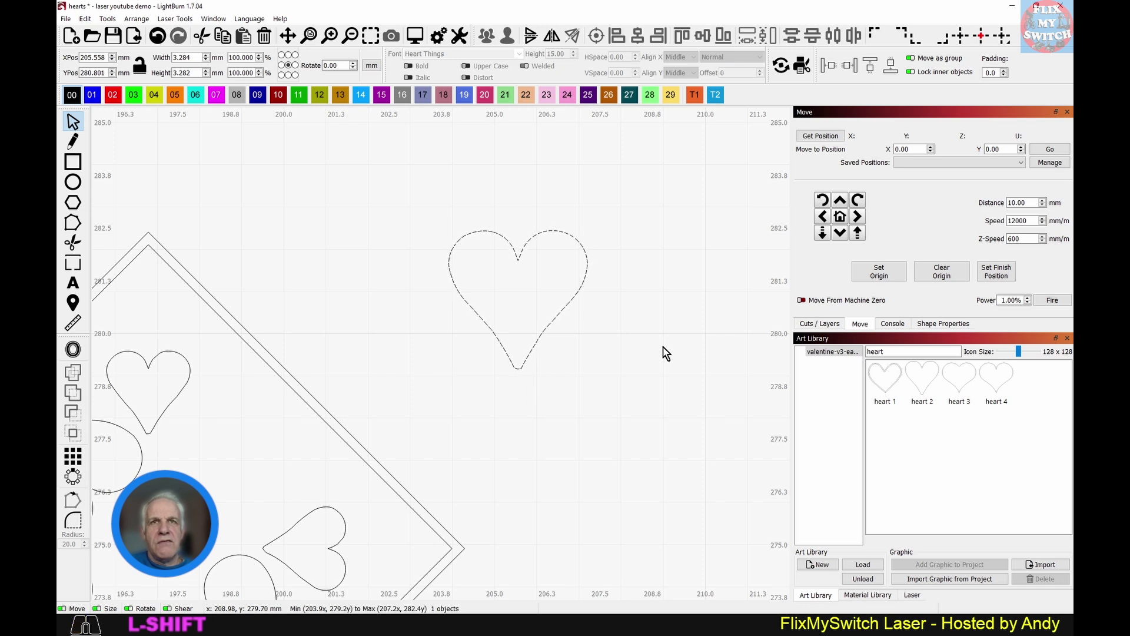
# - Edit the extracted heart's nodes and pull the middle node of its blunt tip down, making the heart about 3.32 mm high
pyautogui.scroll(2, 585, 350)
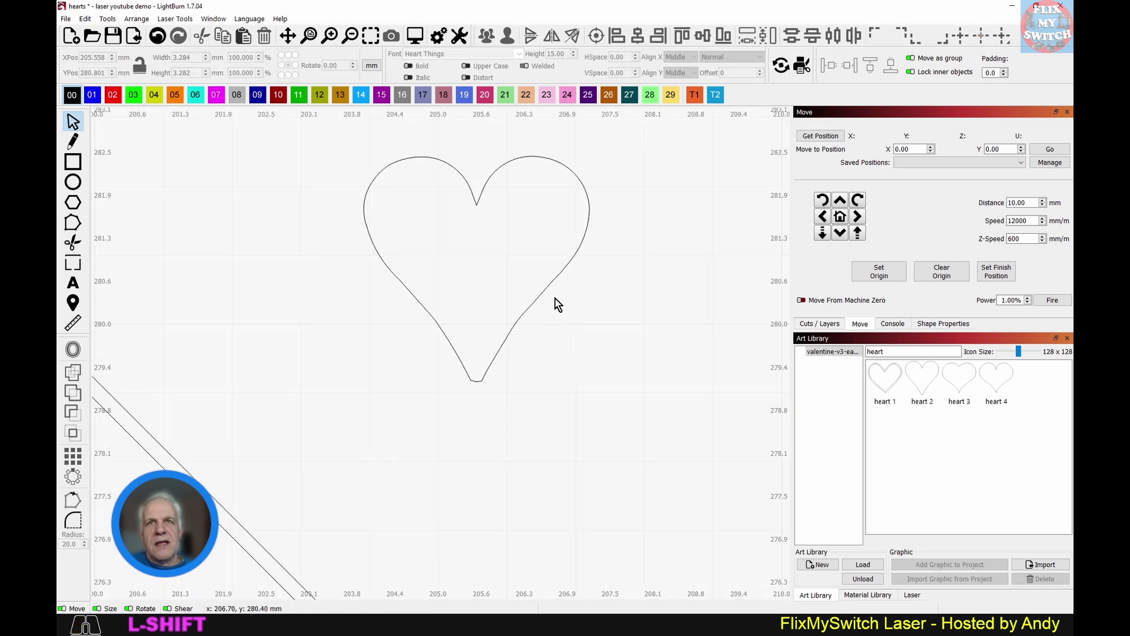
pyautogui.scroll(5, 556, 298)
pyautogui.scroll(2, 464, 392)
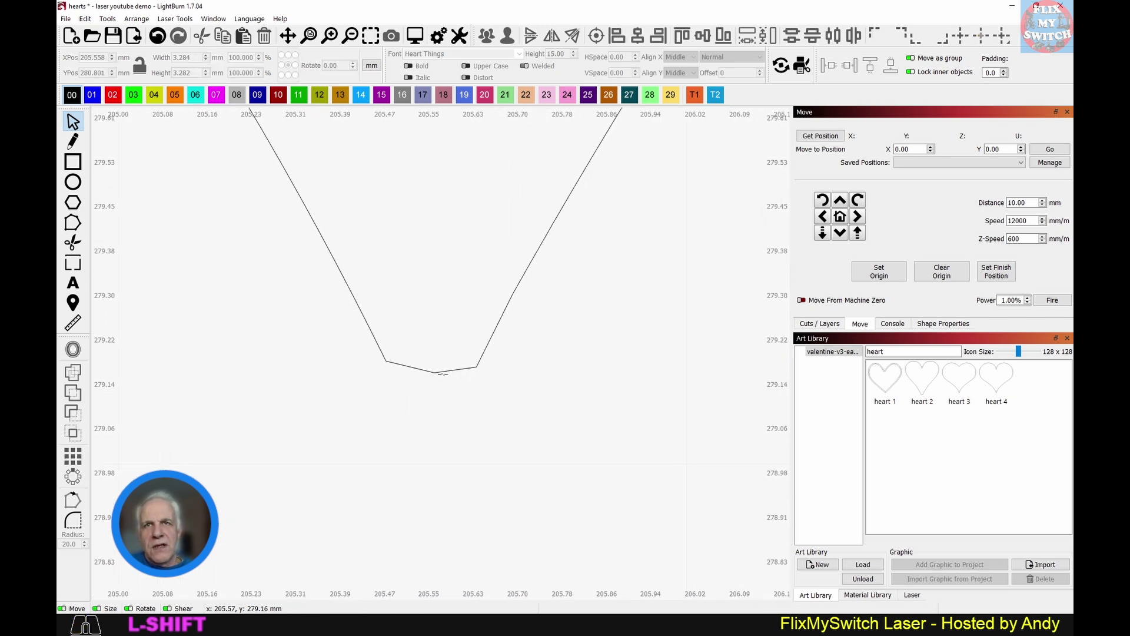
pyautogui.scroll(-6, 542, 348)
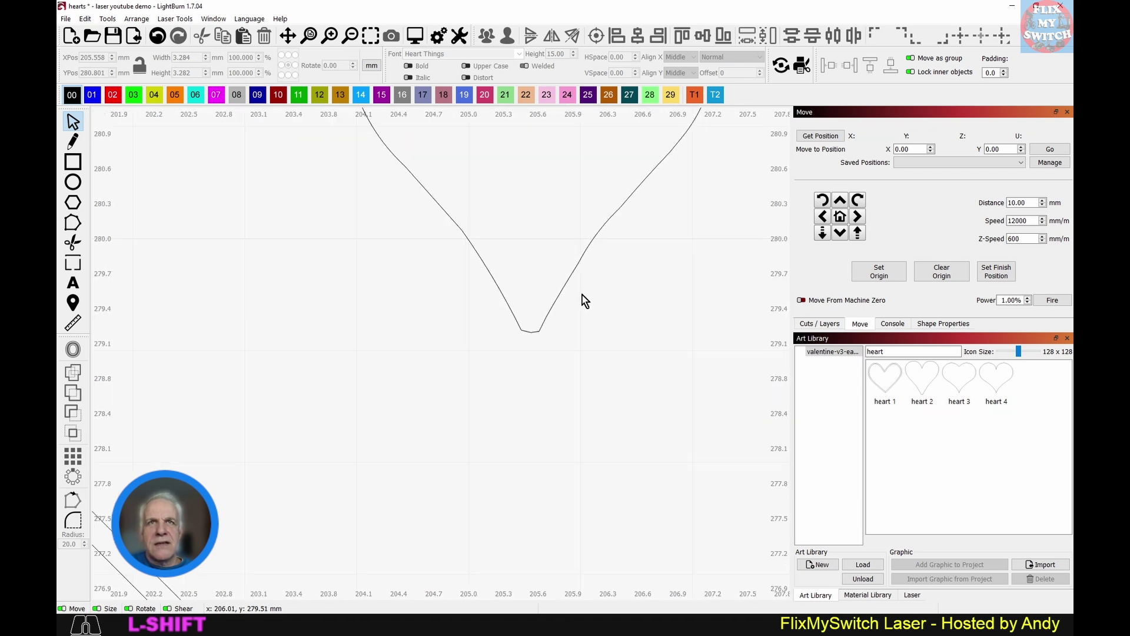
pyautogui.moveTo(608, 267); pyautogui.dragTo(609, 282)
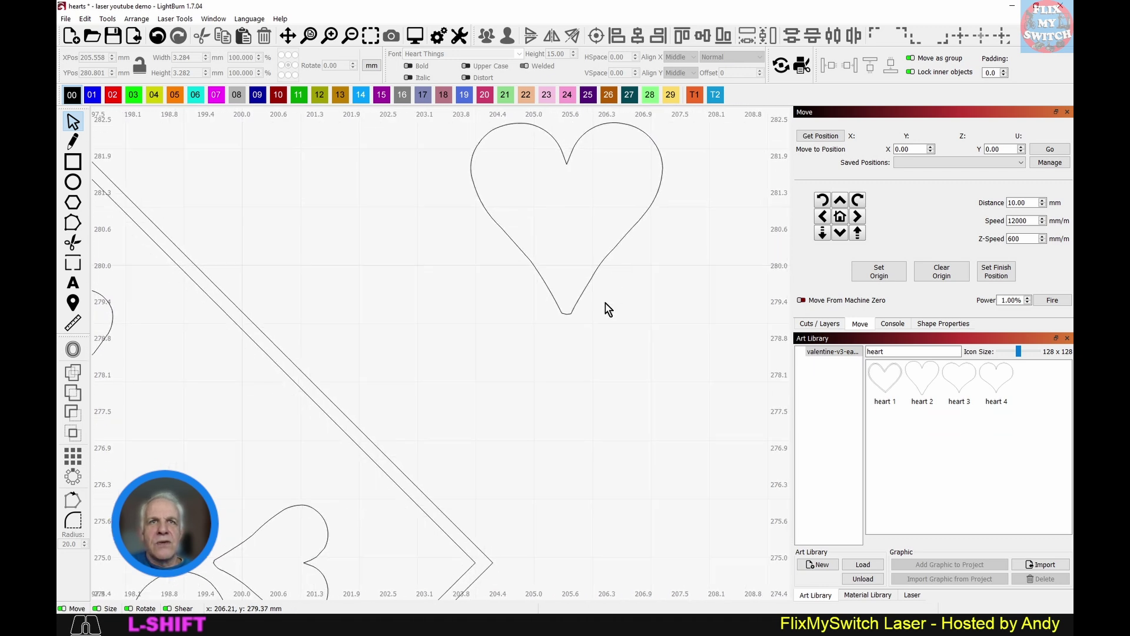
pyautogui.scroll(2, 574, 320)
pyautogui.click(572, 284)
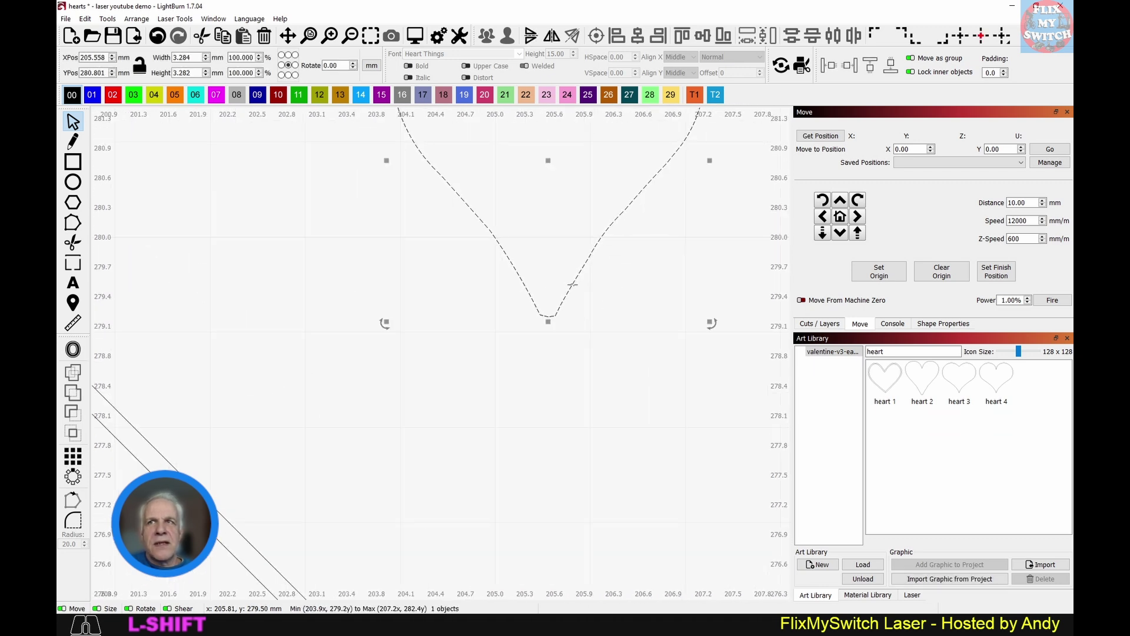
pyautogui.click(73, 222)
pyautogui.scroll(3, 543, 327)
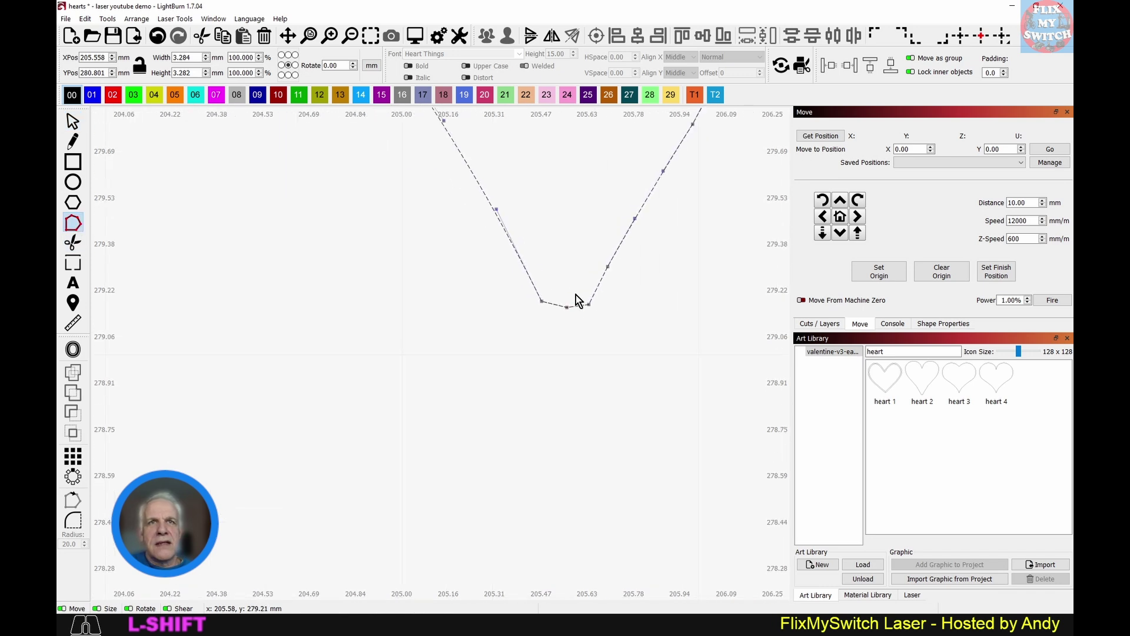
pyautogui.scroll(2, 575, 301)
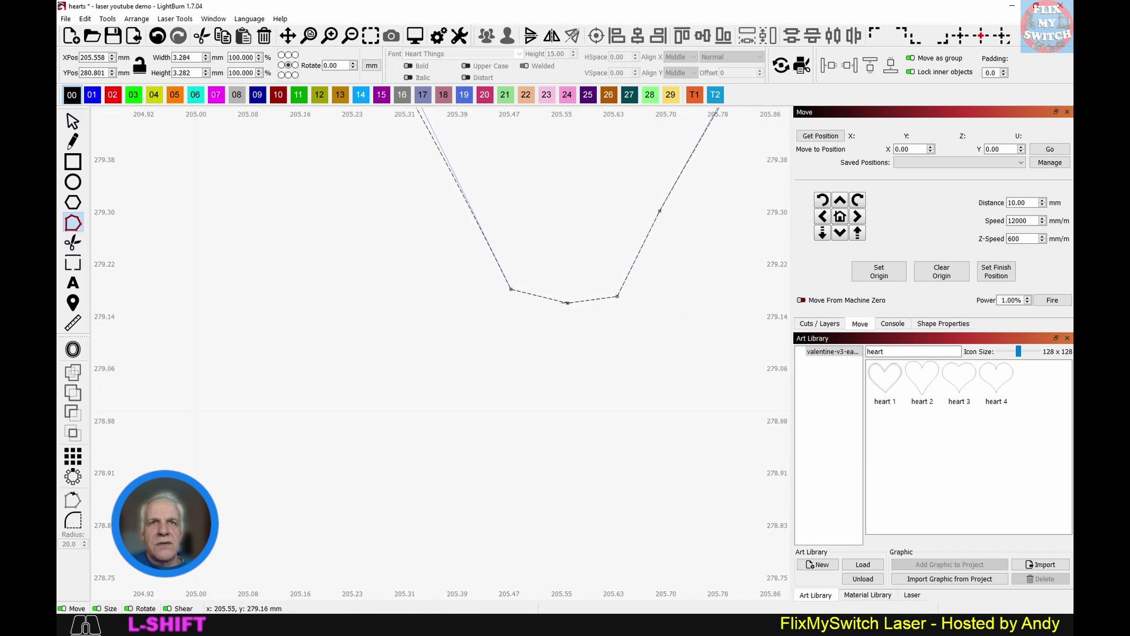
pyautogui.moveTo(567, 303); pyautogui.dragTo(568, 323)
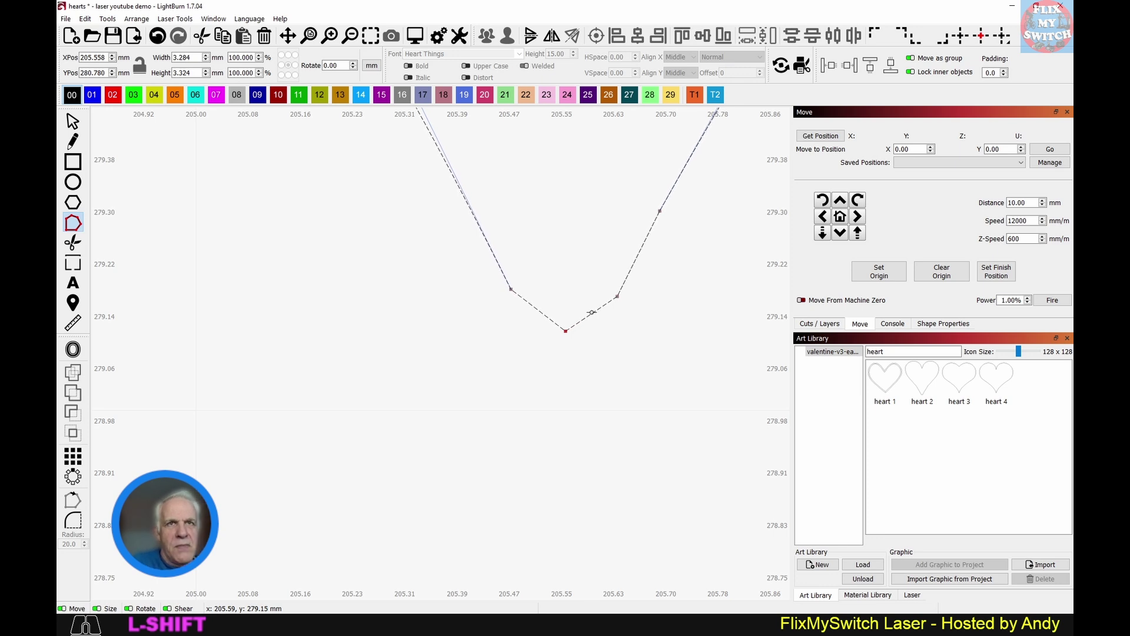
# - Insert a midpoint on each segment beside the heart's lowest node and move both new nodes outward to round the tip
pyautogui.press('m')
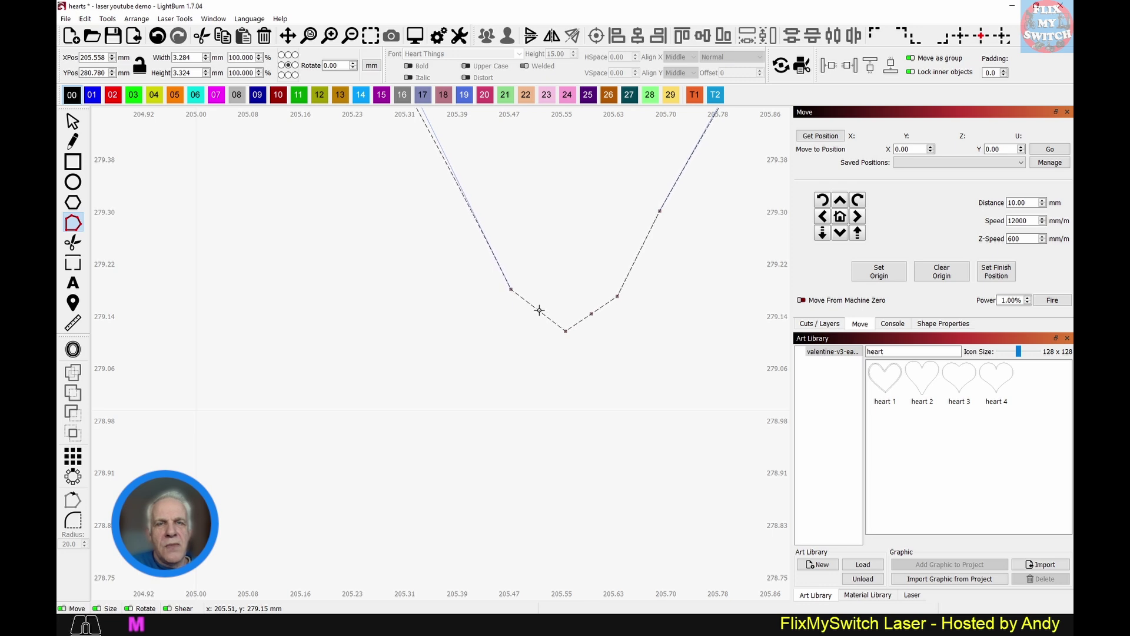
pyautogui.moveTo(539, 311); pyautogui.dragTo(597, 322)
pyautogui.click(594, 347)
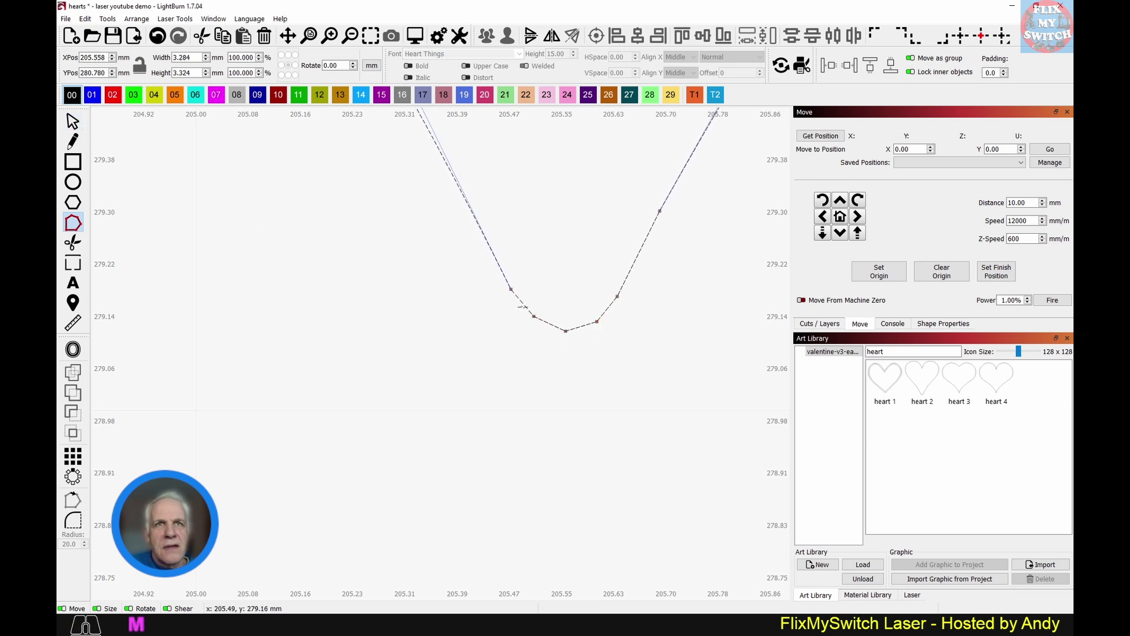
# - Add midpoints to the remaining short segments around the heart's tip and shift them outward into a smooth curve
pyautogui.scroll(3, 565, 323)
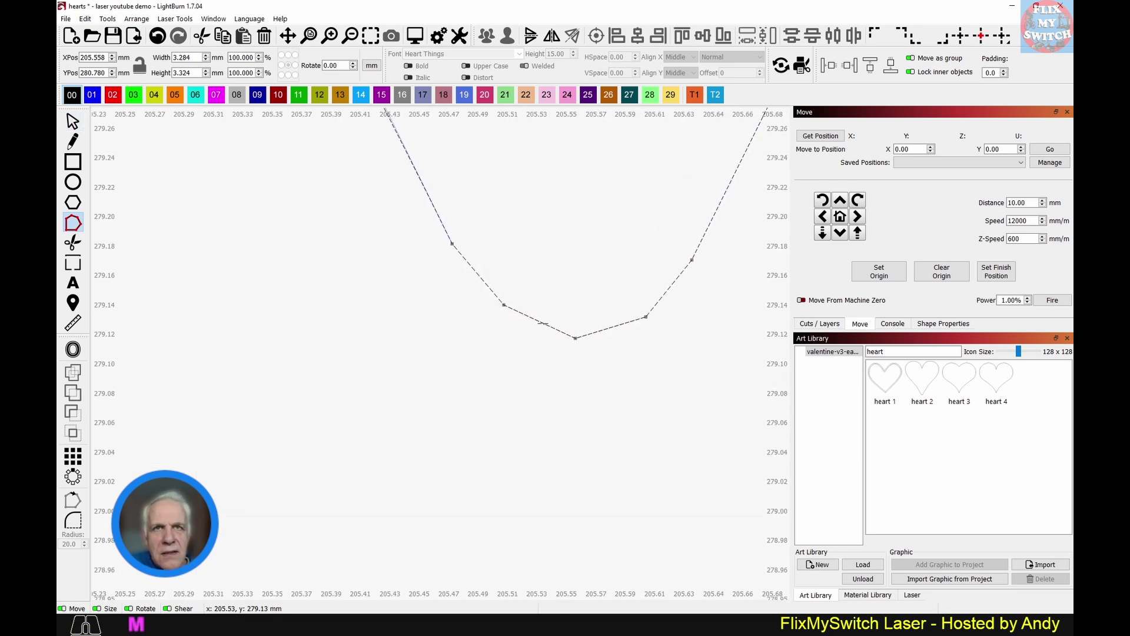
pyautogui.click(540, 323)
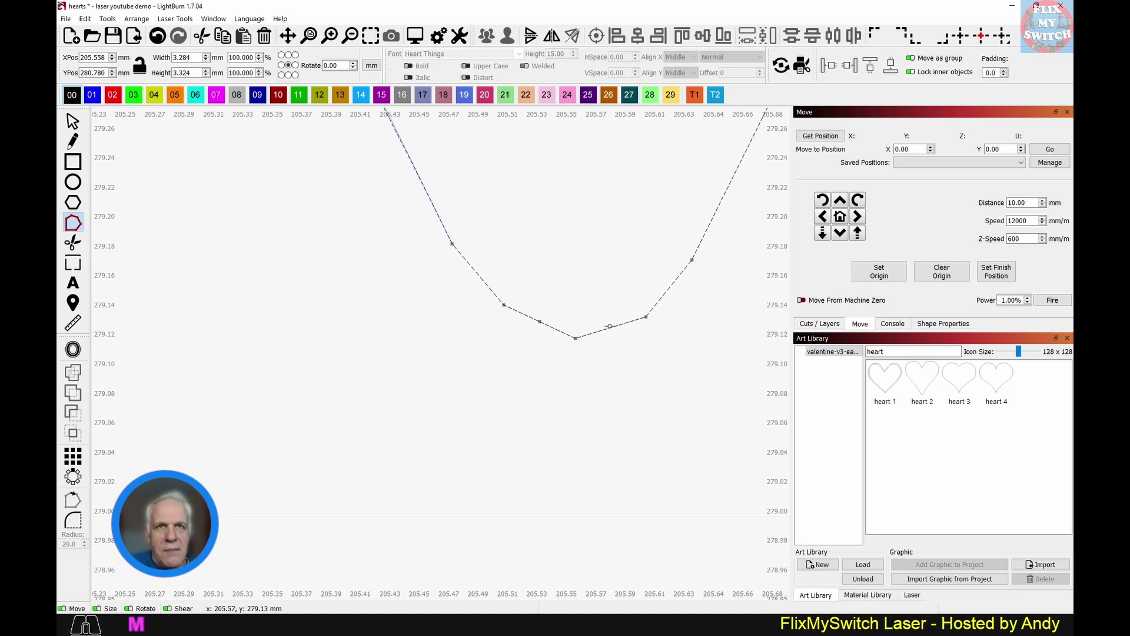
pyautogui.click(700, 247)
pyautogui.click(476, 273)
pyautogui.click(477, 273)
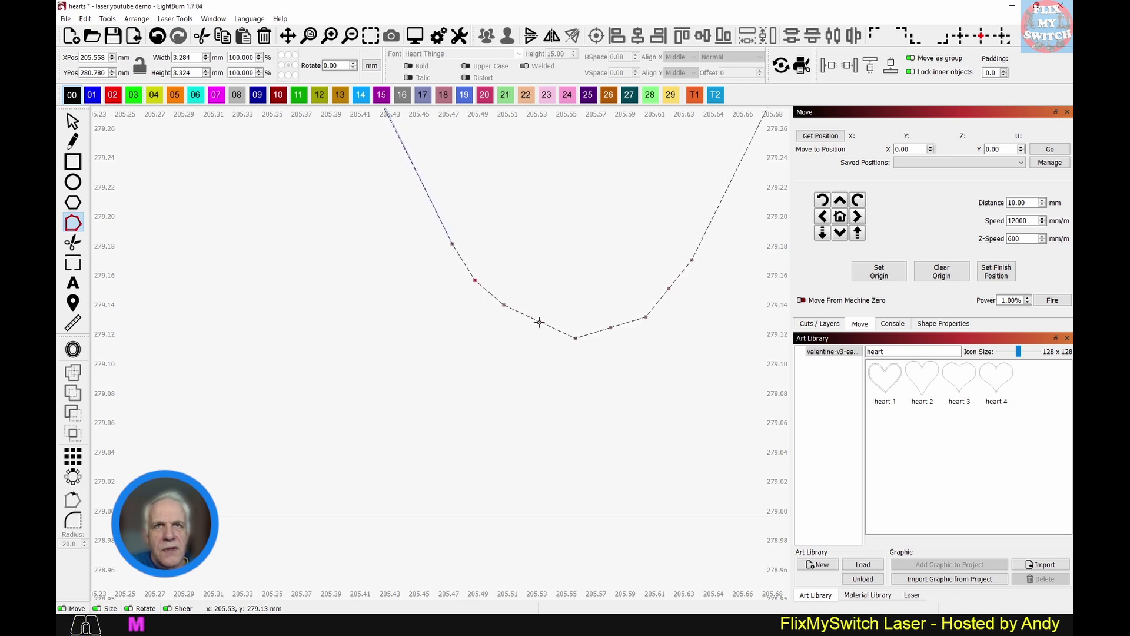
pyautogui.click(539, 324)
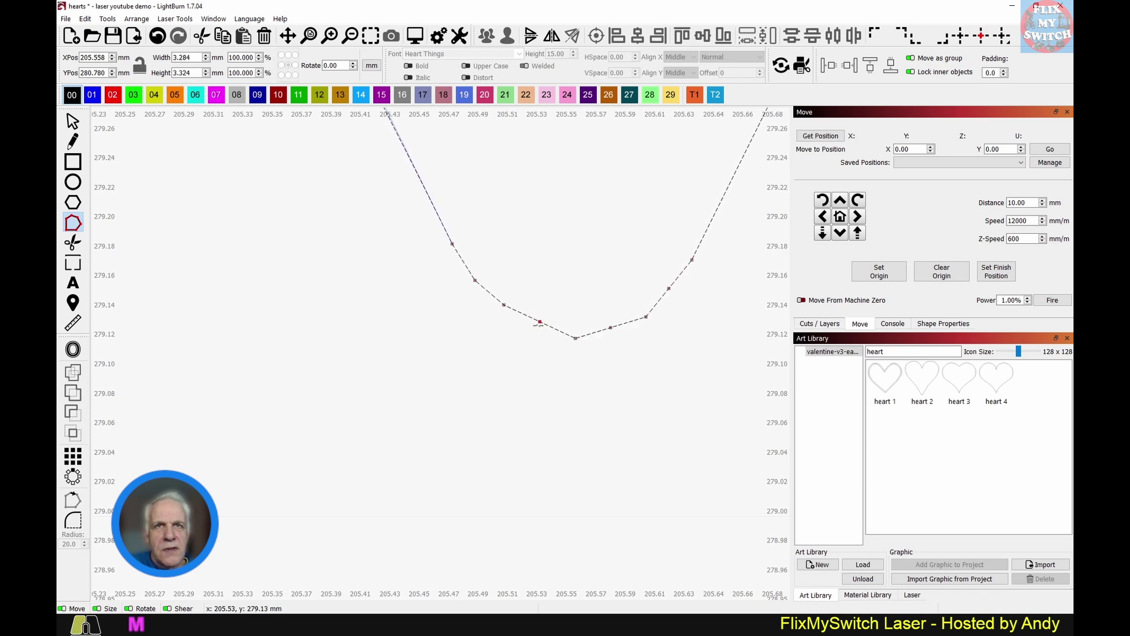
pyautogui.click(612, 331)
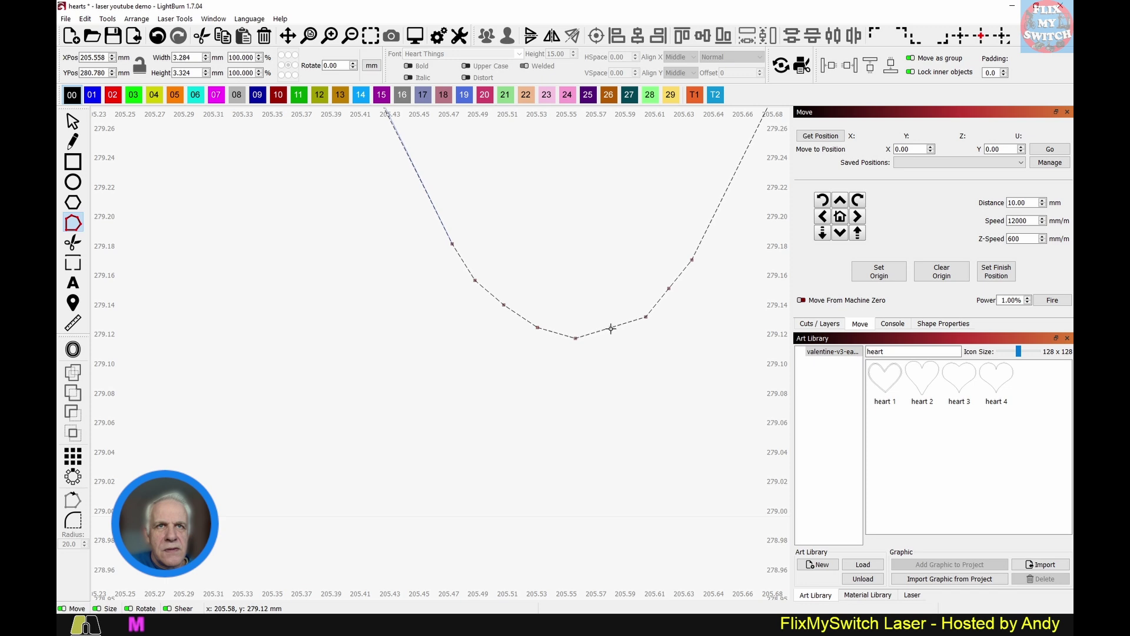
pyautogui.click(669, 289)
pyautogui.scroll(-5, 668, 330)
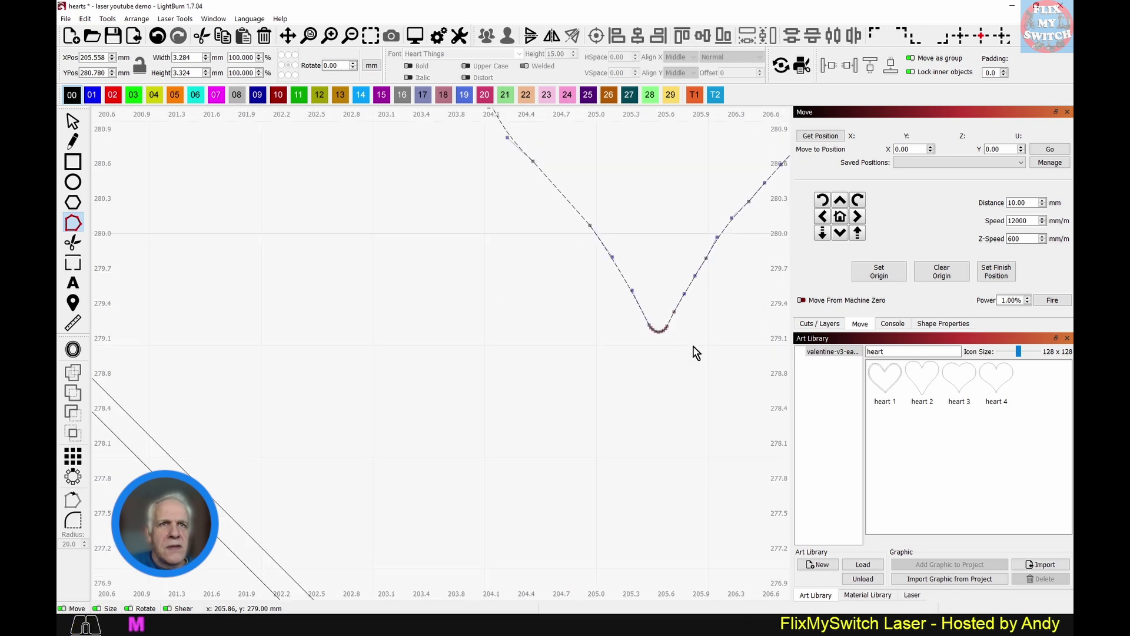
pyautogui.scroll(-2, 694, 351)
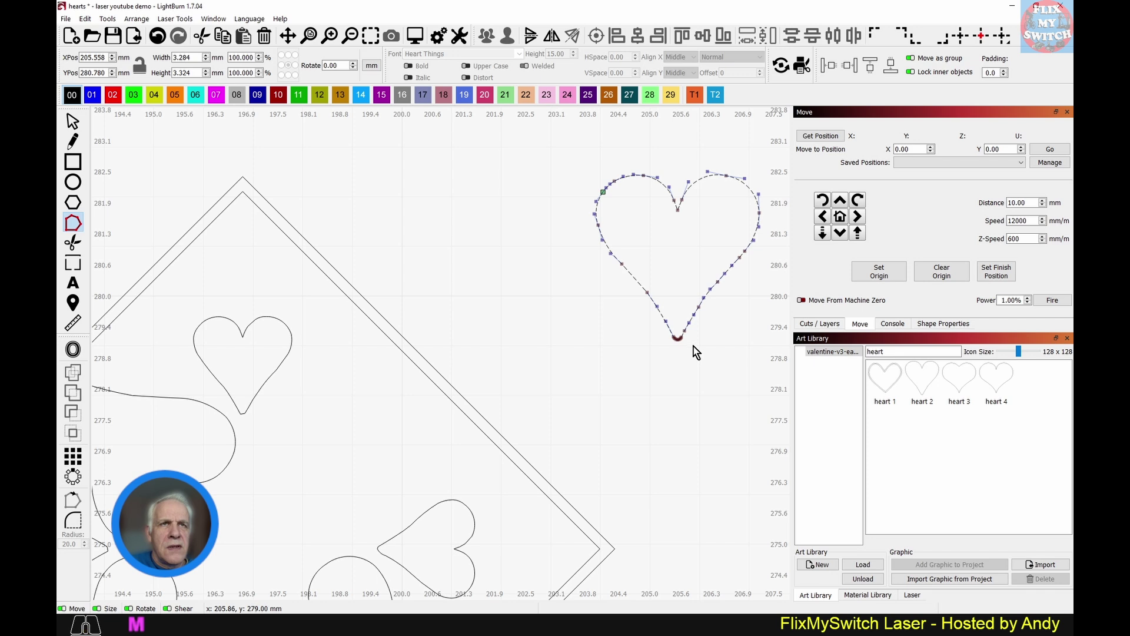
pyautogui.click(72, 120)
# - Move the smoothed heart to about X 213, Y 282 mm and enlarge it proportionally to about 154 by 156 mm
pyautogui.scroll(2, 686, 353)
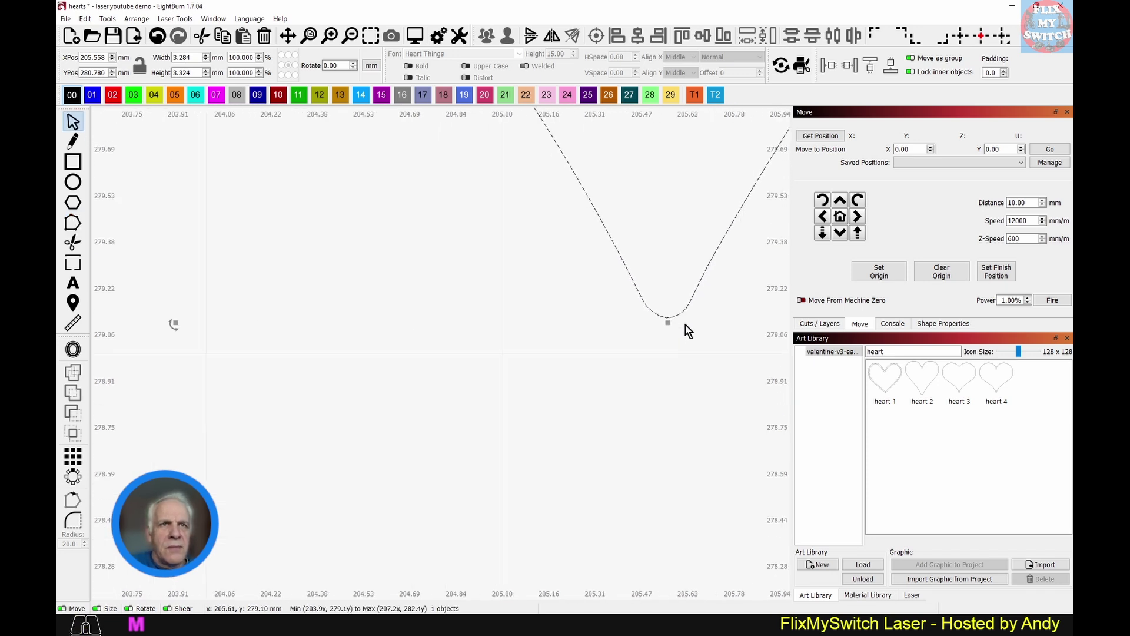
pyautogui.scroll(-3, 685, 325)
pyautogui.scroll(2, 596, 334)
pyautogui.scroll(-4, 596, 334)
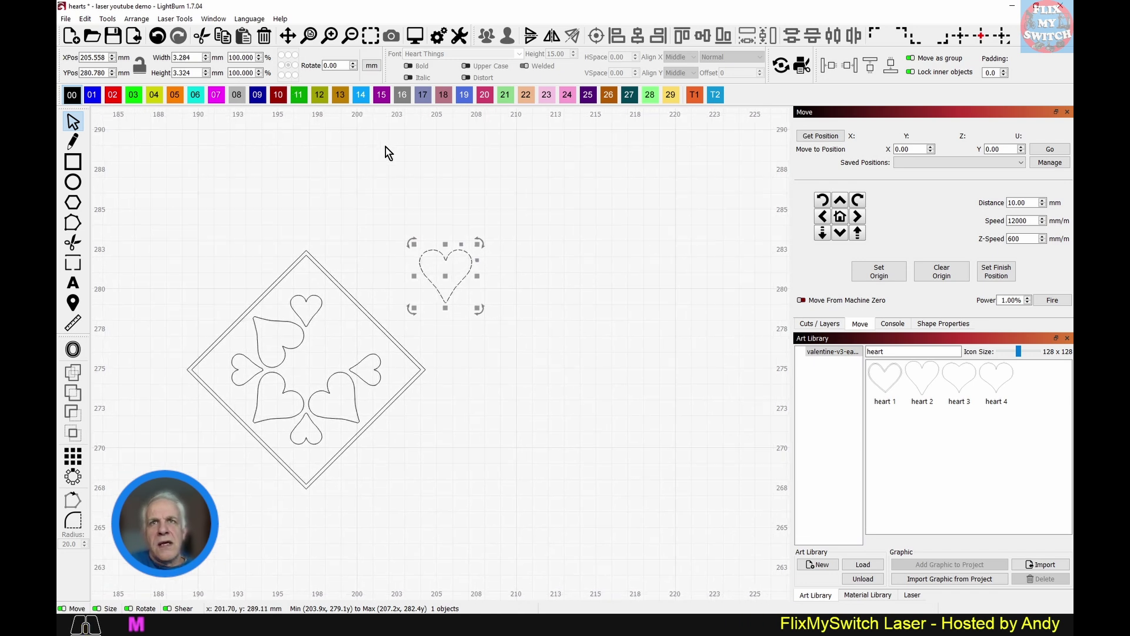
pyautogui.press('ctrl')
pyautogui.moveTo(479, 243); pyautogui.dragTo(598, 185)
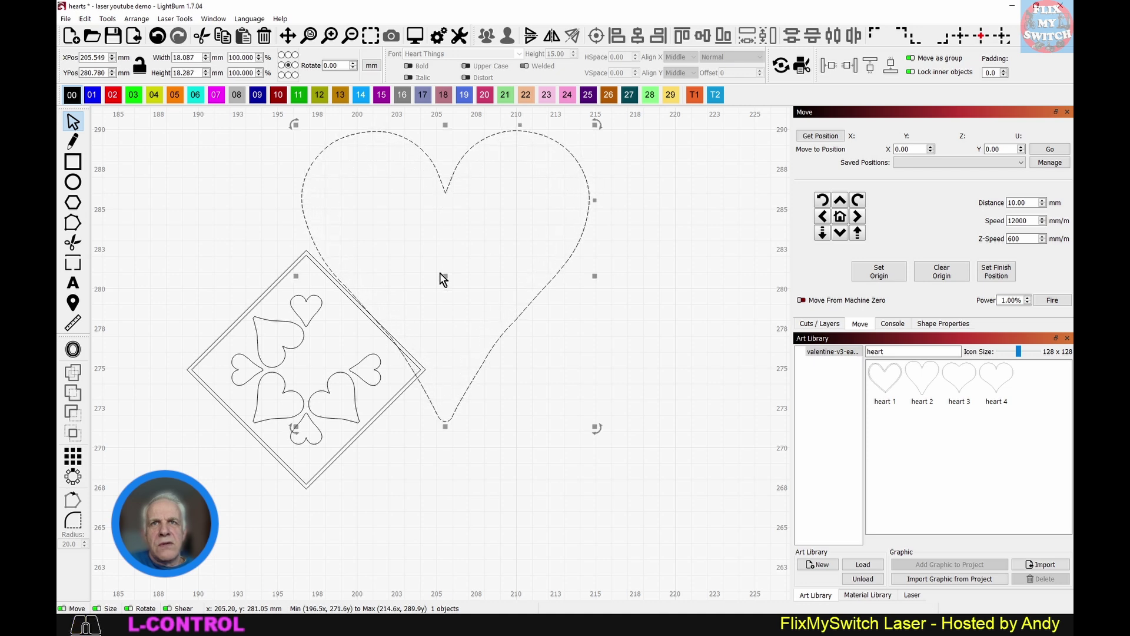
pyautogui.moveTo(444, 273); pyautogui.dragTo(764, 131)
pyautogui.scroll(-5, 617, 278)
pyautogui.scroll(-3, 628, 275)
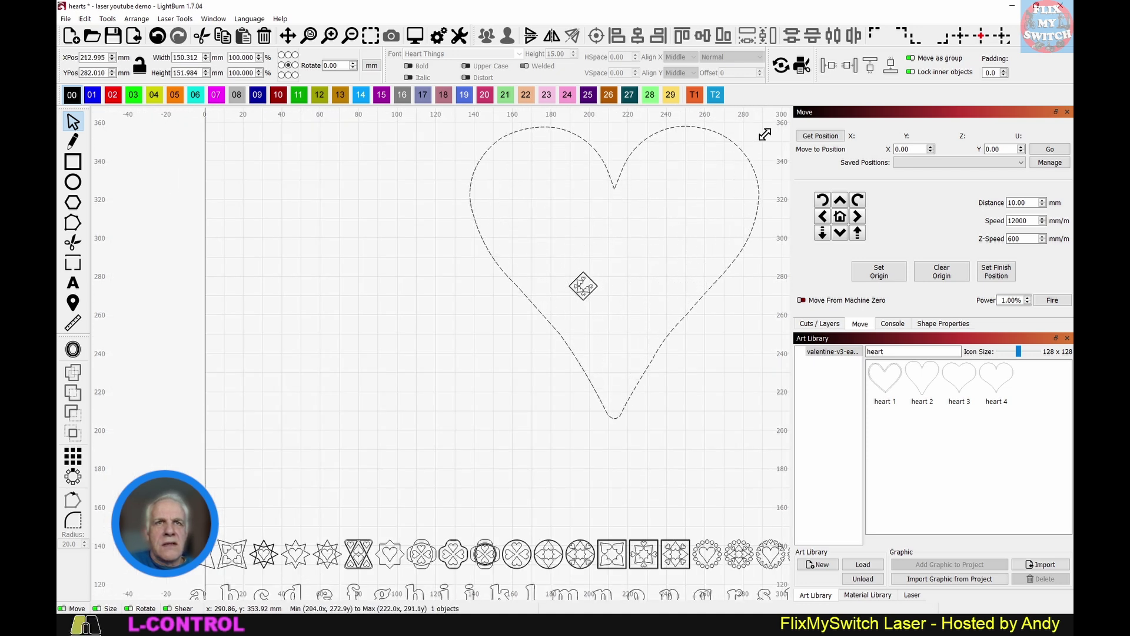
pyautogui.scroll(-3, 683, 235)
pyautogui.hscroll(2, 645, 248)
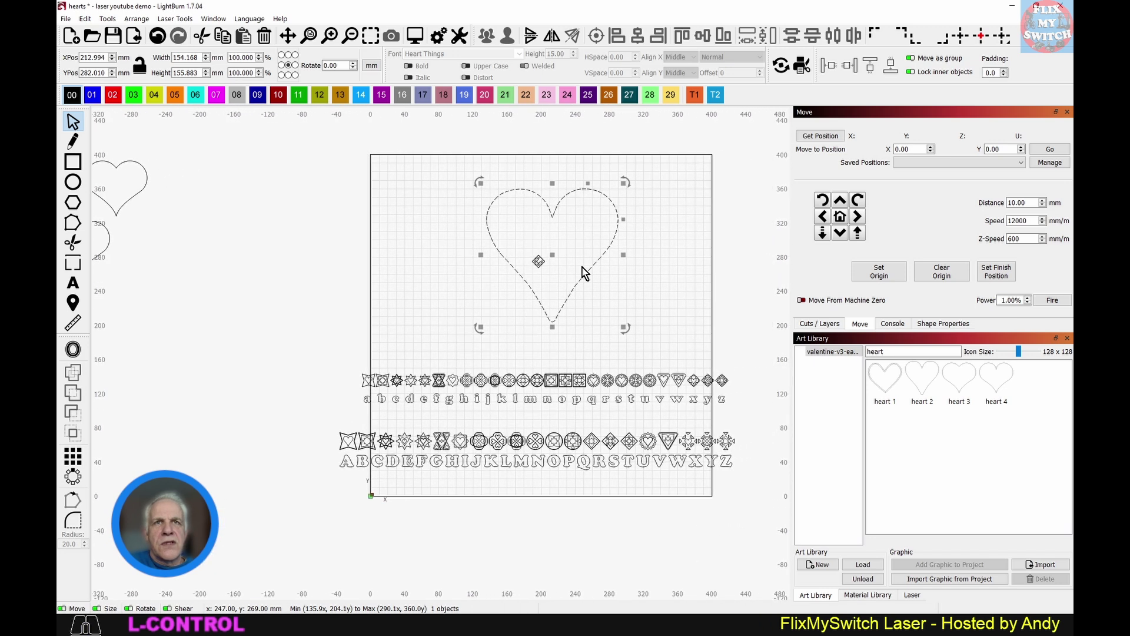
# - Edit the enlarged heart's nodes and insert a midpoint on each of the short straight segments around its bottom tip
pyautogui.click(595, 328)
pyautogui.scroll(8, 550, 324)
pyautogui.scroll(3, 555, 325)
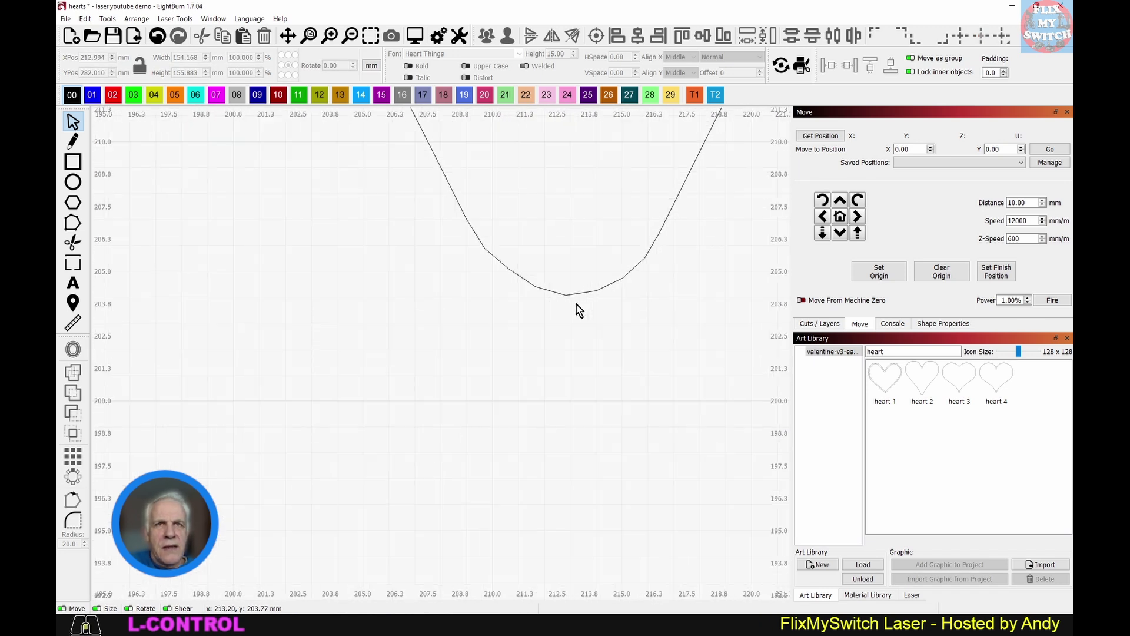
pyautogui.scroll(3, 577, 305)
pyautogui.scroll(-3, 579, 295)
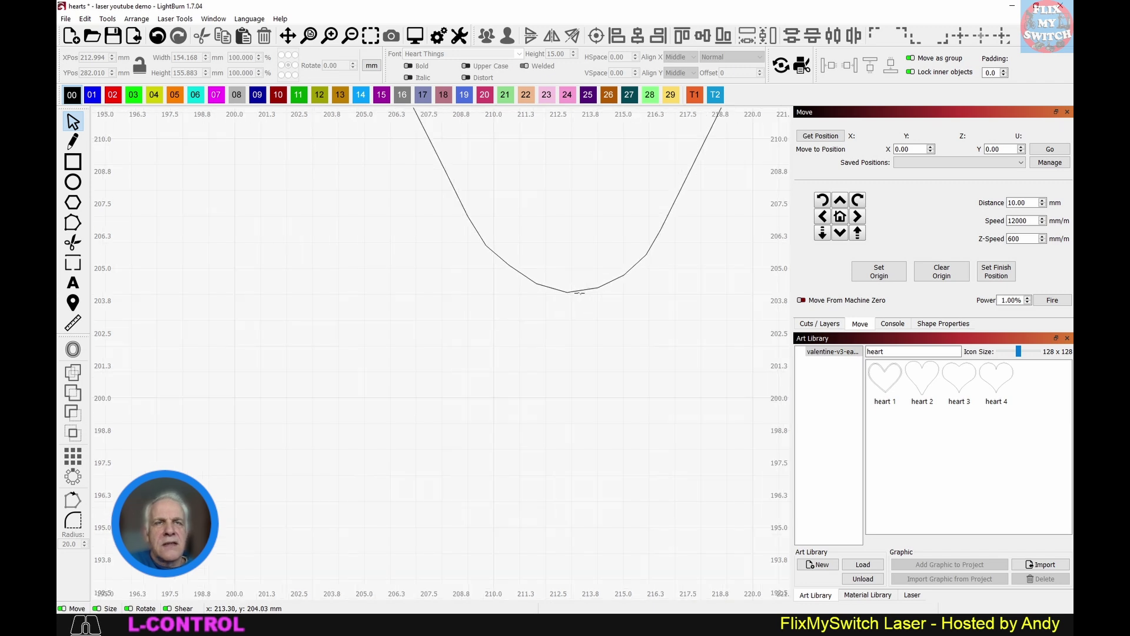
pyautogui.scroll(3, 580, 293)
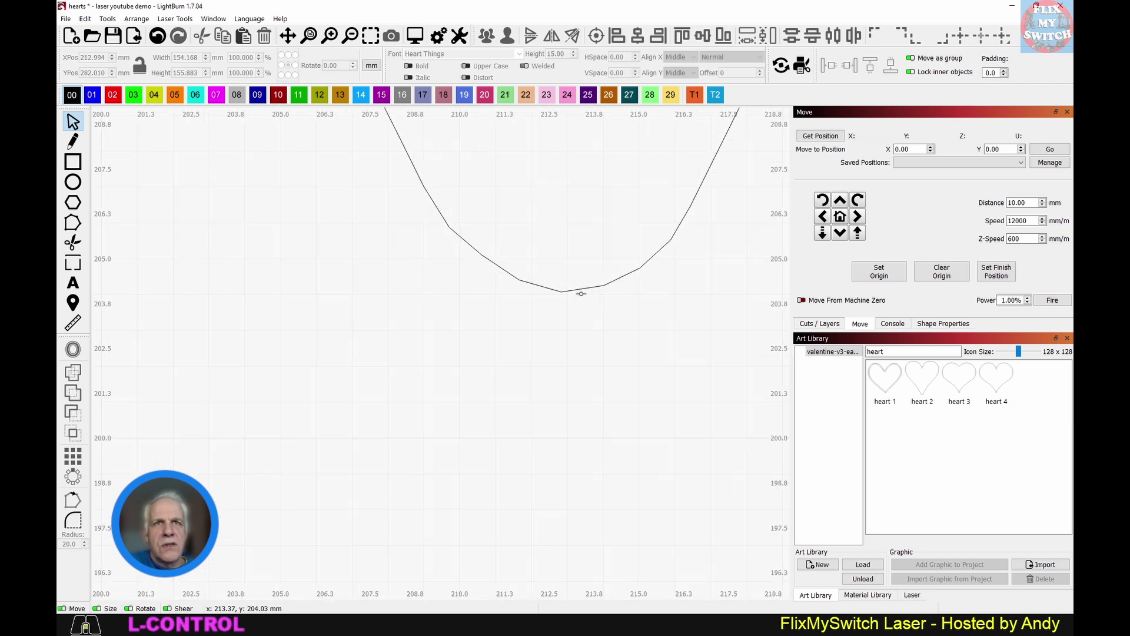
pyautogui.click(582, 288)
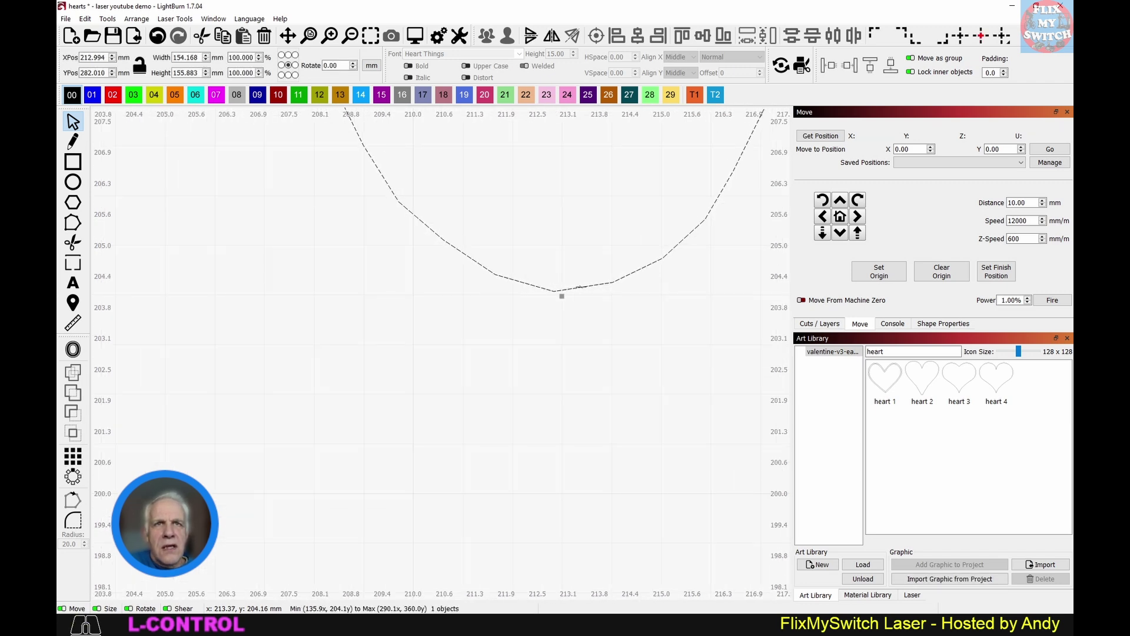
pyautogui.click(73, 223)
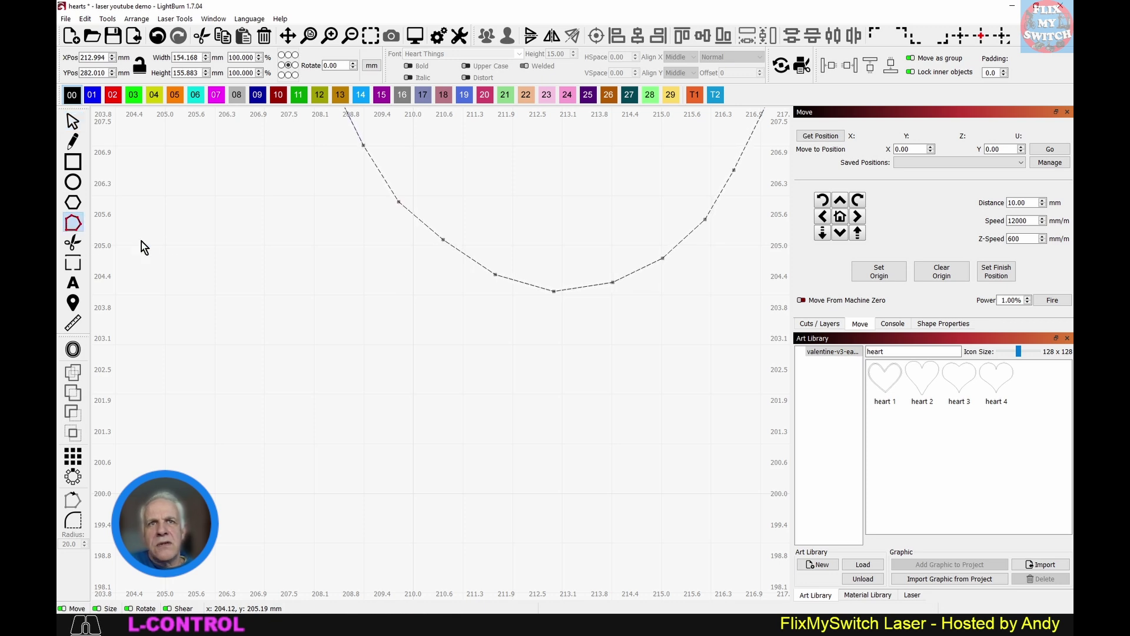
pyautogui.press('i')
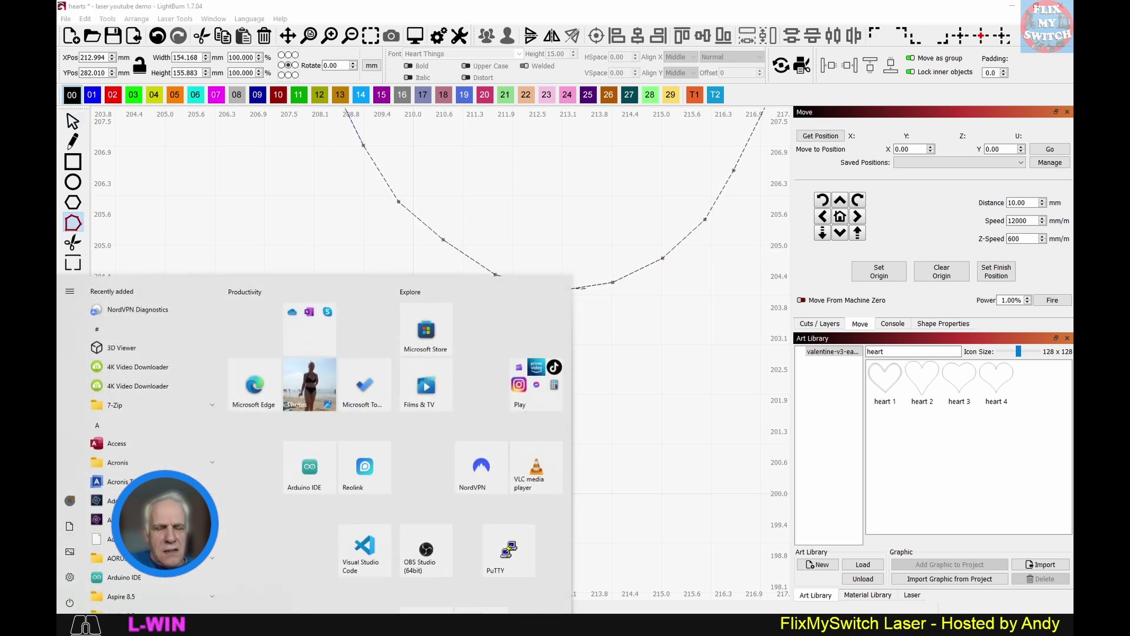
pyautogui.press('super')
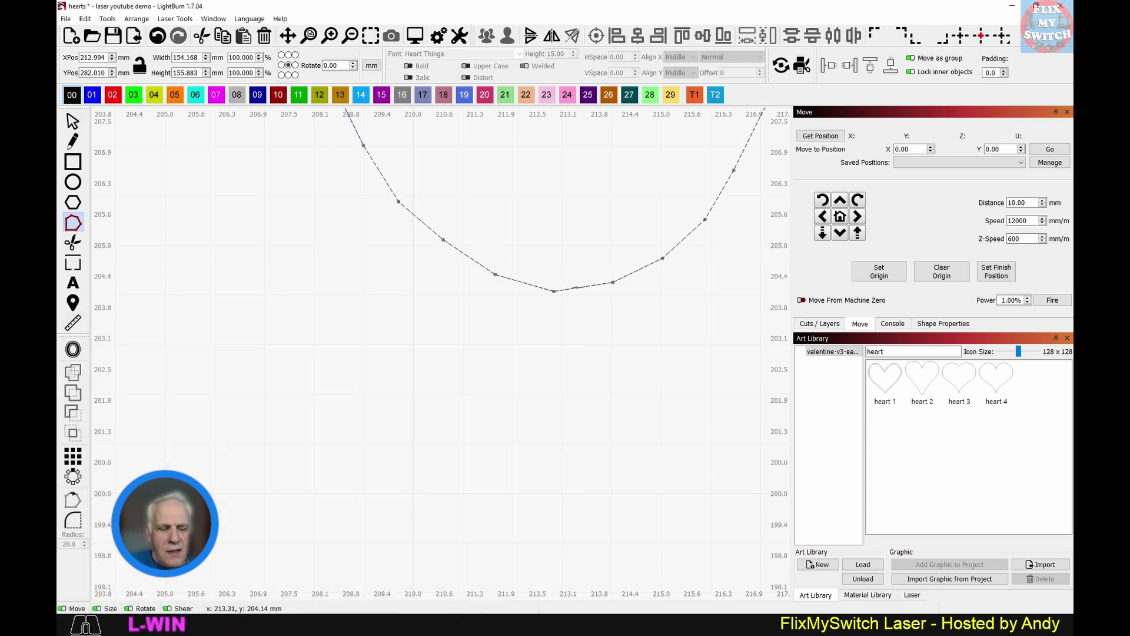
pyautogui.press('m')
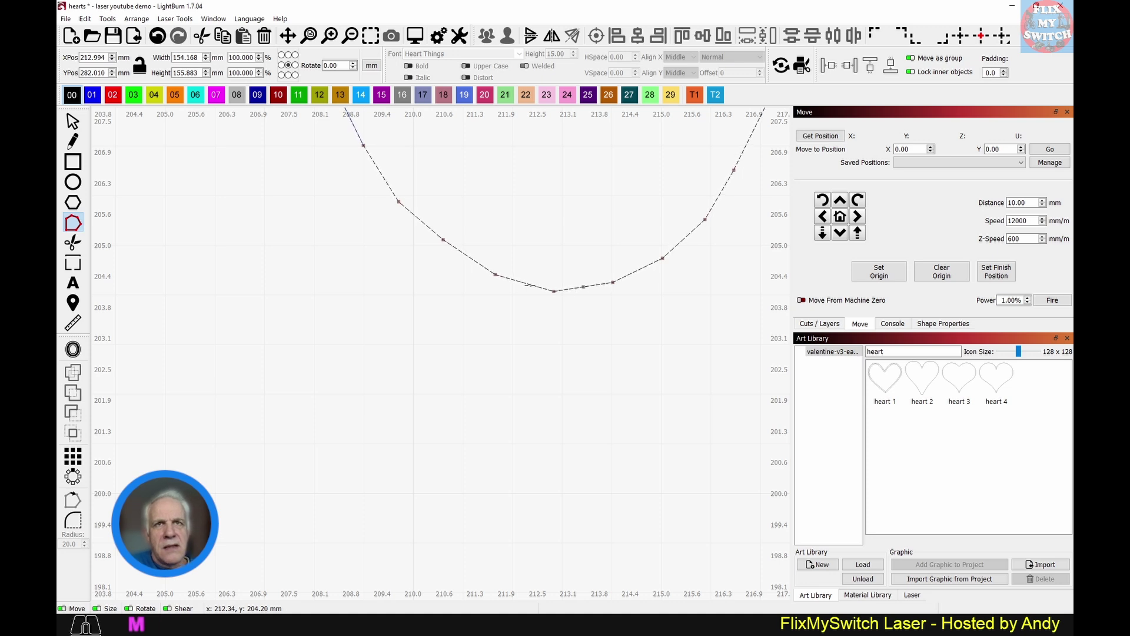
pyautogui.press('m')
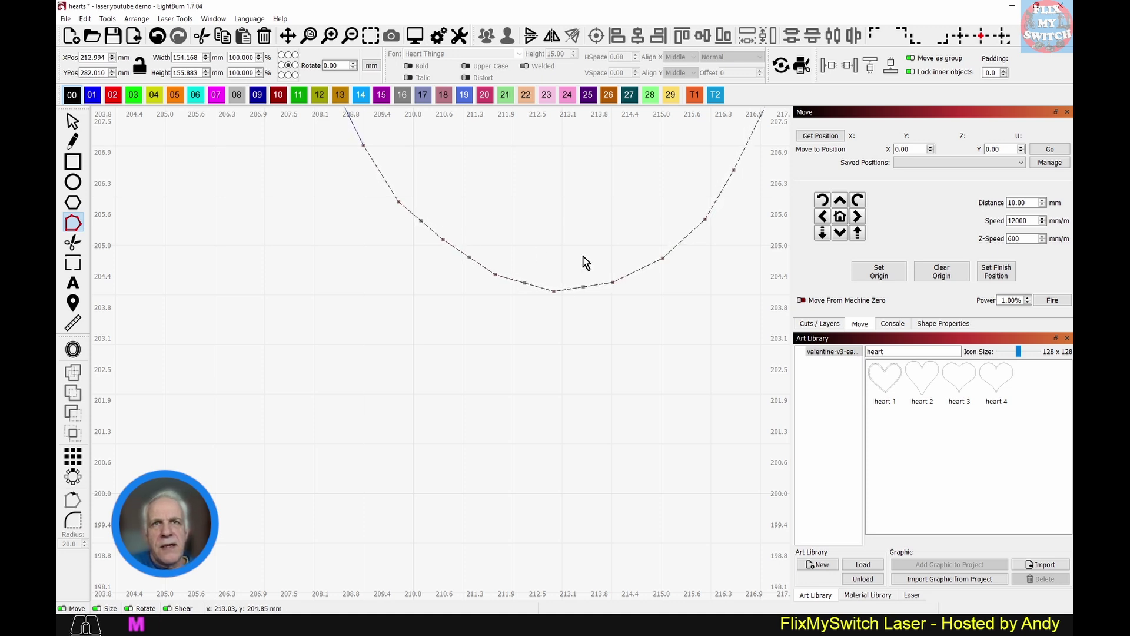
pyautogui.press('m')
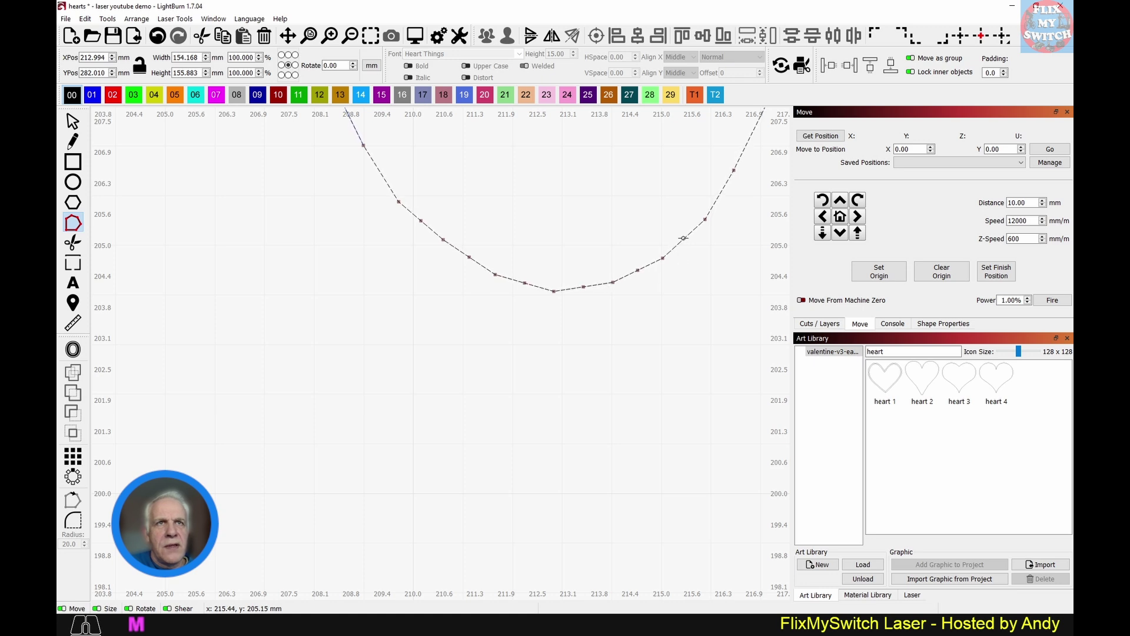
pyautogui.click(73, 121)
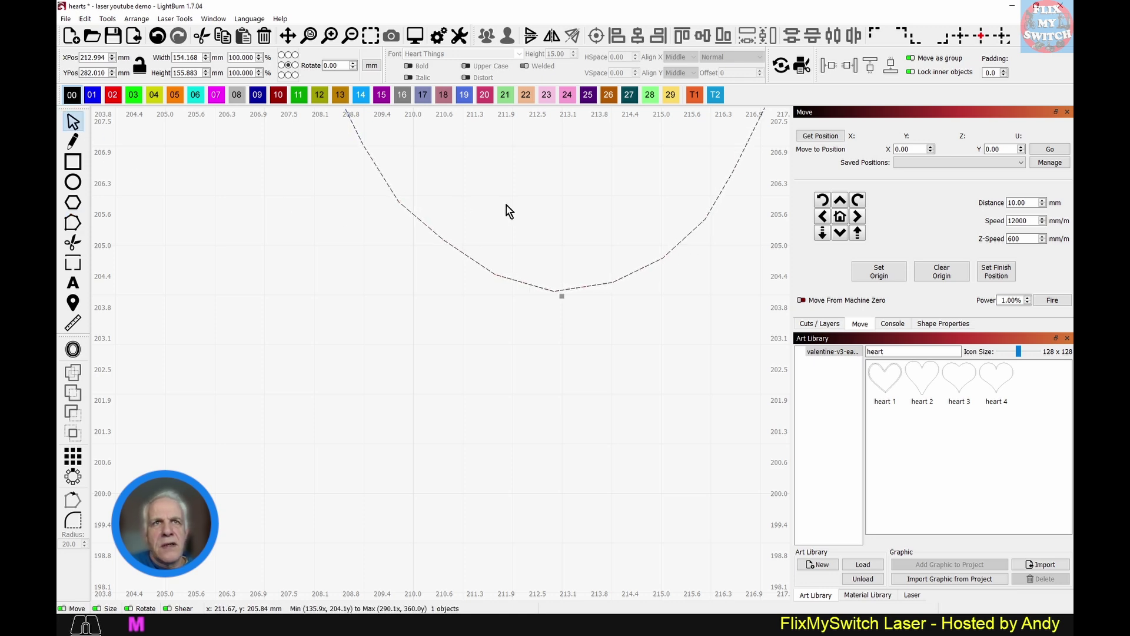
pyautogui.scroll(1, 588, 272)
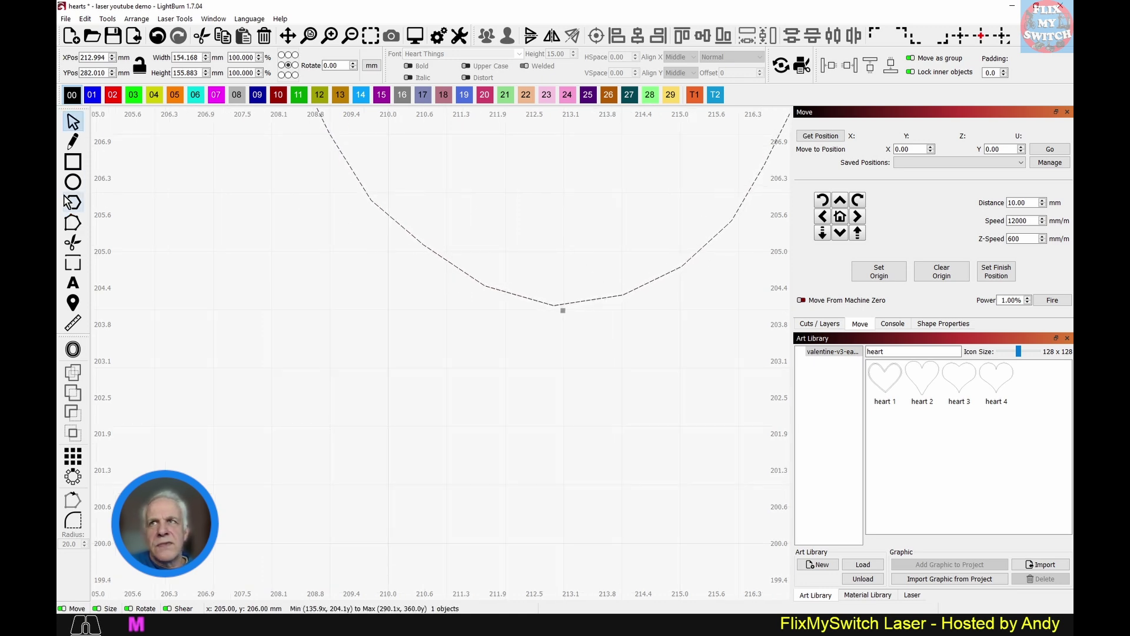
# - Shift three of the new midpoint nodes around the heart's tip slightly outward to even out the curve
pyautogui.click(72, 222)
pyautogui.scroll(1, 634, 278)
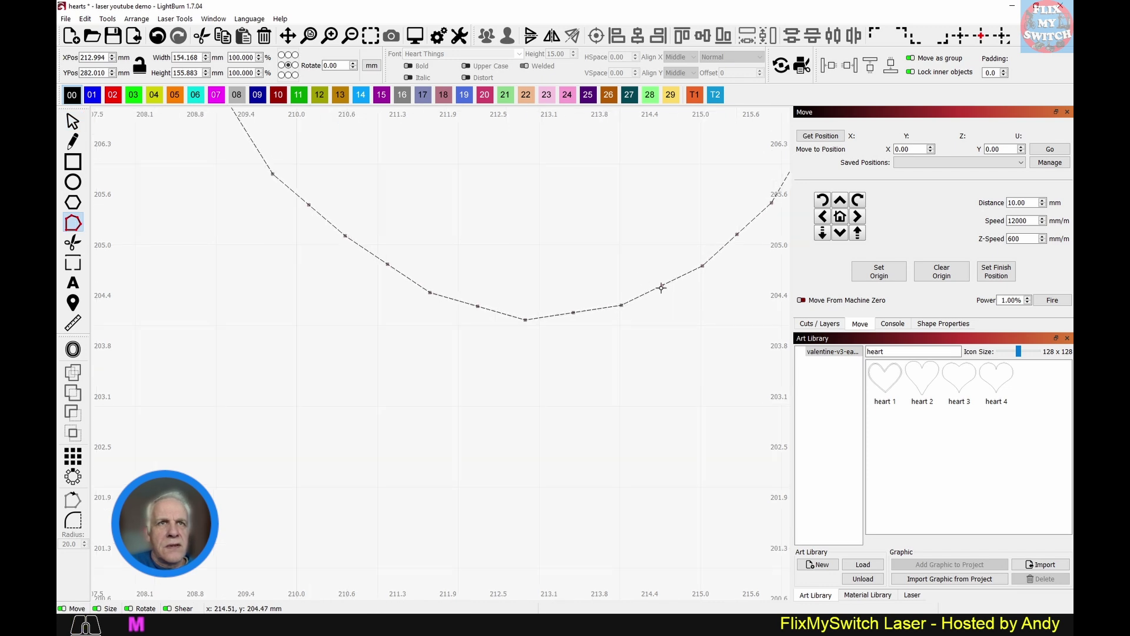
pyautogui.moveTo(661, 288); pyautogui.dragTo(666, 290)
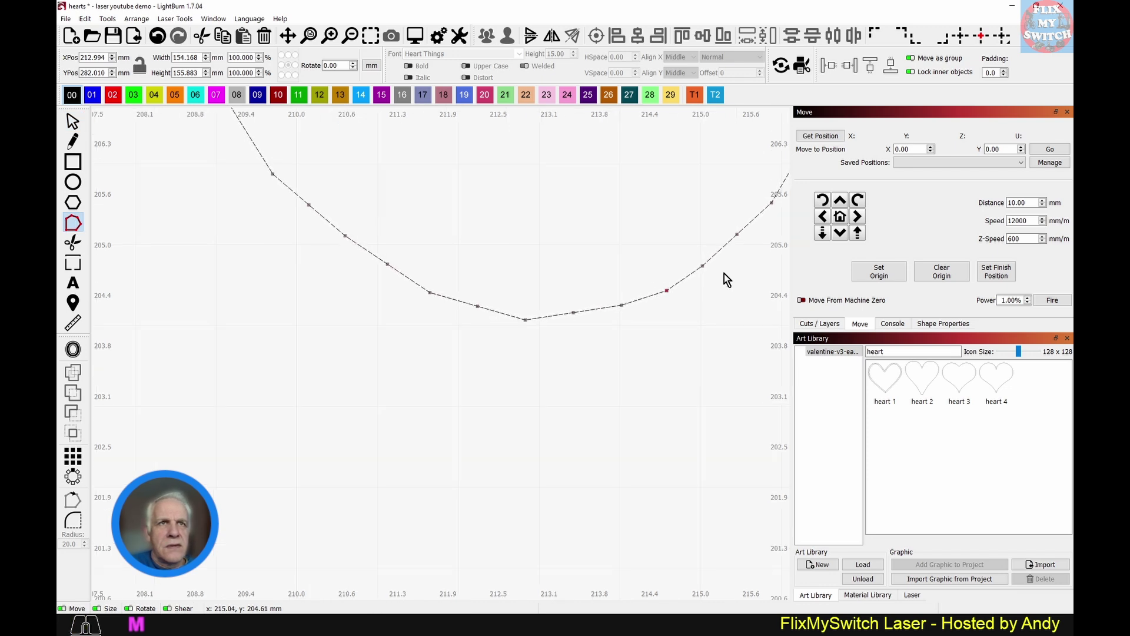
pyautogui.moveTo(574, 314); pyautogui.dragTo(577, 318)
pyautogui.moveTo(477, 306); pyautogui.dragTo(472, 311)
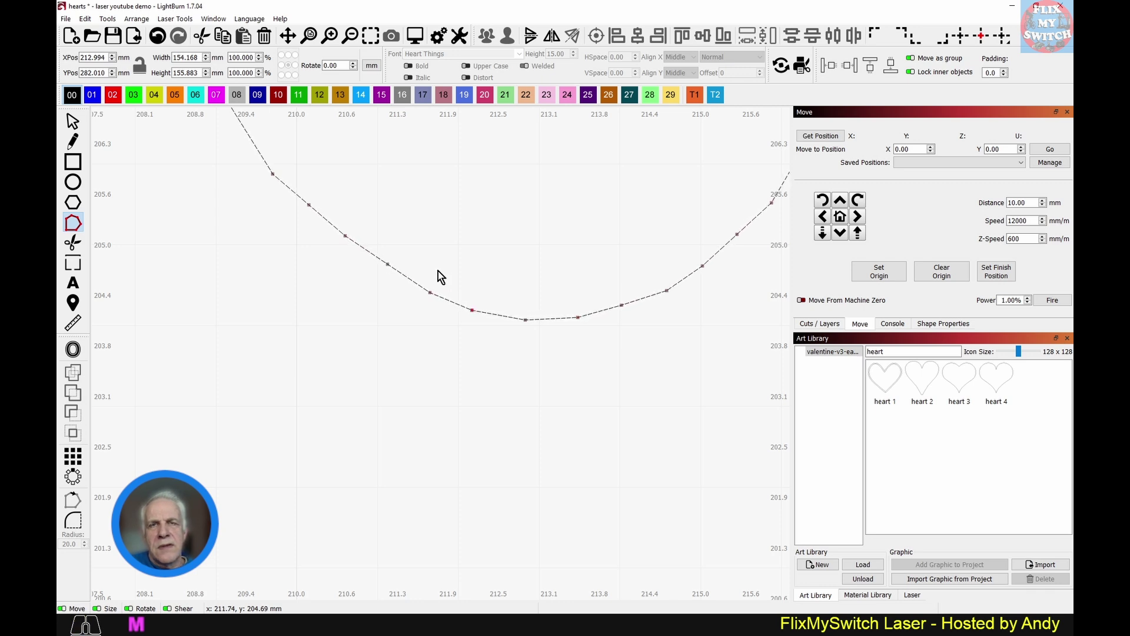
# - Convert the nodes along the heart's bottom curve to smooth nodes and fine-tune the curve handles beside the lowest and right-hand nodes
pyautogui.click(472, 310)
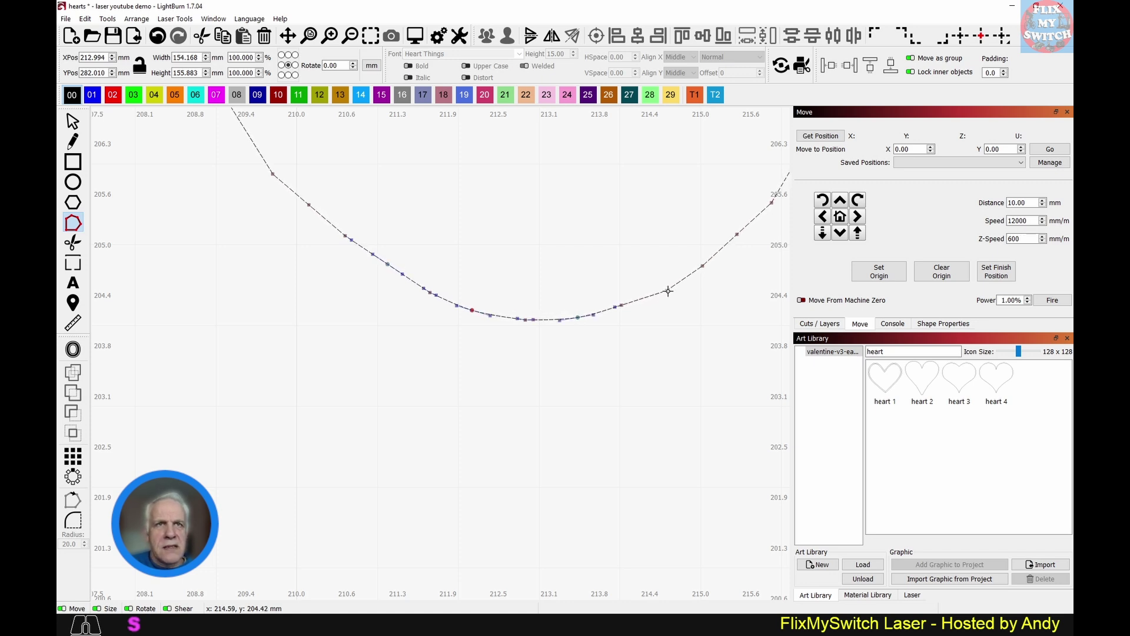
pyautogui.press('i')
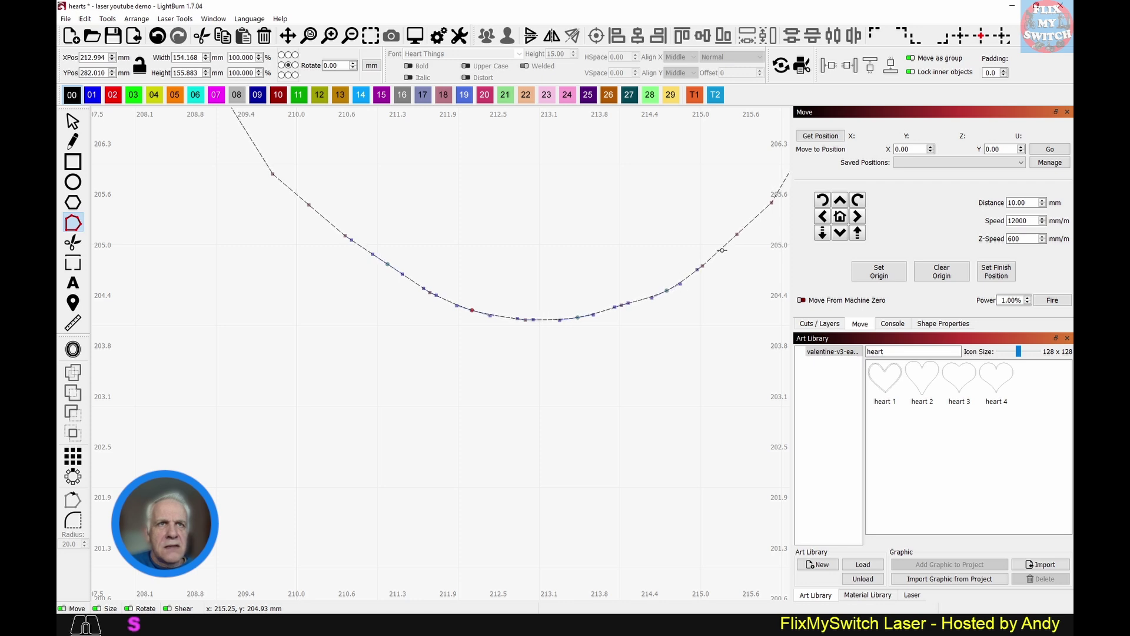
pyautogui.scroll(3, 712, 285)
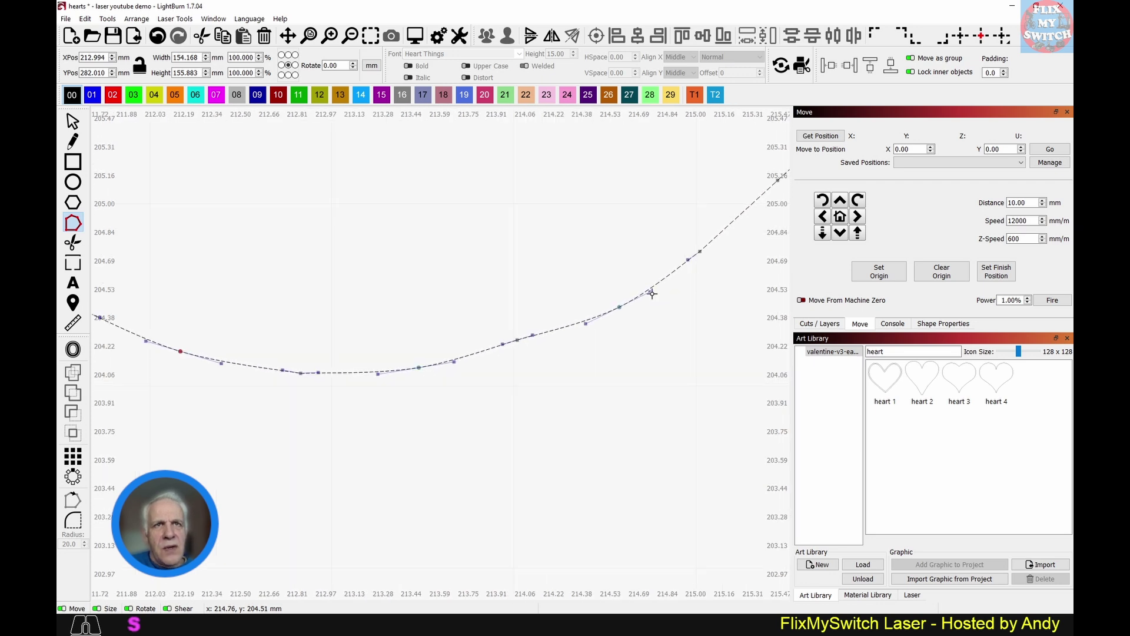
pyautogui.moveTo(650, 292); pyautogui.dragTo(655, 294)
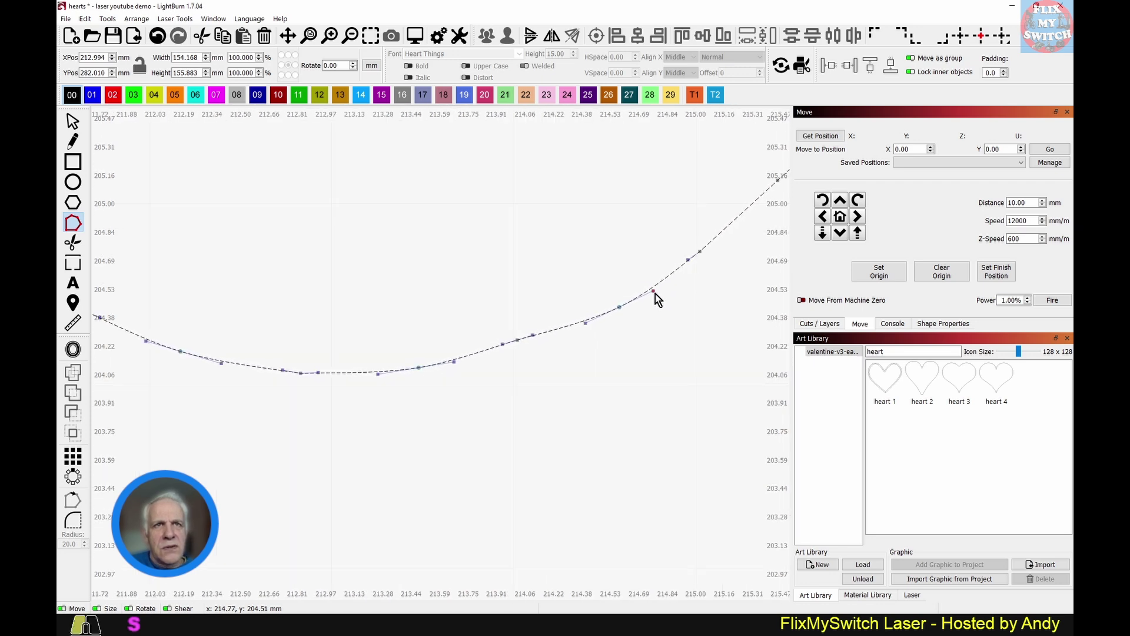
pyautogui.click(518, 340)
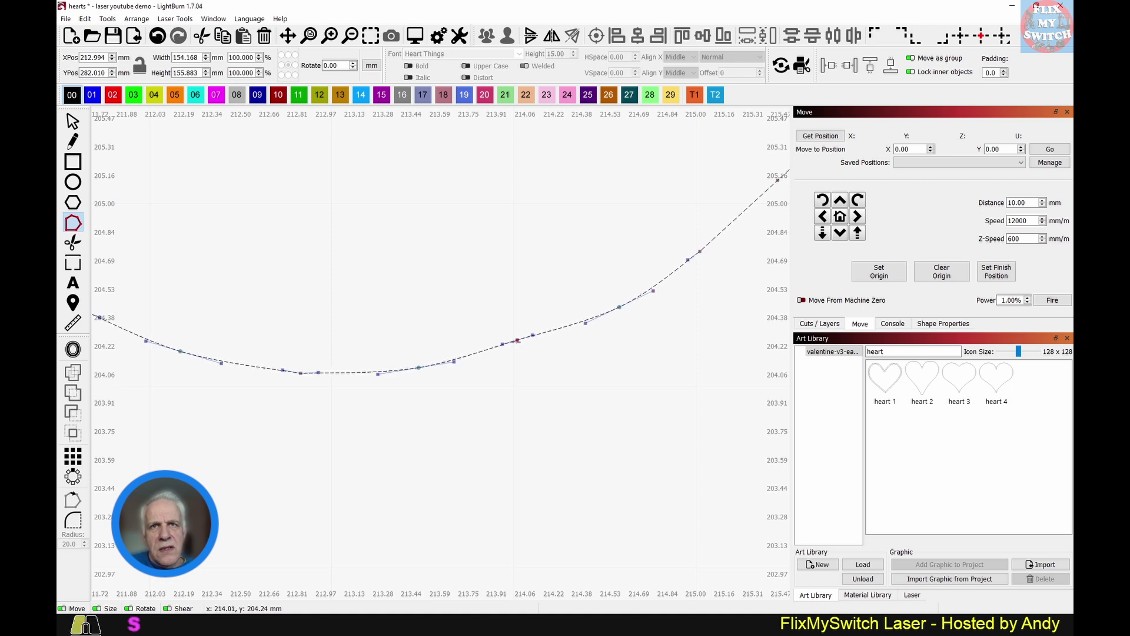
pyautogui.scroll(3, 344, 375)
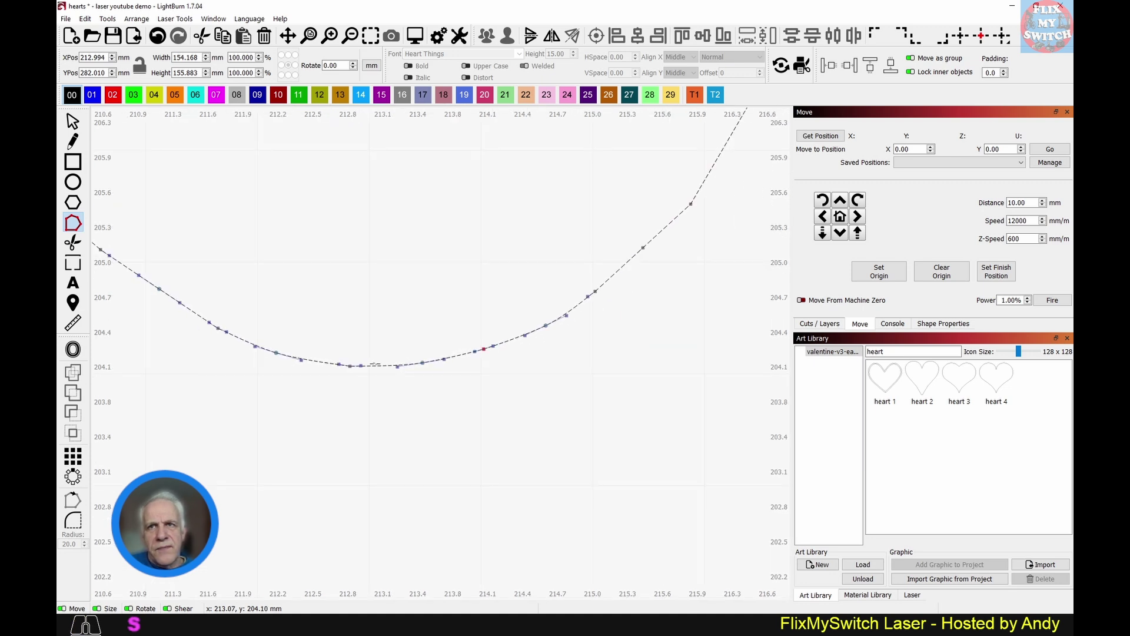
pyautogui.scroll(3, 494, 327)
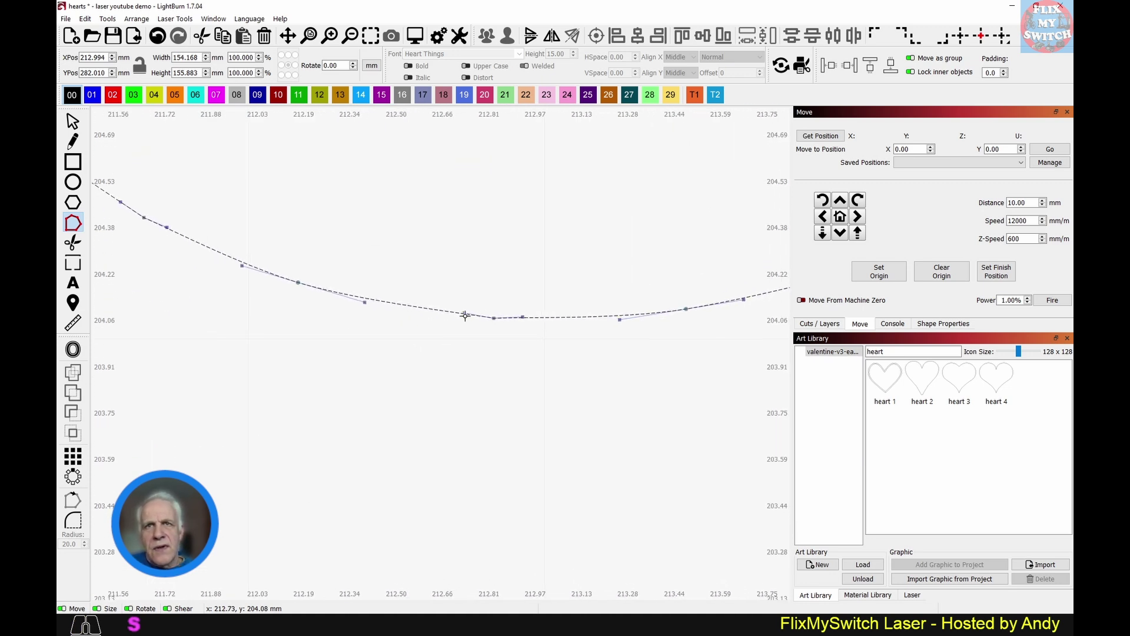
pyautogui.scroll(3, 496, 327)
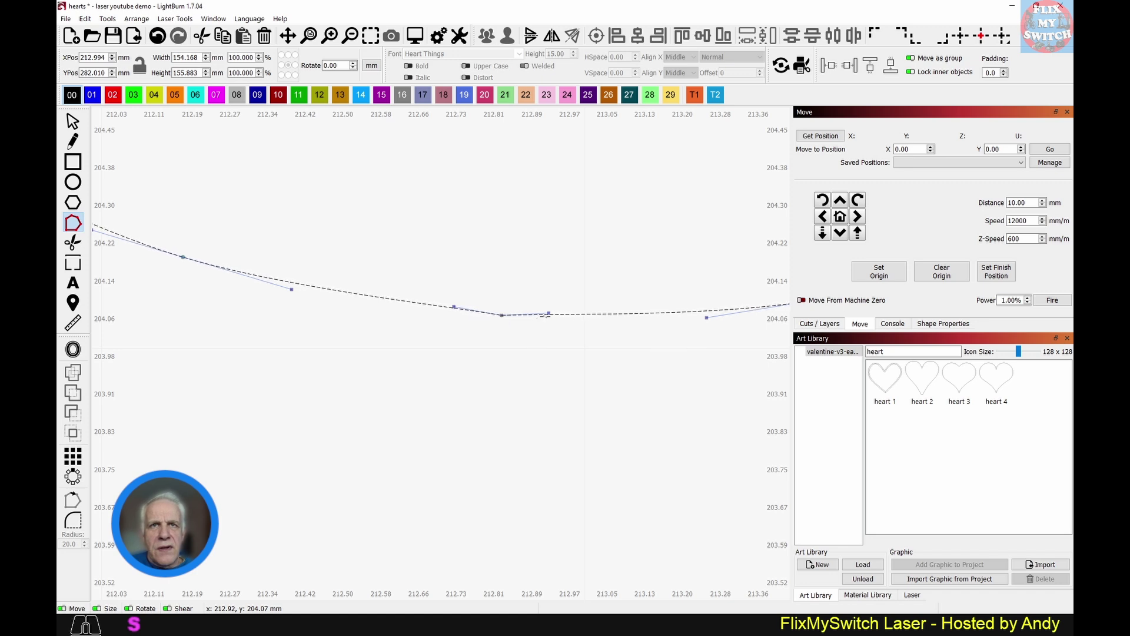
pyautogui.moveTo(549, 314); pyautogui.dragTo(548, 318)
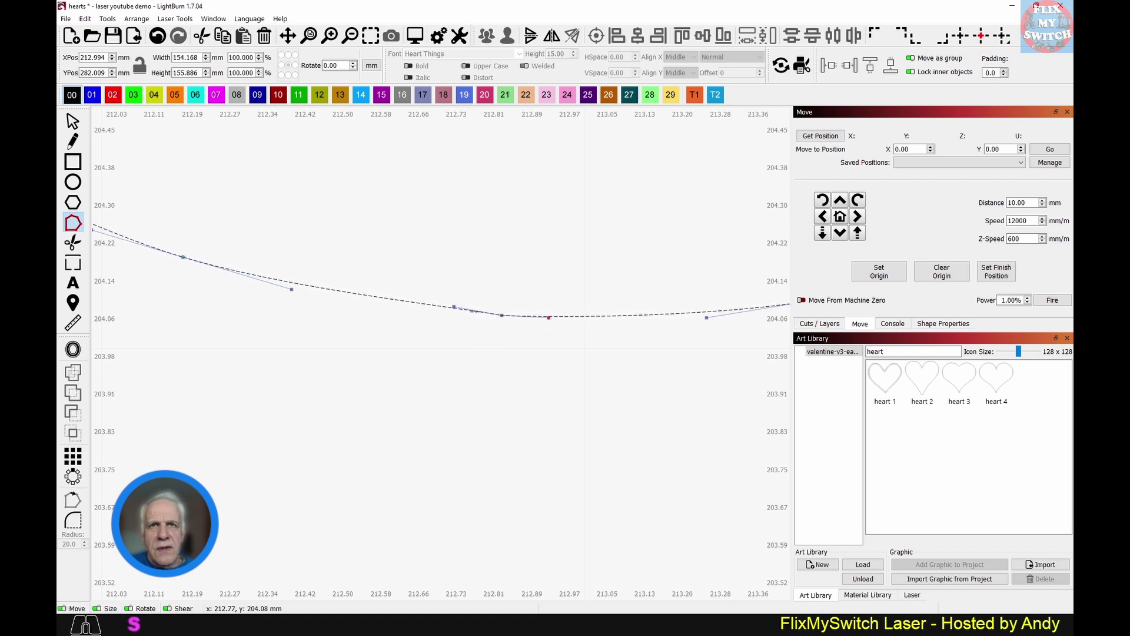
# - Smooth the two remaining corner nodes where the heart's rounded tip meets its left and right sides
pyautogui.scroll(-10, 426, 327)
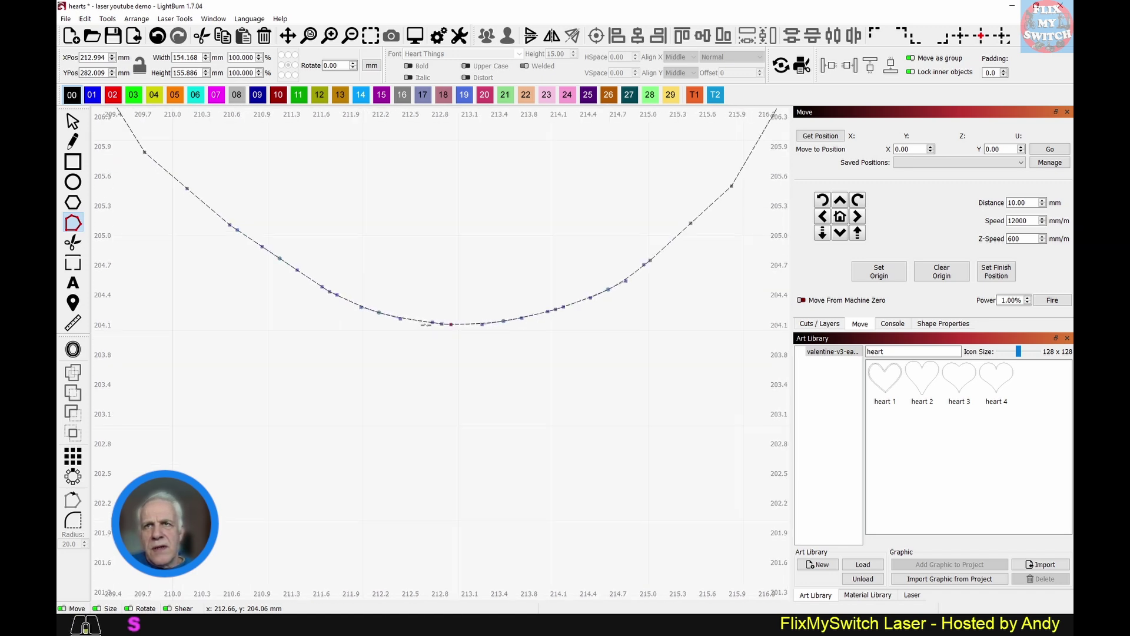
pyautogui.scroll(-2, 312, 259)
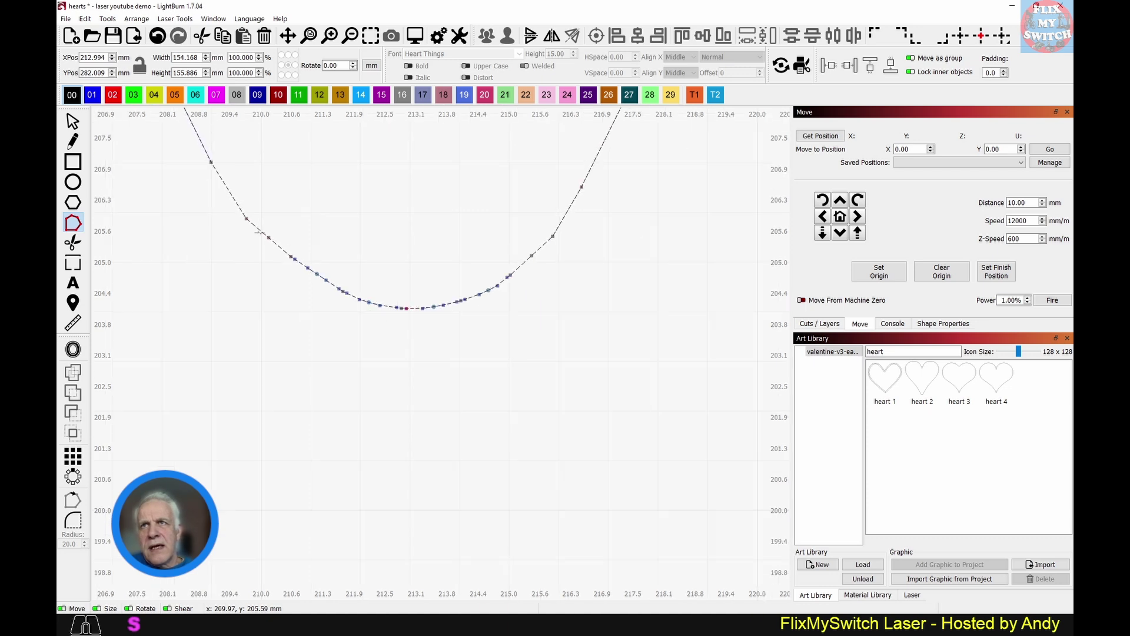
pyautogui.scroll(2, 257, 232)
pyautogui.click(239, 212)
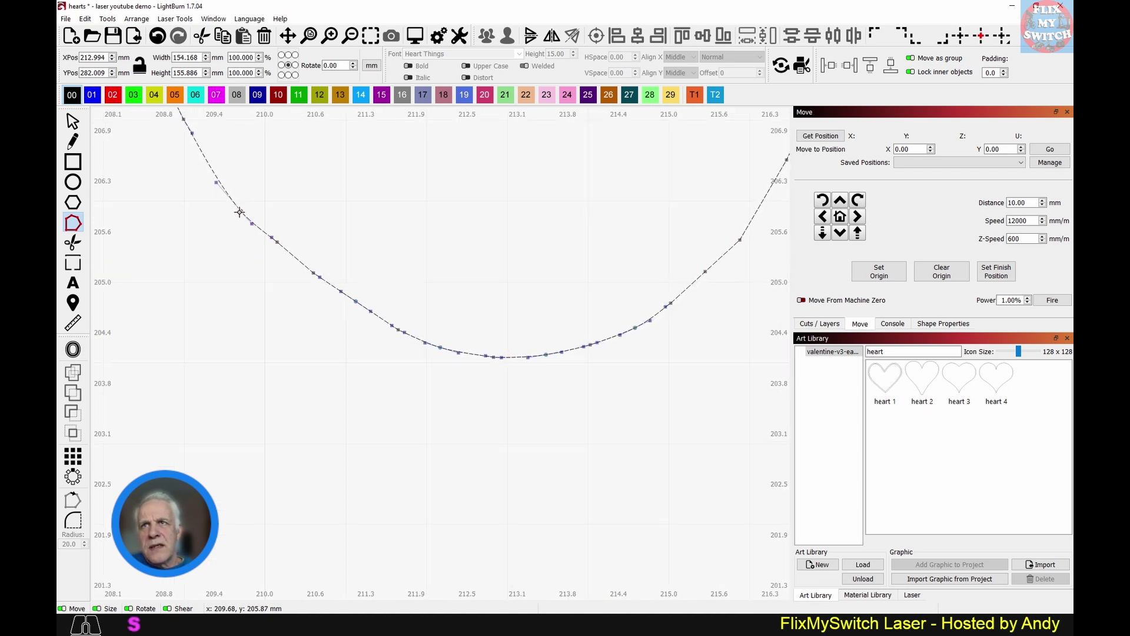
pyautogui.scroll(-2, 598, 261)
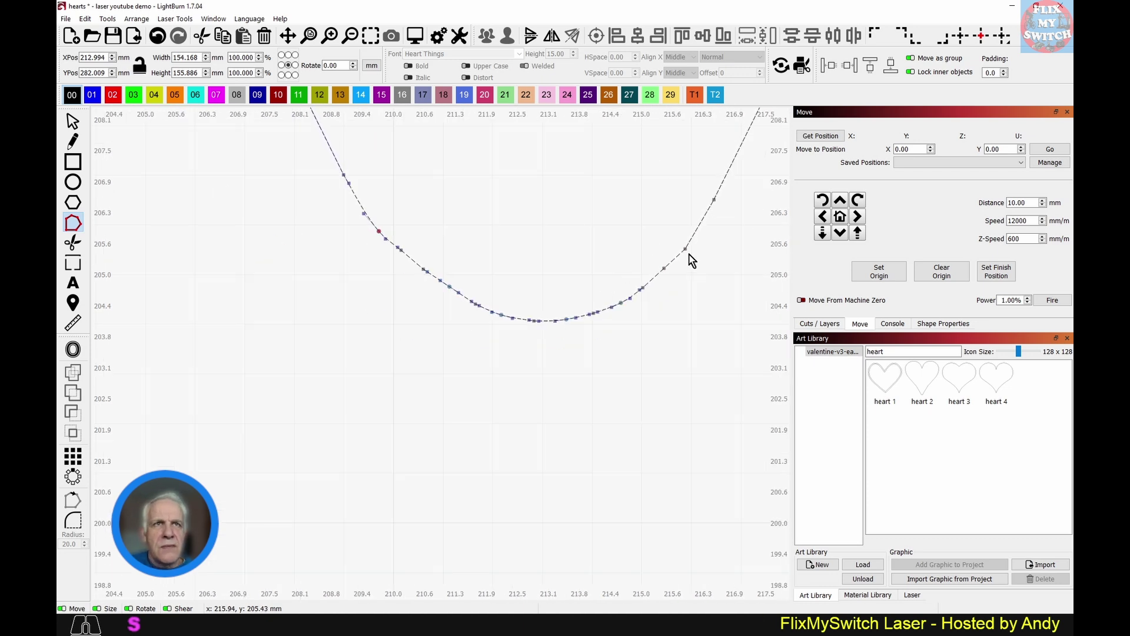
pyautogui.click(685, 249)
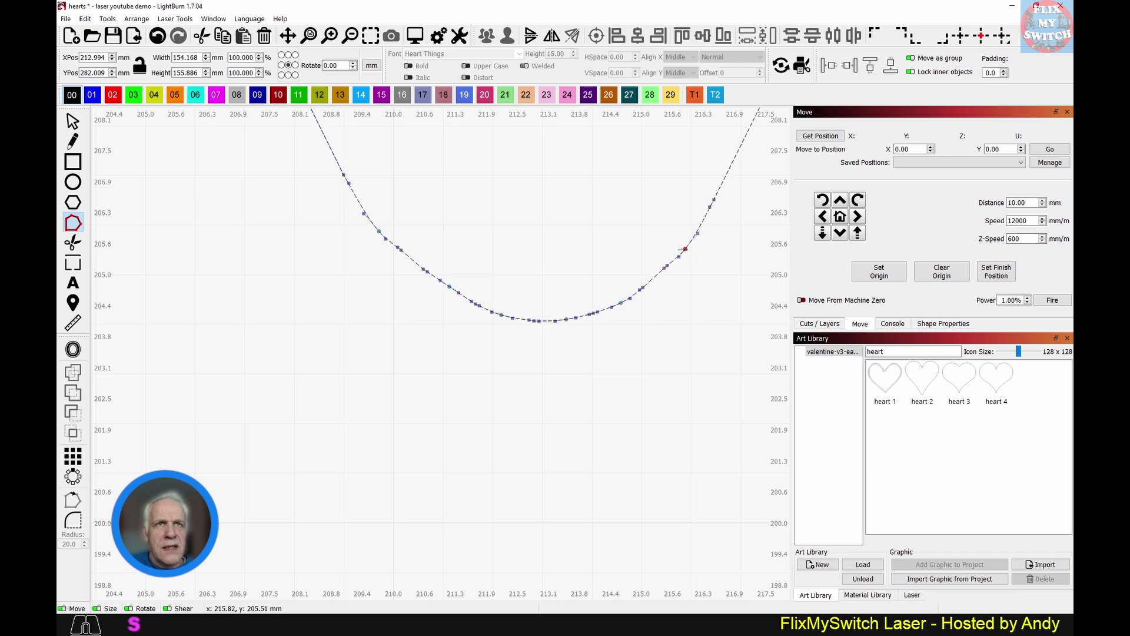
# - Nudge the smoothed left and right corner nodes slightly inward to remove the bulges, and finish node editing
pyautogui.scroll(4, 685, 250)
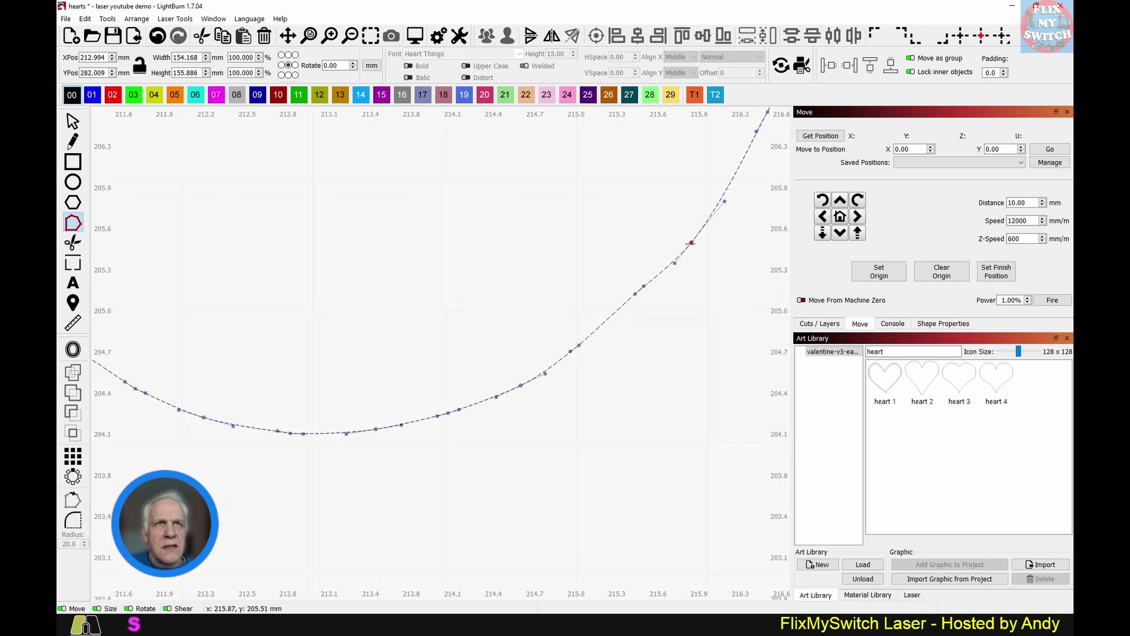
pyautogui.moveTo(688, 241); pyautogui.dragTo(687, 238)
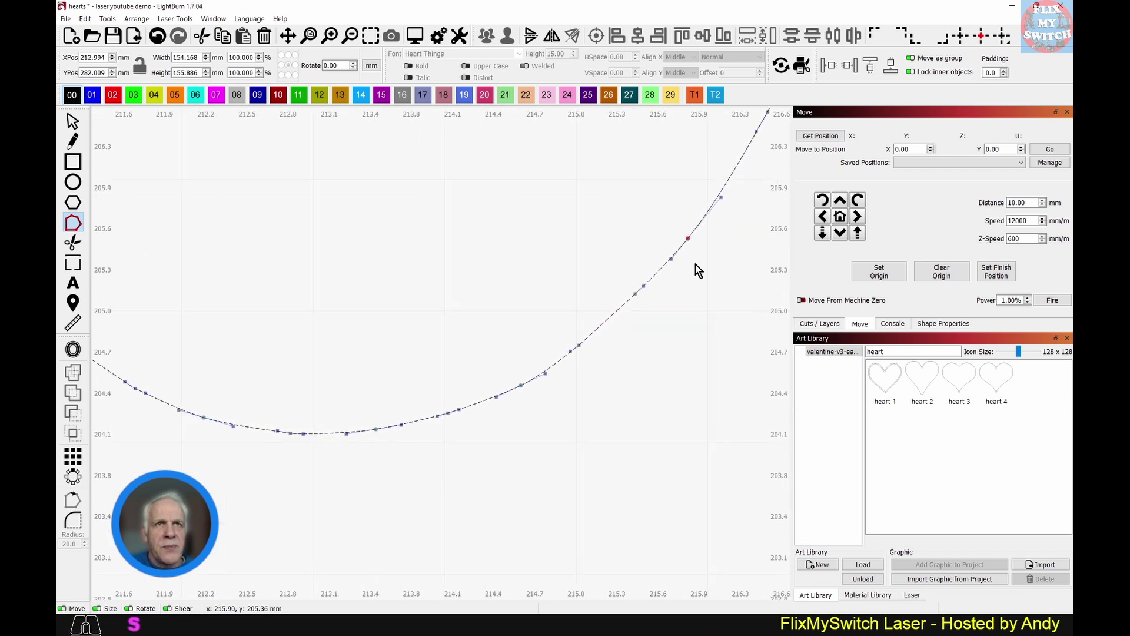
pyautogui.scroll(-8, 696, 278)
pyautogui.scroll(7, 676, 334)
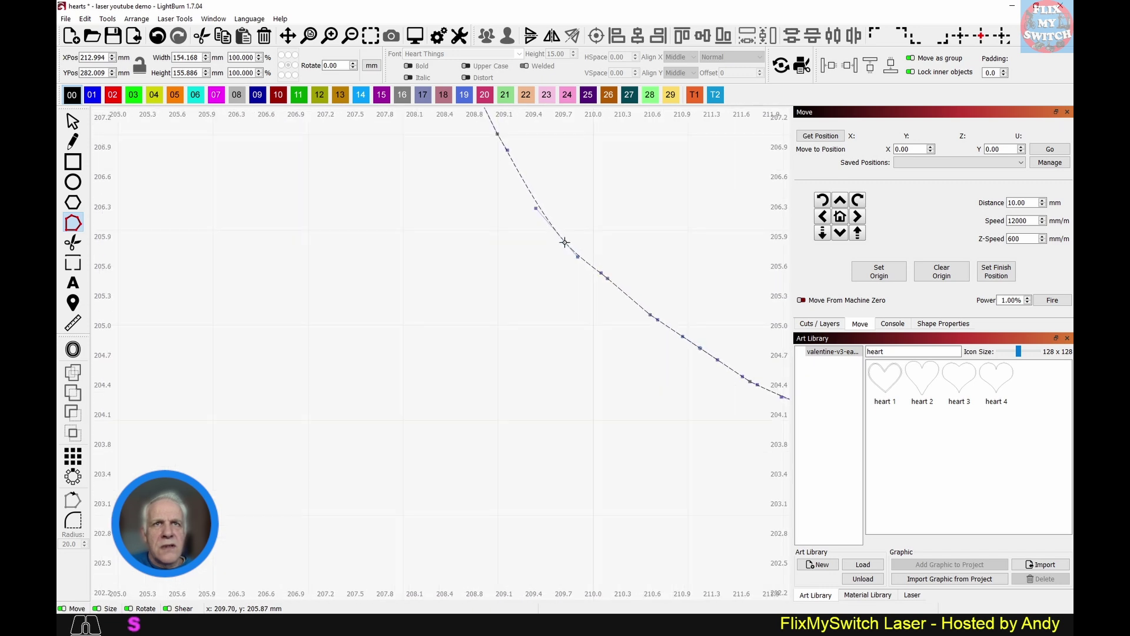
pyautogui.moveTo(564, 242); pyautogui.dragTo(569, 238)
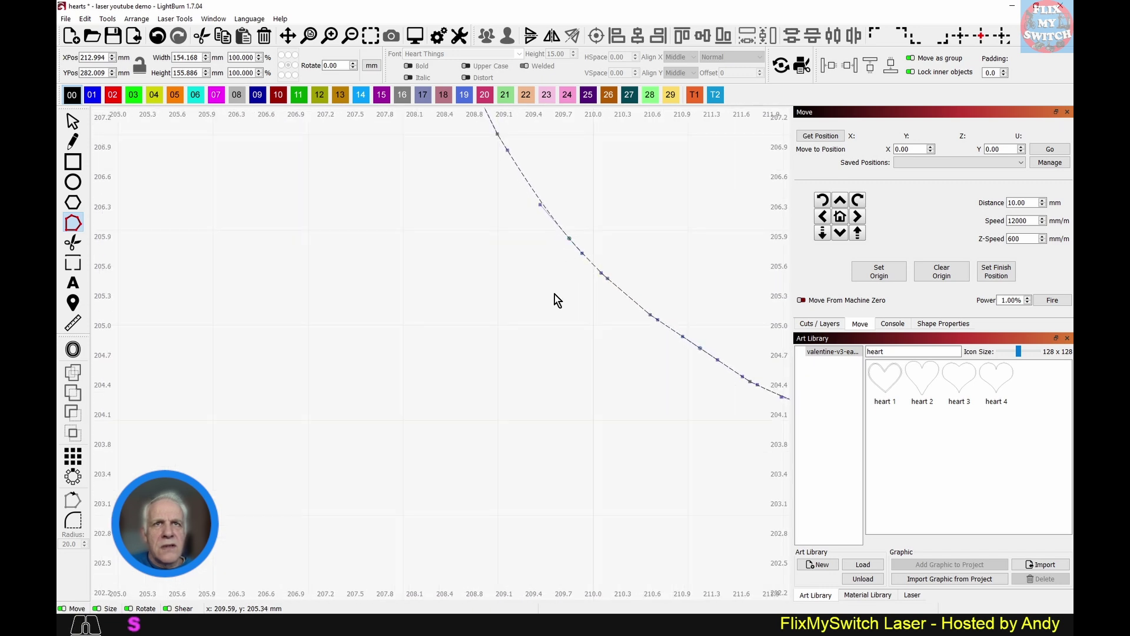
pyautogui.scroll(-5, 555, 298)
pyautogui.click(73, 121)
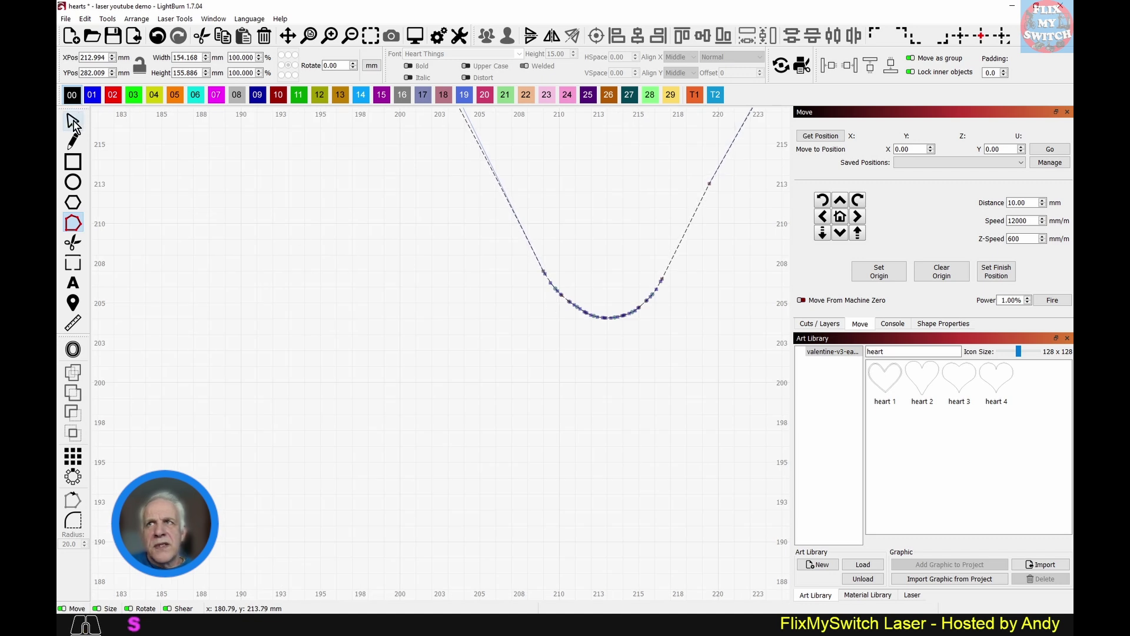
pyautogui.scroll(-10, 607, 321)
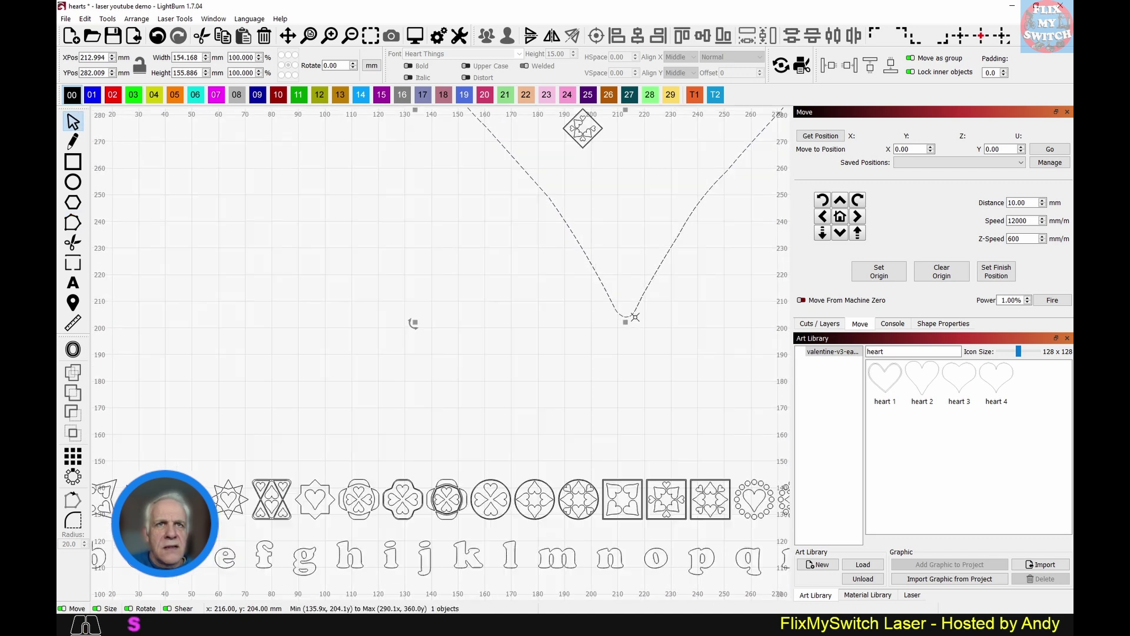
# - Enlarge the heart about its centre to about 236 mm wide and inspect its rounded tip
pyautogui.scroll(-1, 648, 318)
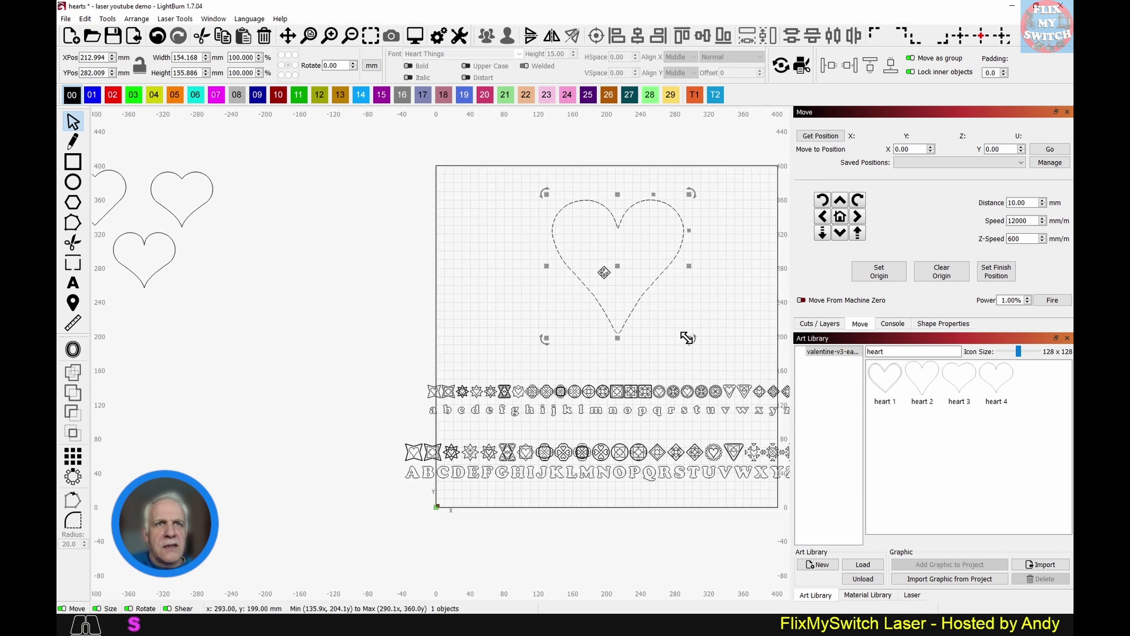
pyautogui.moveTo(686, 338); pyautogui.dragTo(724, 373)
pyautogui.scroll(12, 606, 406)
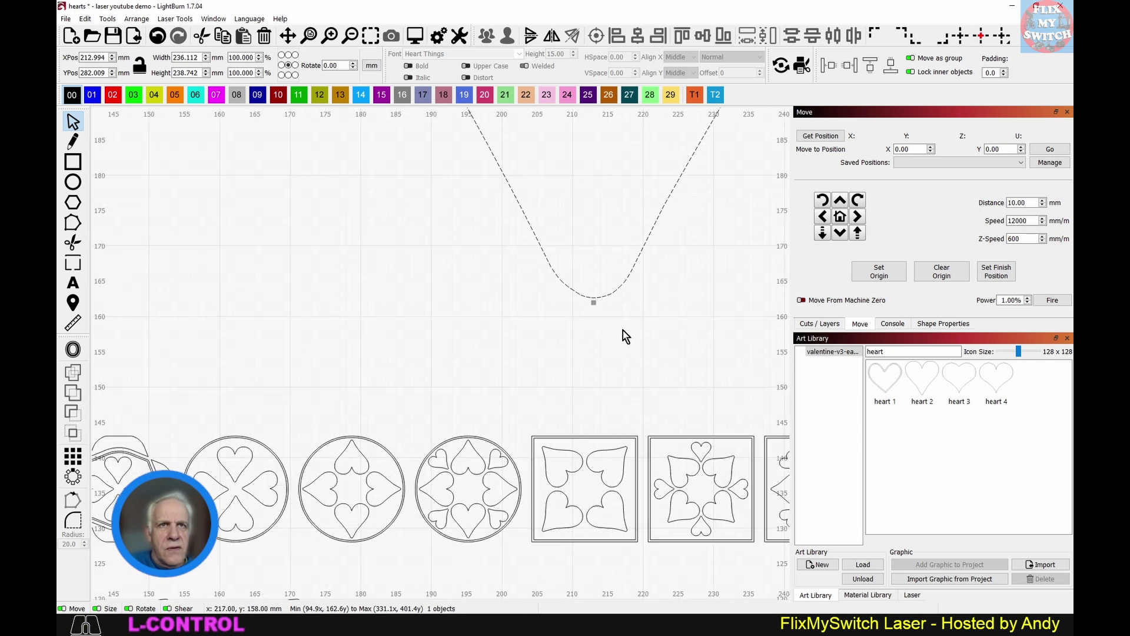
pyautogui.scroll(-12, 585, 290)
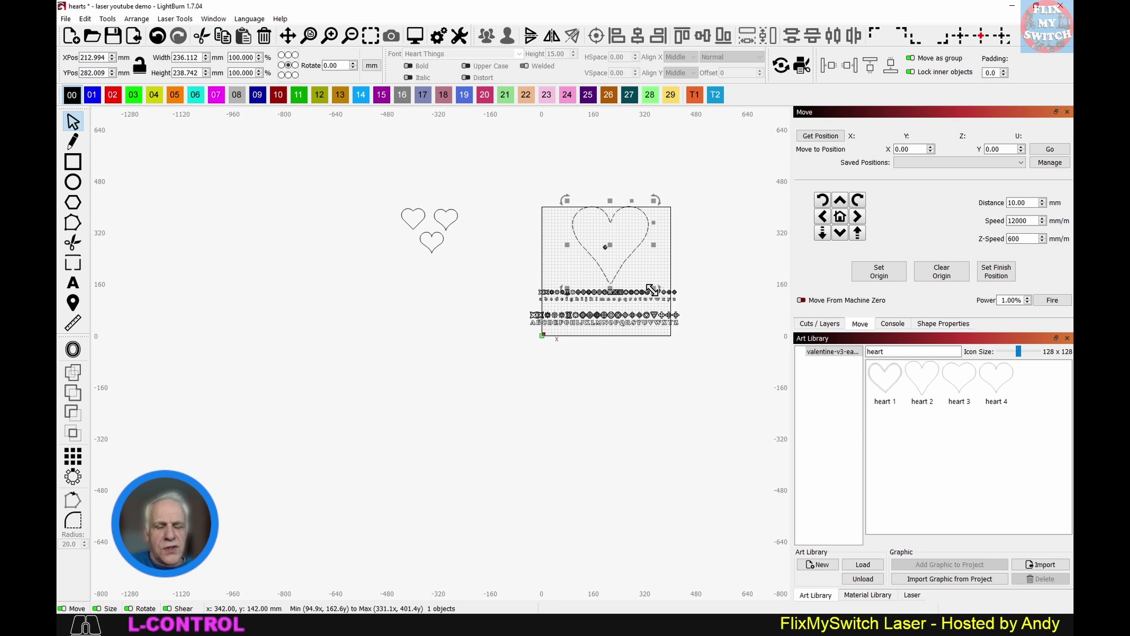
pyautogui.scroll(2, 655, 288)
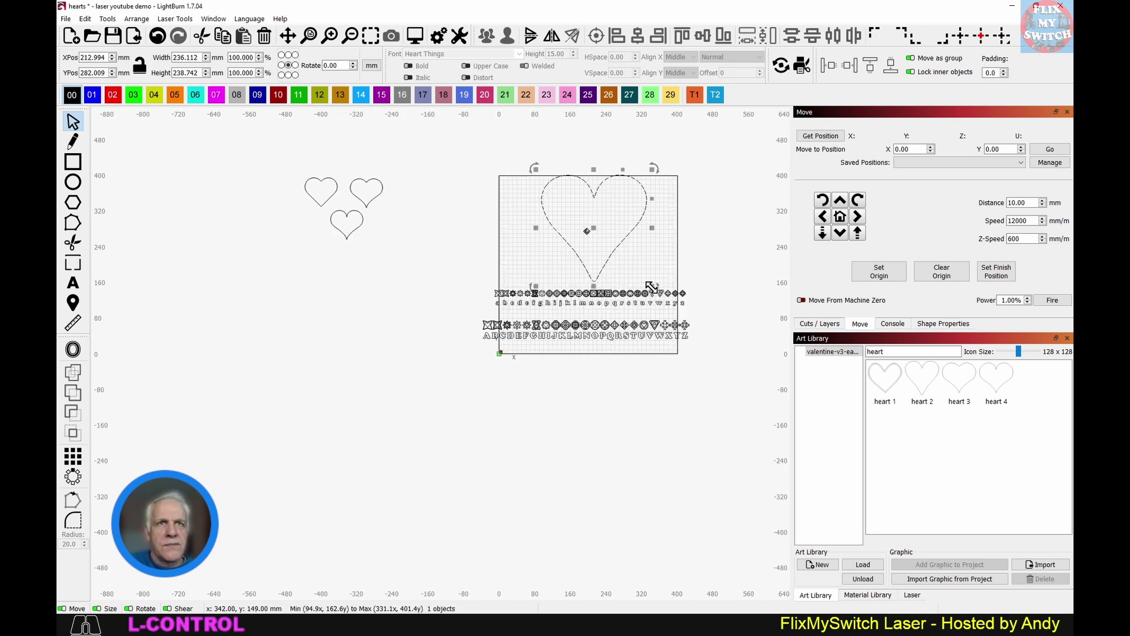
# - Shrink the heart to about 63 mm wide, at about X 296, Y 262, and deselect it
pyautogui.scroll(5, 652, 287)
pyautogui.moveTo(651, 287); pyautogui.dragTo(605, 212)
pyautogui.scroll(-4, 542, 172)
pyautogui.click(609, 218)
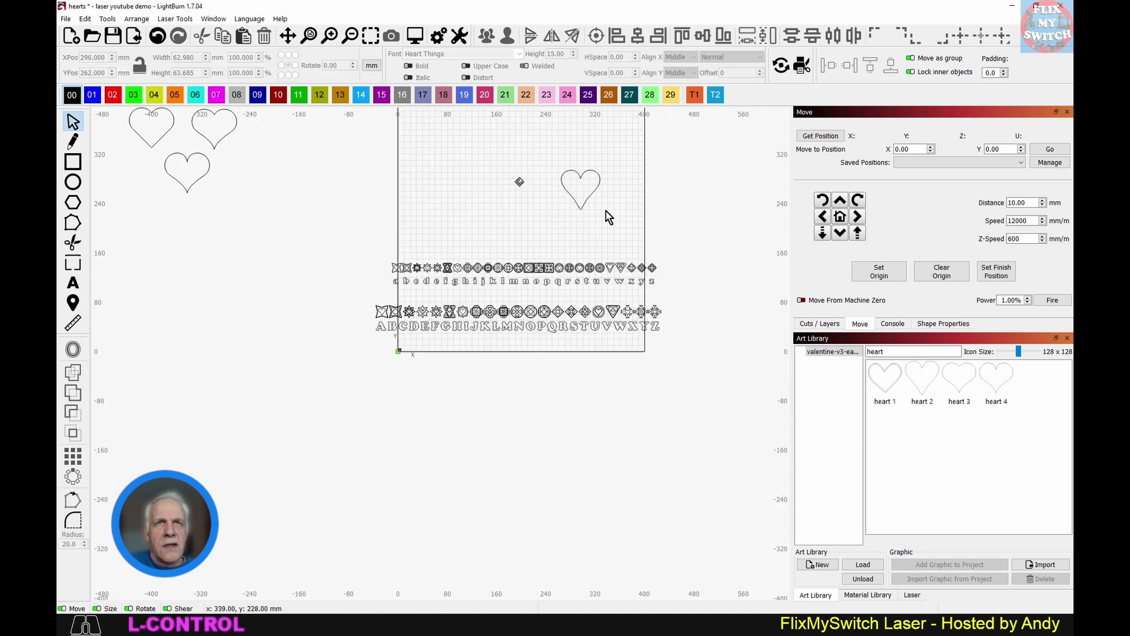
# - Save the refined heart to the Art Library as a graphic named "heart 5"
pyautogui.click(591, 195)
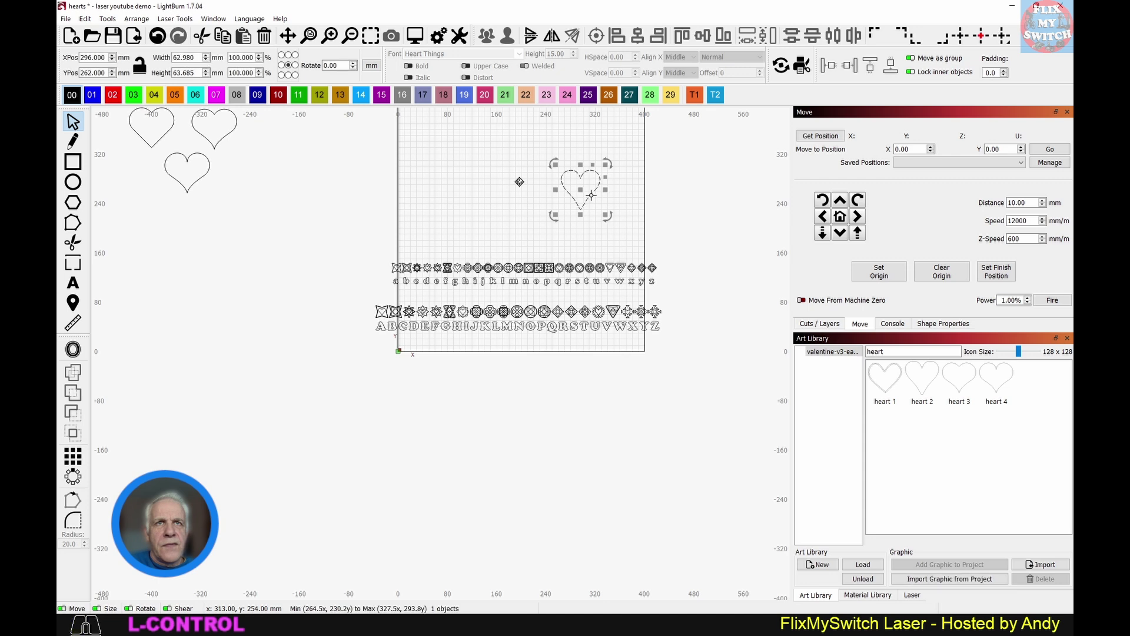
pyautogui.click(937, 581)
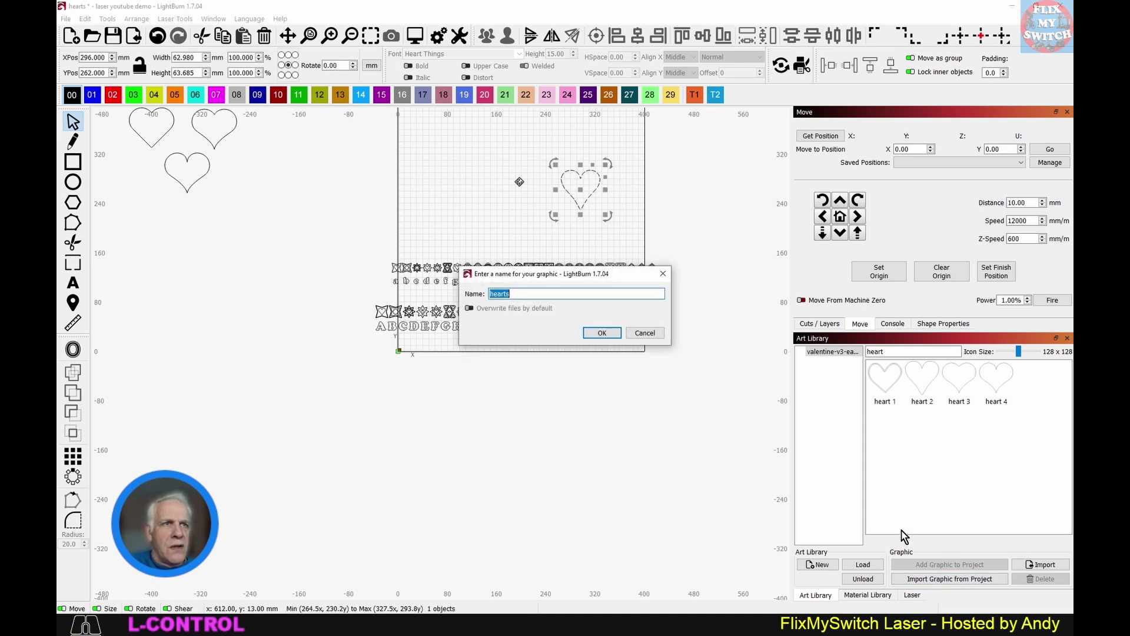
pyautogui.click(527, 293)
pyautogui.press('BackSpace')
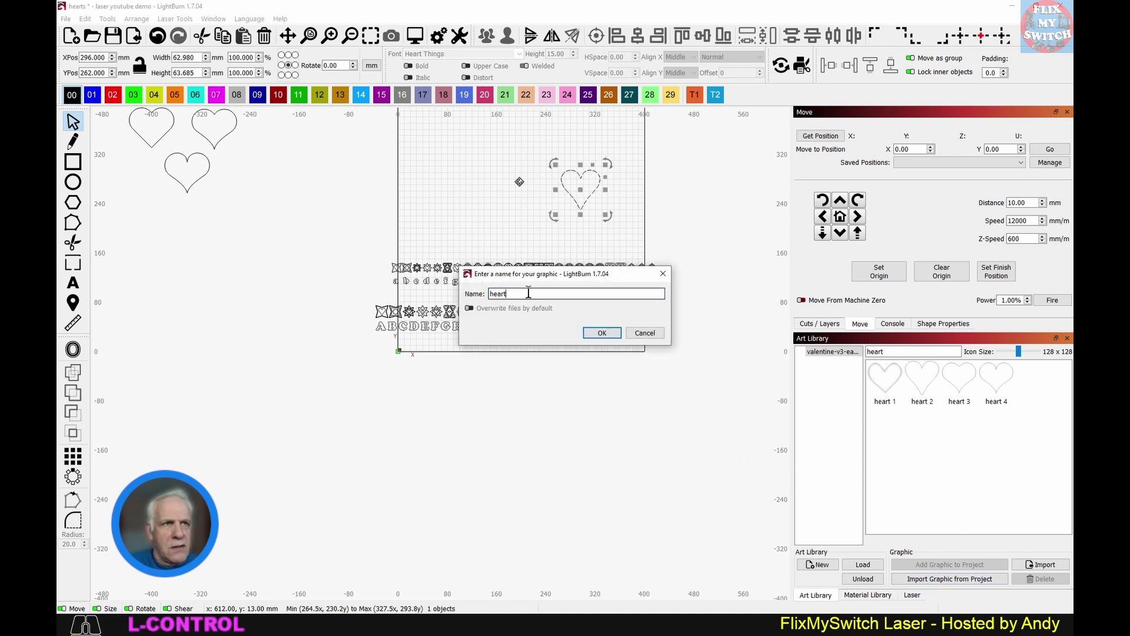
pyautogui.press('BackSpace')
pyautogui.write('t 5')
pyautogui.press('Return')
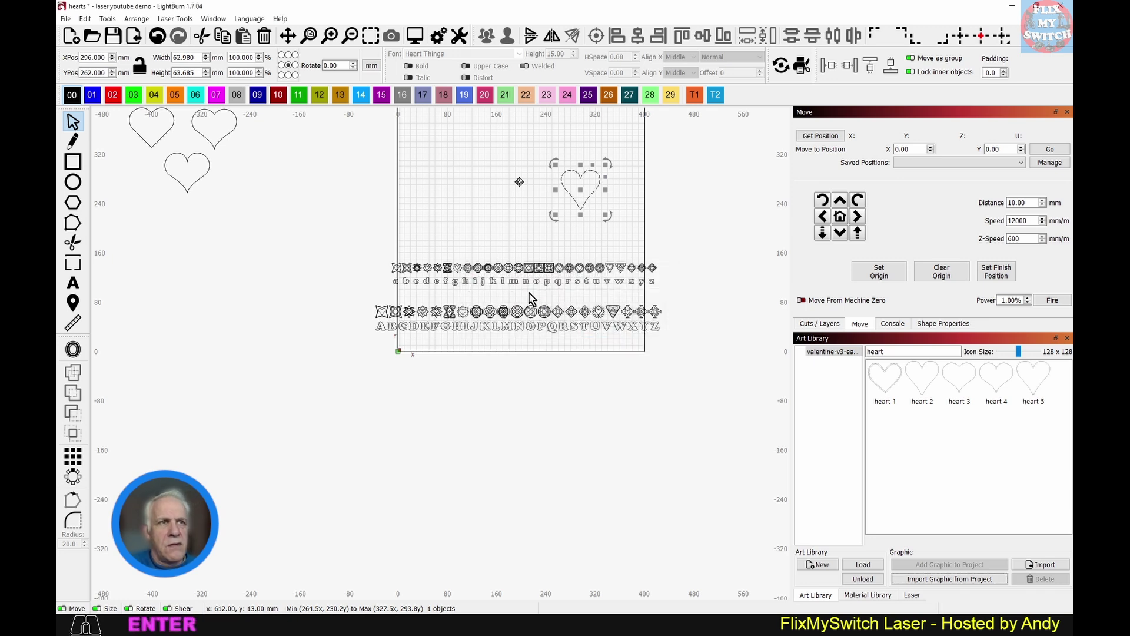
pyautogui.click(606, 306)
# - Examine the refined heart's outline and the lowercase Heart Things symbols, especially the triangle-framed heart above the v
pyautogui.scroll(3, 590, 205)
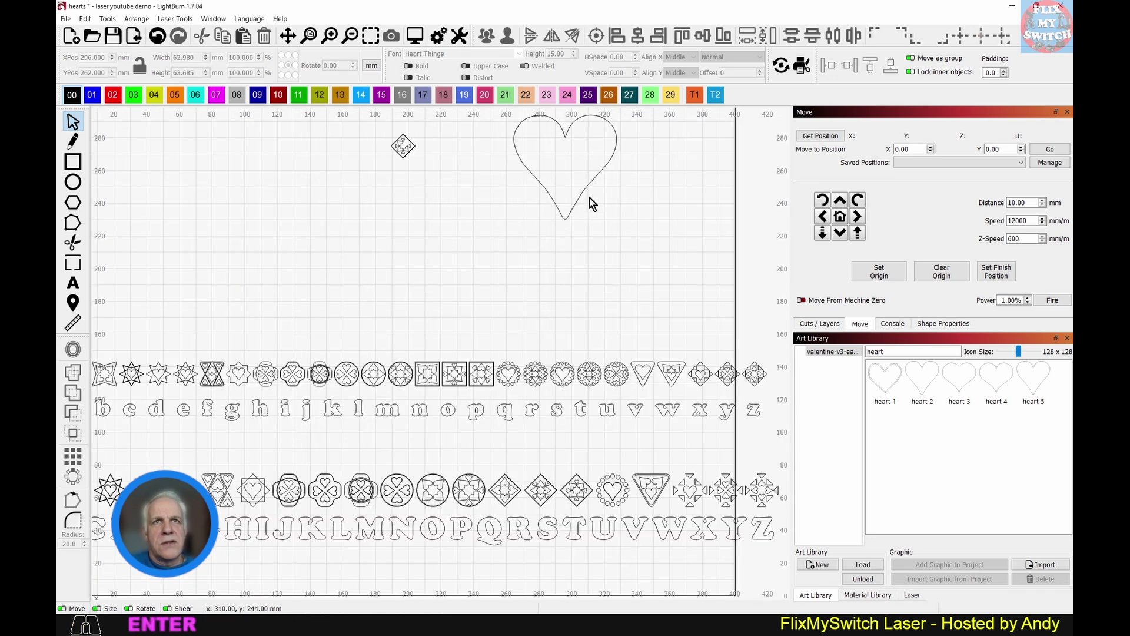
pyautogui.scroll(4, 591, 205)
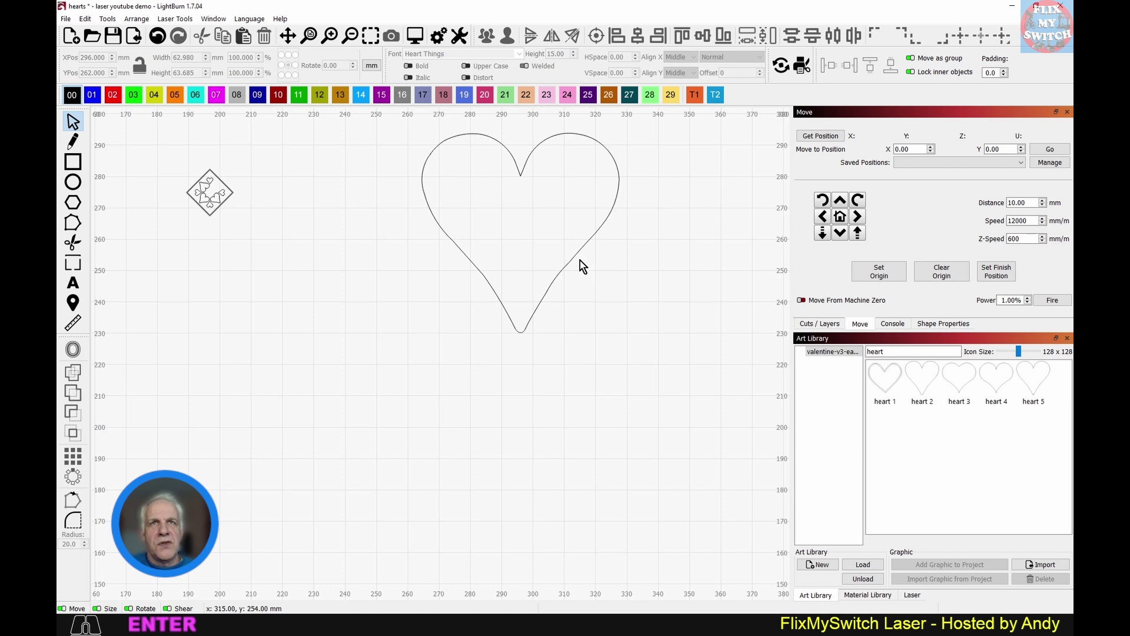
pyautogui.scroll(-3, 580, 261)
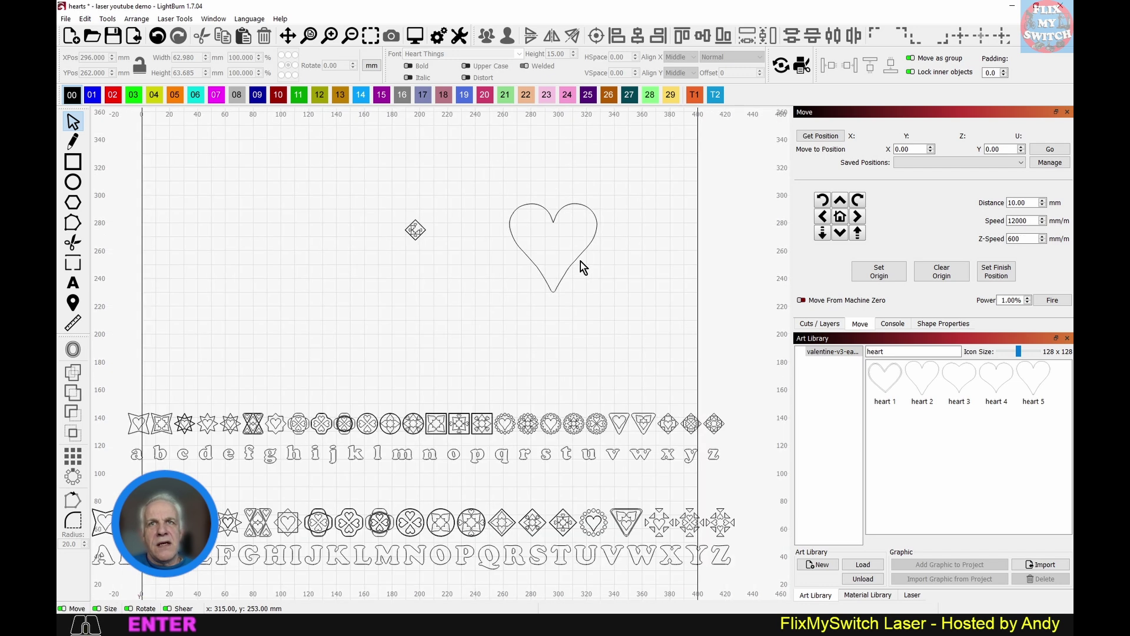
pyautogui.scroll(-2, 581, 265)
pyautogui.scroll(8, 589, 294)
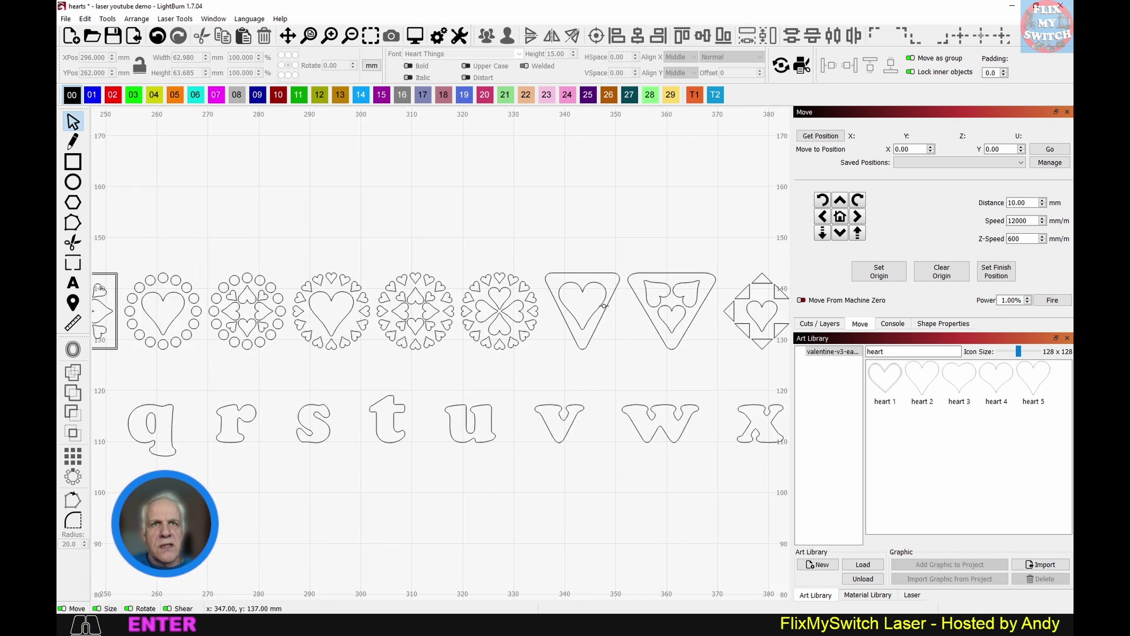
pyautogui.scroll(5, 604, 306)
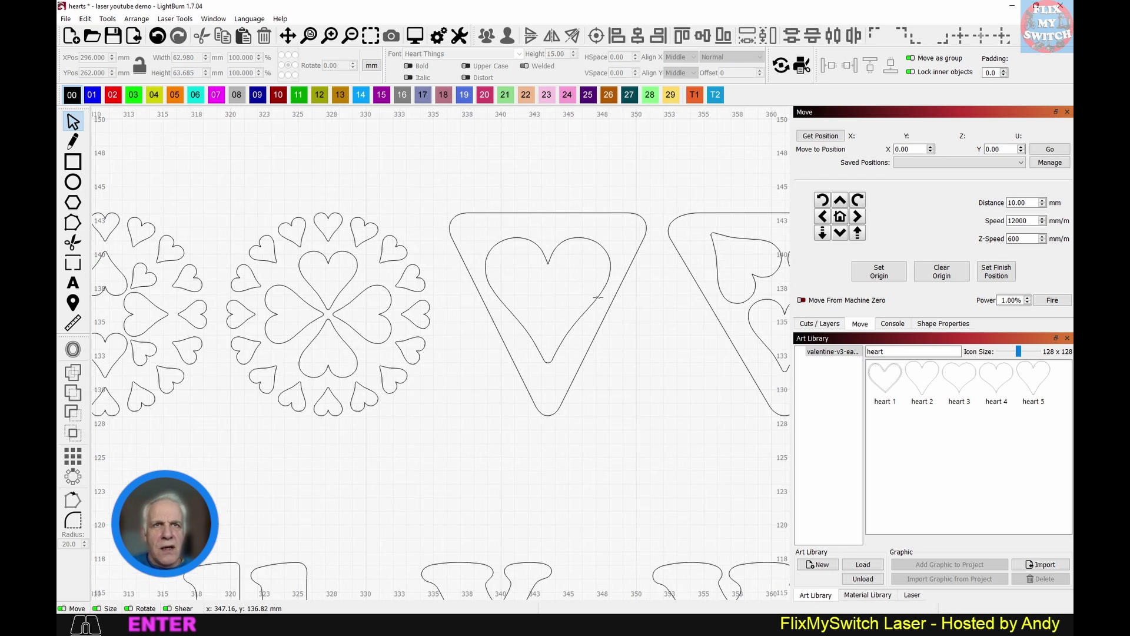
pyautogui.click(598, 297)
pyautogui.scroll(-5, 598, 297)
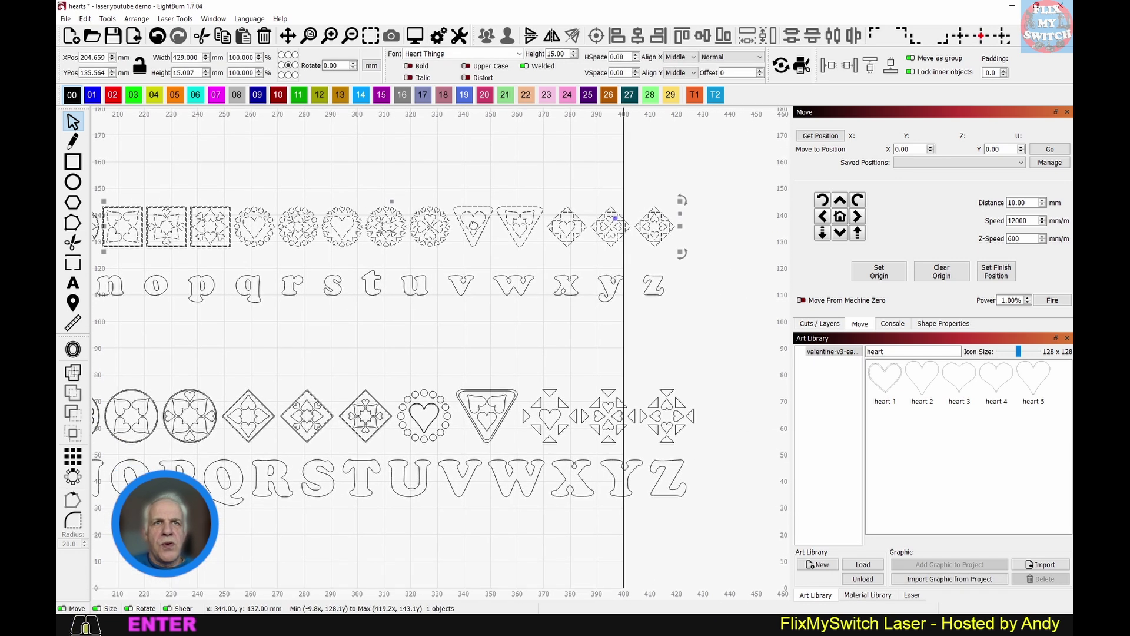
pyautogui.click(445, 183)
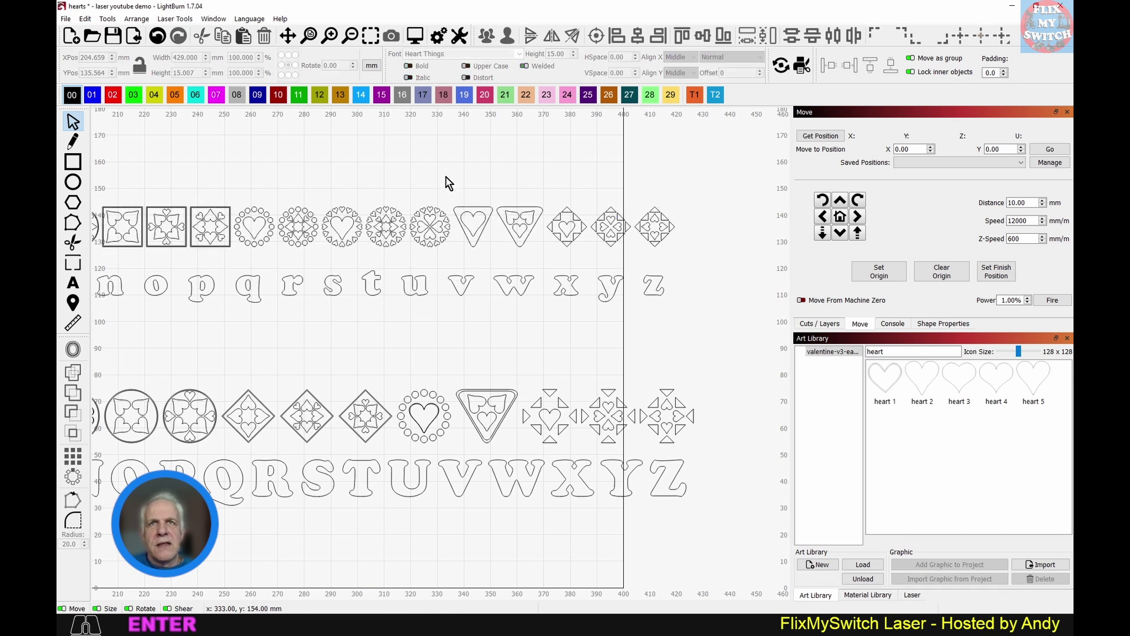
pyautogui.moveTo(445, 183); pyautogui.dragTo(484, 257)
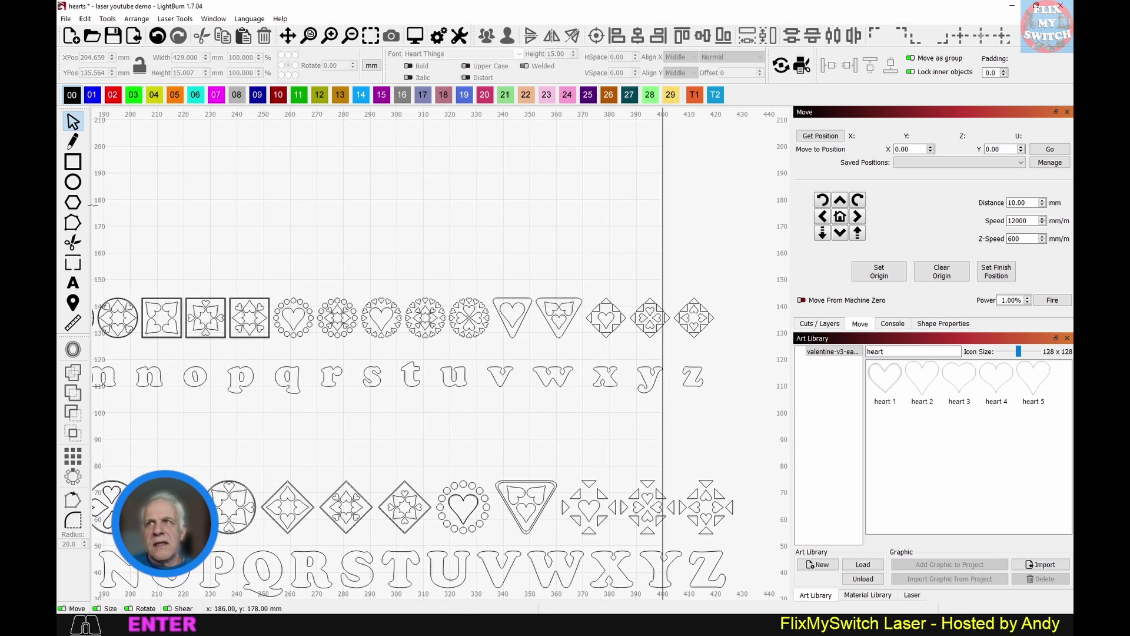
# - Add a capital V as Heart Things text, 15 mm high, in the empty area above the symbol rows
pyautogui.click(73, 284)
pyautogui.click(468, 201)
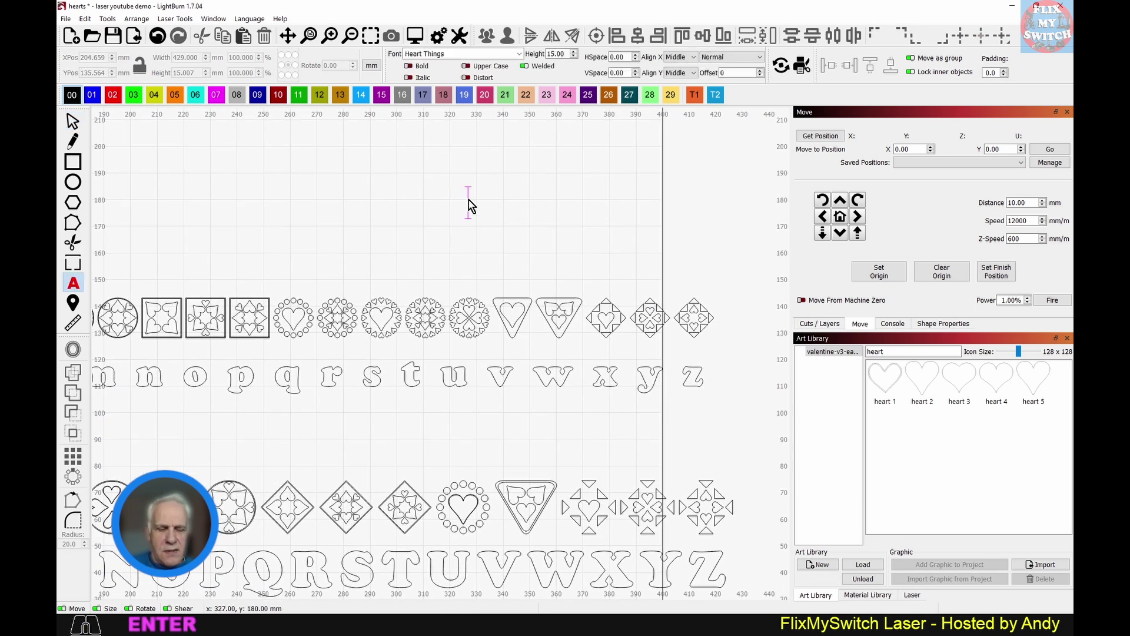
pyautogui.write('V')
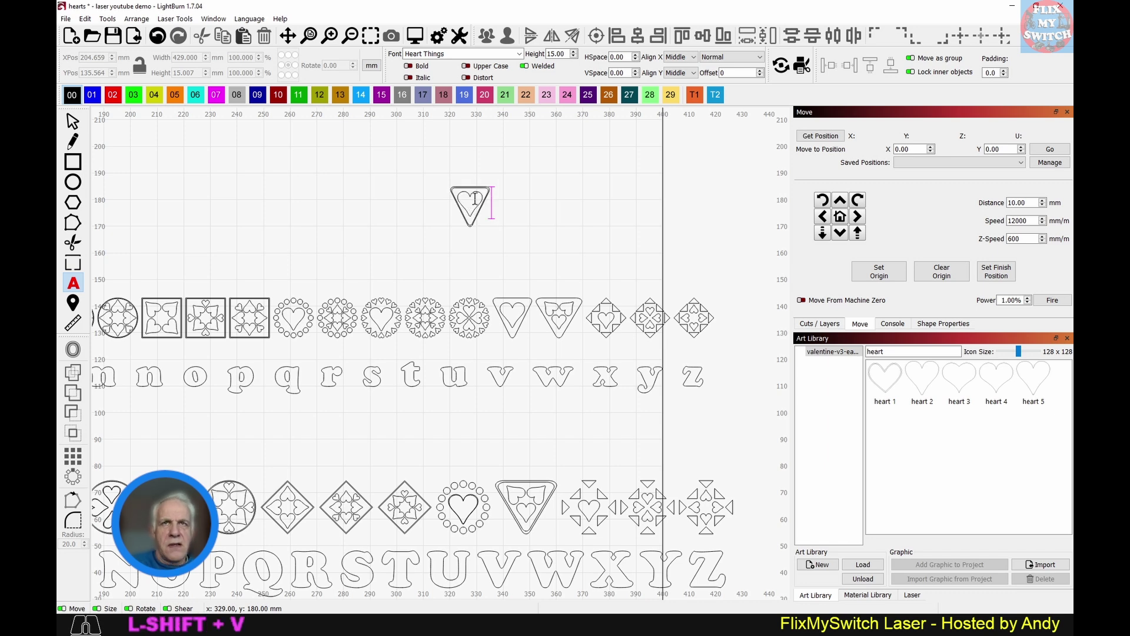
pyautogui.scroll(4, 497, 210)
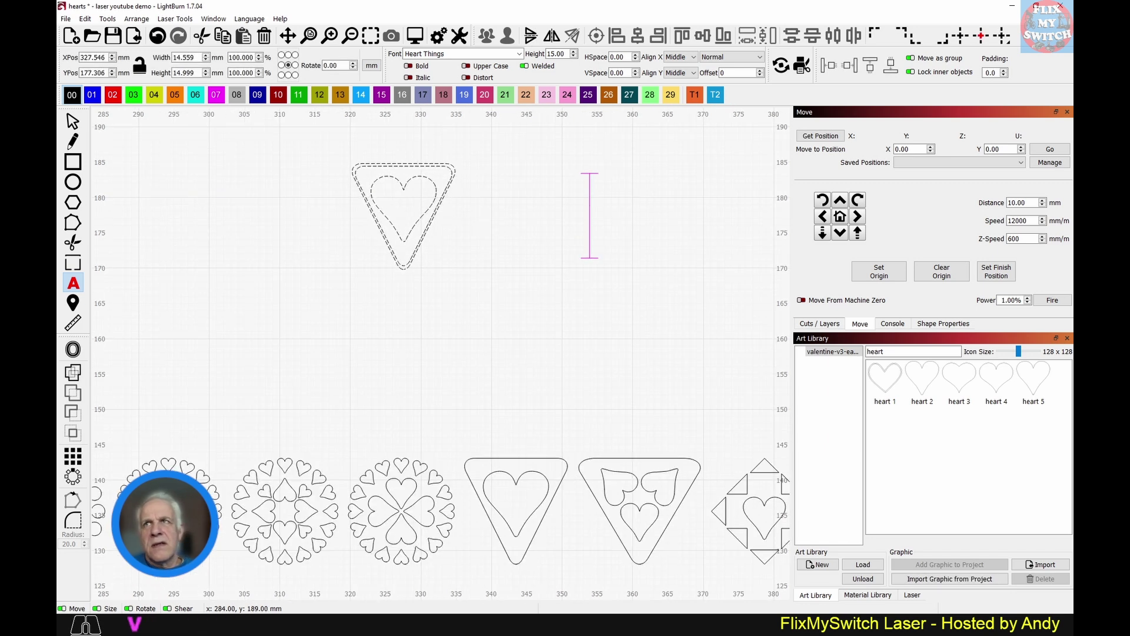
# - Break the V symbol into separate shapes and move its inner heart out of the triangle to about X 359, Y 177
pyautogui.click(72, 121)
pyautogui.click(417, 223)
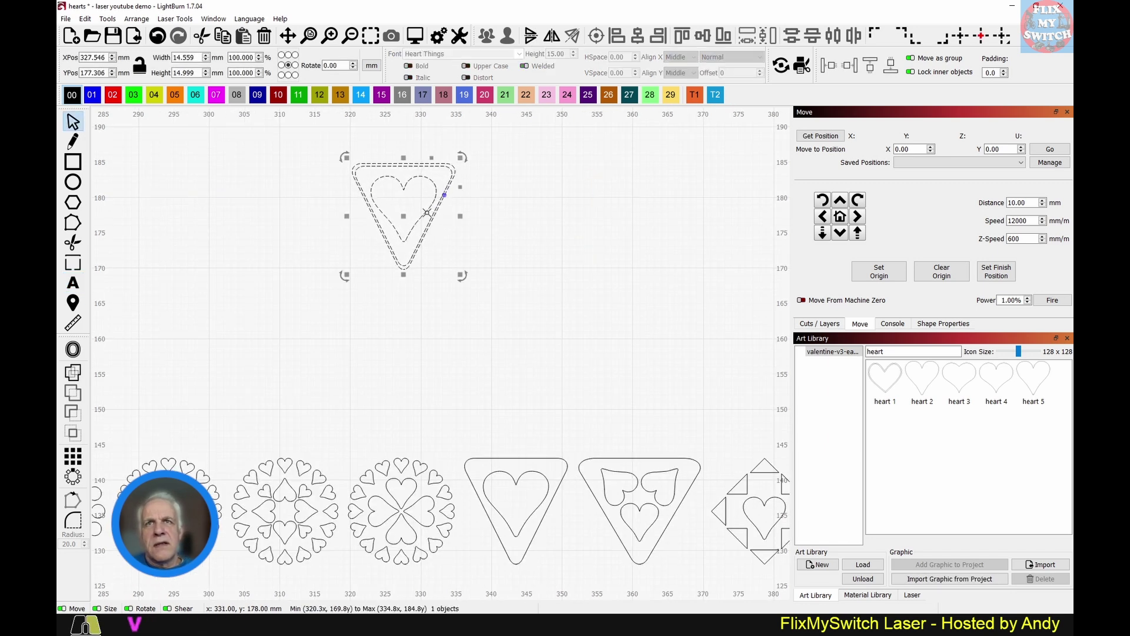
pyautogui.rightClick(428, 214)
pyautogui.click(473, 367)
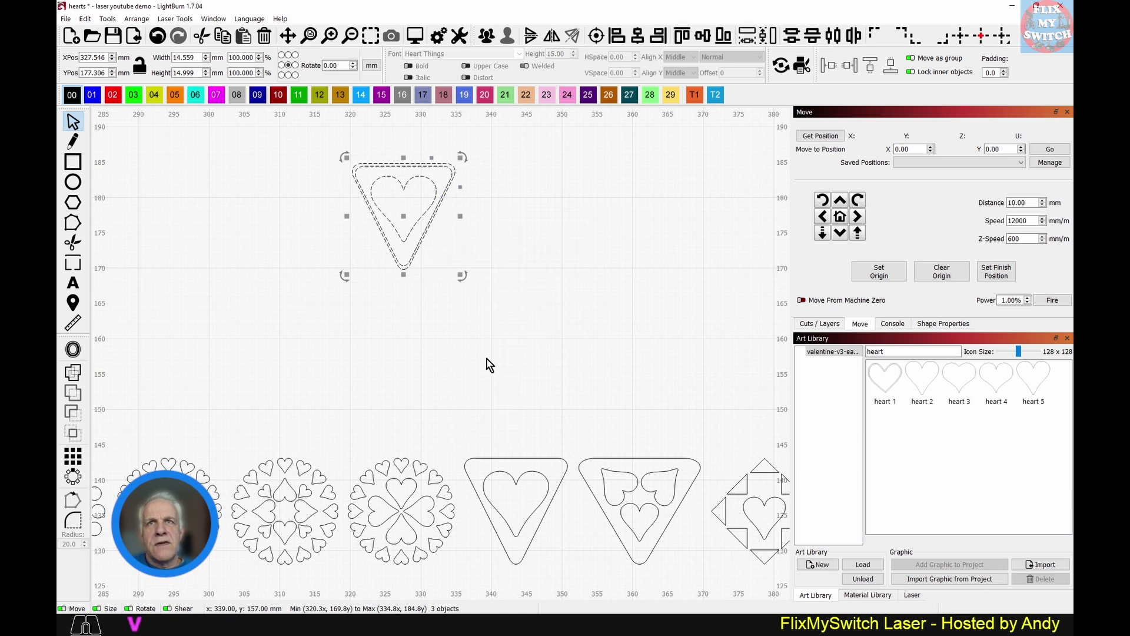
pyautogui.click(458, 241)
pyautogui.click(429, 209)
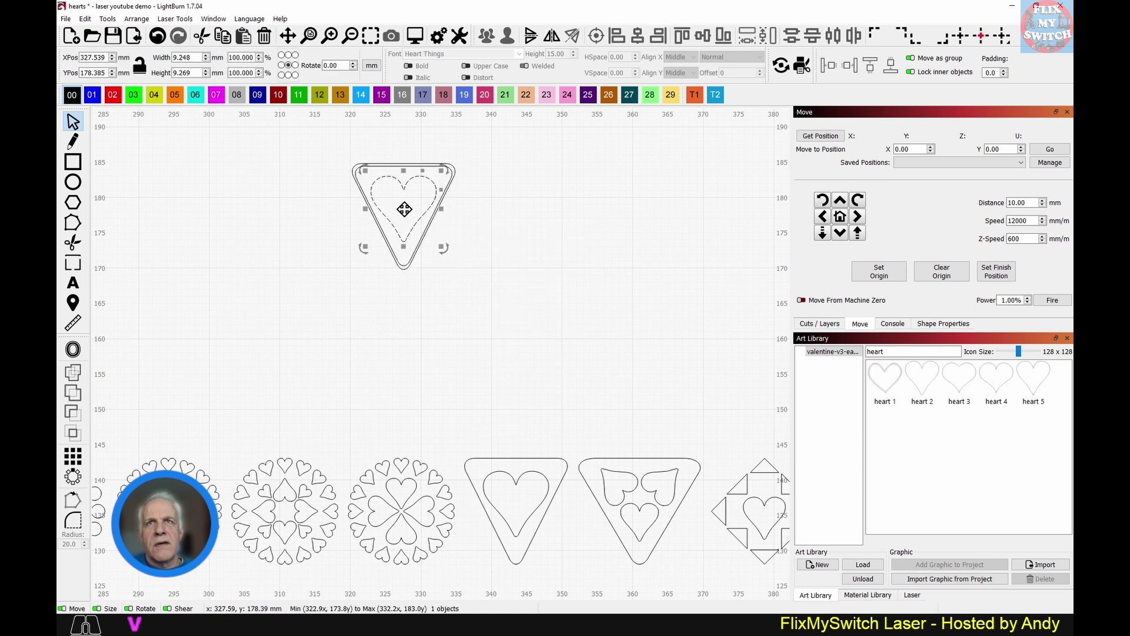
pyautogui.moveTo(404, 209); pyautogui.dragTo(626, 219)
# - Delete the double triangle frame left over from the V symbol
pyautogui.scroll(-5, 597, 261)
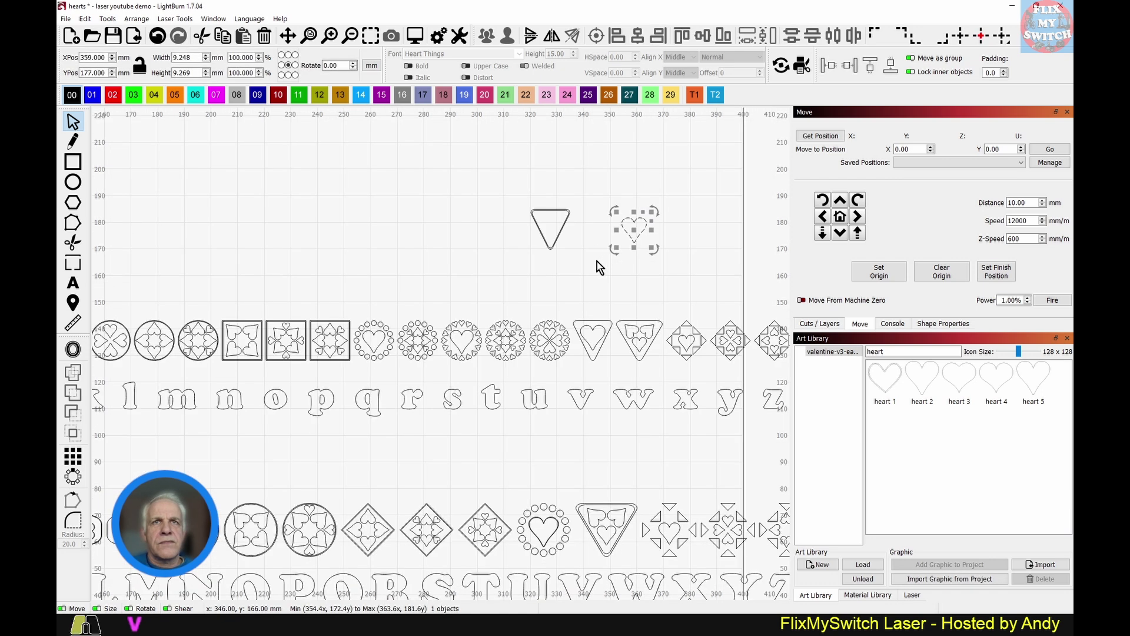
pyautogui.moveTo(597, 261); pyautogui.dragTo(502, 194)
pyautogui.press('Delete')
pyautogui.scroll(-3, 568, 201)
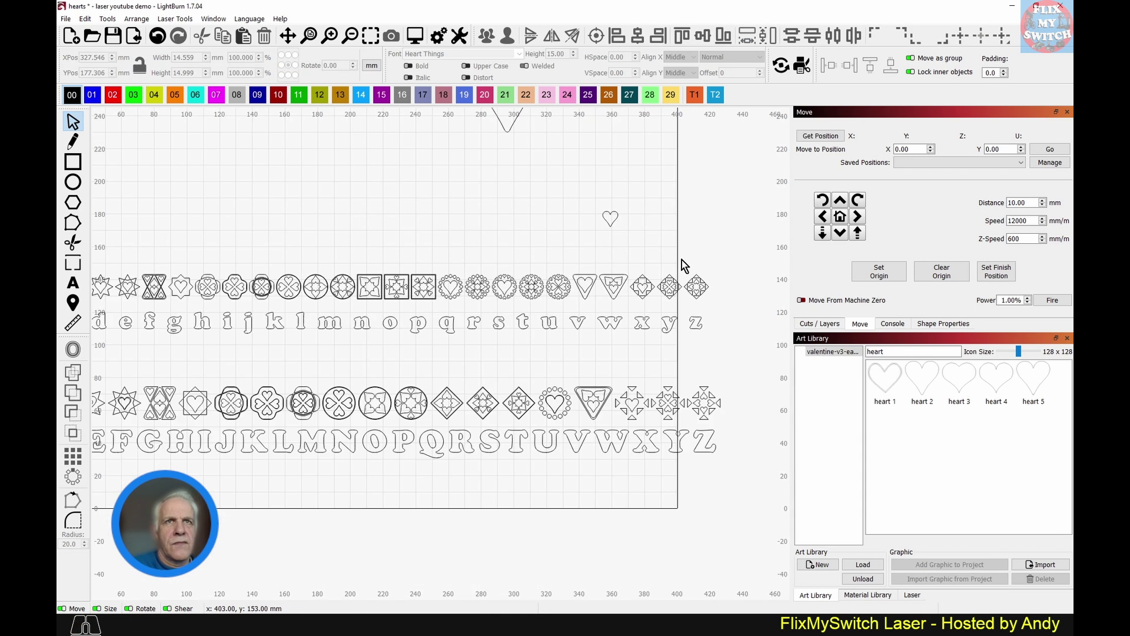
pyautogui.scroll(-2, 580, 219)
# - Select the small extracted heart and undo its accidental rotation
pyautogui.moveTo(606, 240); pyautogui.dragTo(582, 210)
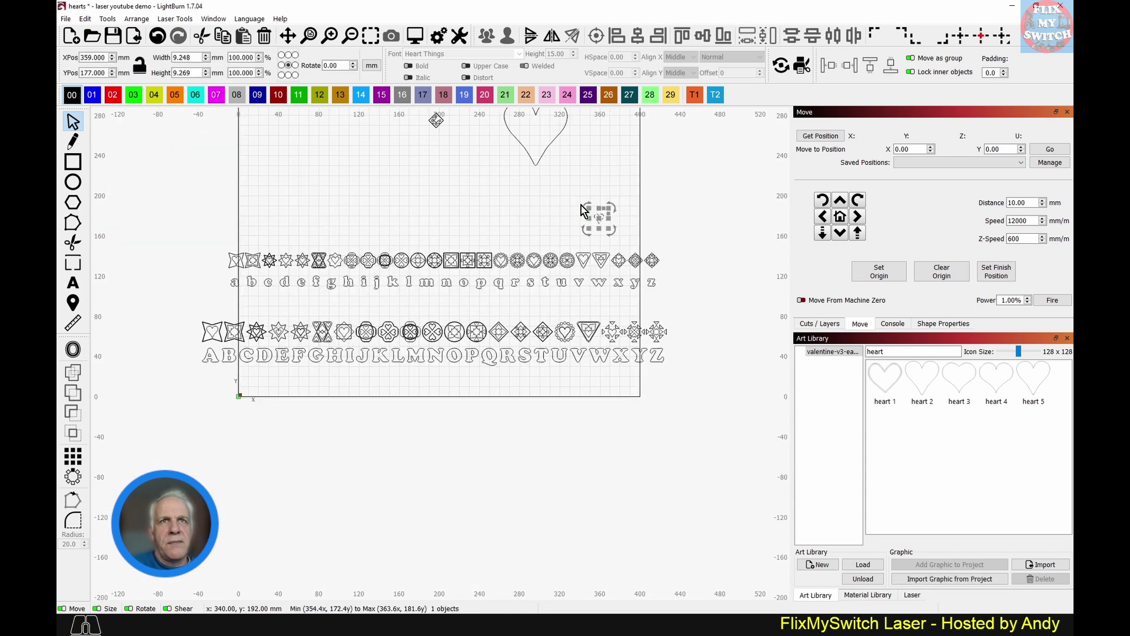
pyautogui.hotkey('ctrl', 'z')
pyautogui.hotkey('ctrl', 'z')
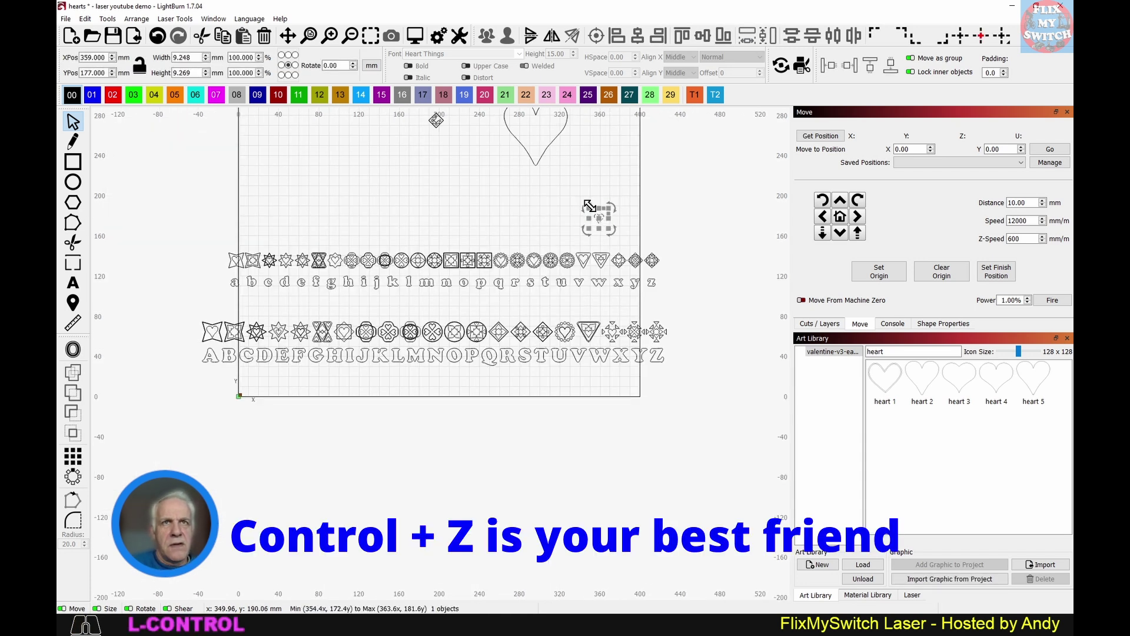
pyautogui.scroll(4, 623, 228)
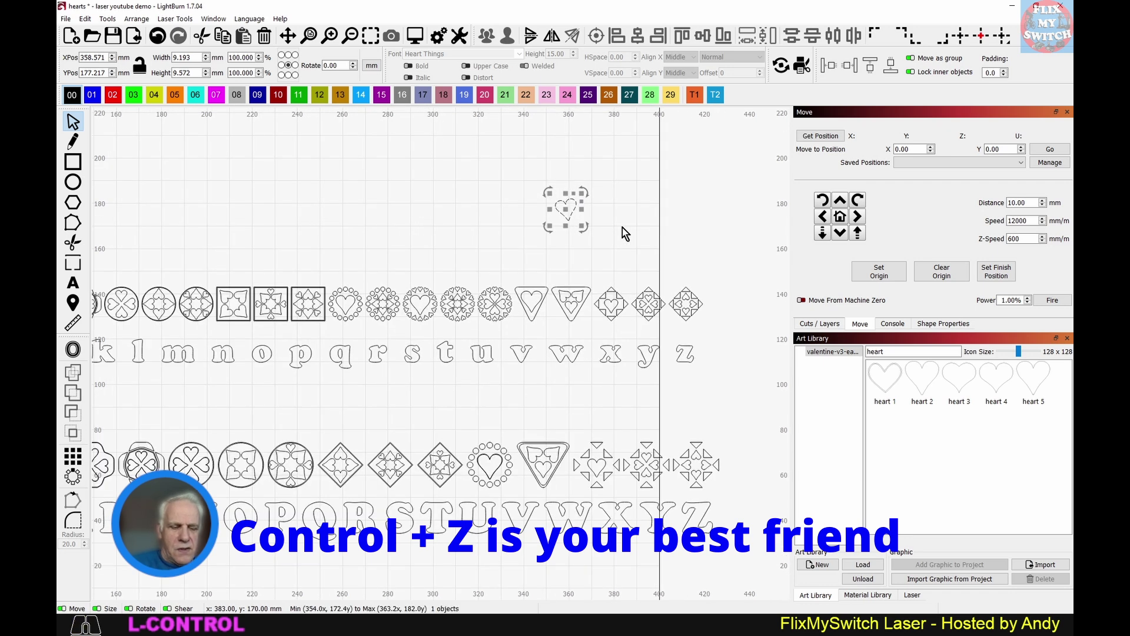
pyautogui.hotkey('ctrl', 'z')
pyautogui.scroll(2, 585, 213)
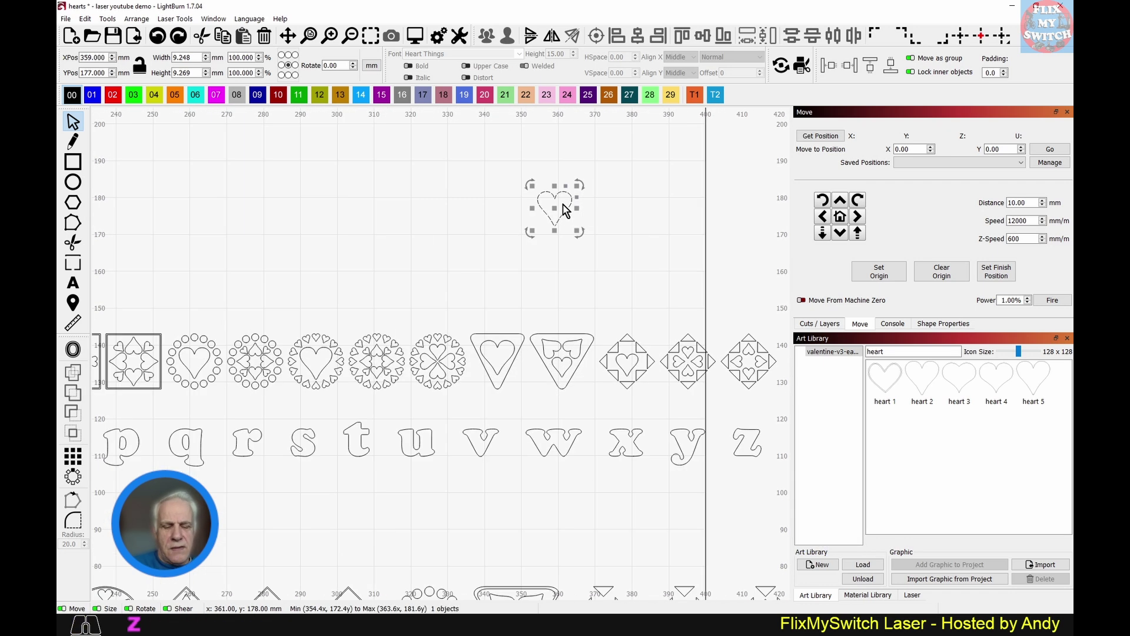
# - Enlarge the extracted heart to about 128 mm wide and move it above the symbol rows to about X 336, Y 229
pyautogui.moveTo(532, 184); pyautogui.dragTo(307, 62)
pyautogui.scroll(-2, 449, 166)
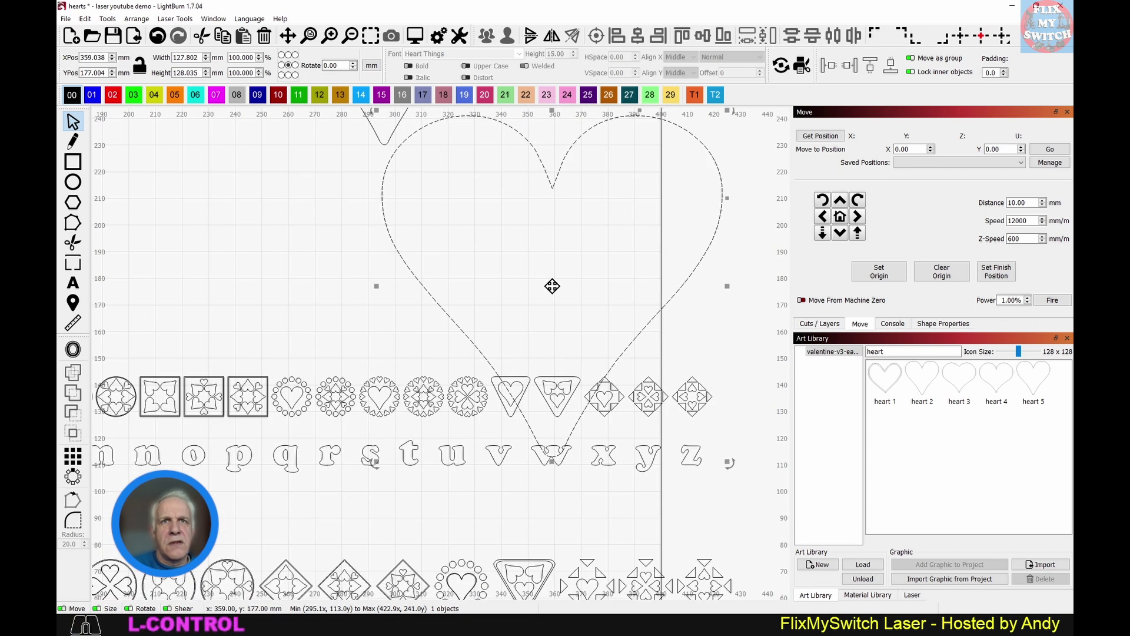
pyautogui.moveTo(550, 285); pyautogui.dragTo(492, 168)
pyautogui.click(539, 320)
# - Open the enlarged heart for node editing and shift the corner node on the left side of its tip slightly upward
pyautogui.scroll(8, 495, 327)
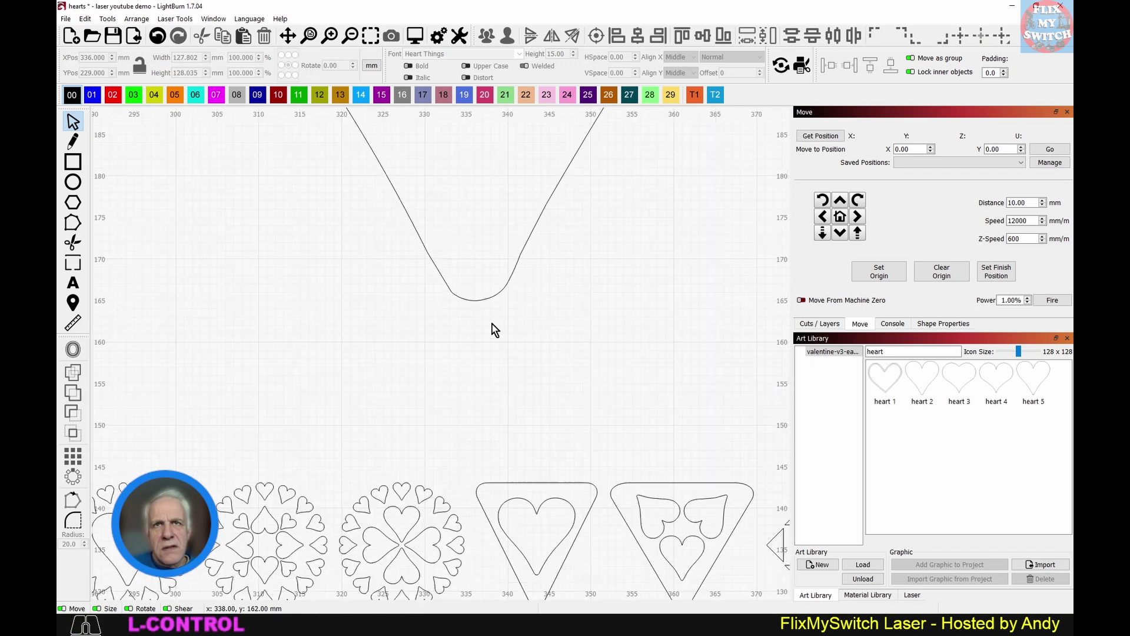
pyautogui.scroll(2, 486, 303)
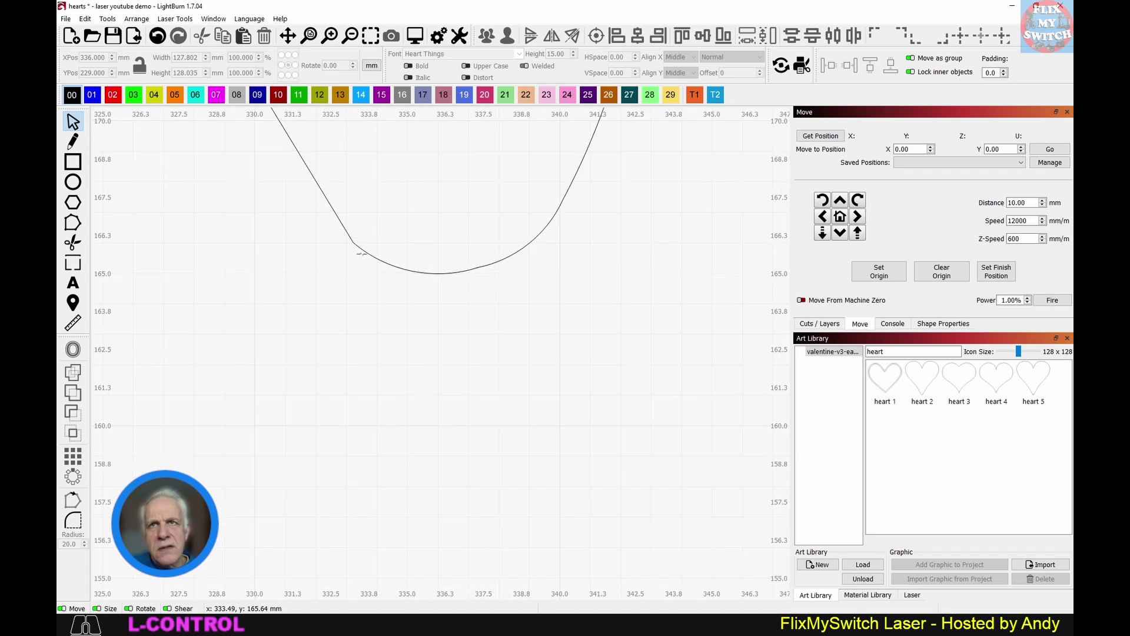
pyautogui.scroll(3, 352, 244)
pyautogui.click(355, 243)
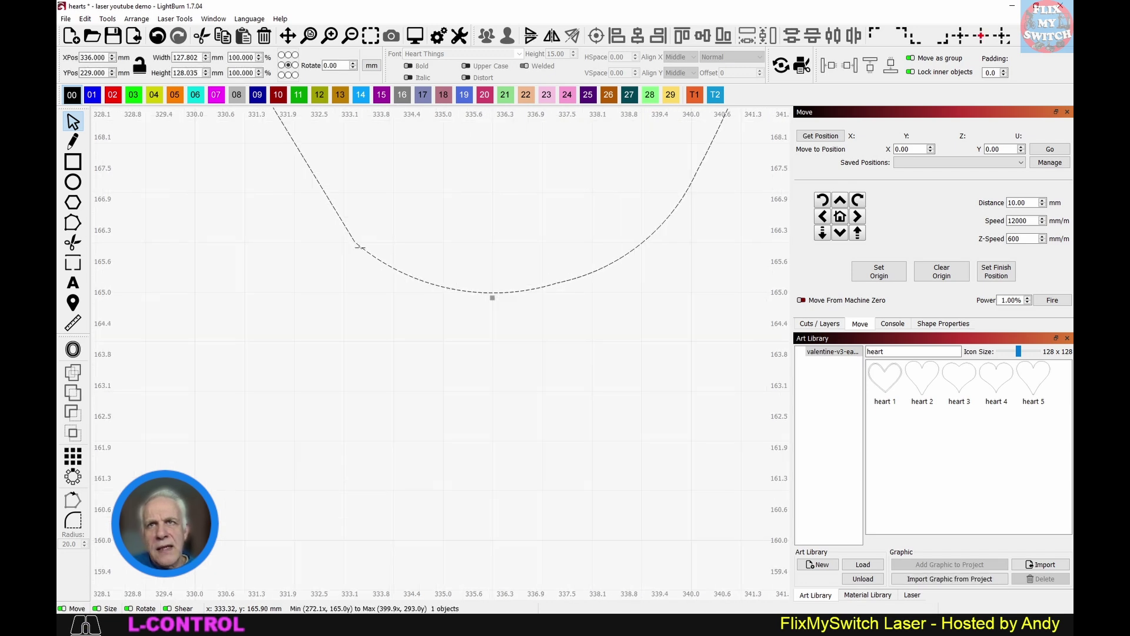
pyautogui.click(72, 223)
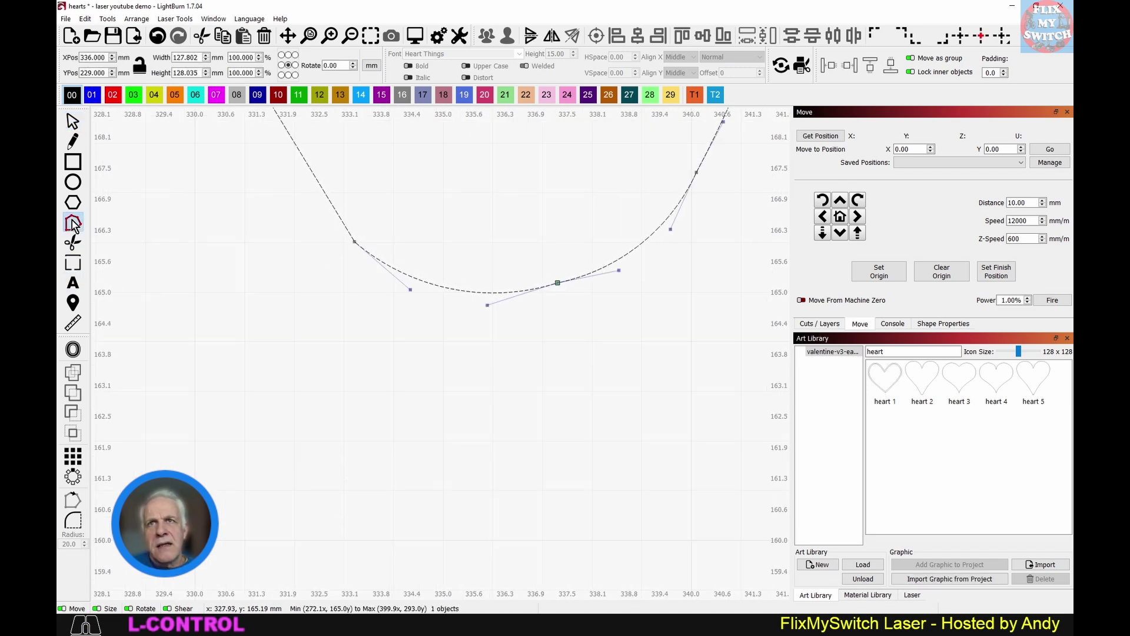
pyautogui.scroll(2, 323, 248)
pyautogui.moveTo(363, 242); pyautogui.dragTo(366, 234)
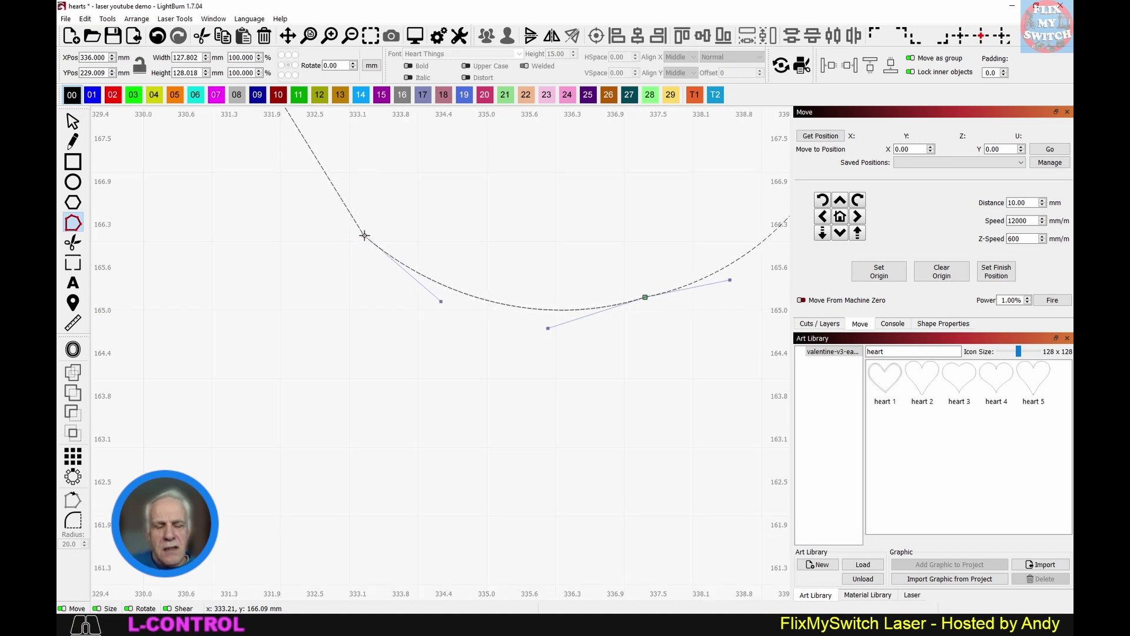
# - Convert the corner node on the left side of the enlarged heart's tip to a smooth node and leave node editing
pyautogui.press('s')
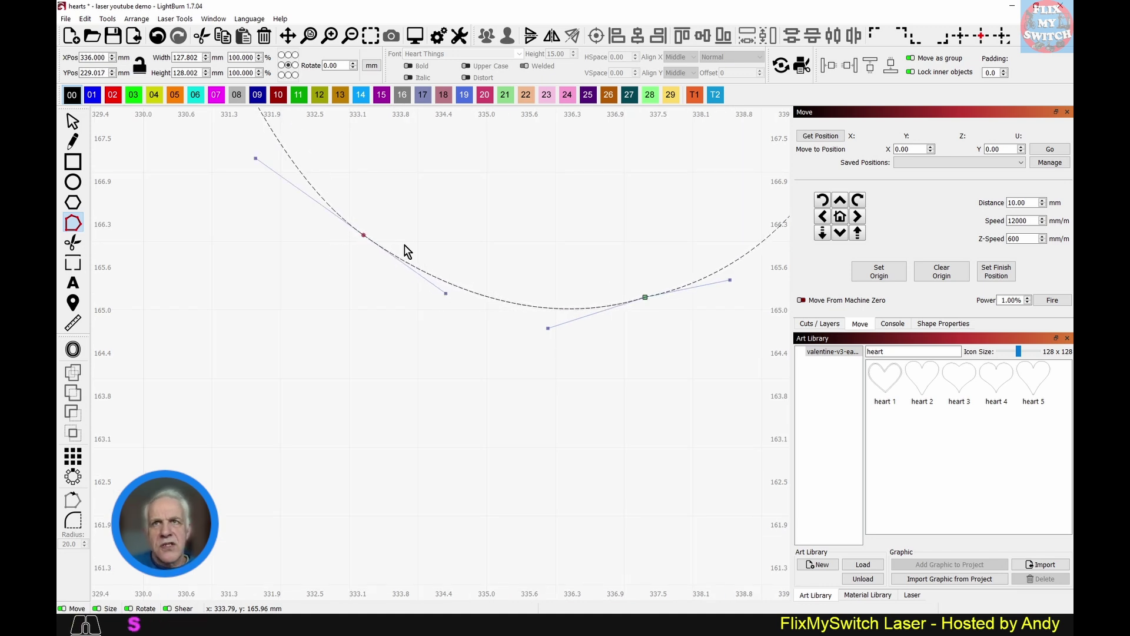
pyautogui.scroll(-2, 406, 247)
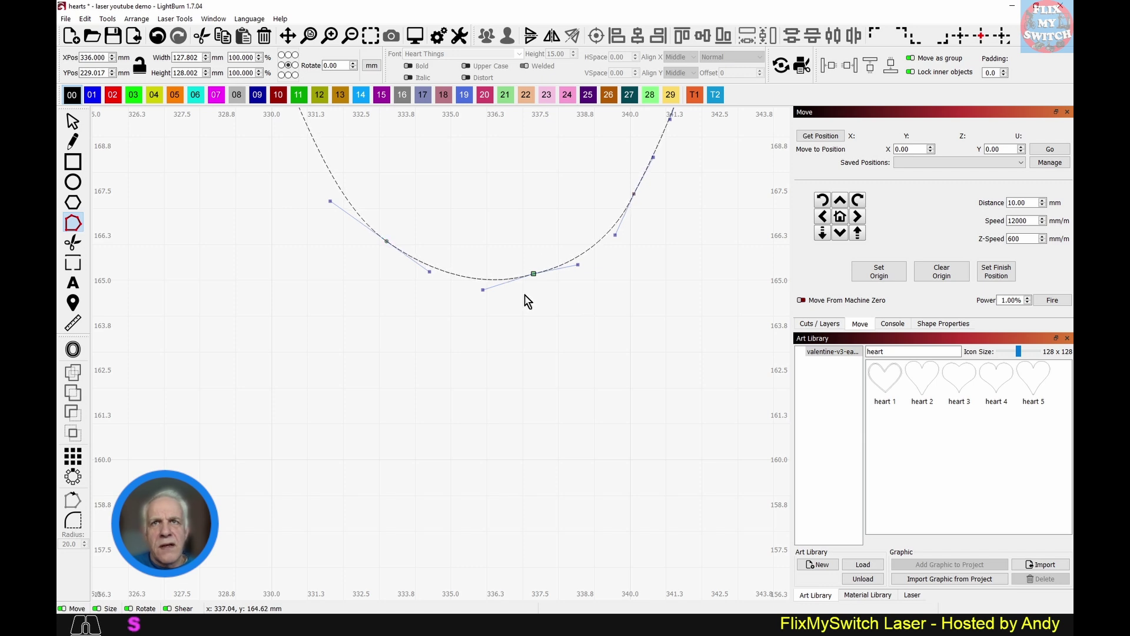
pyautogui.click(73, 120)
pyautogui.scroll(-2, 495, 279)
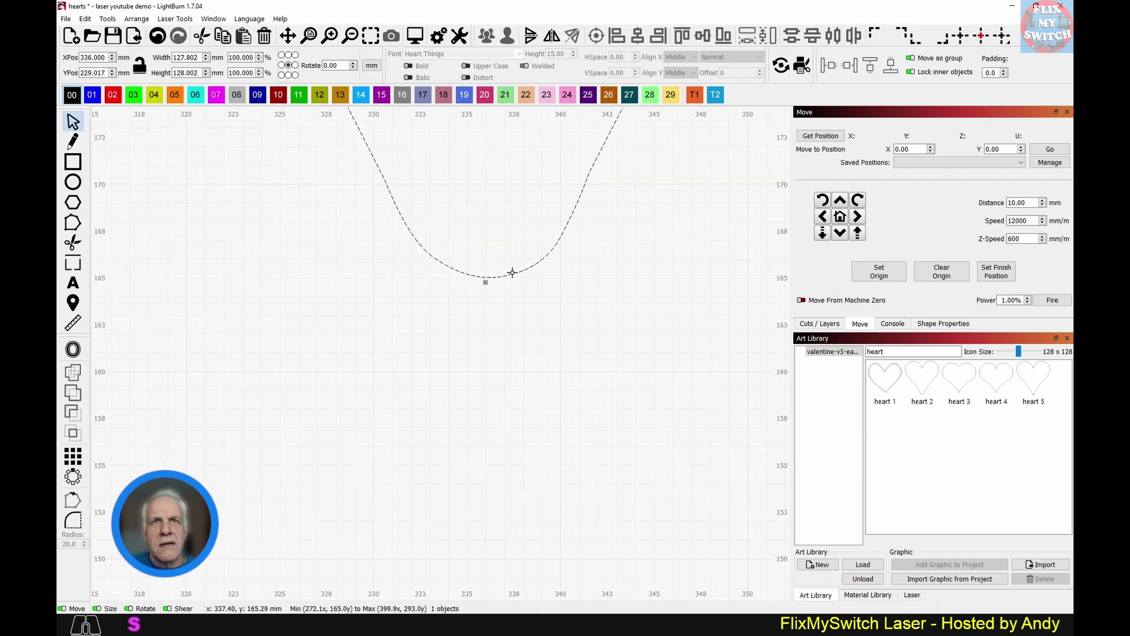
# - Move the enlarged heart away from the smaller one to about X 88, Y 258, keeping it selected
pyautogui.scroll(-2, 523, 269)
pyautogui.scroll(-8, 565, 300)
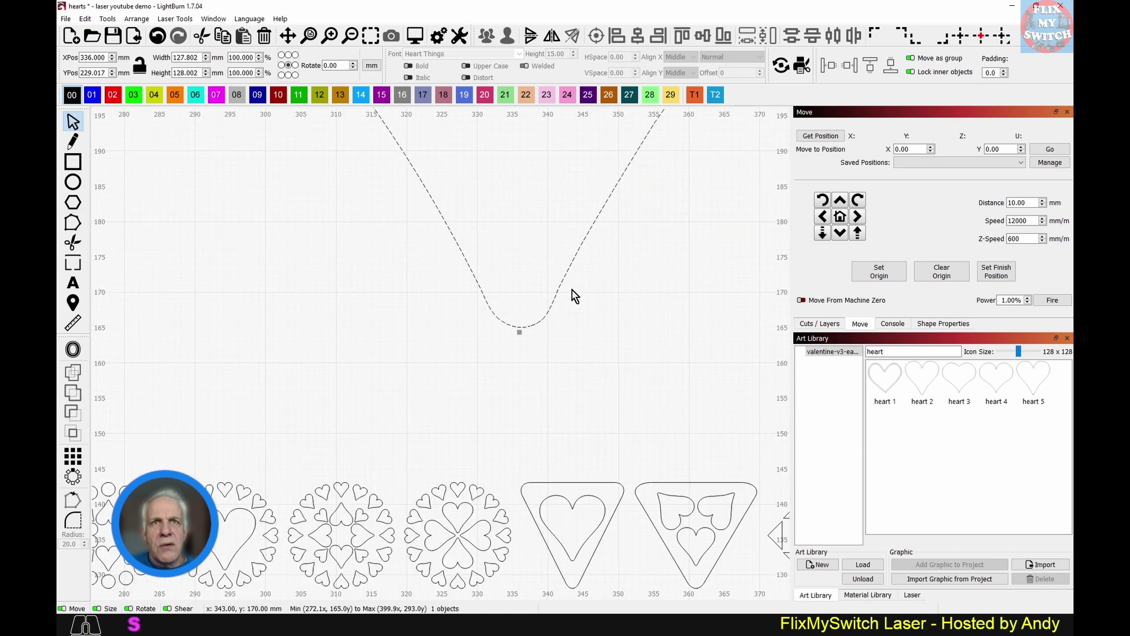
pyautogui.scroll(-4, 591, 282)
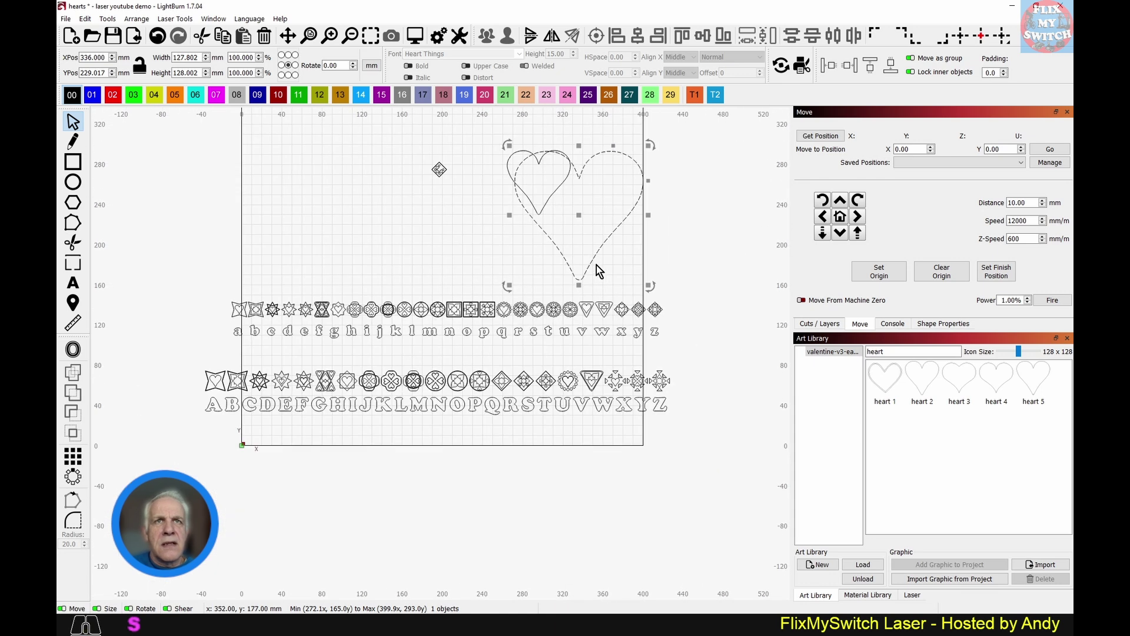
pyautogui.moveTo(581, 219); pyautogui.dragTo(328, 189)
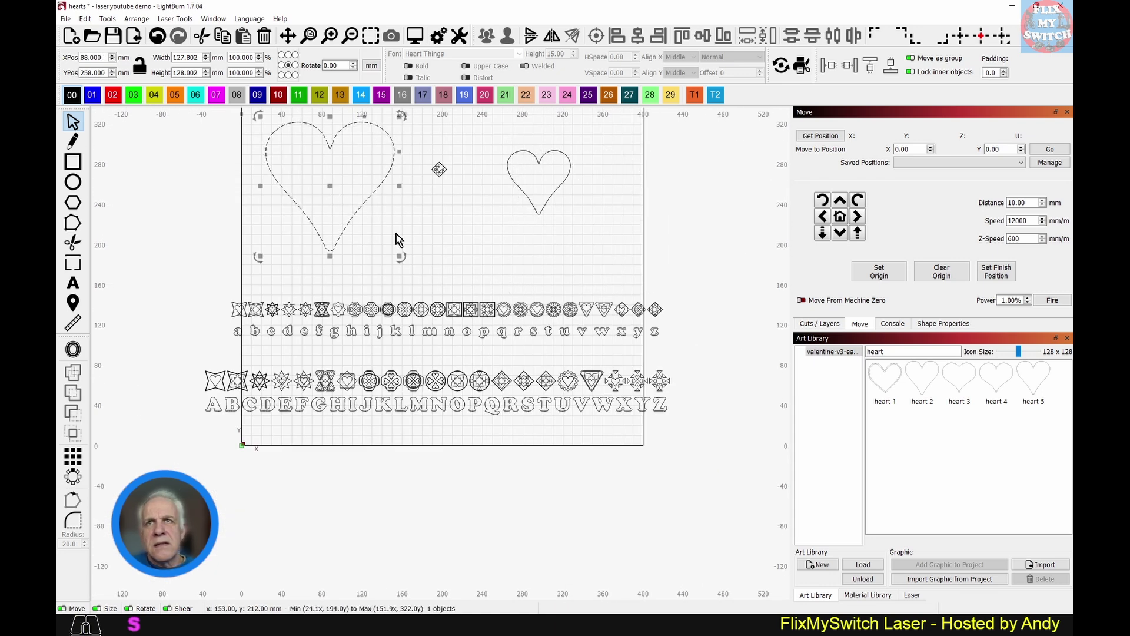
pyautogui.click(412, 246)
pyautogui.moveTo(412, 246); pyautogui.dragTo(274, 148)
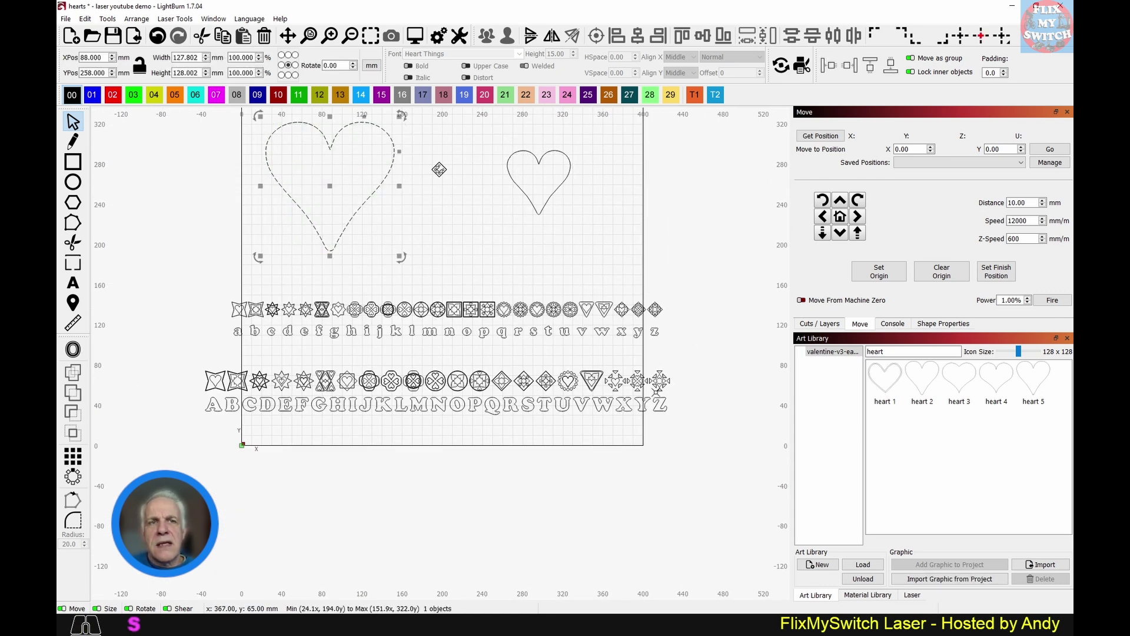
# - Try to add the selected heart to the art library as "heart 5", declining to replace the existing graphic
pyautogui.click(936, 579)
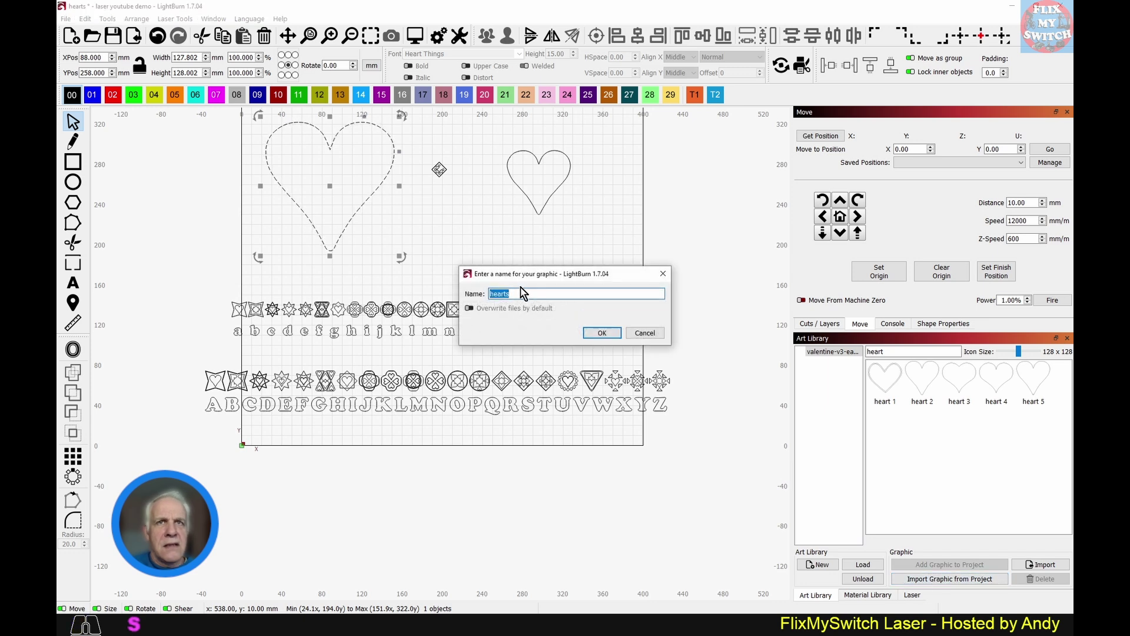
pyautogui.click(518, 295)
pyautogui.press('BackSpace')
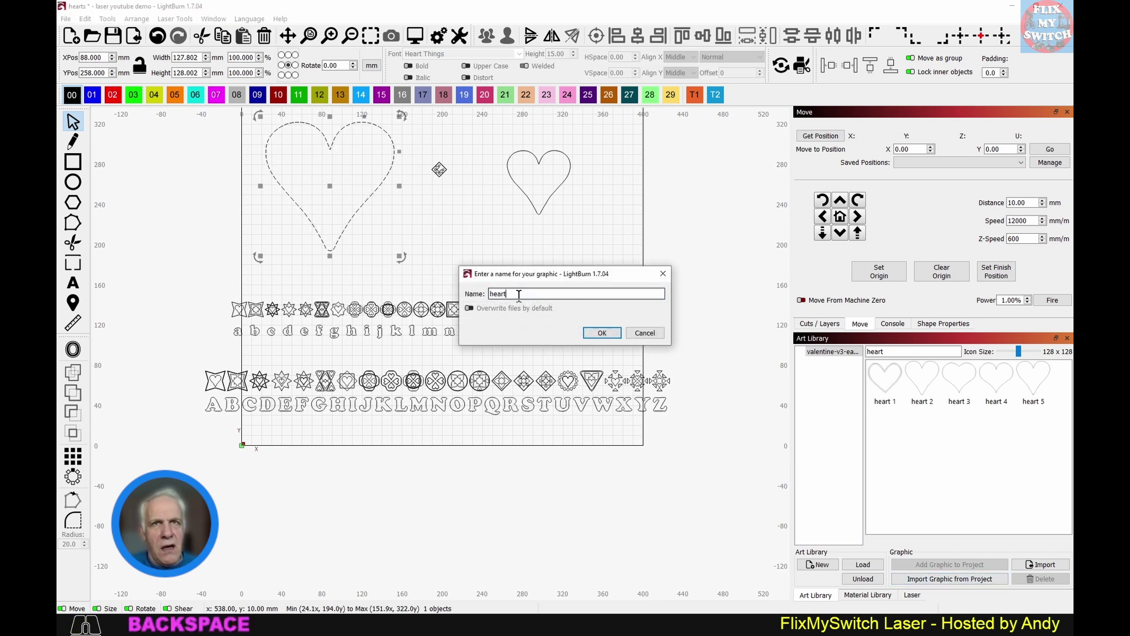
pyautogui.write('5')
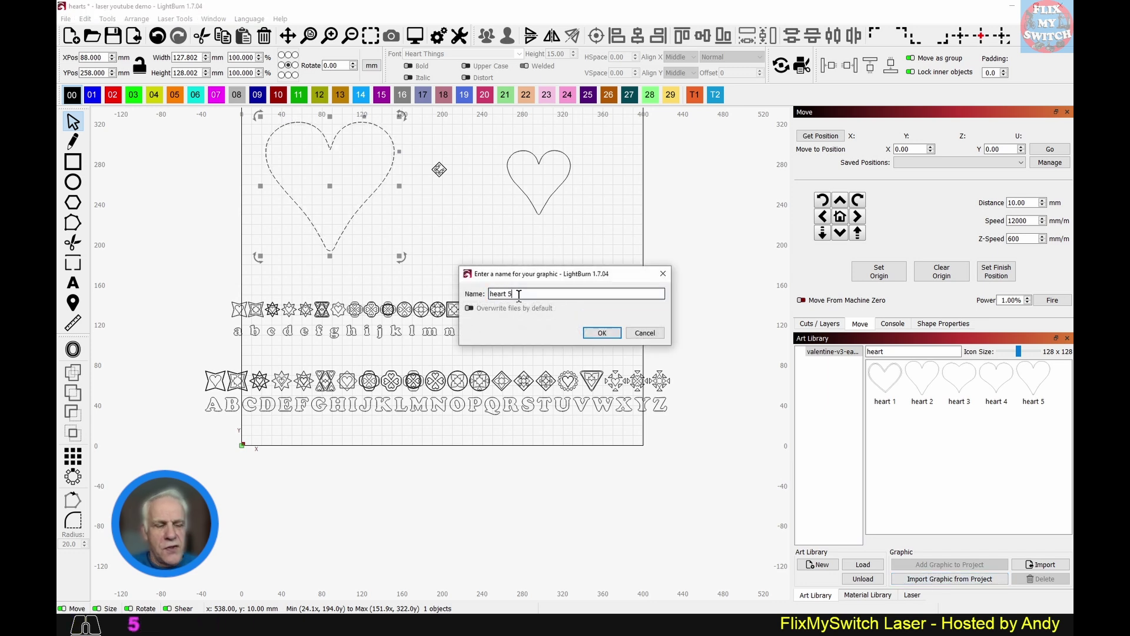
pyautogui.press('Return')
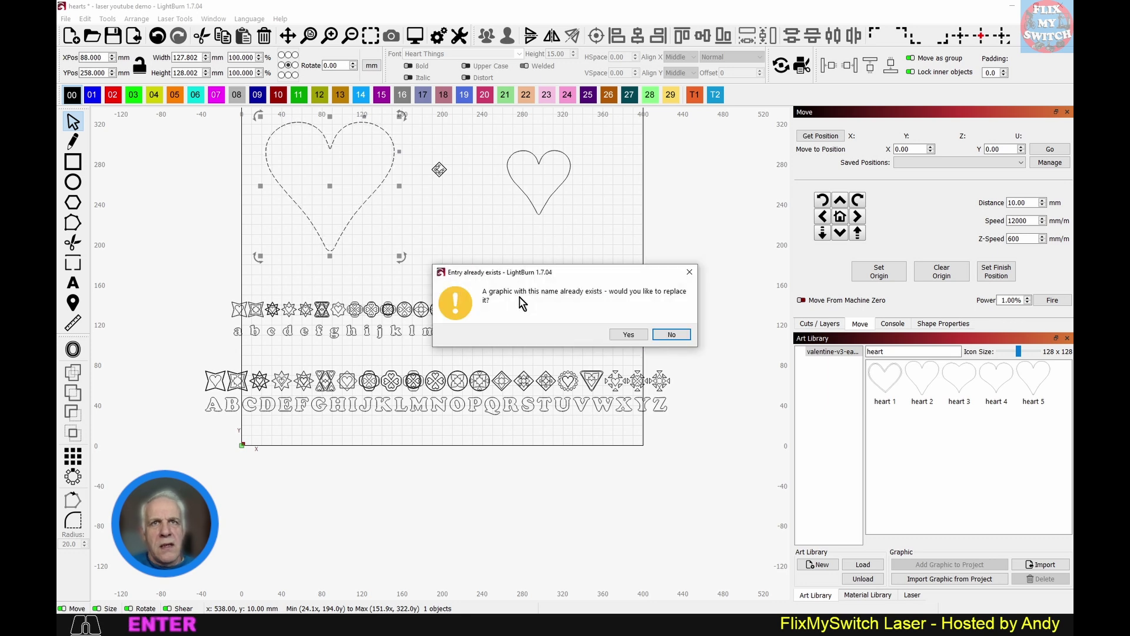
pyautogui.click(670, 334)
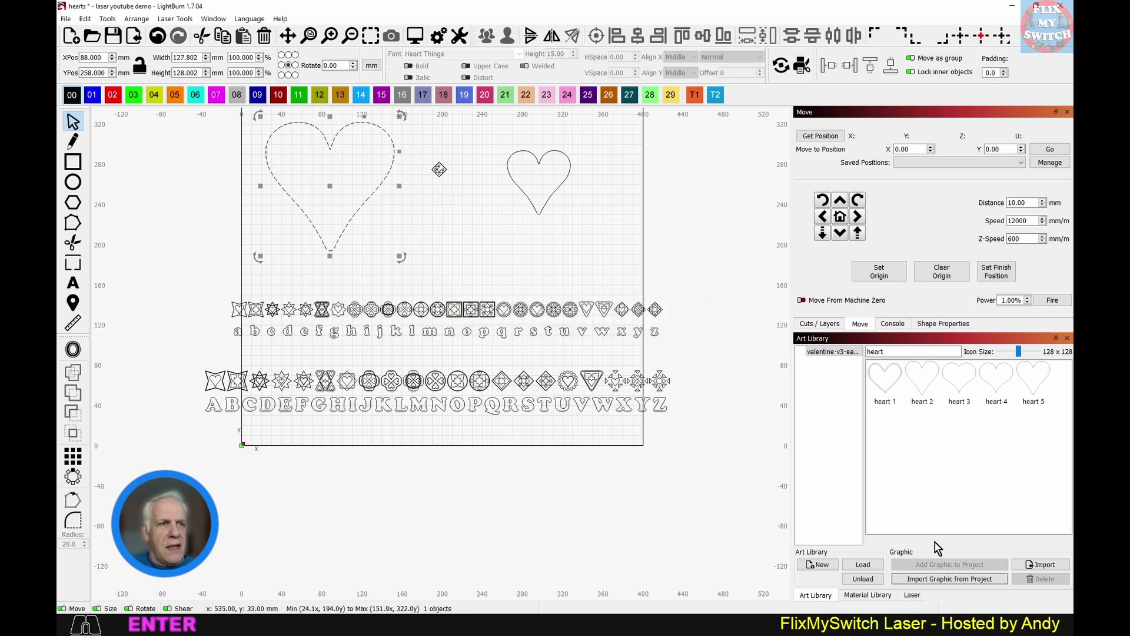
# - Add the selected heart to the art library under the name "heart 6" and deselect it
pyautogui.click(930, 578)
pyautogui.click(529, 292)
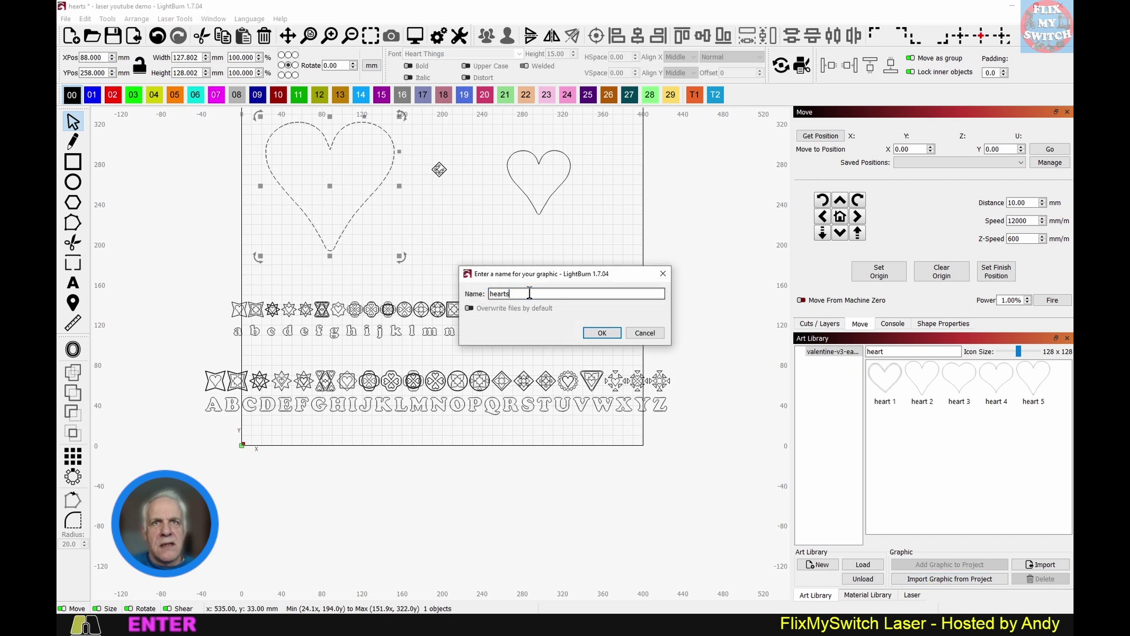
pyautogui.press('BackSpace')
pyautogui.write('6')
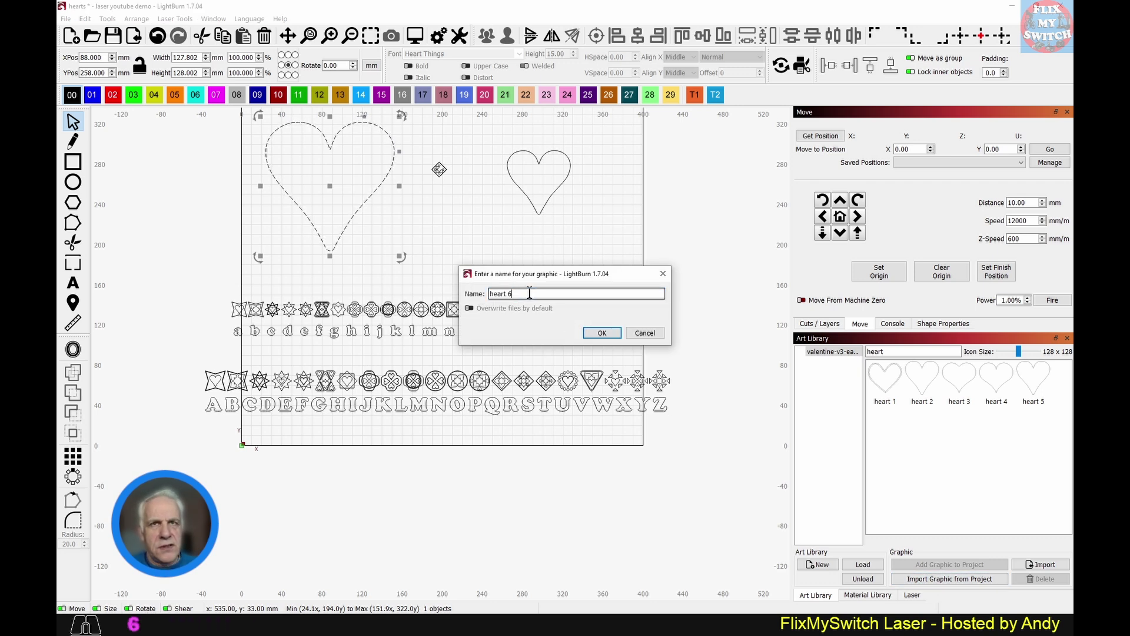
pyautogui.click(596, 332)
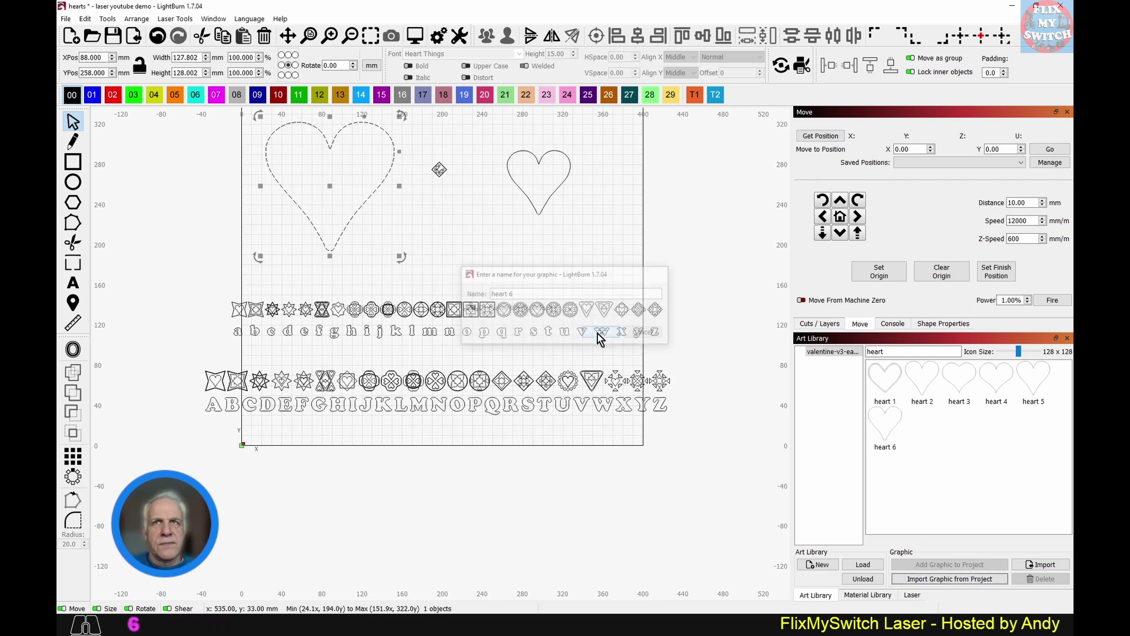
pyautogui.click(485, 252)
pyautogui.scroll(-3, 485, 252)
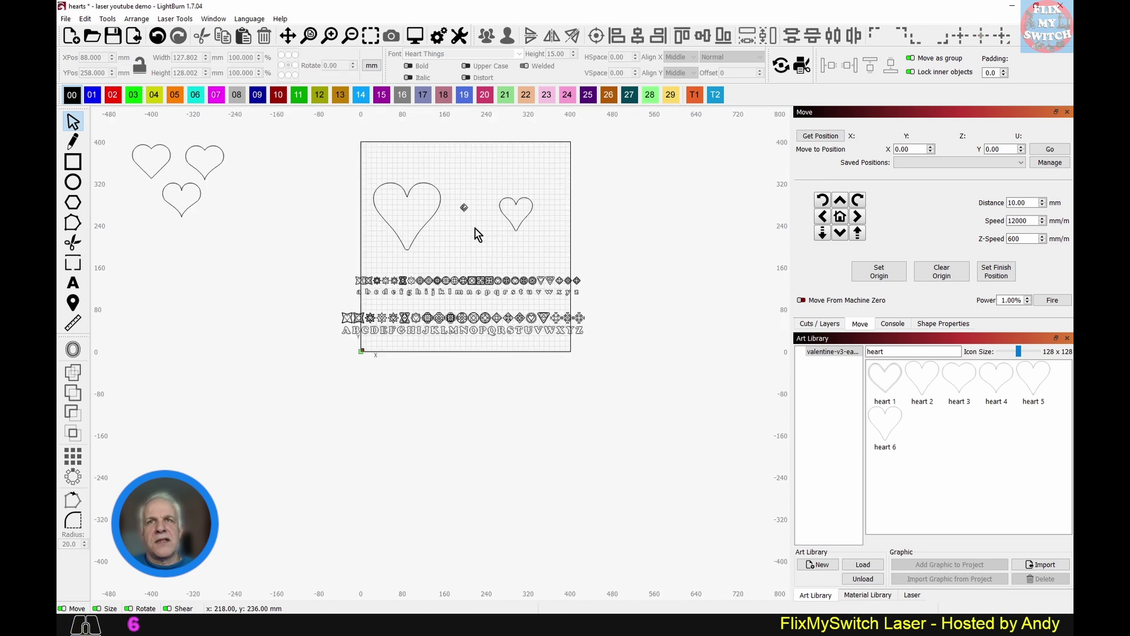
pyautogui.scroll(-1, 476, 233)
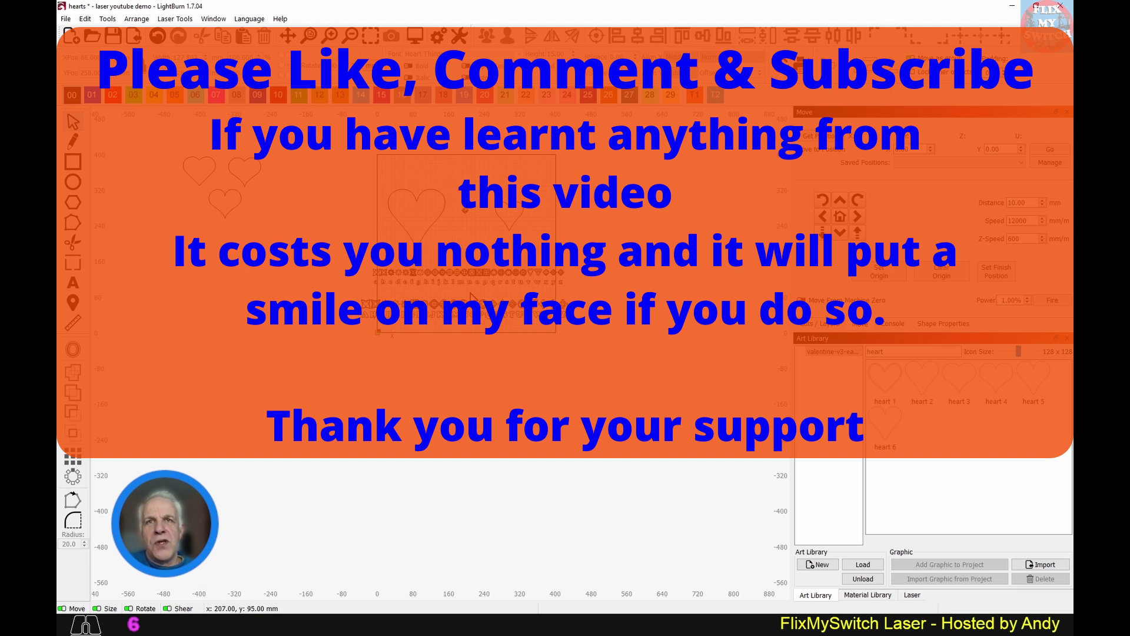
pyautogui.scroll(5, 464, 283)
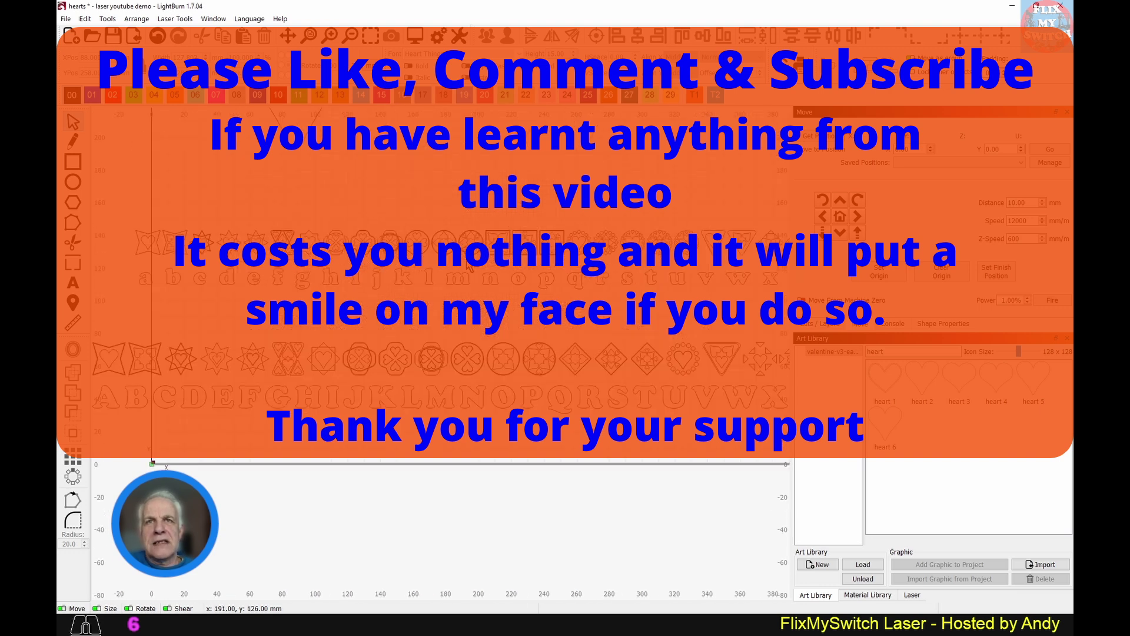
pyautogui.scroll(6, 465, 259)
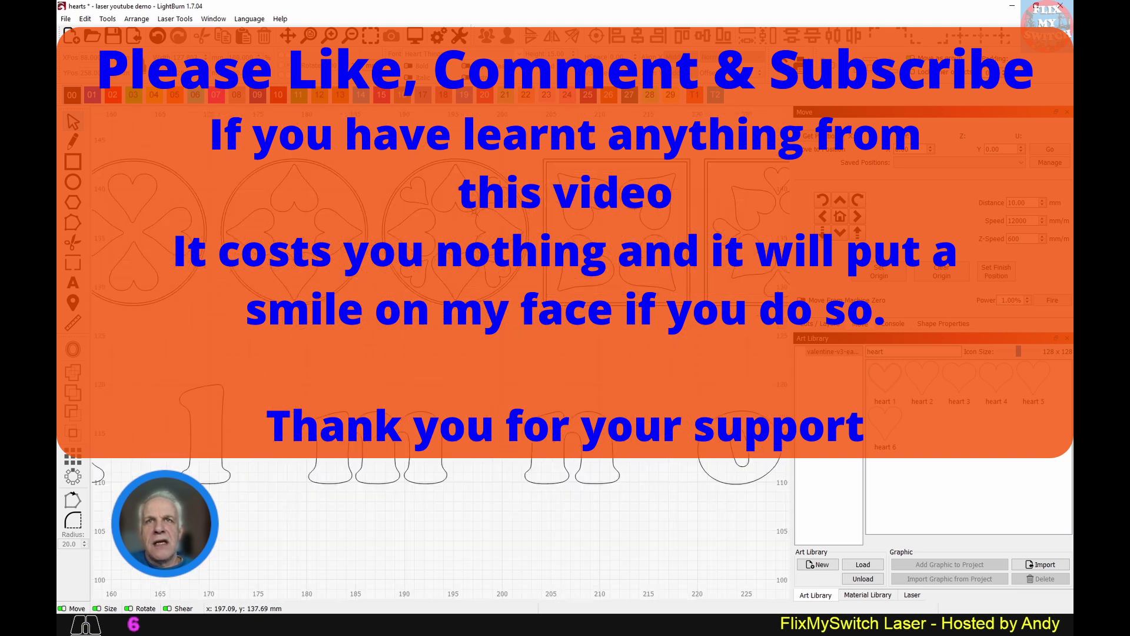